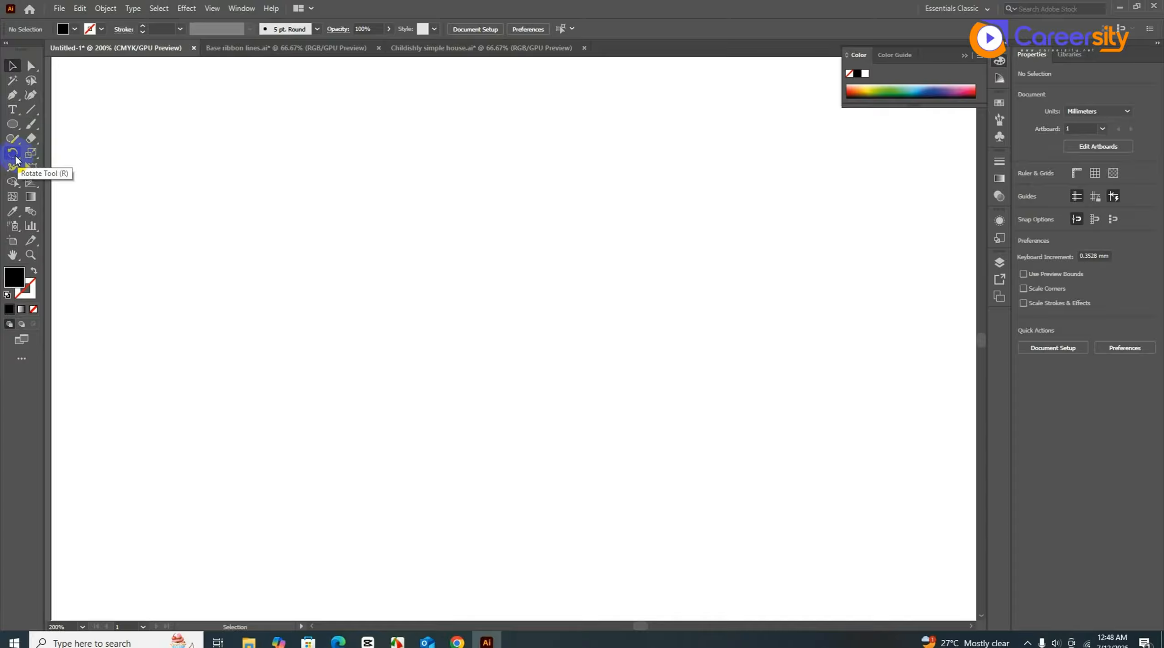
- Draw a small black circle about 4.9 mm across near the artboard centre and zoom to 400%
click(13, 155)
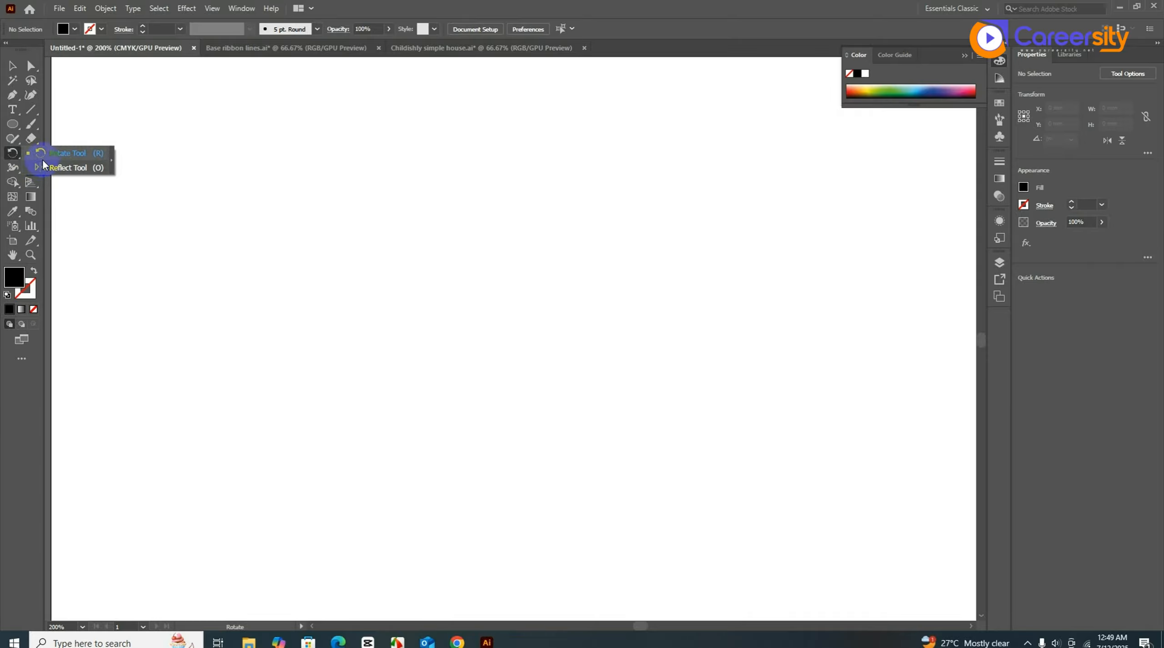
click(12, 66)
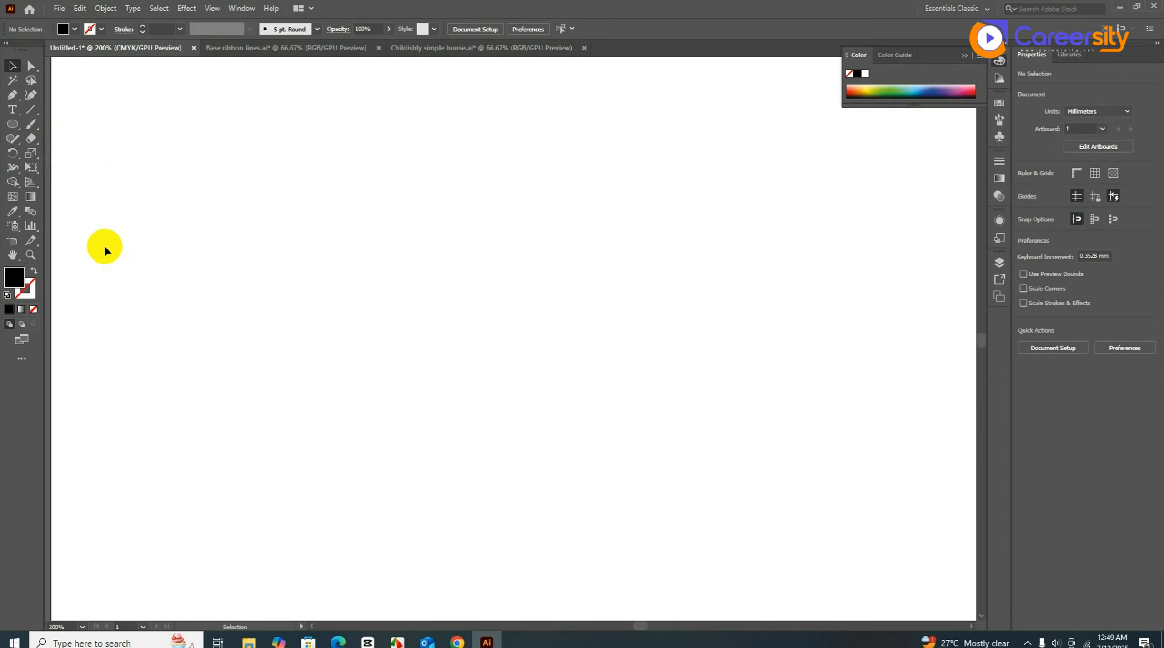
click(10, 128)
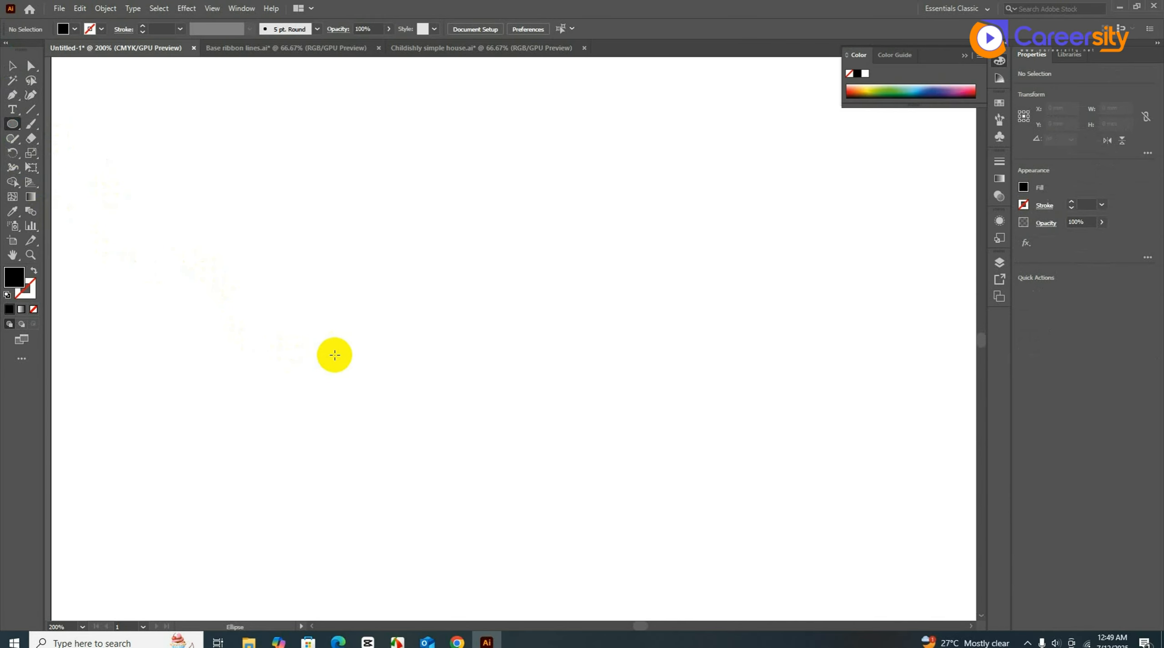
mouse_move(494, 306)
mouse_down()
mouse_move(508, 327)
mouse_move(499, 305)
mouse_move(508, 317)
mouse_up()
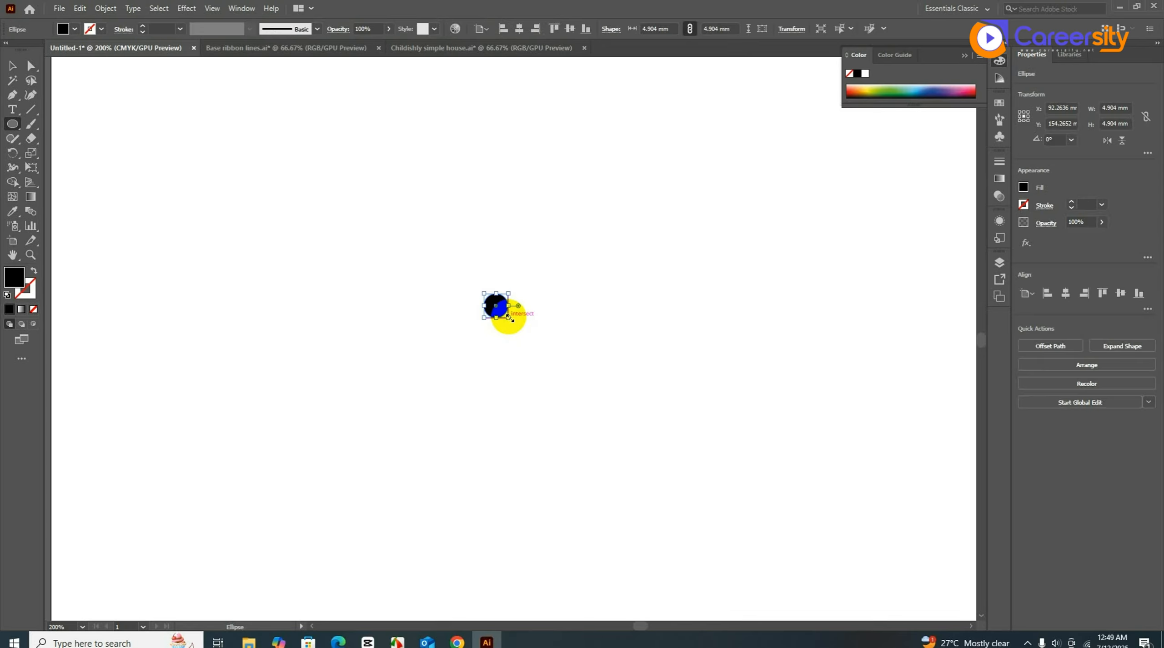
scroll(515, 302, up, 2)
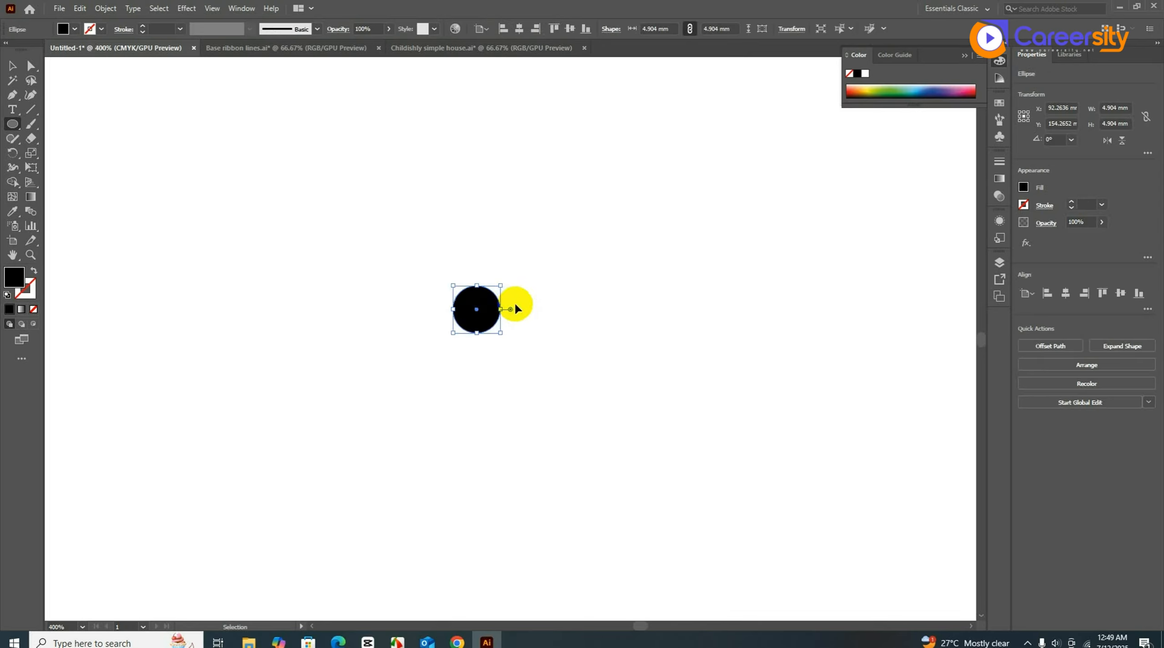
click(12, 65)
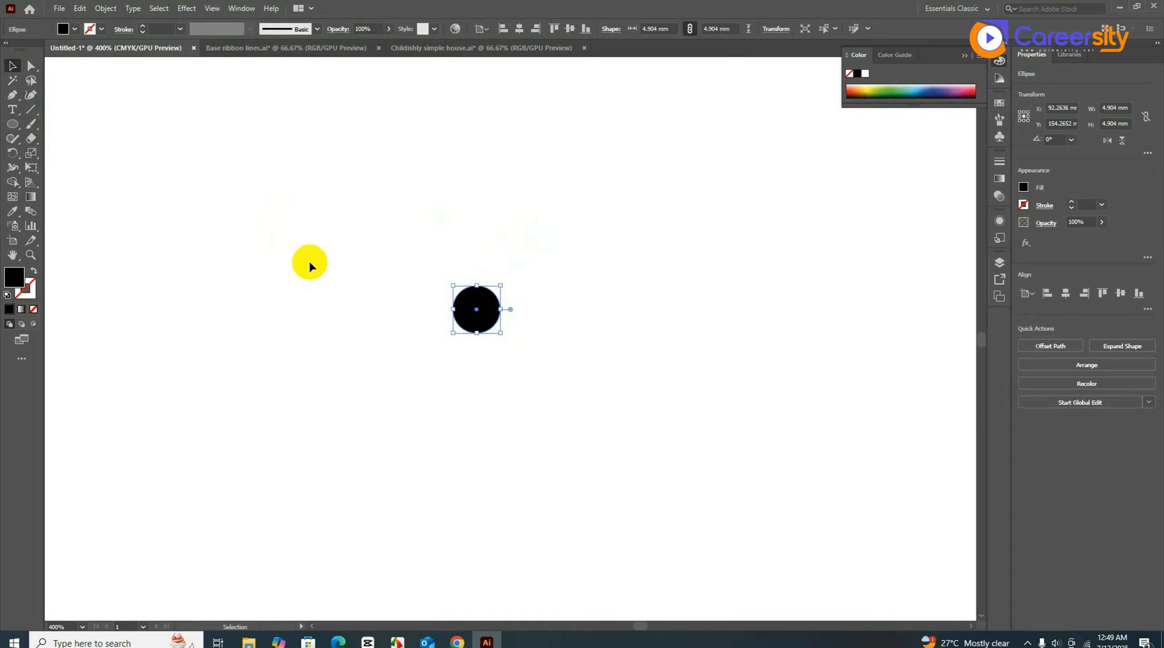
- Draw a narrow closed right triangle with the Pen tool (P)
key(p)
click(476, 309)
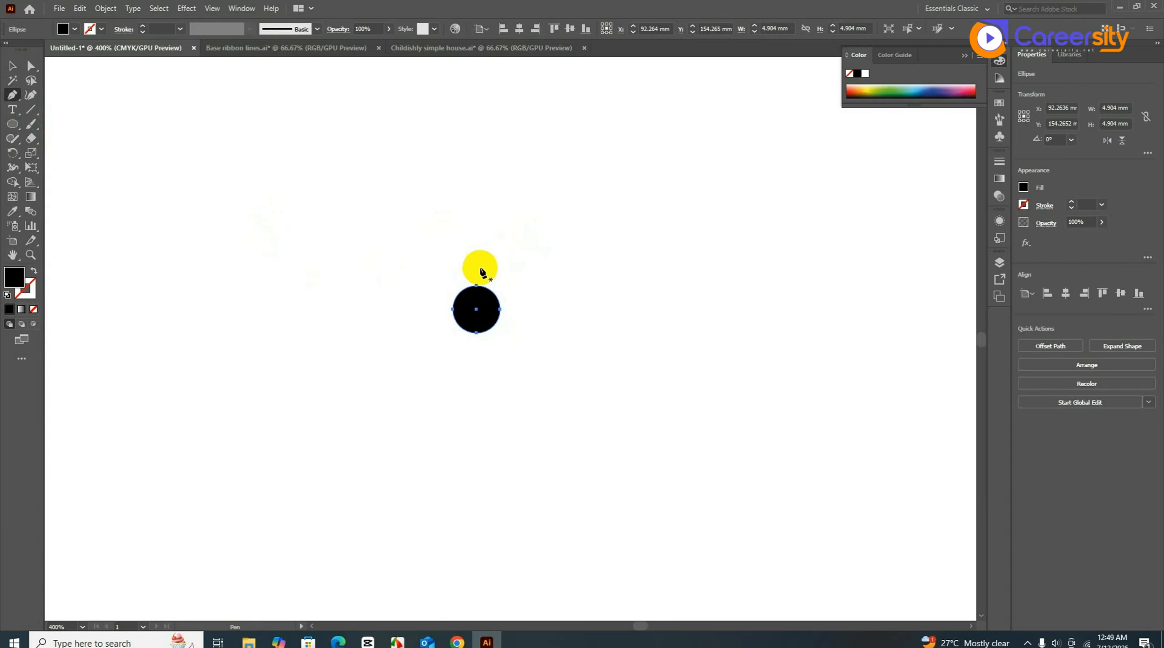
click(476, 179)
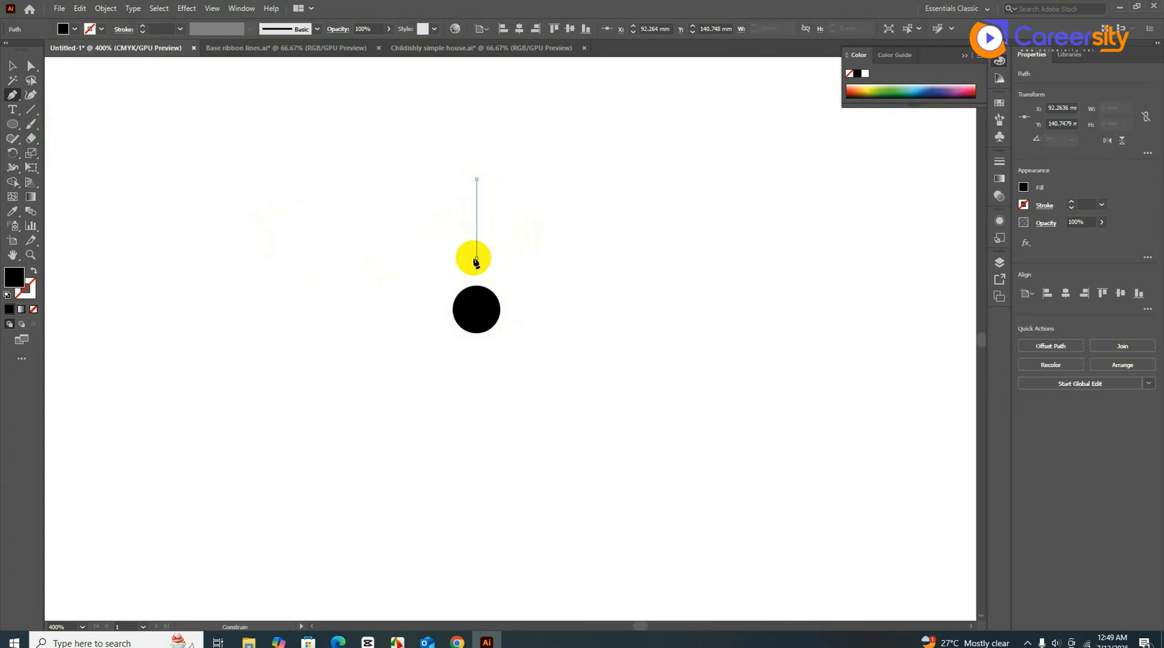
click(476, 258)
click(436, 258)
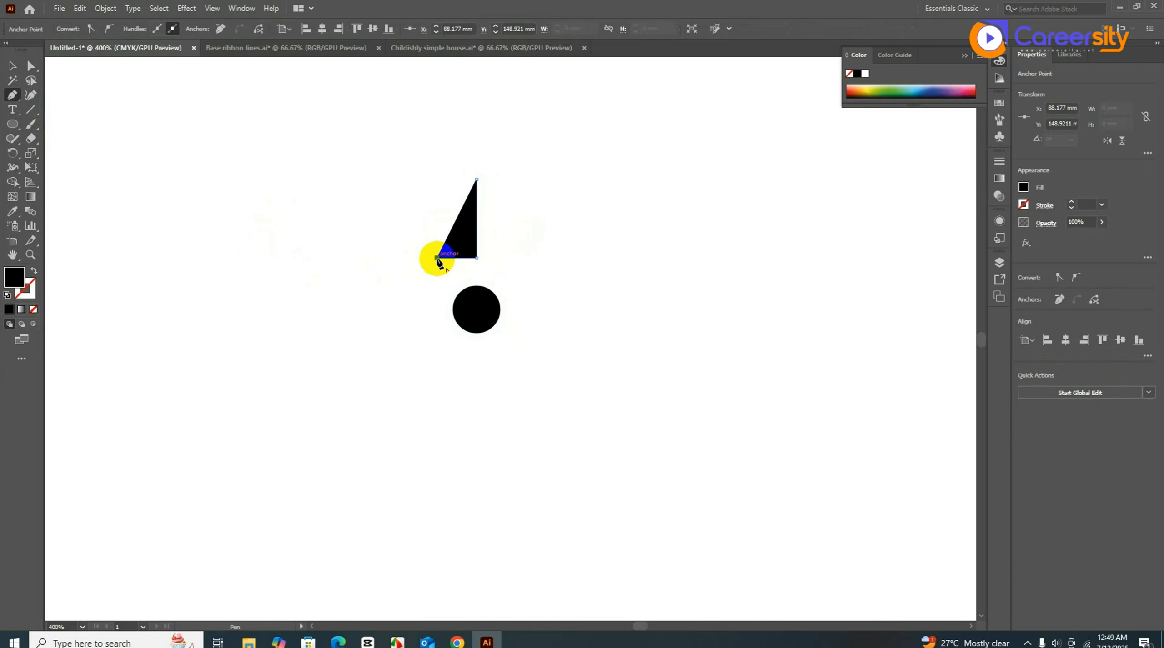
click(476, 179)
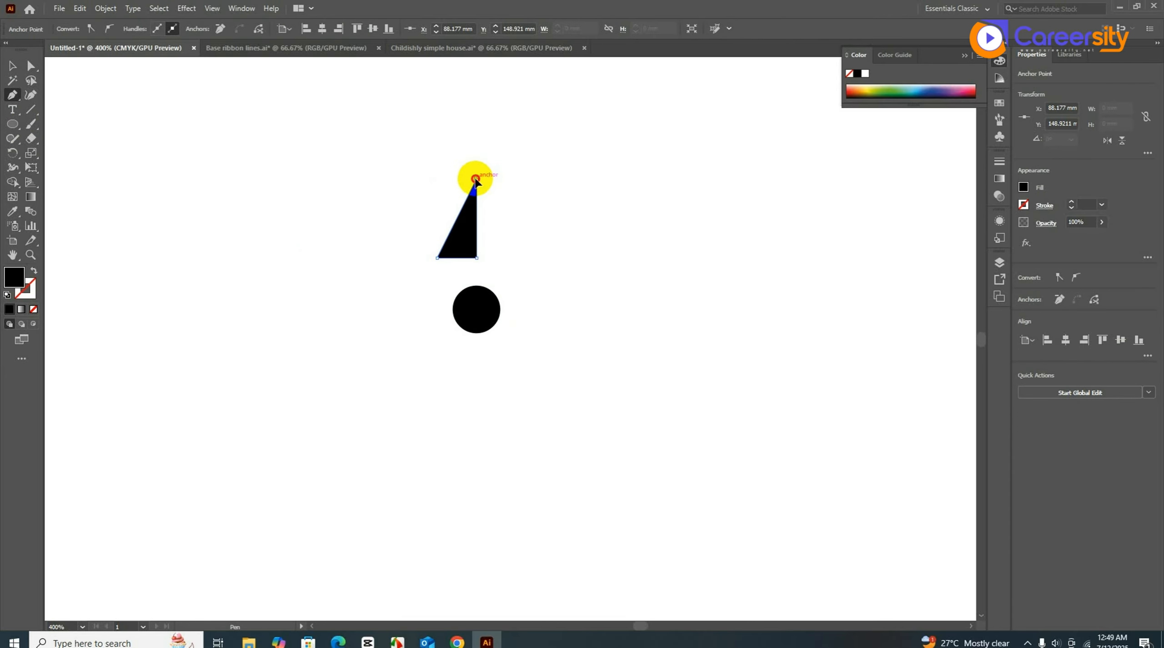
- Position the triangle just above the circle and reselect it
click(12, 65)
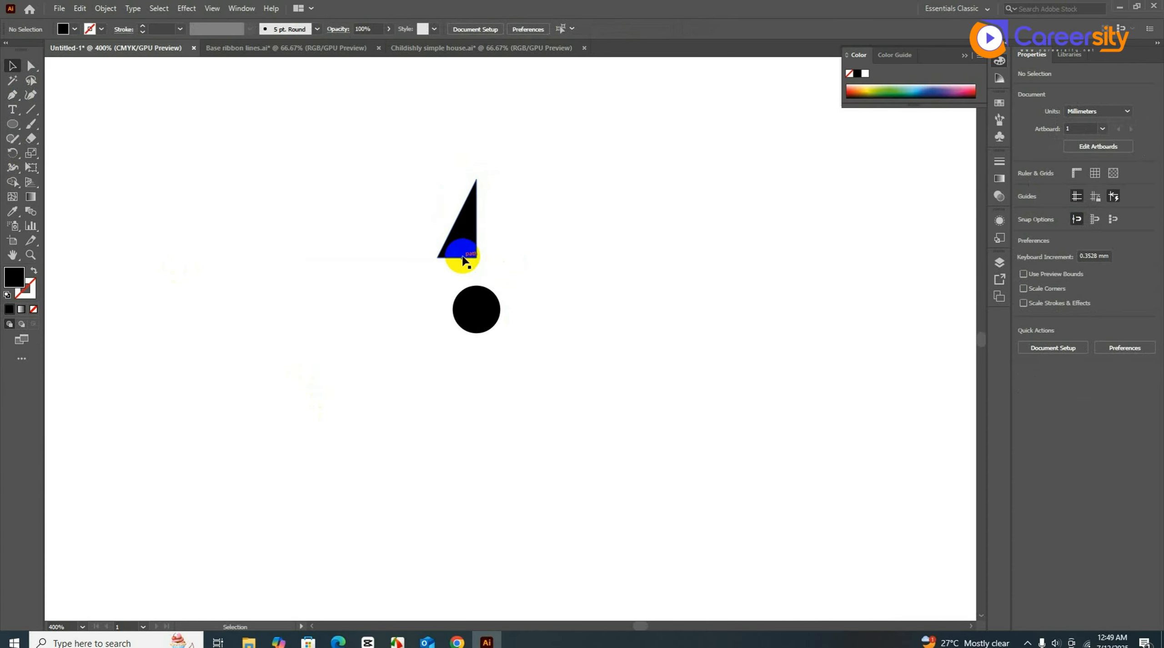
drag(464, 253, 479, 265)
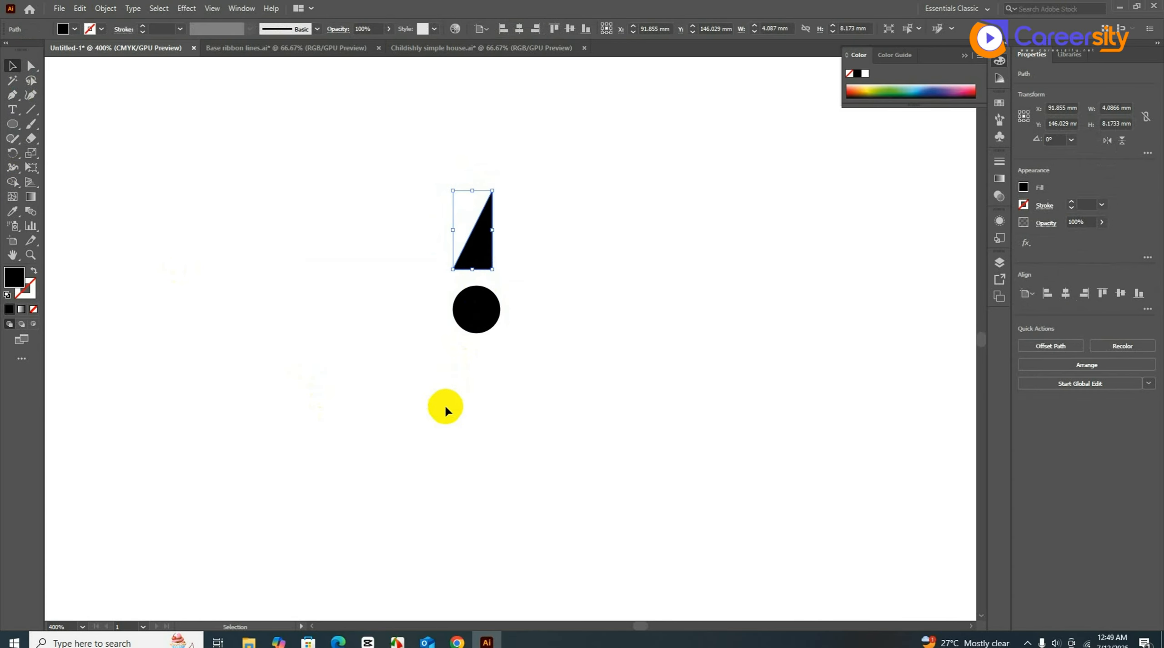
click(471, 413)
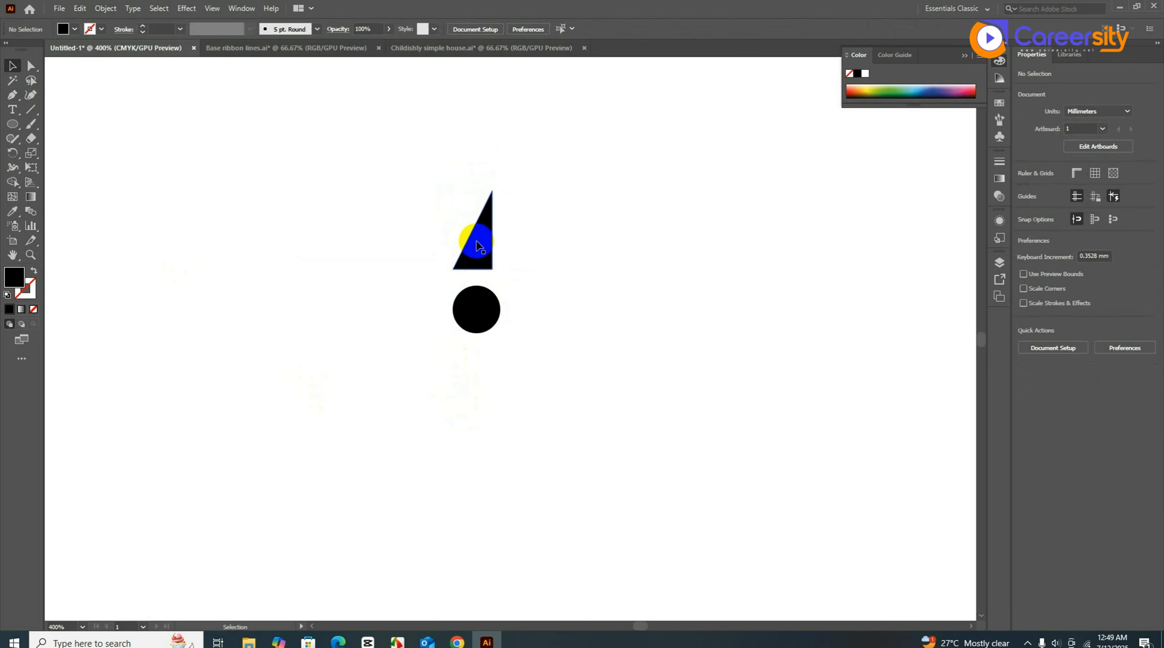
click(466, 209)
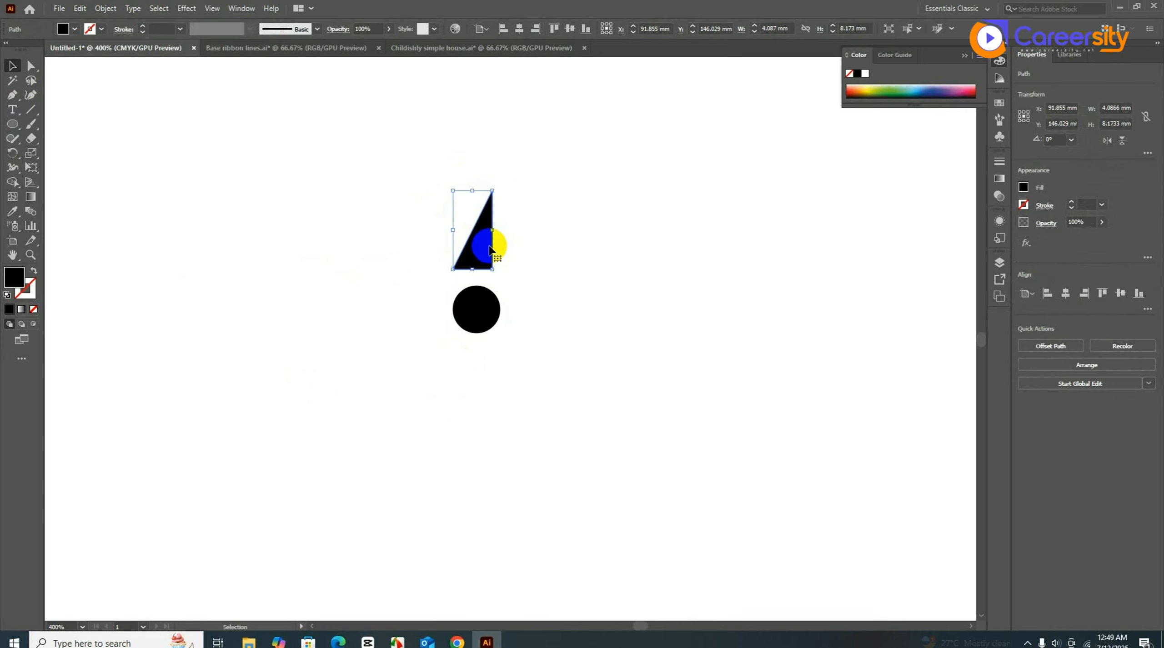
click(13, 153)
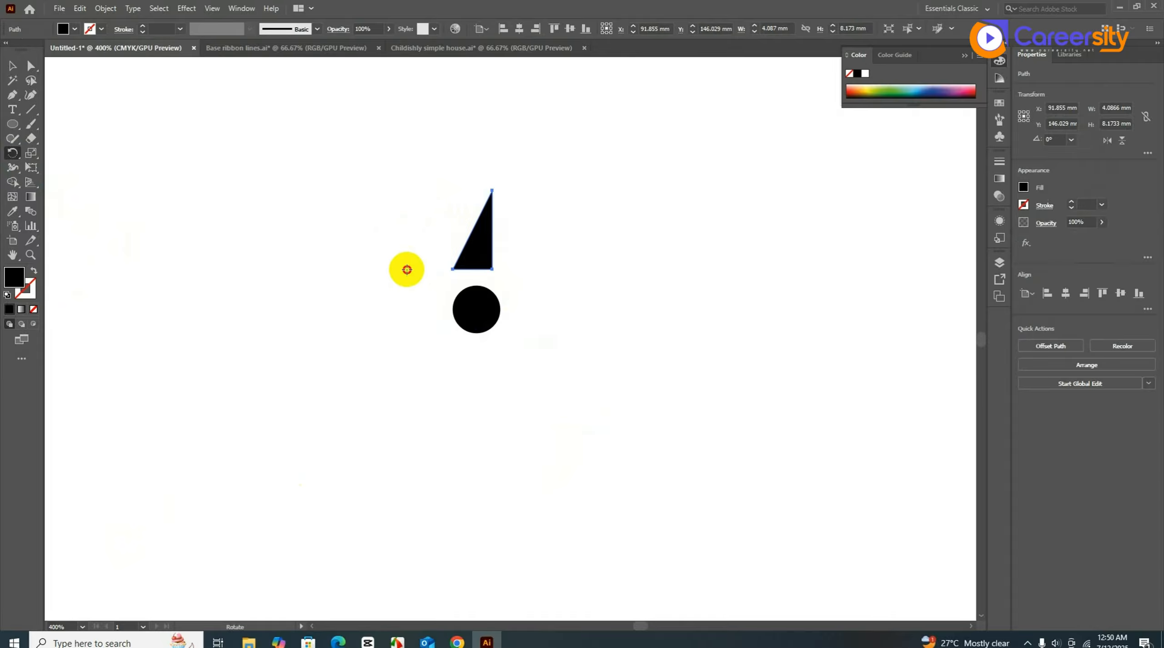
- Add a copy of the triangle rotated 45° around the circle's centre
click(478, 309)
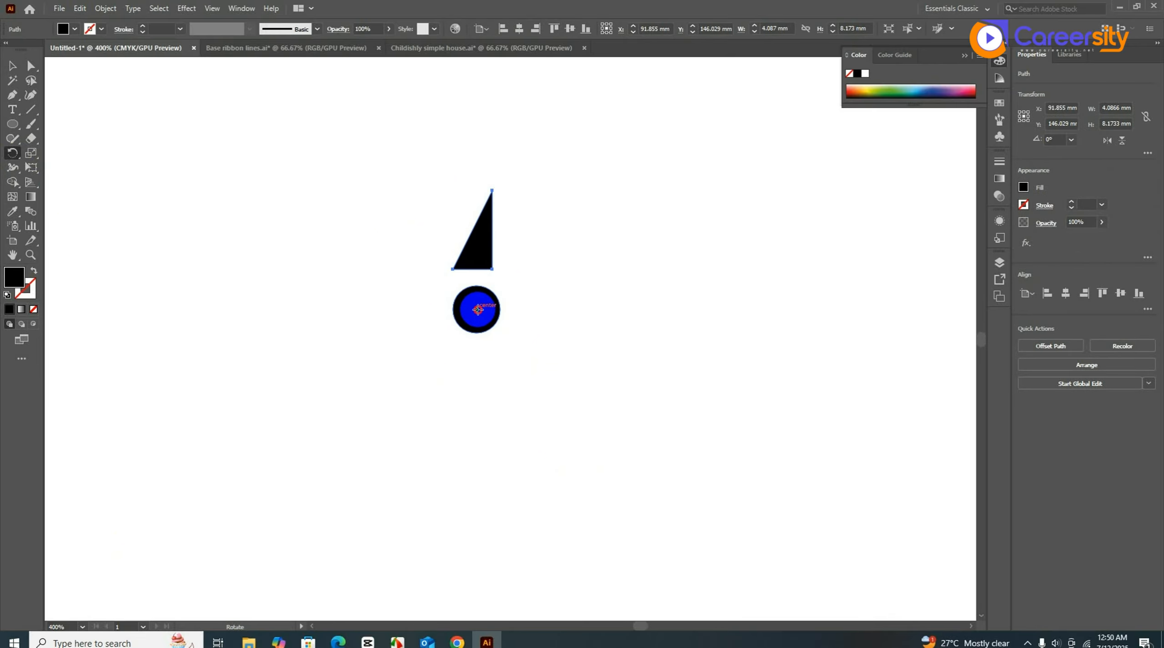
alt+click(478, 309)
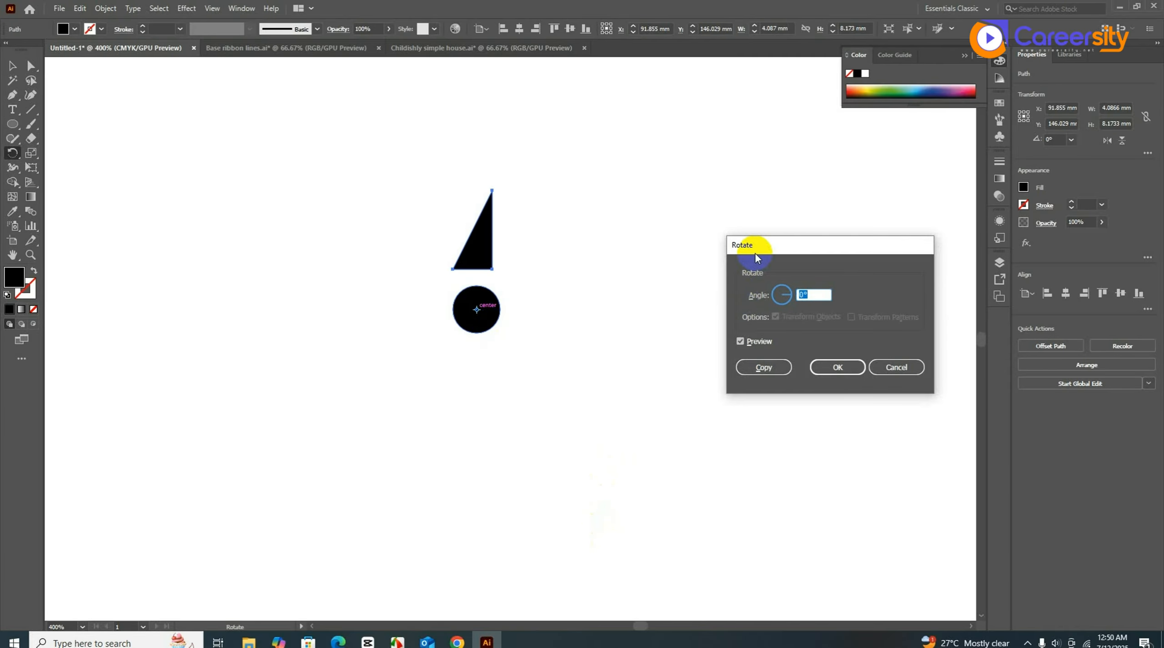
drag(754, 253, 541, 249)
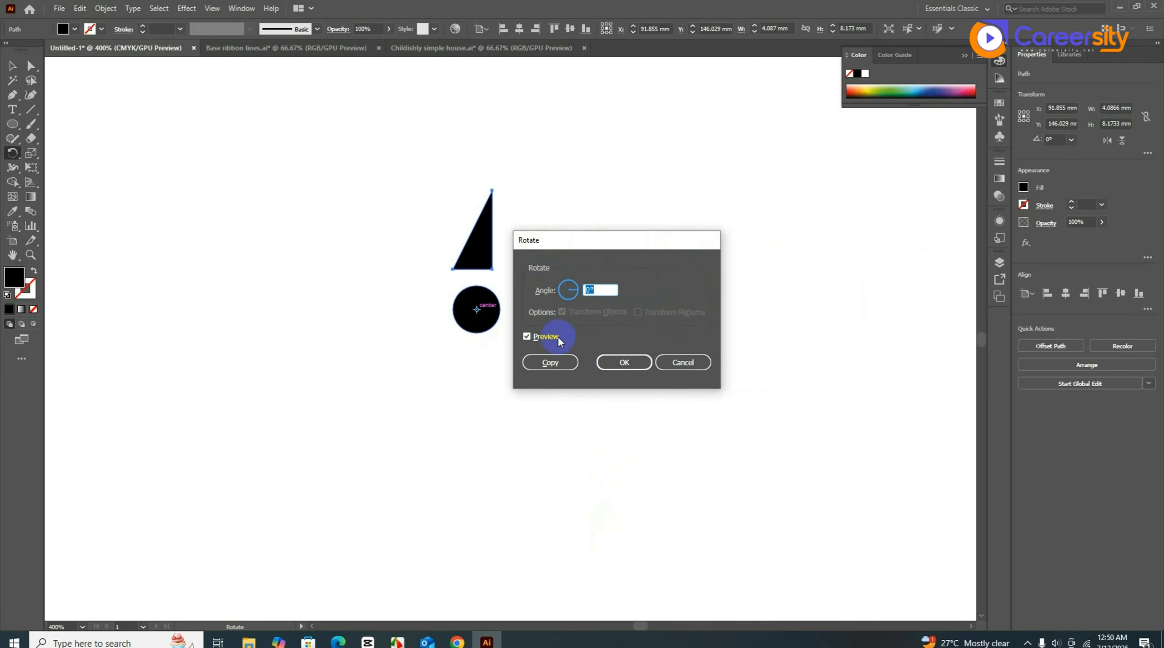
text(45)
click(526, 337)
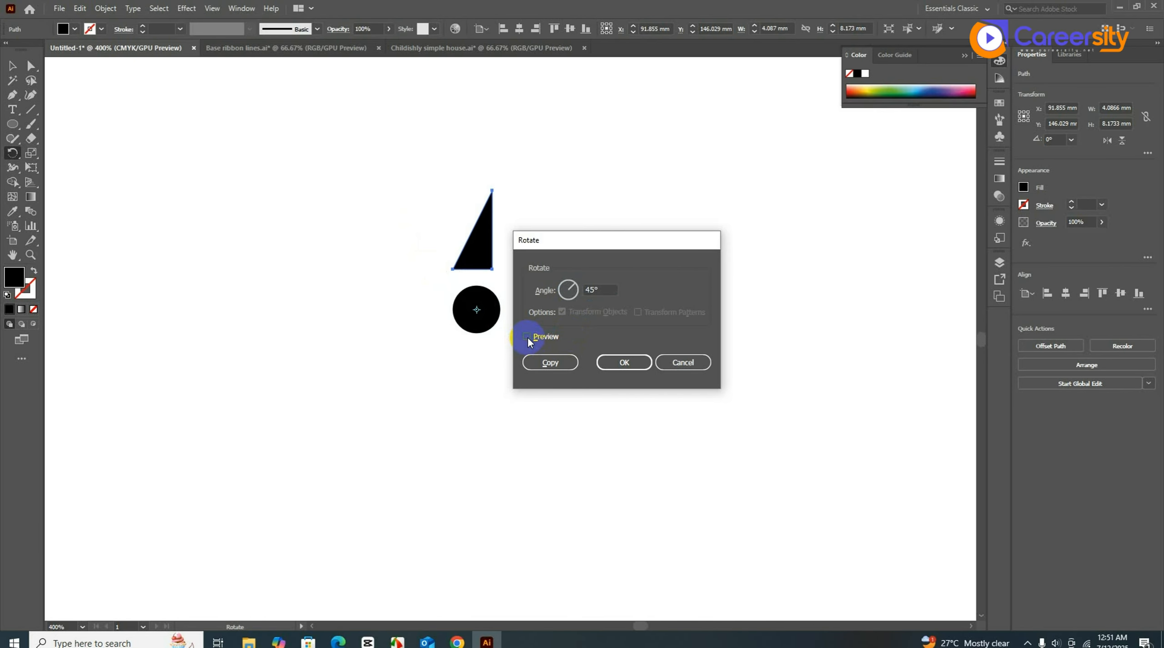
click(526, 336)
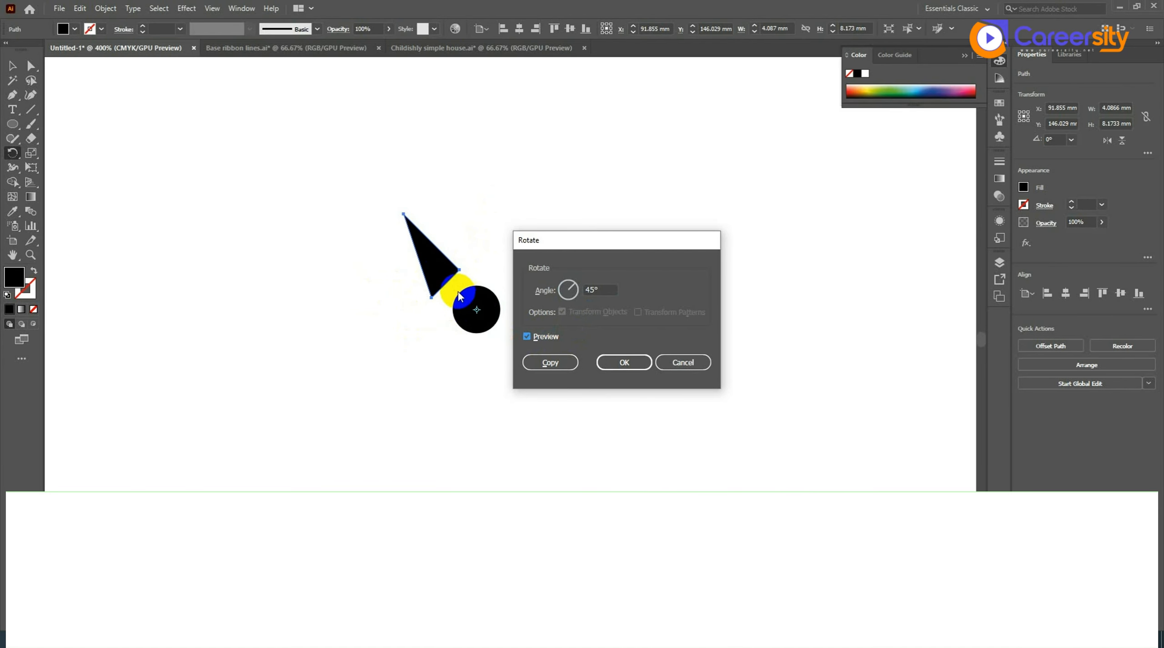
click(577, 363)
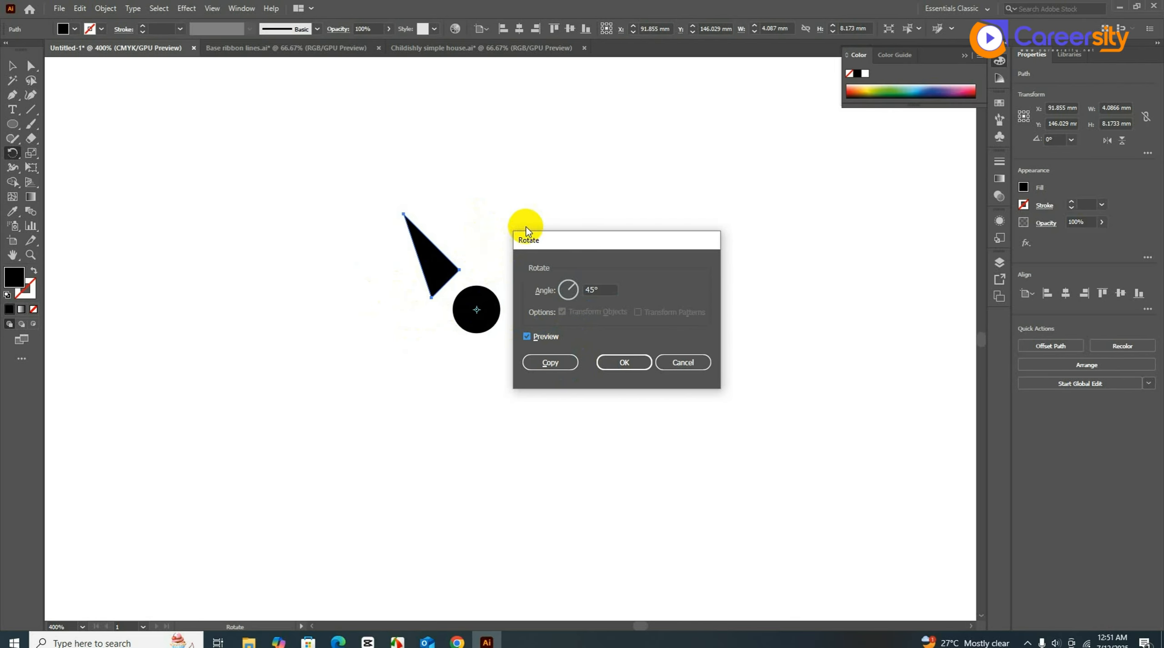
click(568, 360)
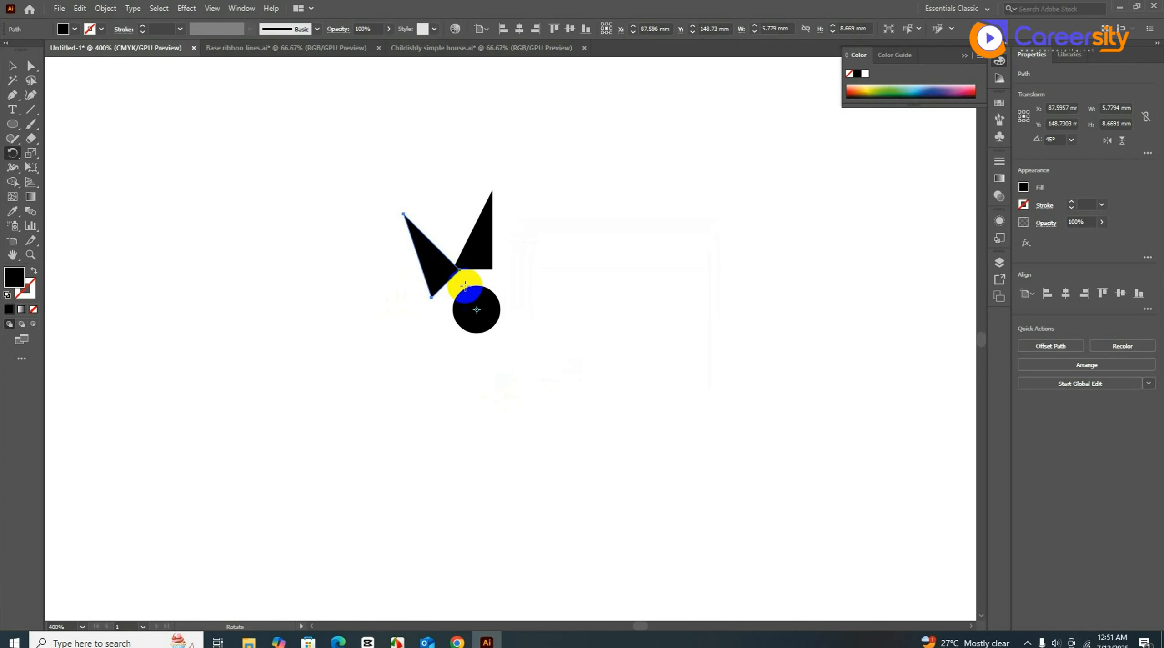
- Add a second copy rotated a further 45° around the circle's centre
click(433, 257)
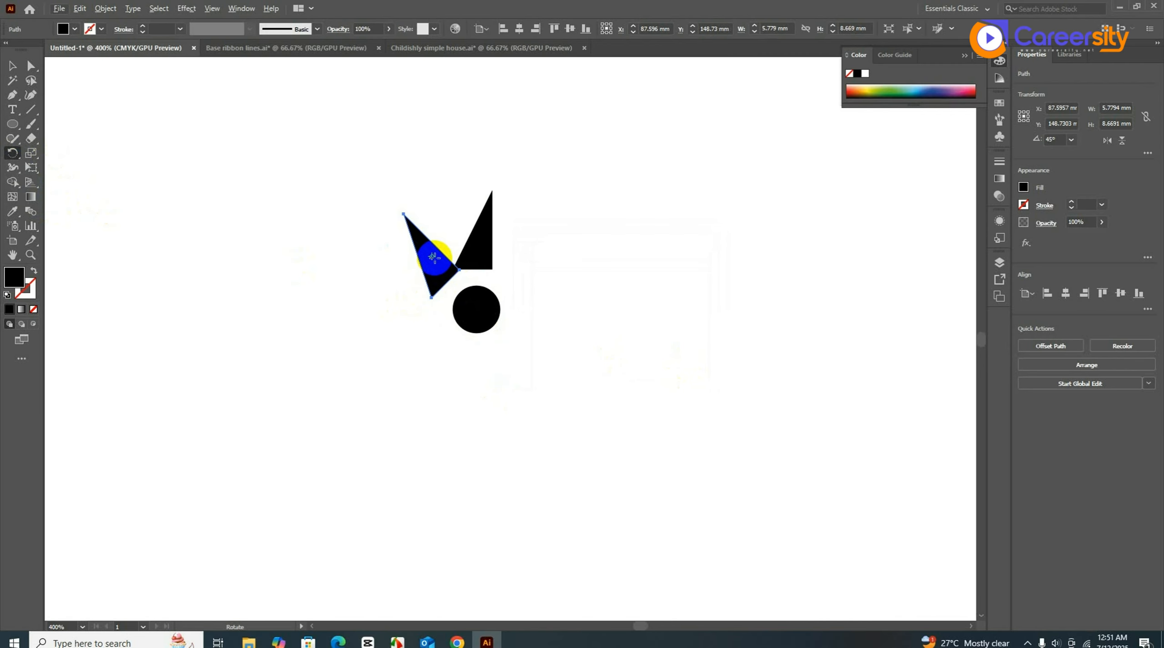
click(476, 311)
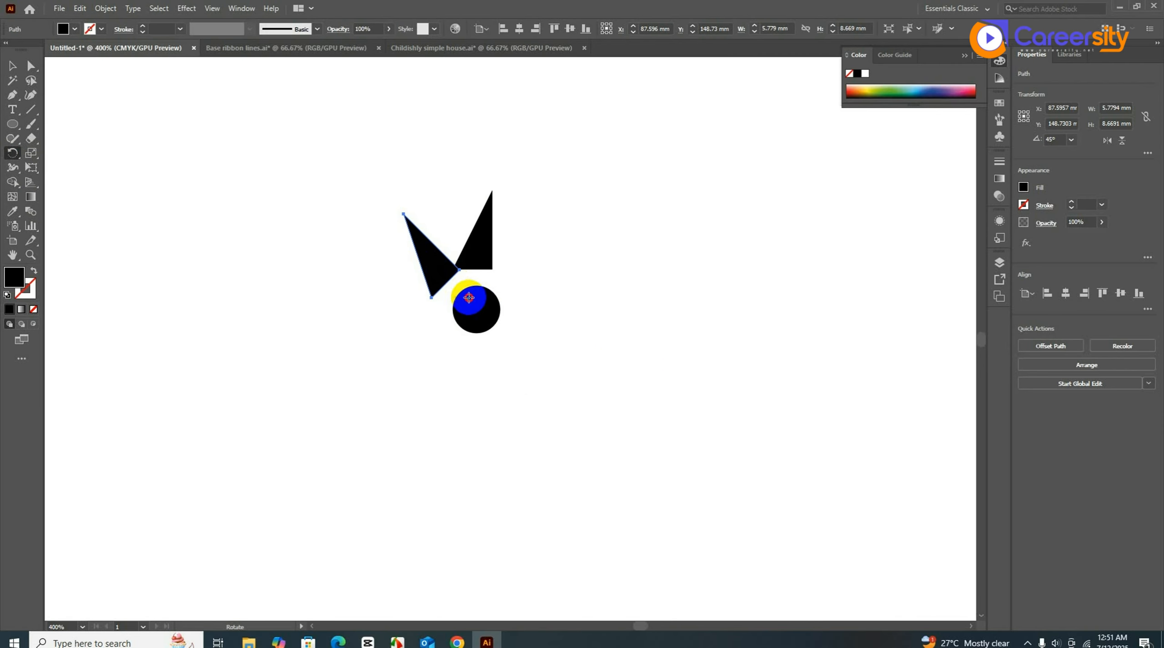
alt+click(477, 311)
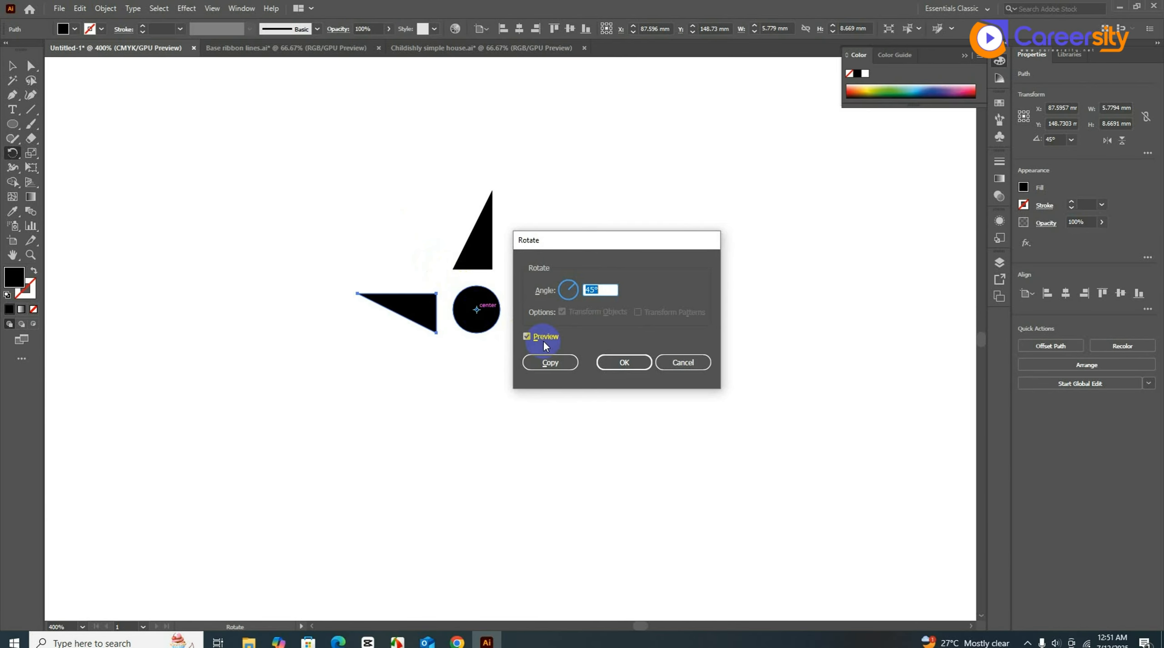
click(543, 364)
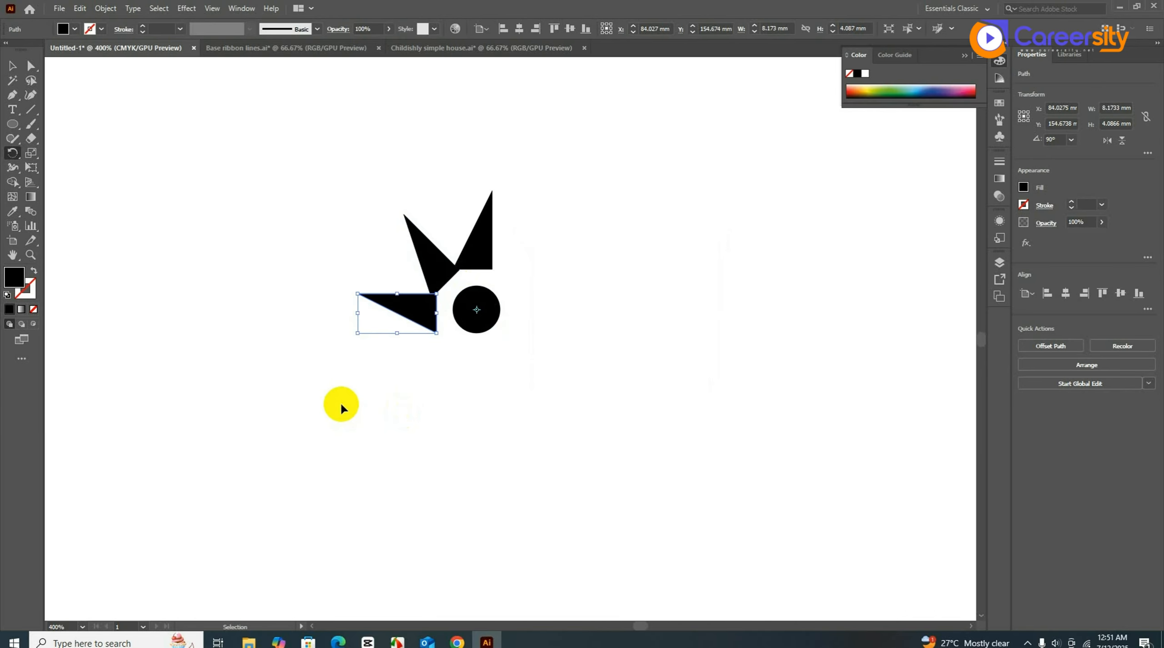
- Repeat the 45° rotated copy with Ctrl+D until eight triangles ring the circle, then deselect
key(ctrl+d)
key(ctrl+d)
key(ctrl+d)
key(ctrl+d)
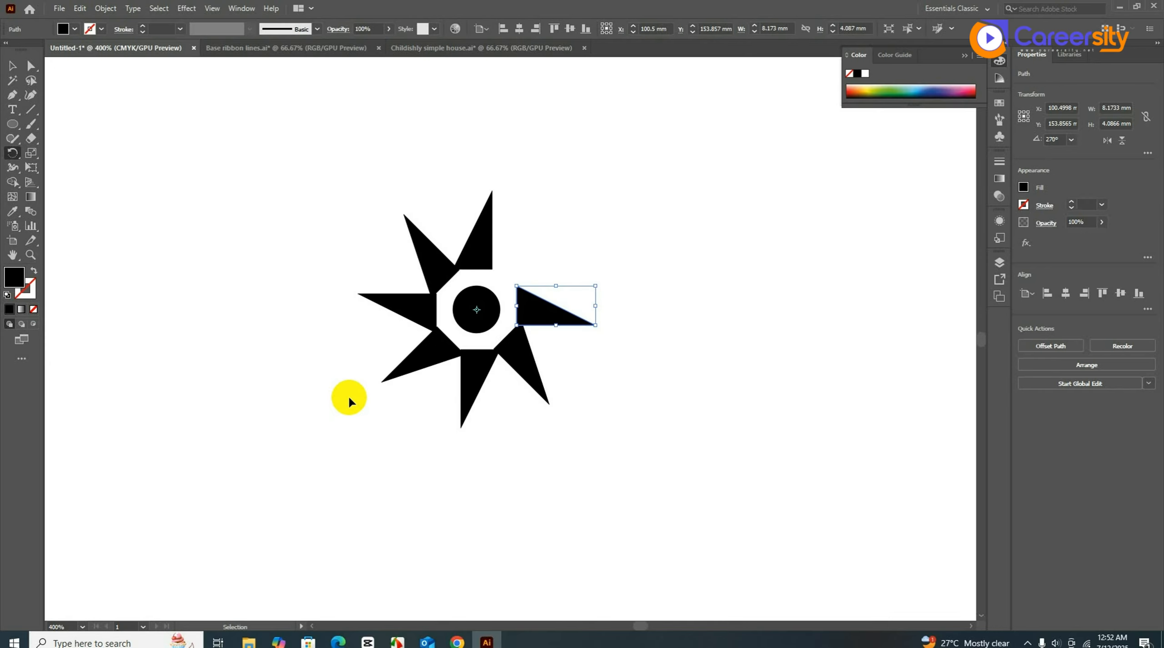
key(ctrl+d)
click(20, 66)
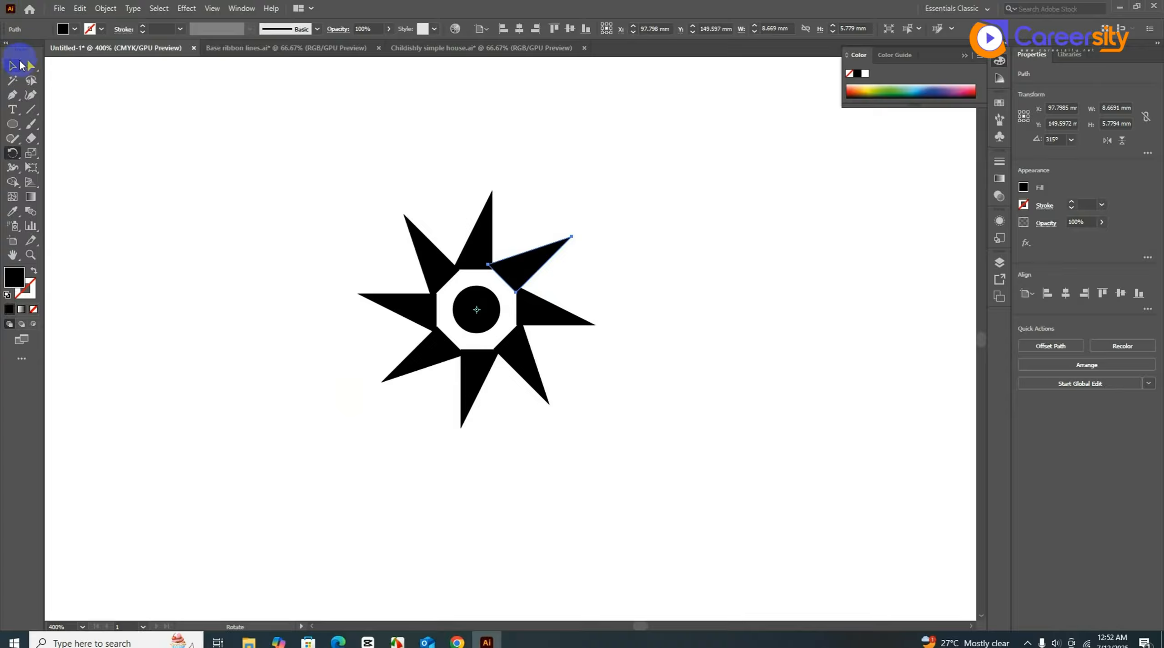
click(200, 320)
key(space)
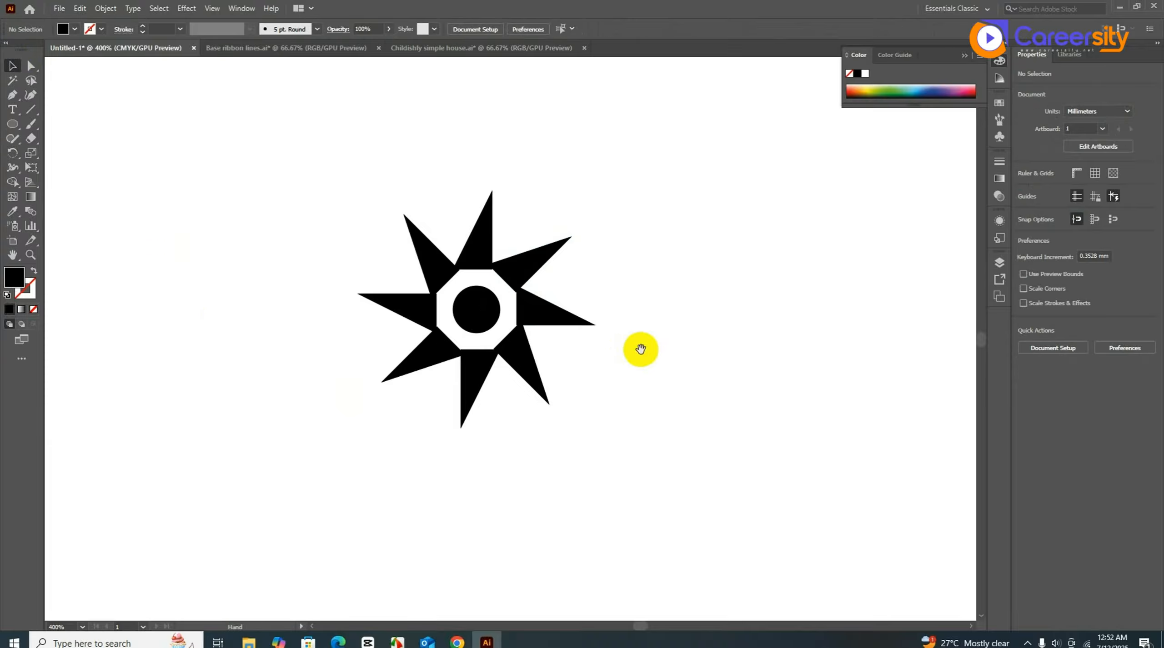
drag(640, 349, 617, 350)
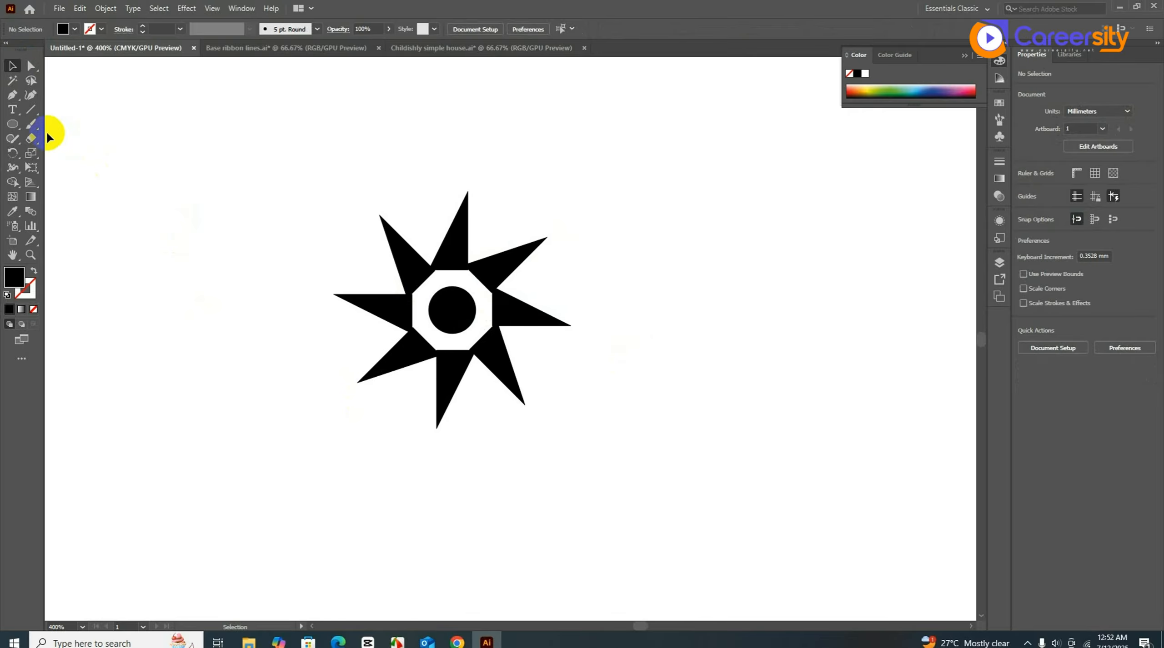
drag(12, 124, 75, 120)
key(space)
drag(151, 185, 400, 208)
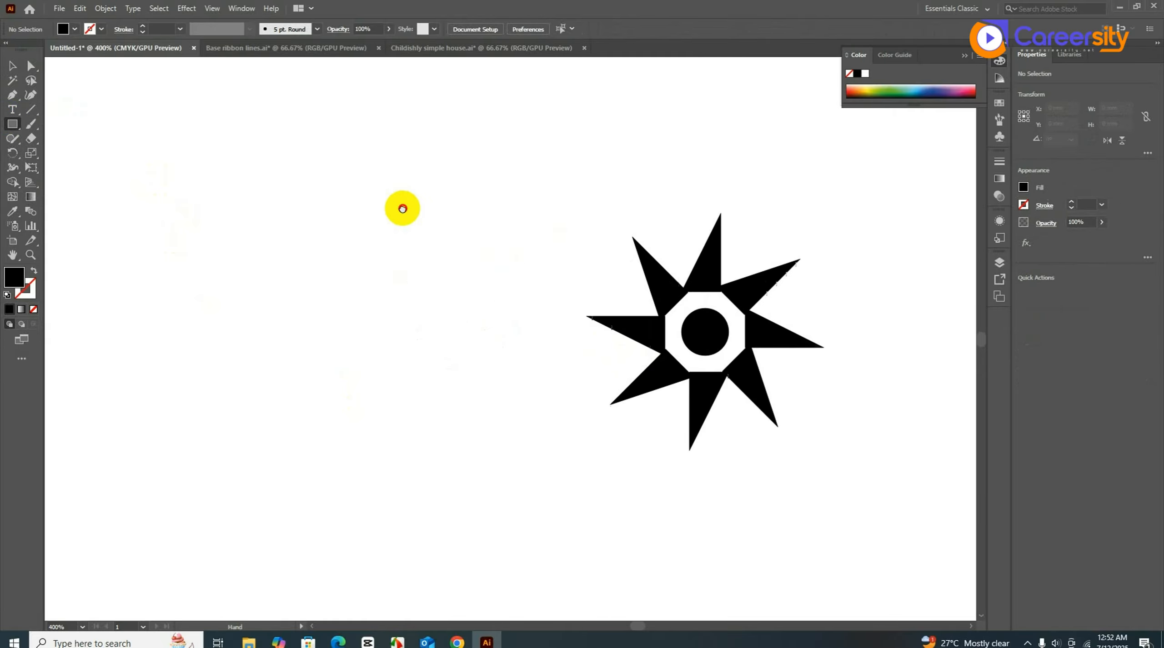
mouse_move(293, 193)
mouse_down()
mouse_move(320, 282)
mouse_move(324, 260)
mouse_move(360, 263)
mouse_up()
click(13, 68)
click(318, 263)
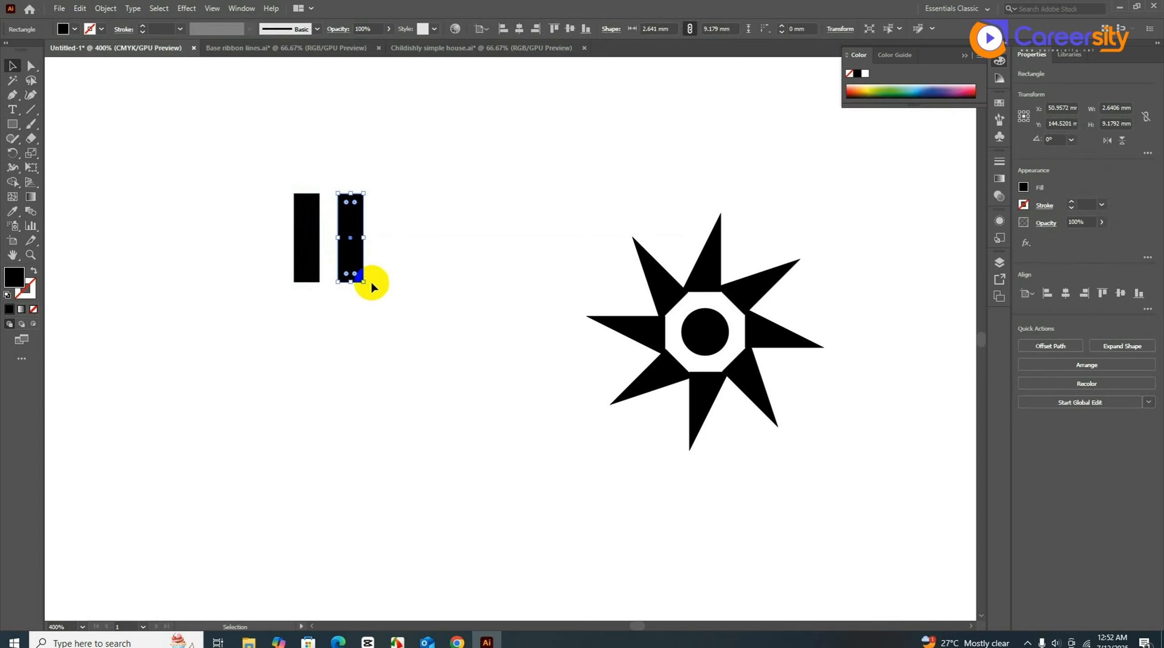
key(a)
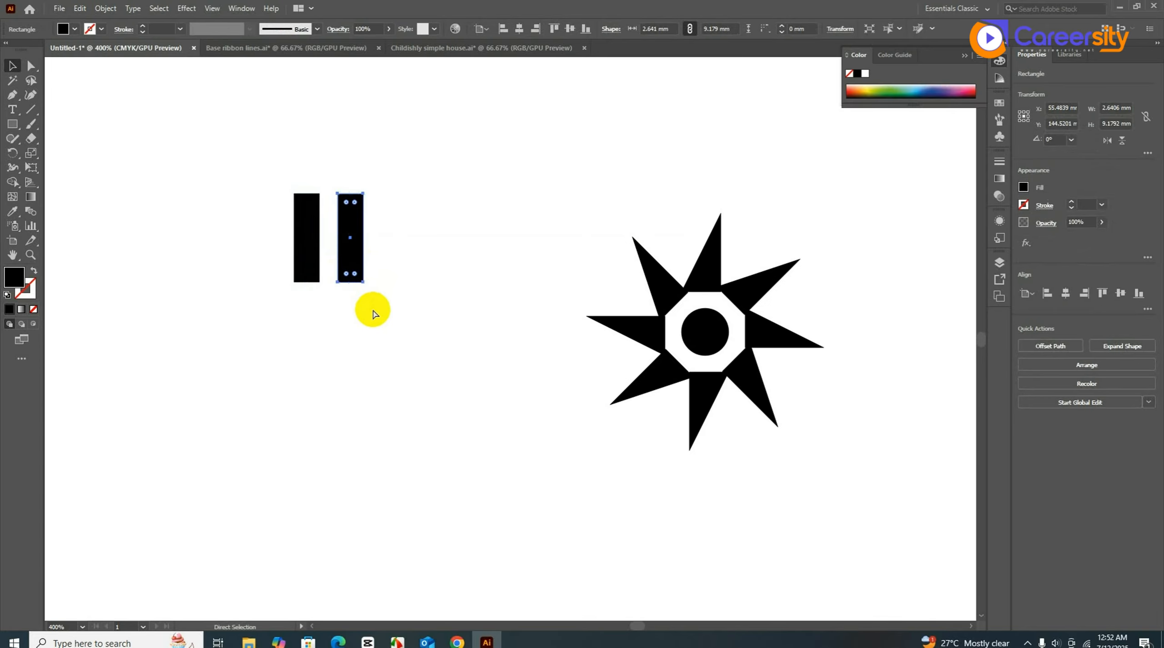
key(ctrl+d)
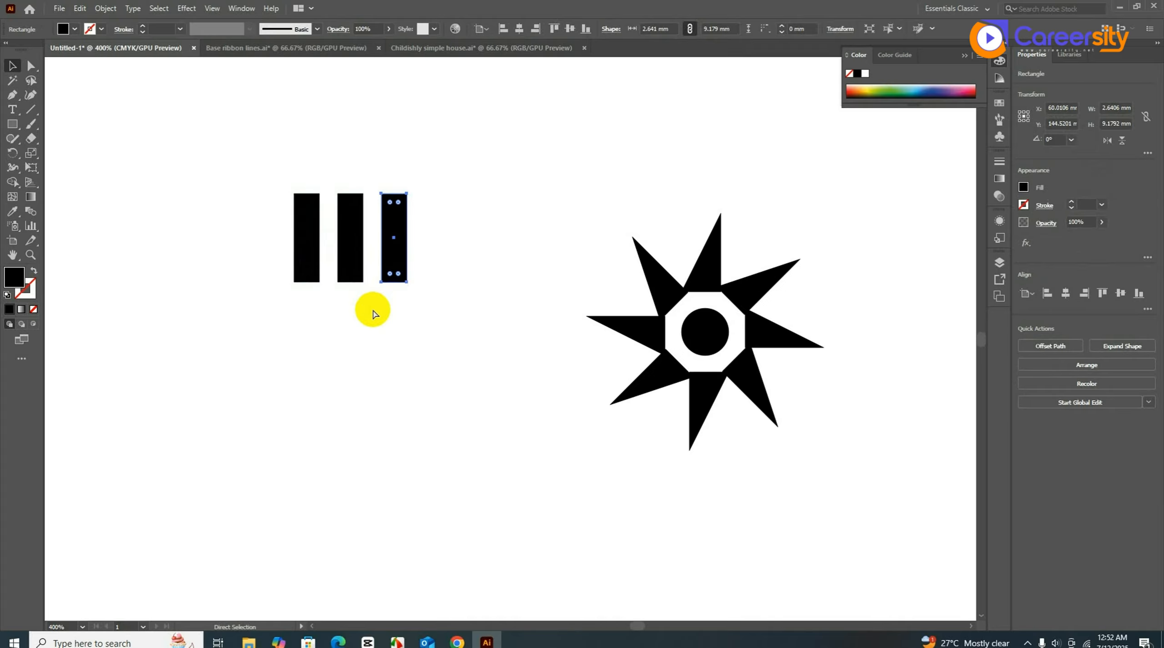
key(v)
key(ctrl+d)
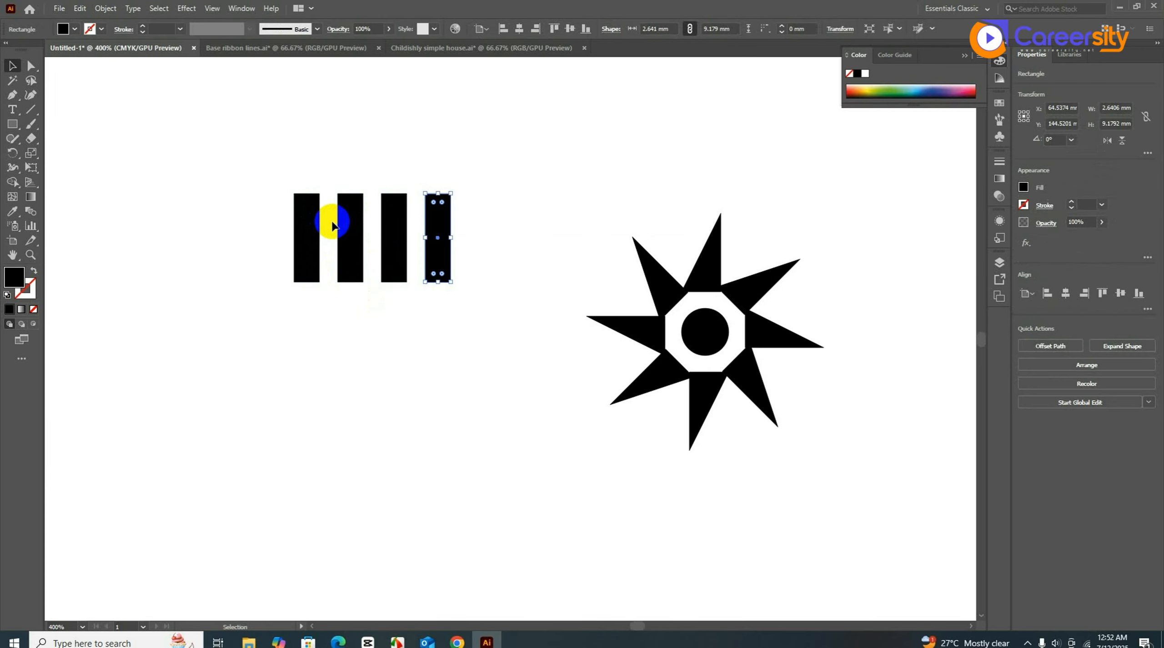
drag(248, 167, 517, 267)
key(Delete)
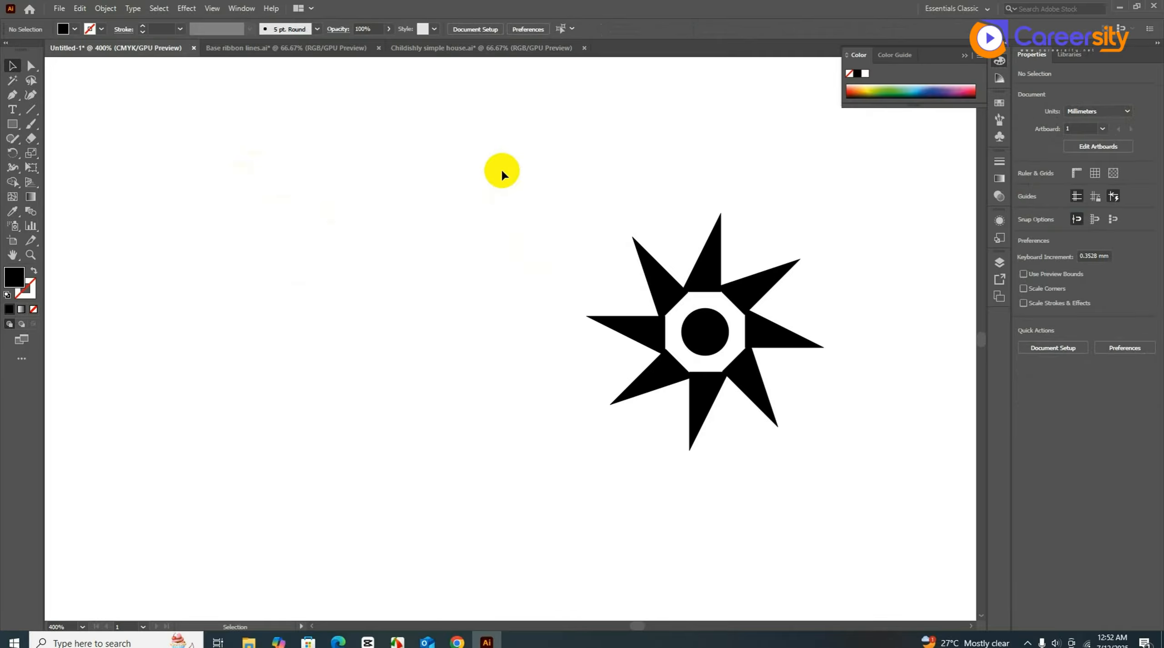
- Pan the star back to centre, select the whole eight-pointed star and delete it
key(space)
drag(568, 251, 439, 260)
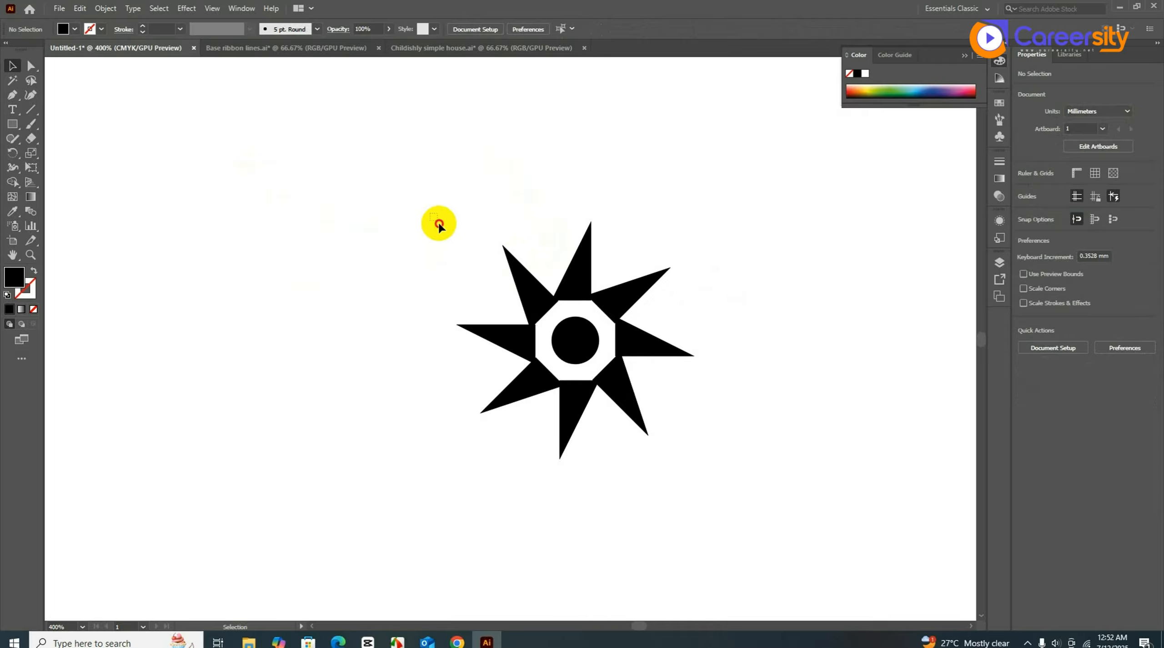
drag(430, 213, 705, 467)
key(Delete)
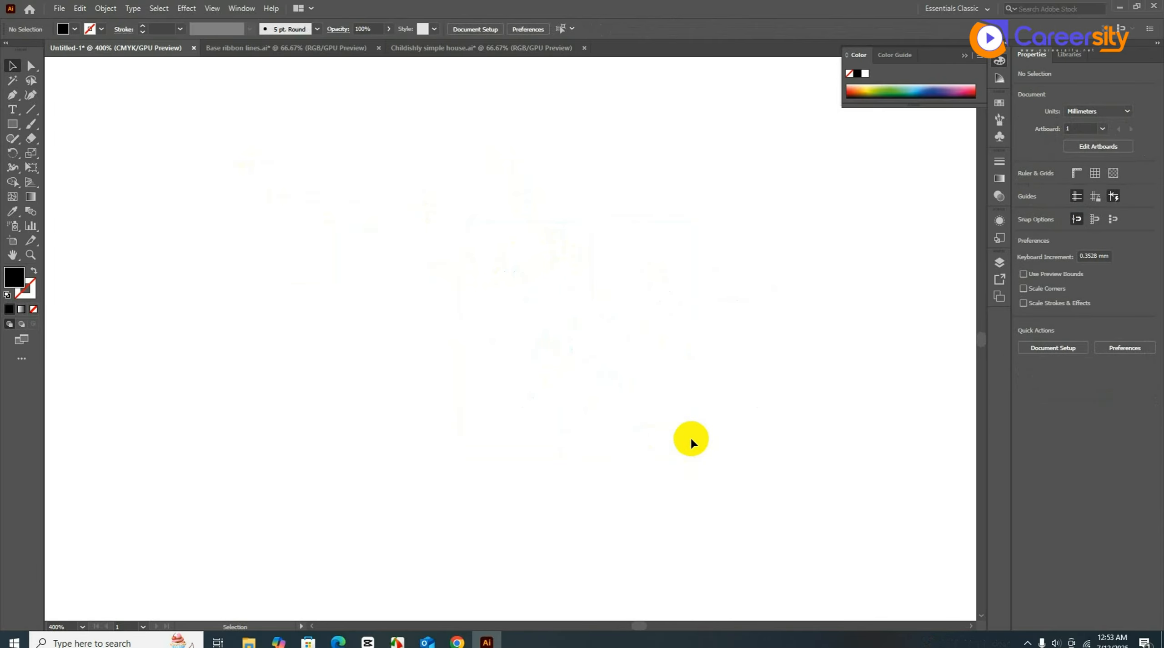
click(14, 154)
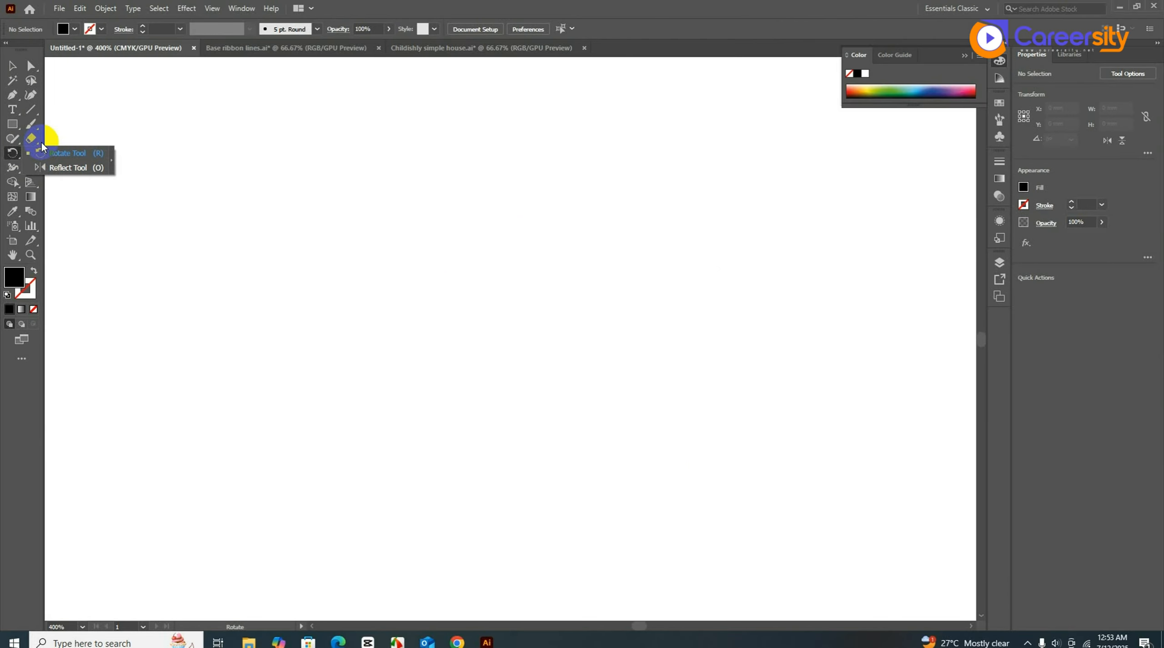
- Draw a black right triangle about 7.9 mm wide and 11.3 mm tall with the Pen tool
click(12, 66)
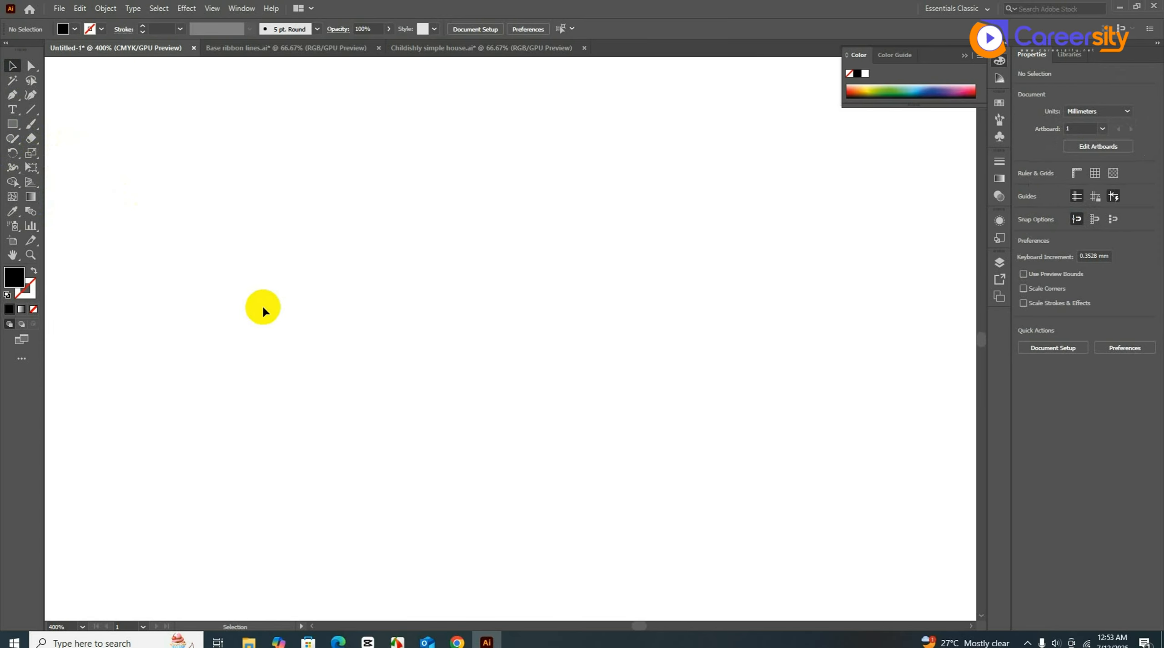
key(p)
click(348, 240)
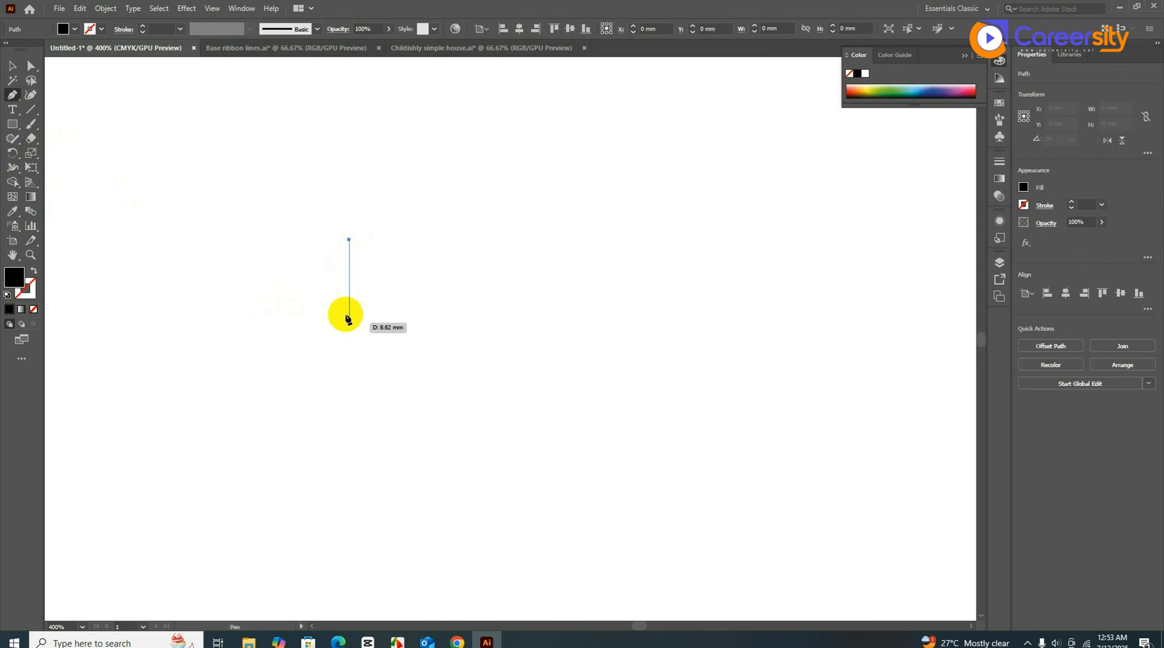
click(349, 349)
click(272, 348)
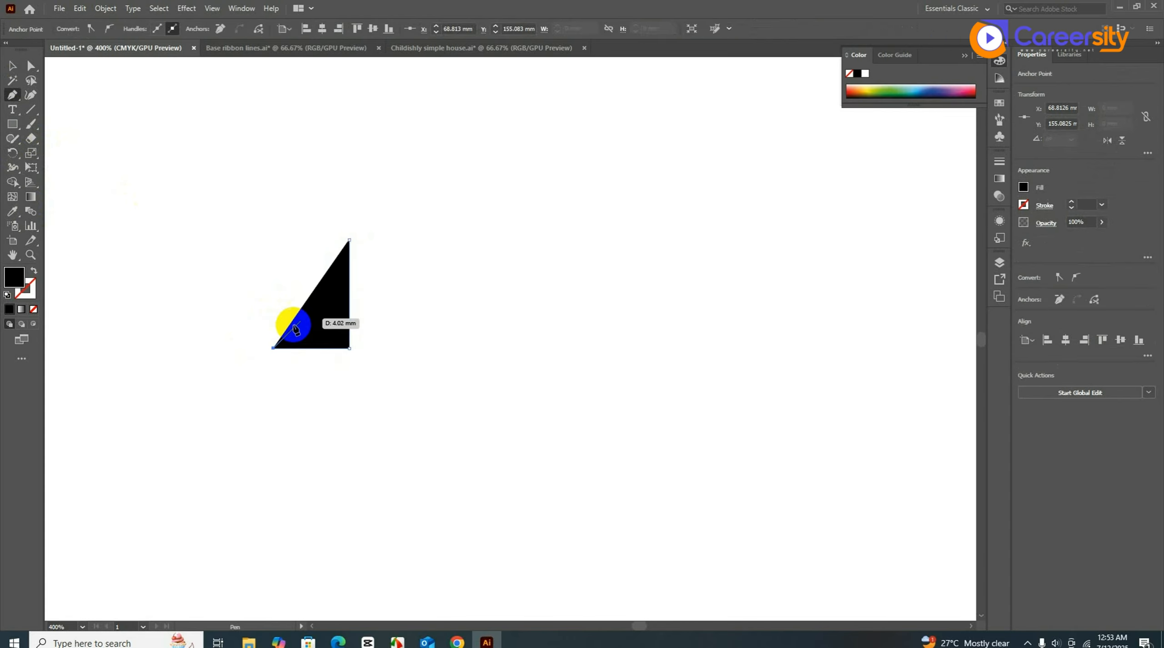
click(348, 240)
key(v)
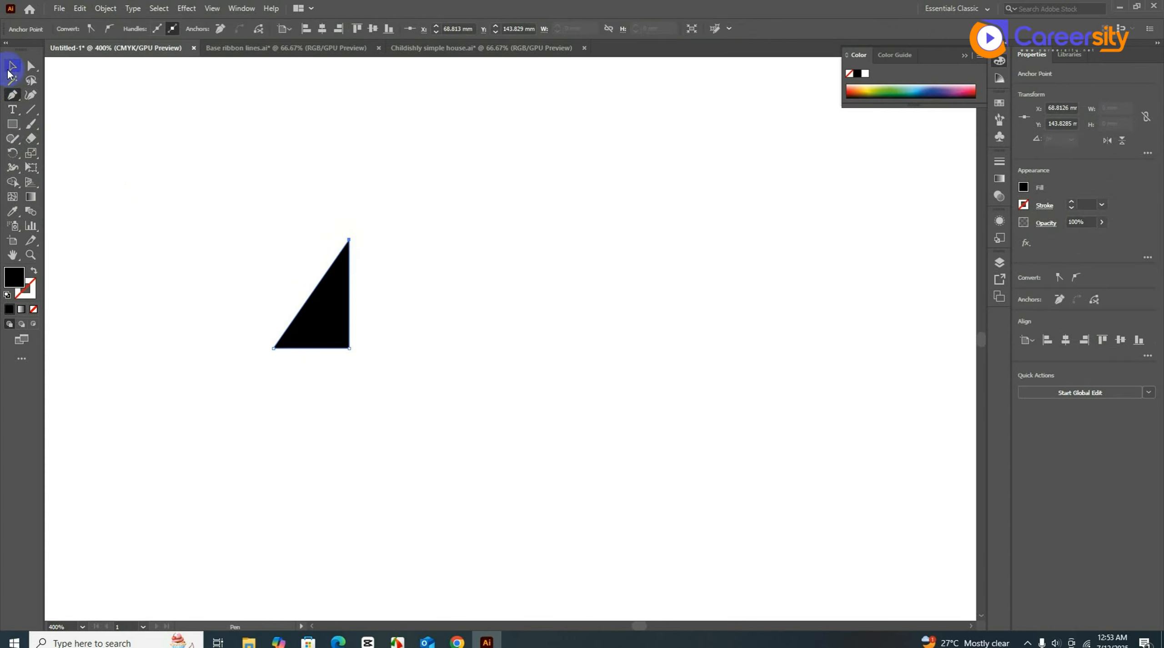
click(313, 343)
- Show rulers with Ctrl+R and place a vertical guide along the triangle's right edge
key(ctrl+r)
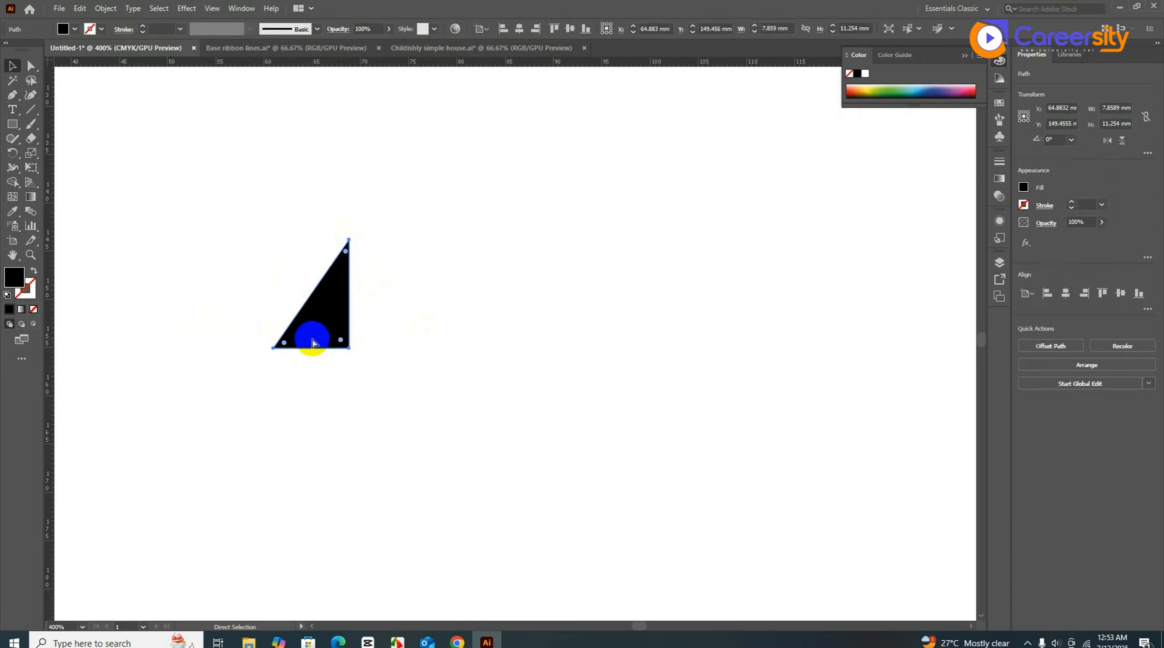
drag(51, 488, 349, 328)
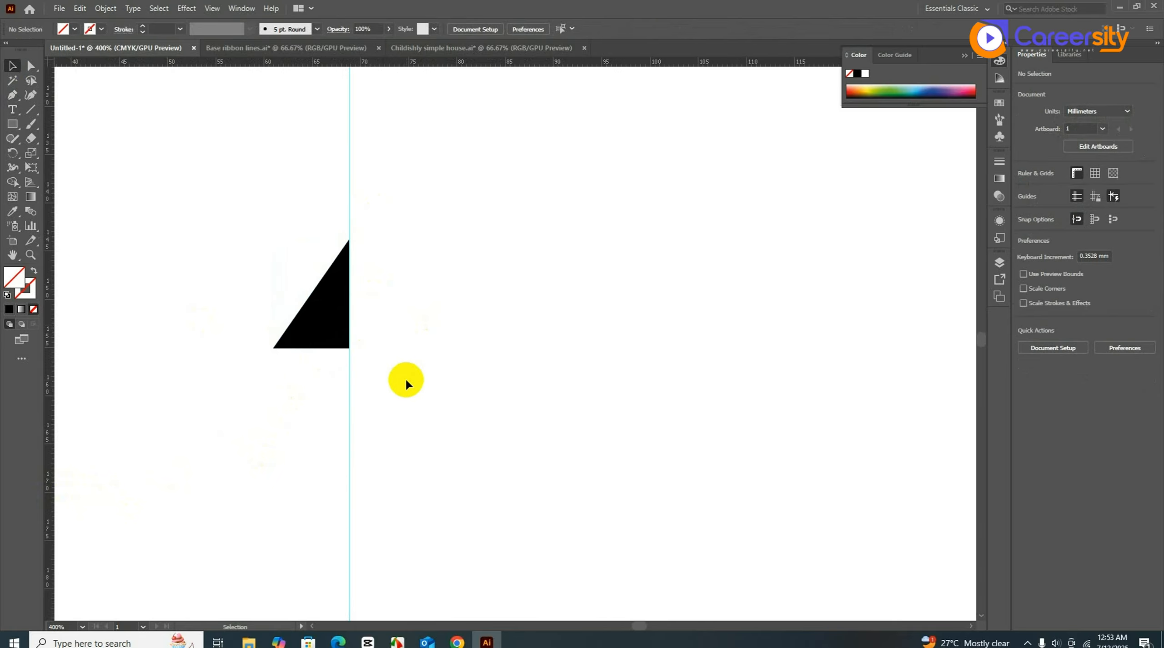
click(327, 311)
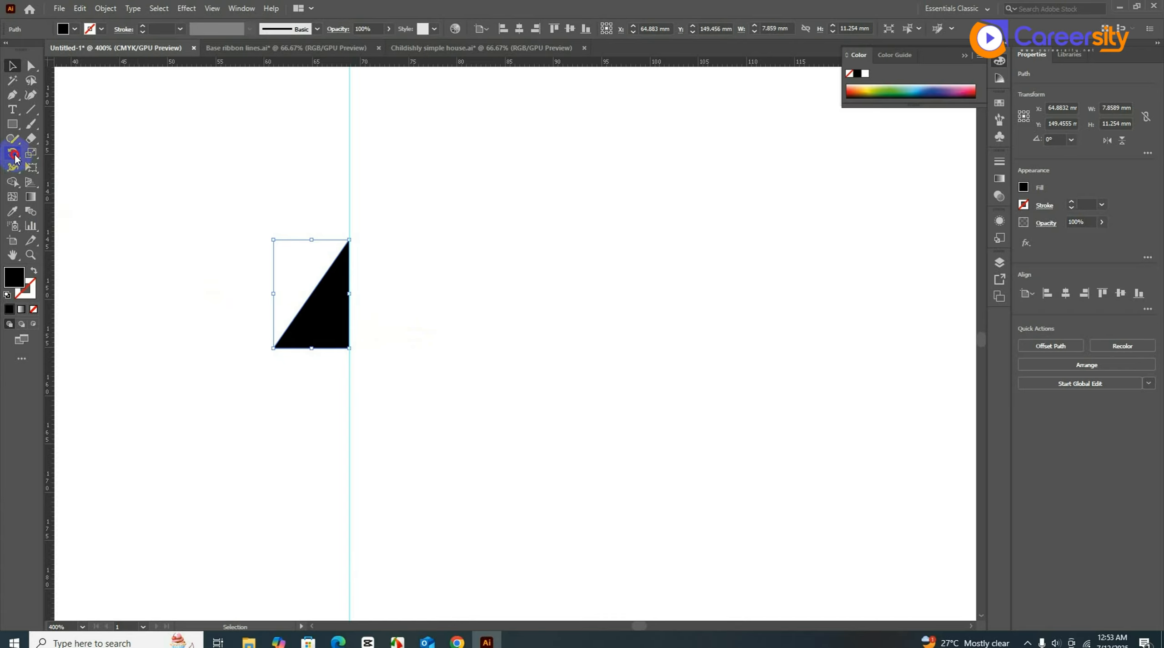
drag(14, 158, 81, 169)
- Reflect a copy of the half triangle across the guide on the Vertical axis
click(335, 342)
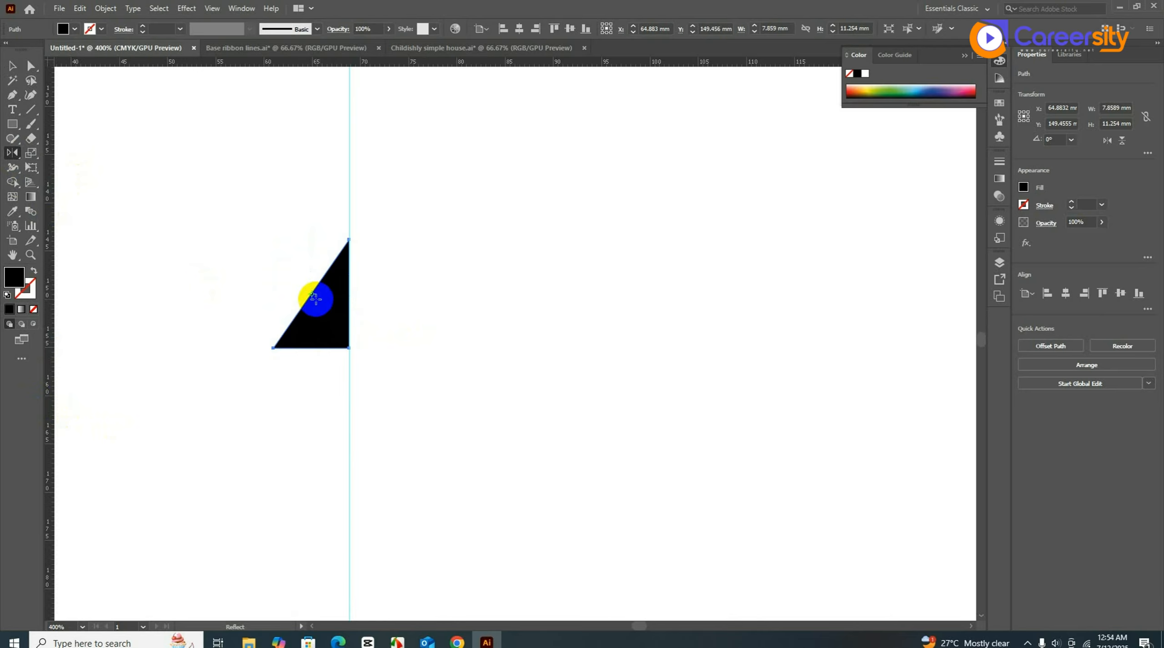
drag(312, 293, 349, 306)
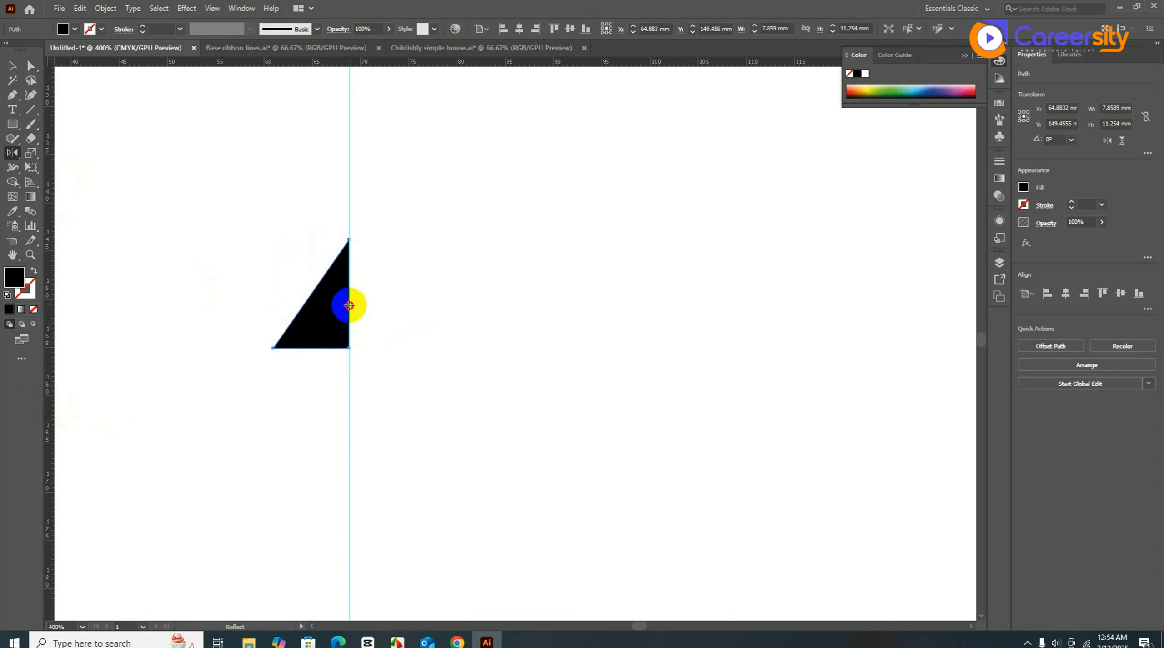
alt+click(349, 306)
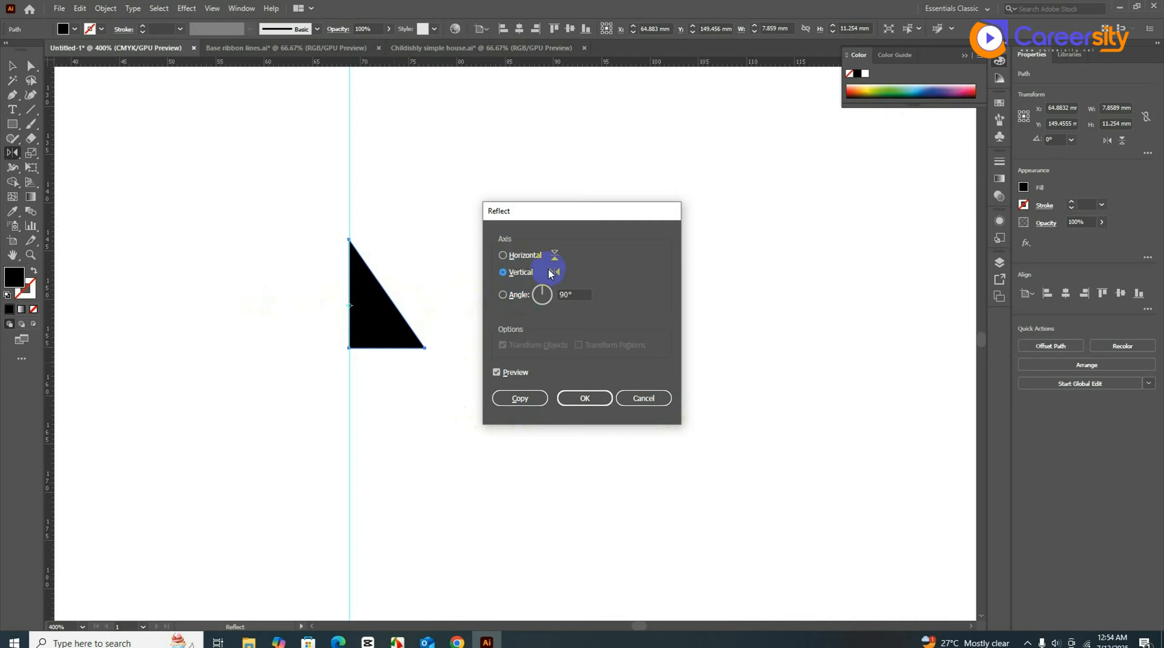
click(501, 397)
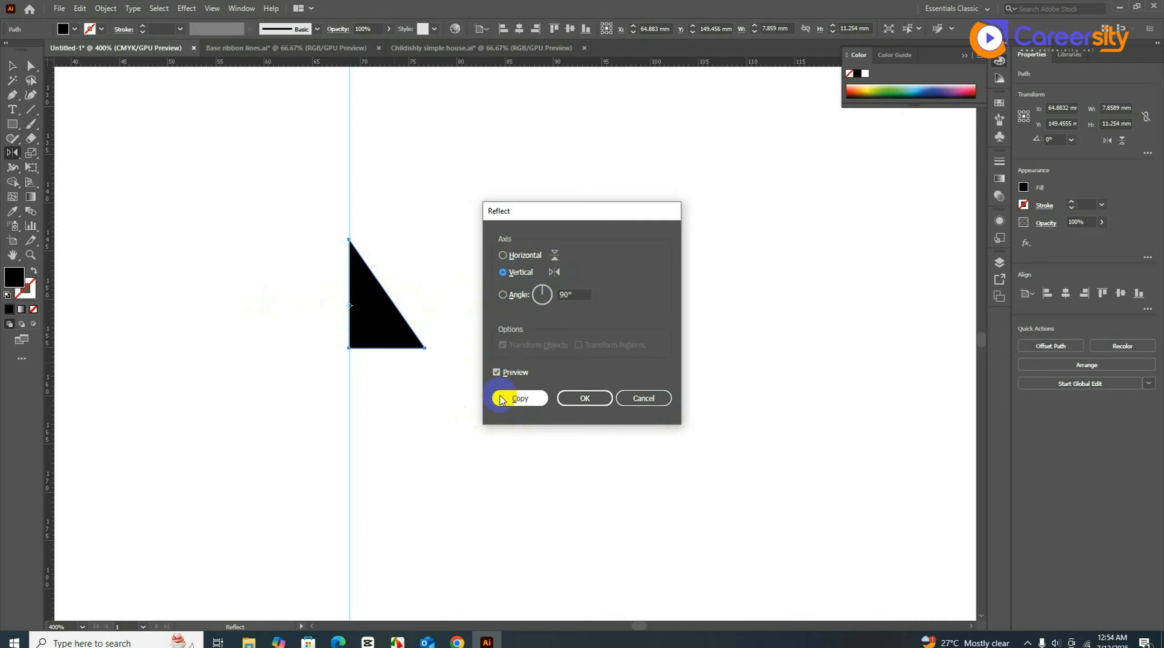
click(13, 68)
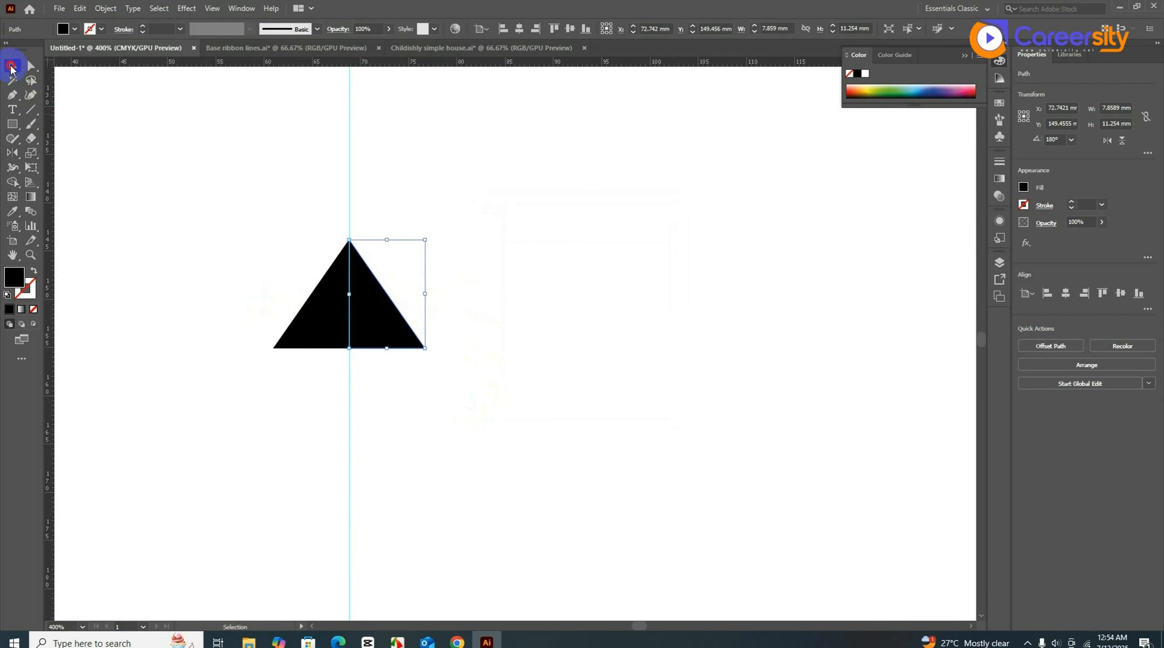
click(144, 195)
- Move the triangle halves right, then select and delete the vertical guide
drag(271, 240, 553, 323)
click(615, 399)
drag(609, 447, 515, 463)
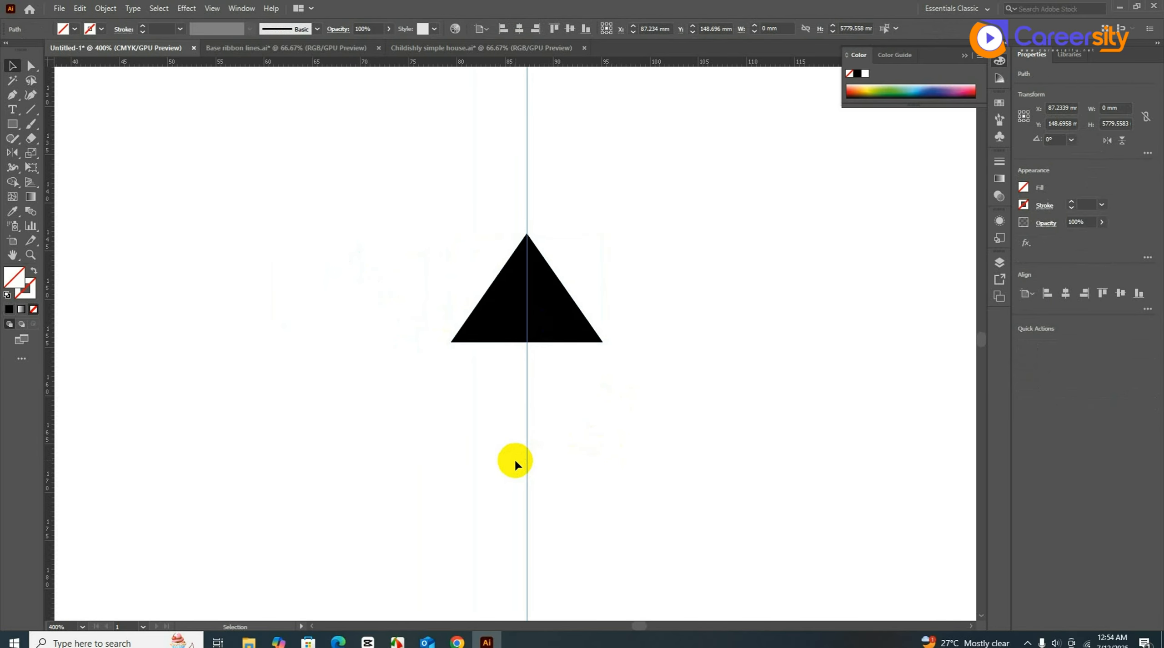
key(Delete)
- Select both triangle halves and delete them
drag(624, 403, 472, 272)
click(493, 338)
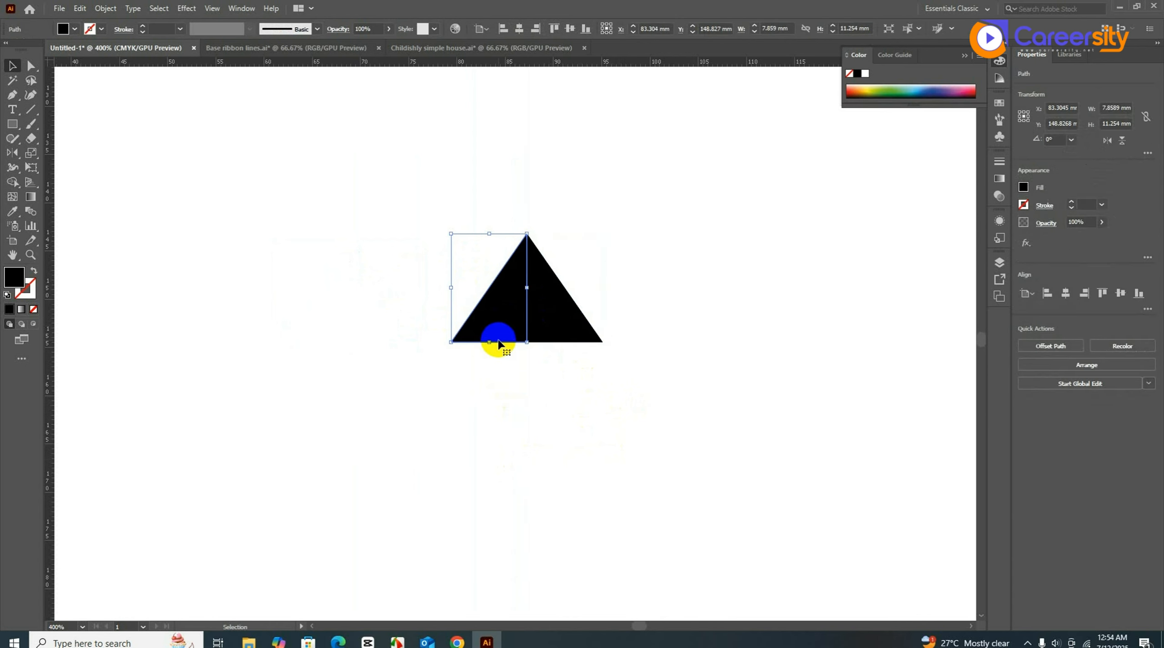
click(560, 327)
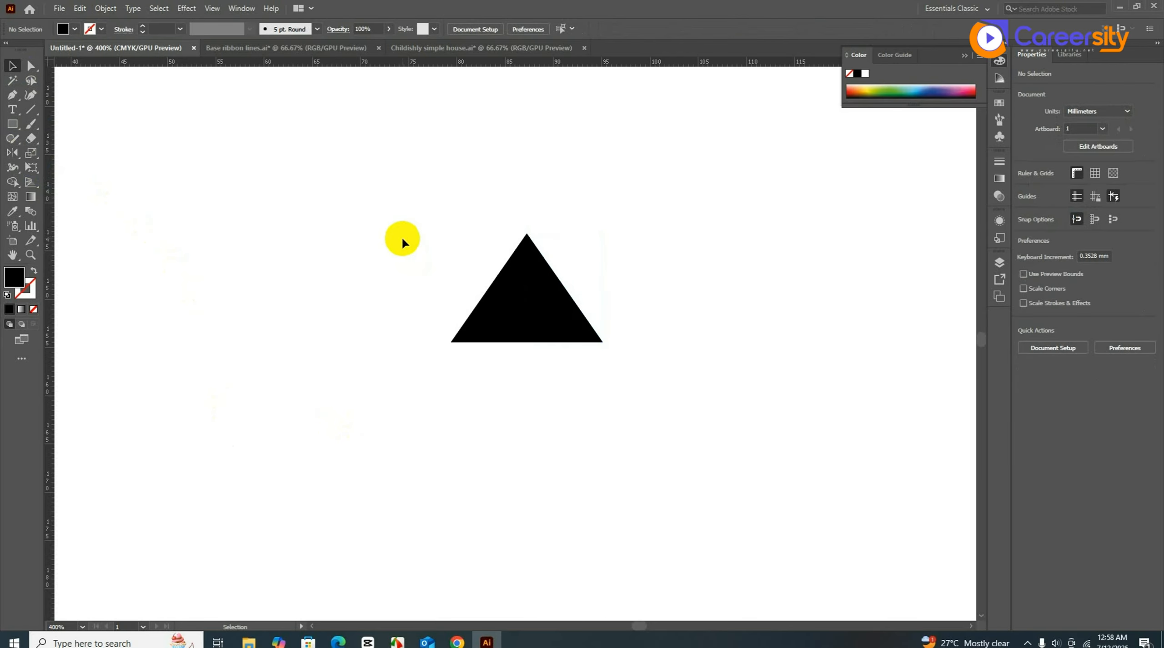
drag(403, 240, 621, 356)
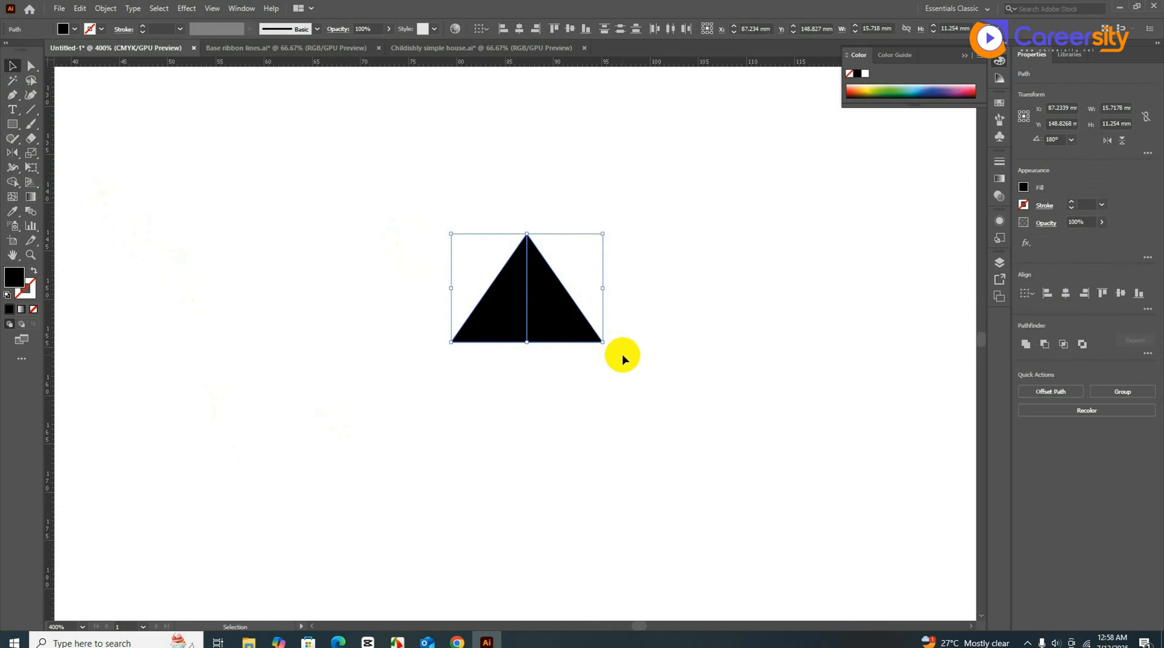
key(Delete)
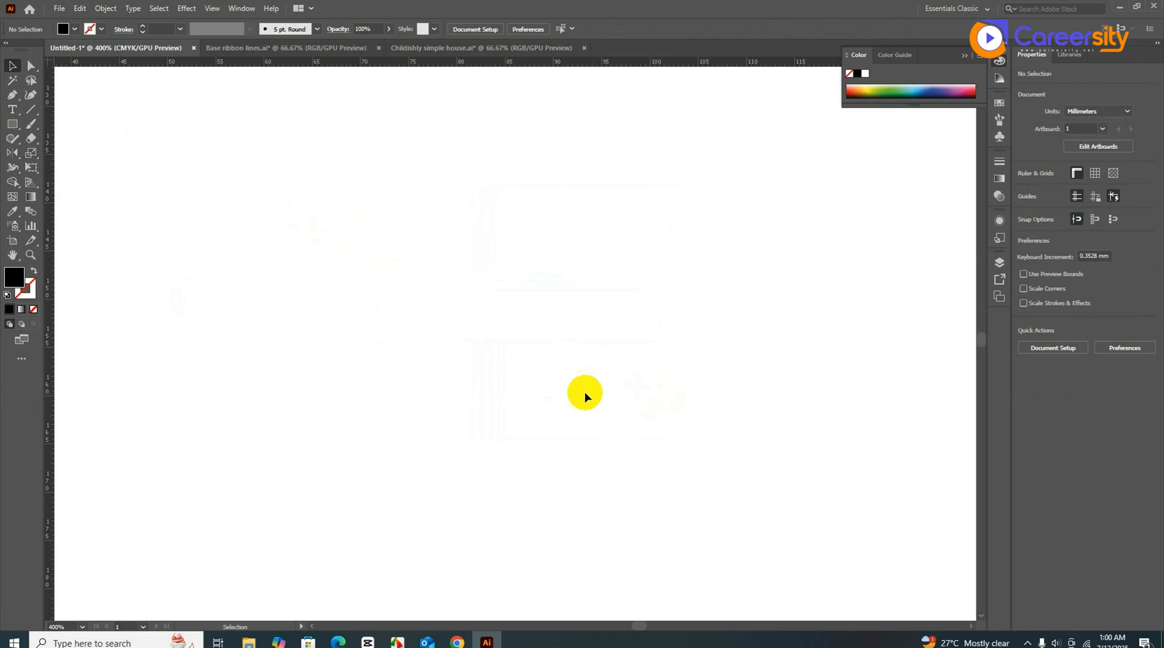
- Draw a tall black rectangle and shear it into a slanted parallelogram
click(36, 156)
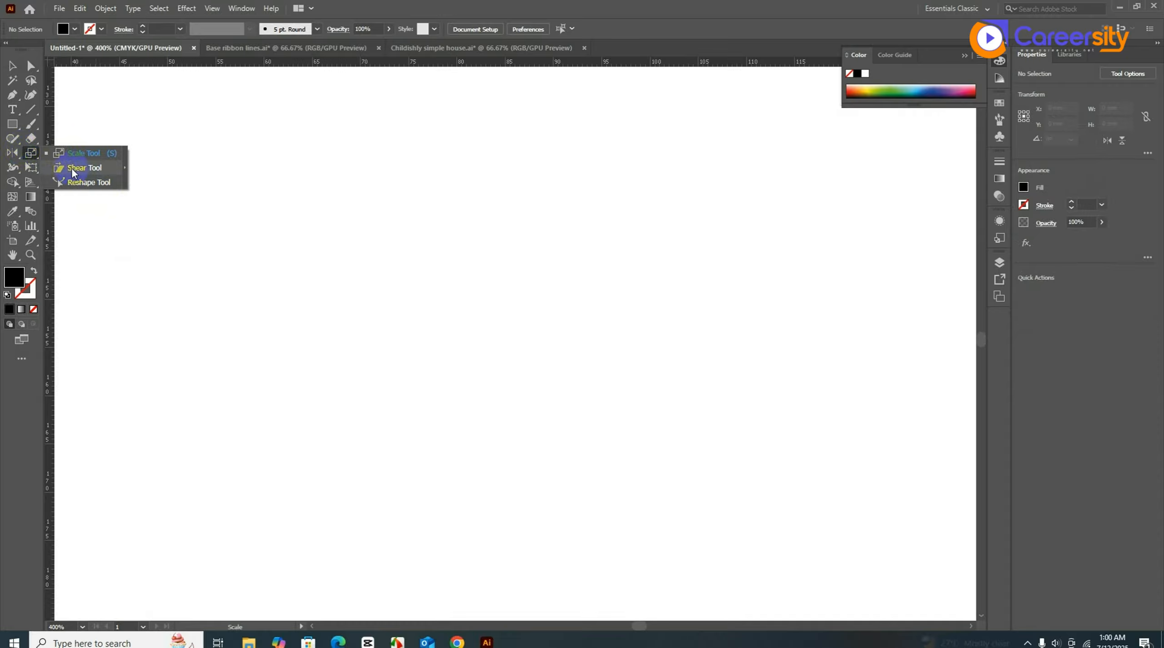
click(14, 132)
drag(414, 237, 477, 424)
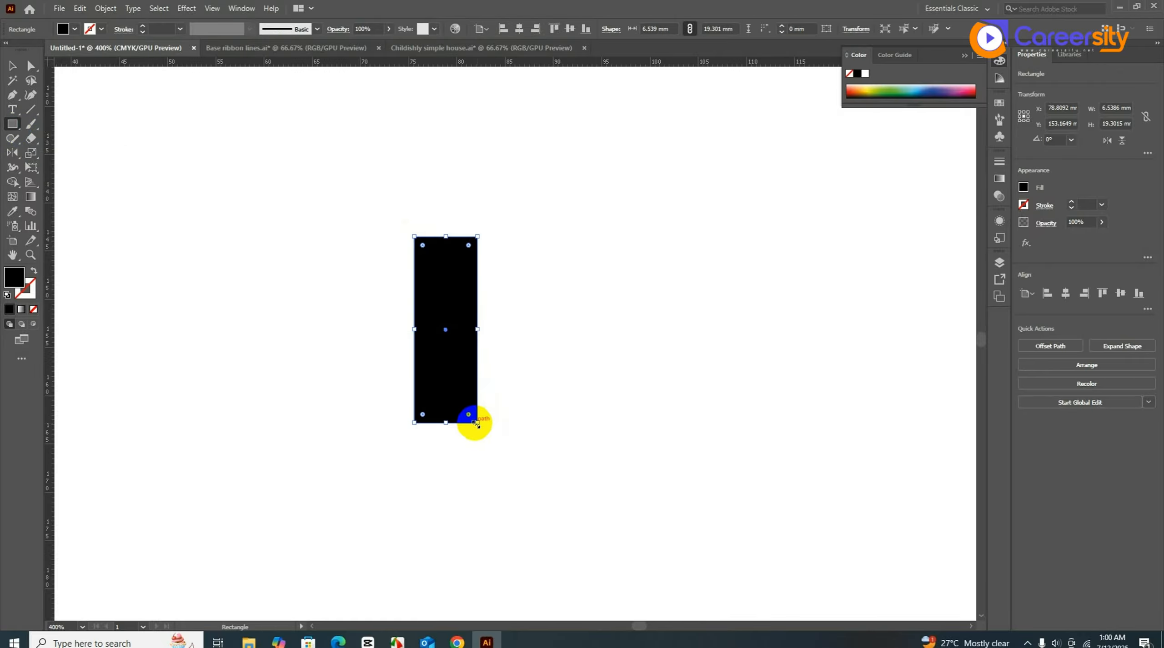
click(30, 155)
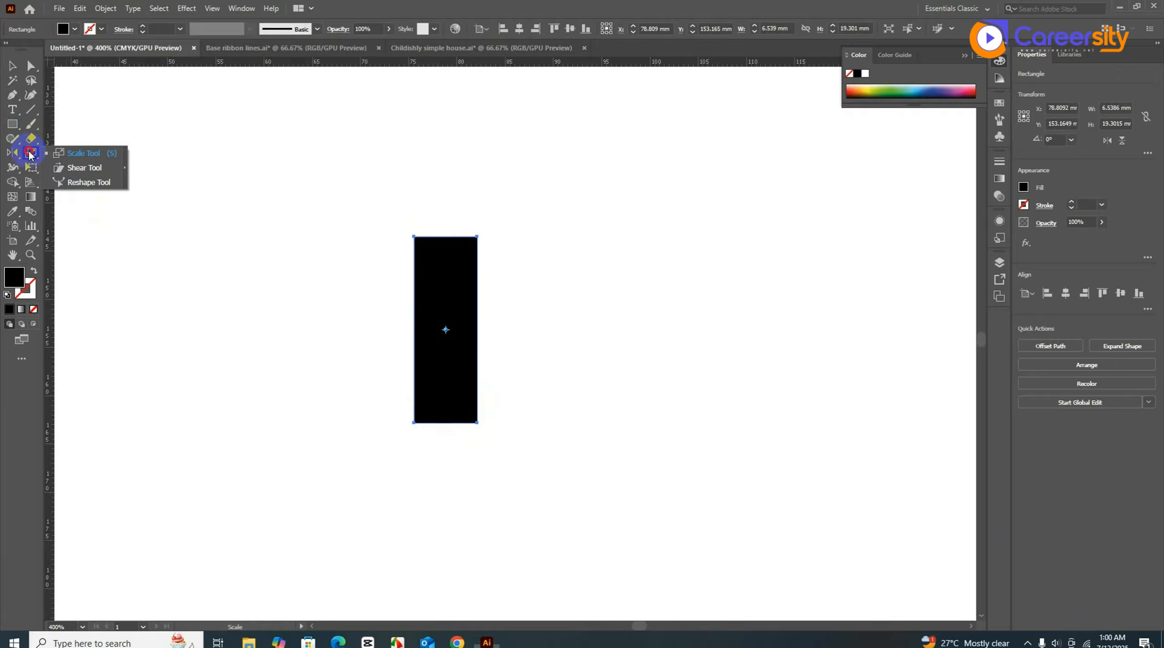
click(80, 167)
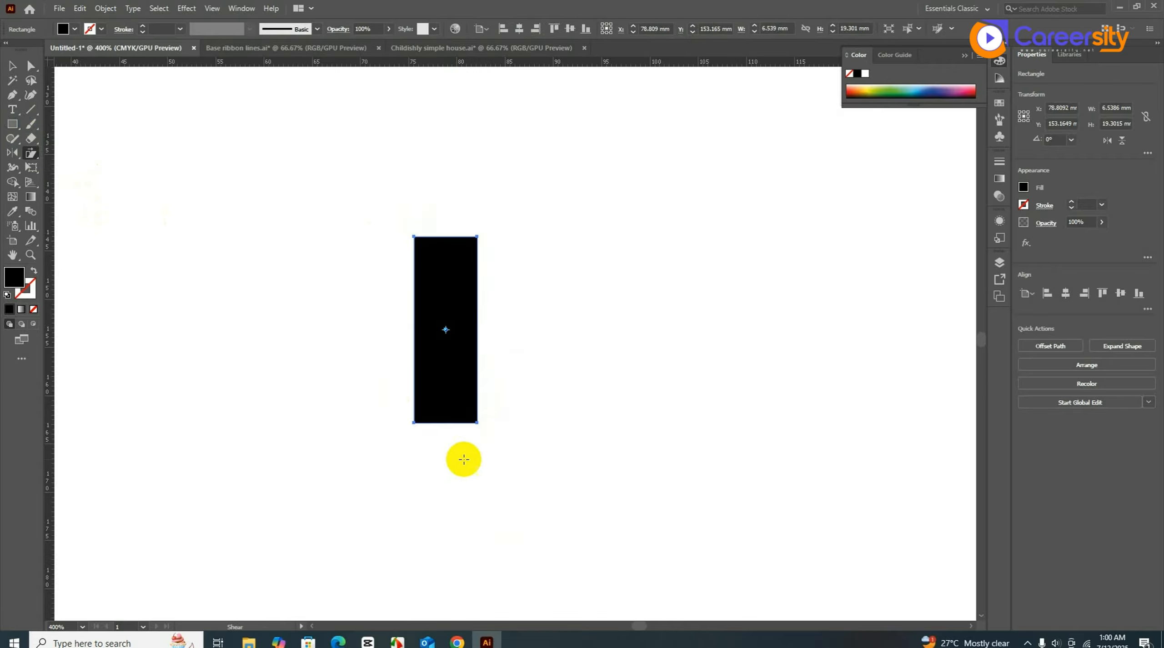
drag(478, 423, 363, 419)
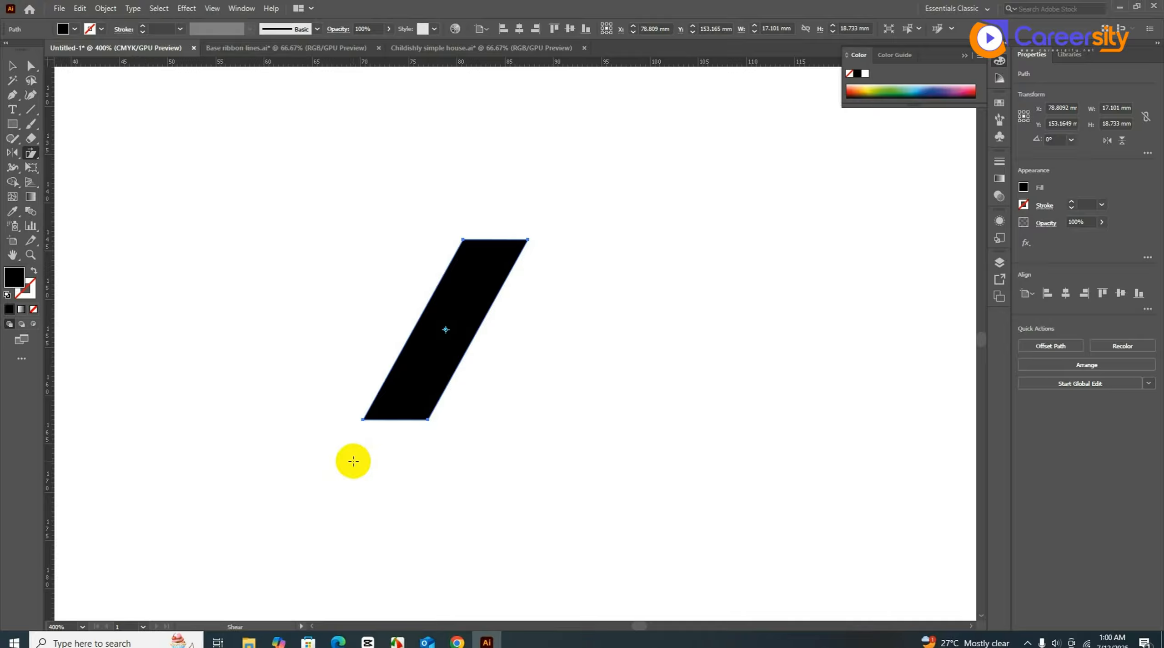
- Select the parallelogram and delete it
click(12, 66)
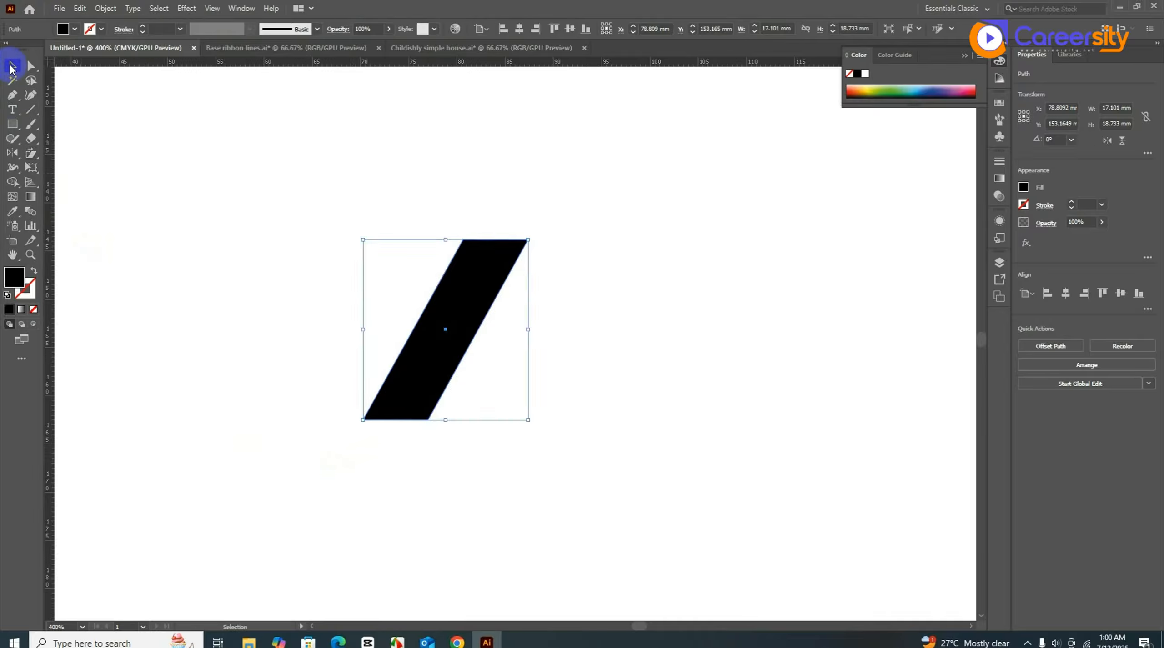
drag(345, 273, 459, 389)
key(Delete)
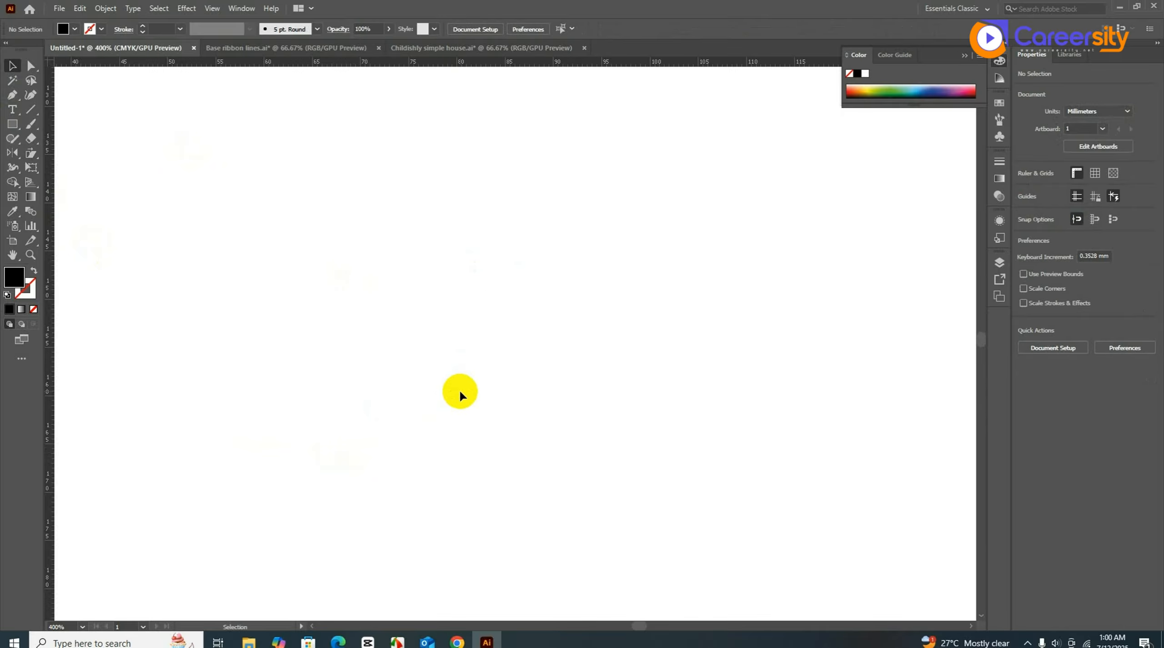
- Draw a vertical line and give it a black 2 pt stroke
click(12, 172)
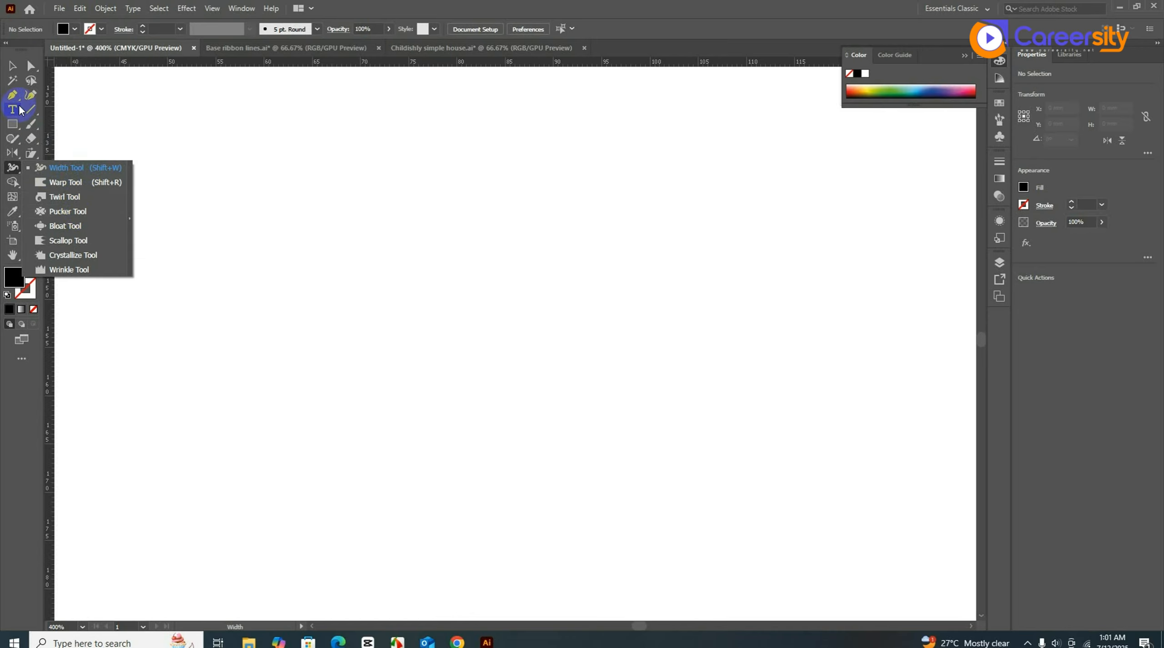
click(8, 67)
key(shift+w)
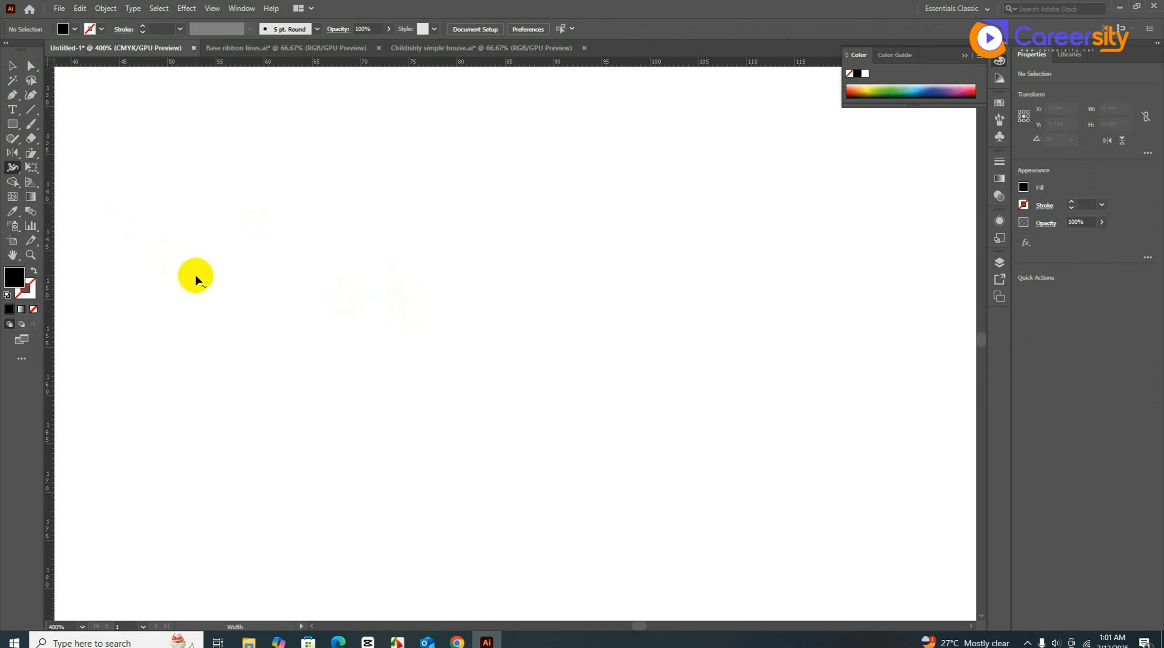
click(30, 109)
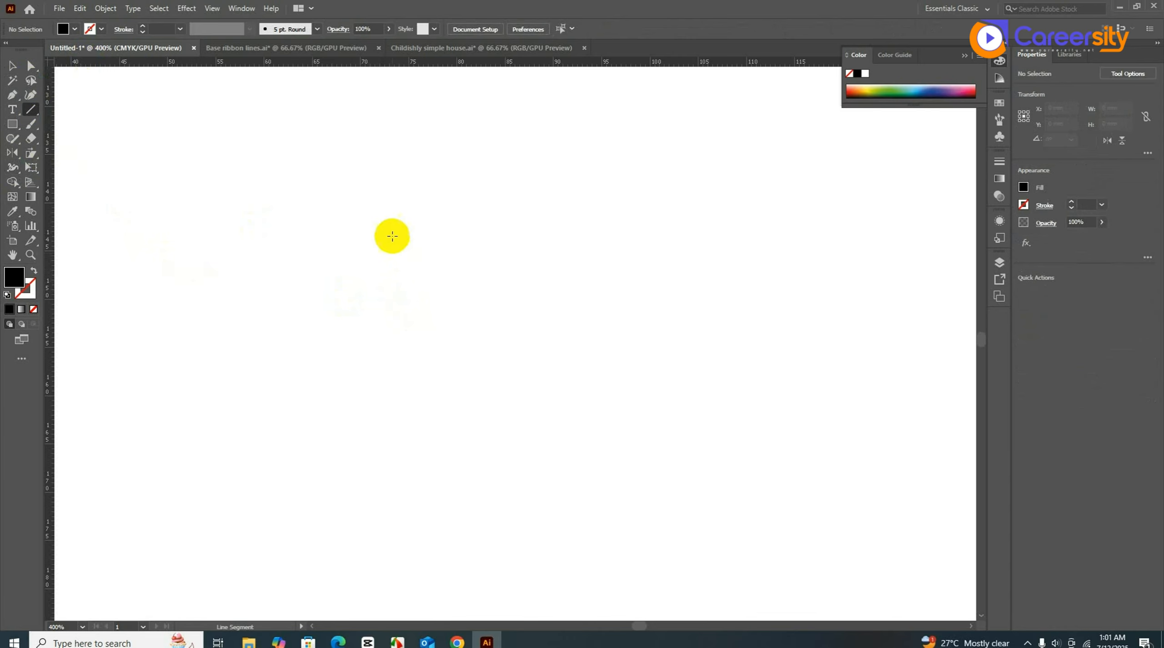
drag(392, 235, 414, 461)
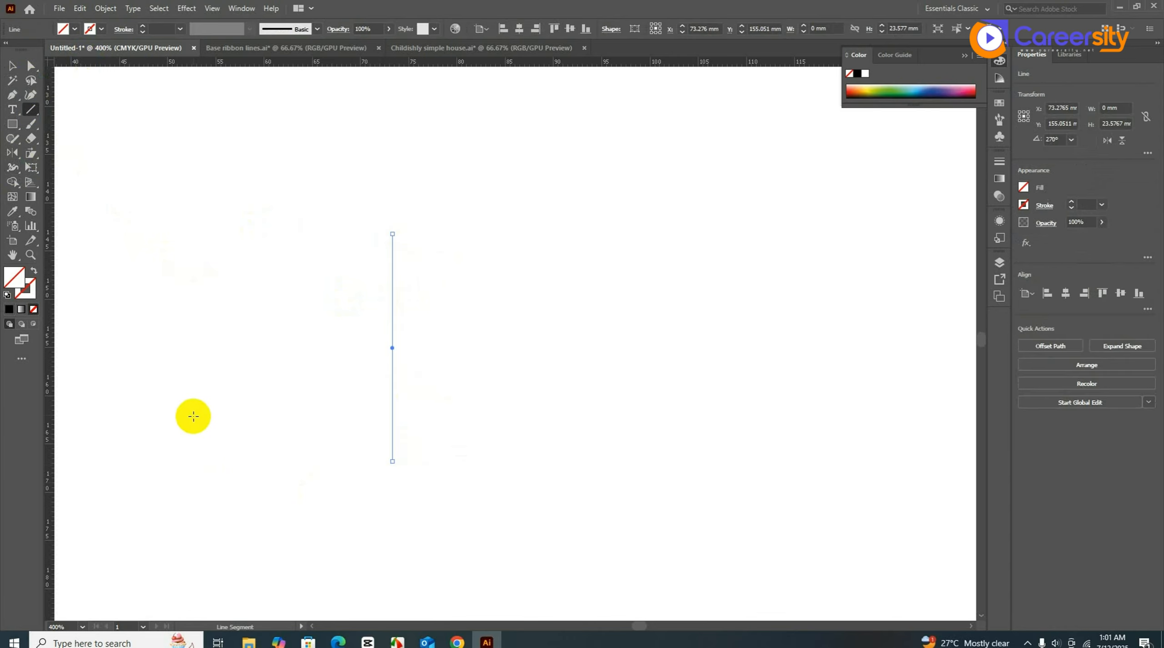
click(9, 309)
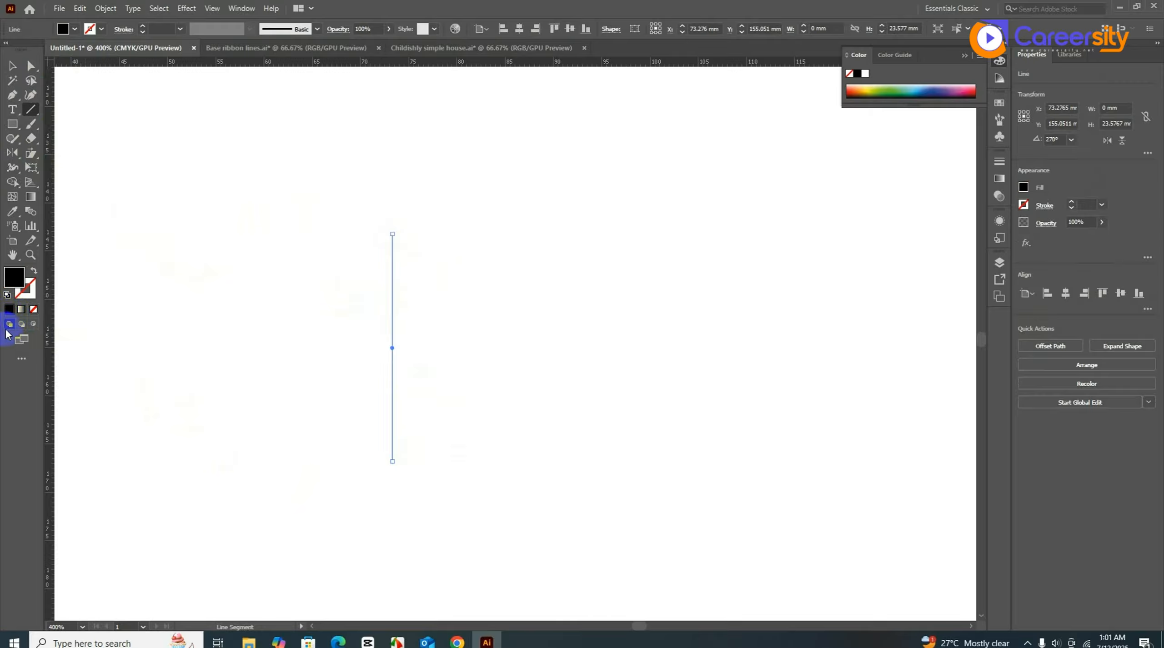
click(32, 272)
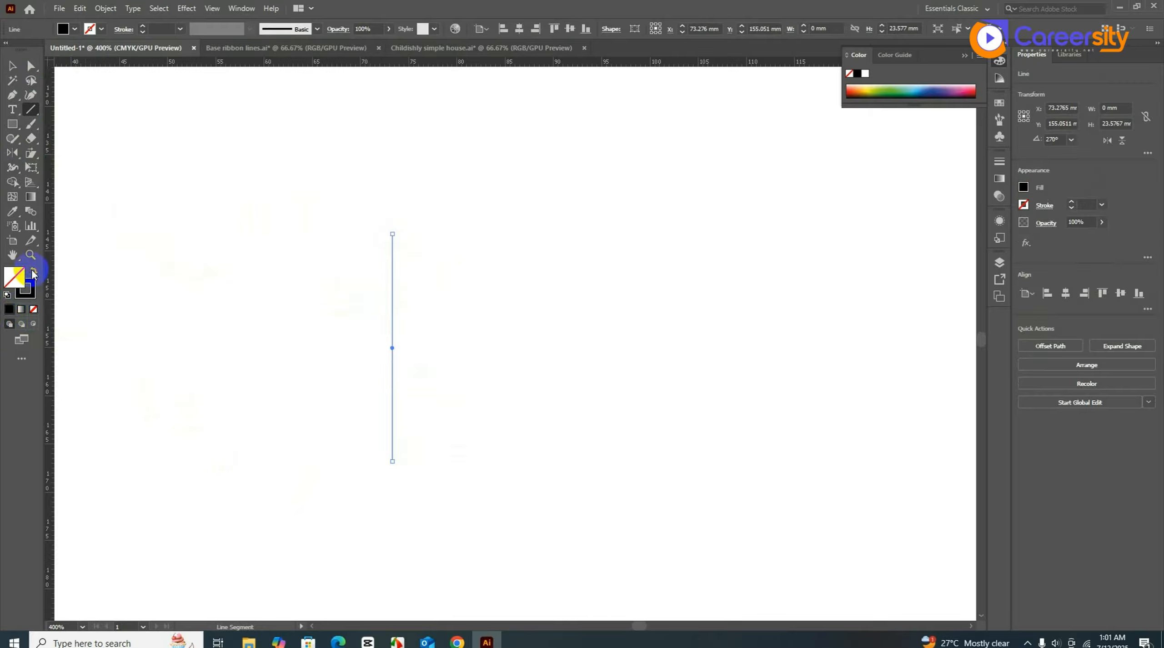
click(142, 26)
- Shape the stroke with the Width tool: wide top, pinched middle, fine point at the bottom
click(11, 67)
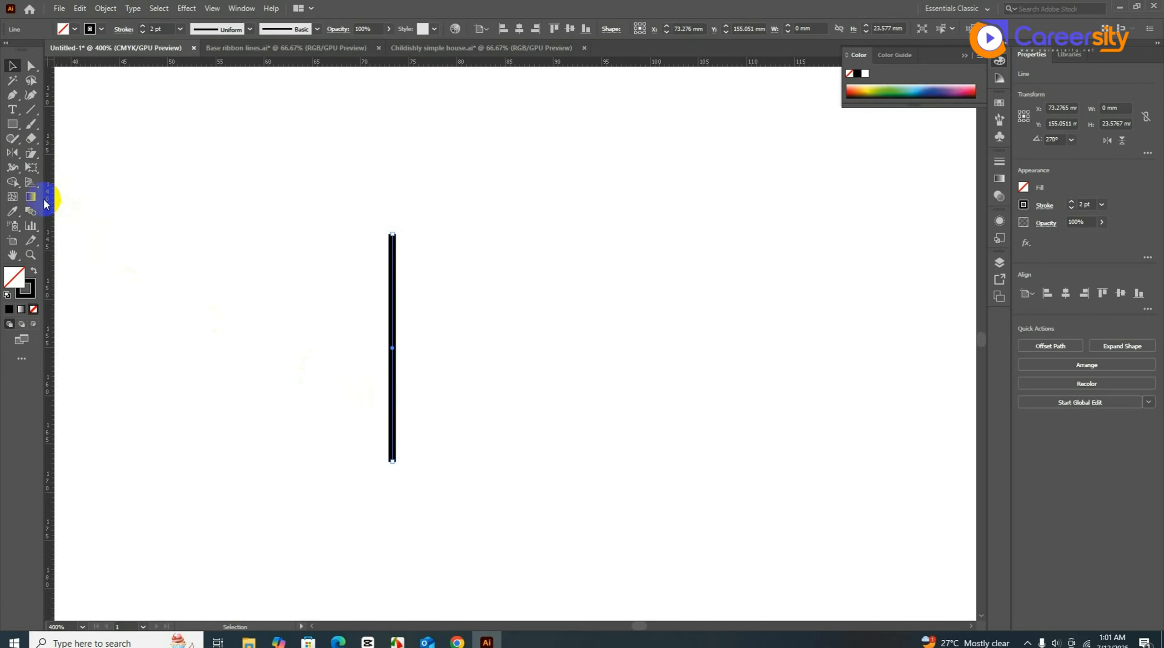
click(12, 168)
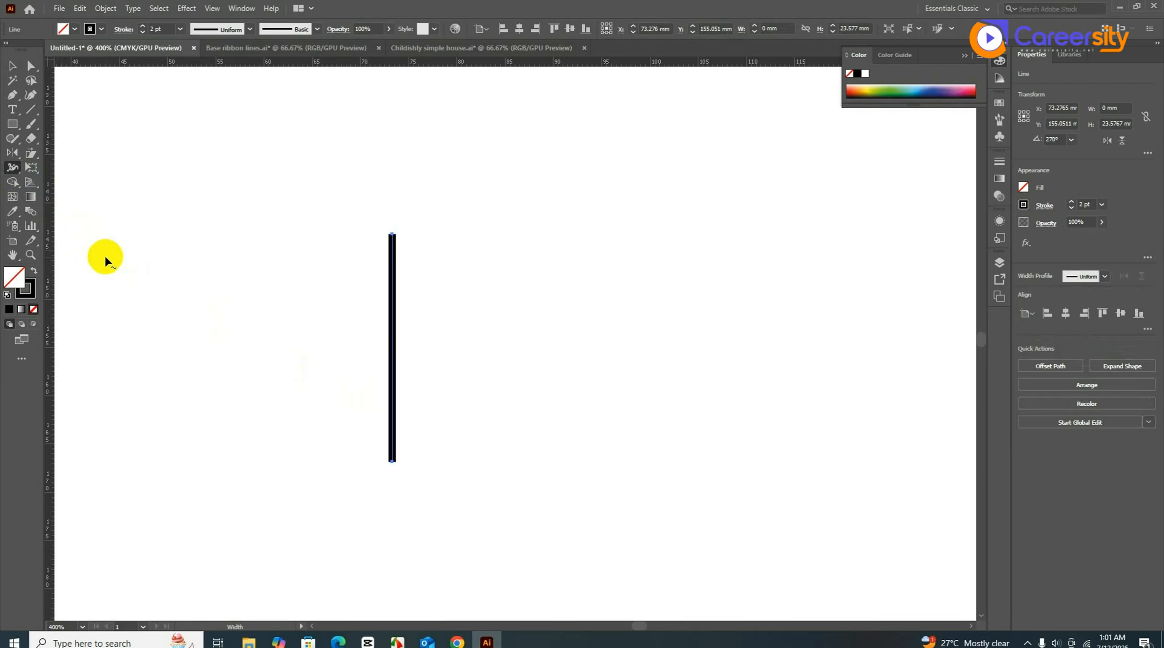
scroll(412, 269, up, 2)
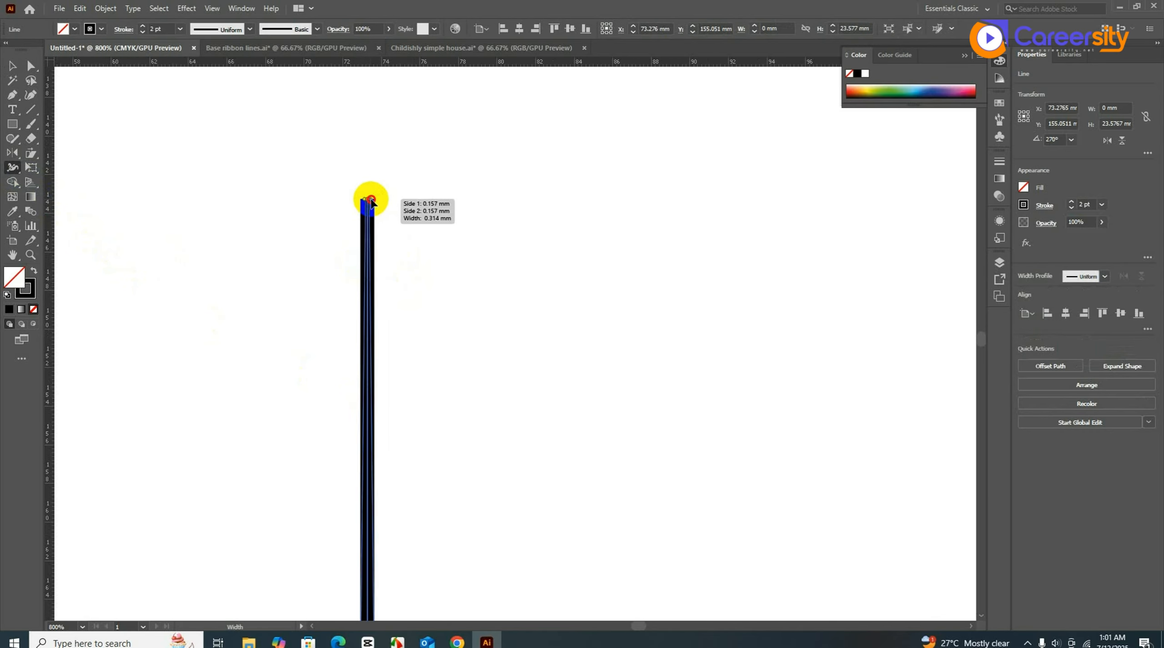
drag(364, 199, 401, 200)
scroll(385, 407, down, 2)
scroll(383, 411, down, 1)
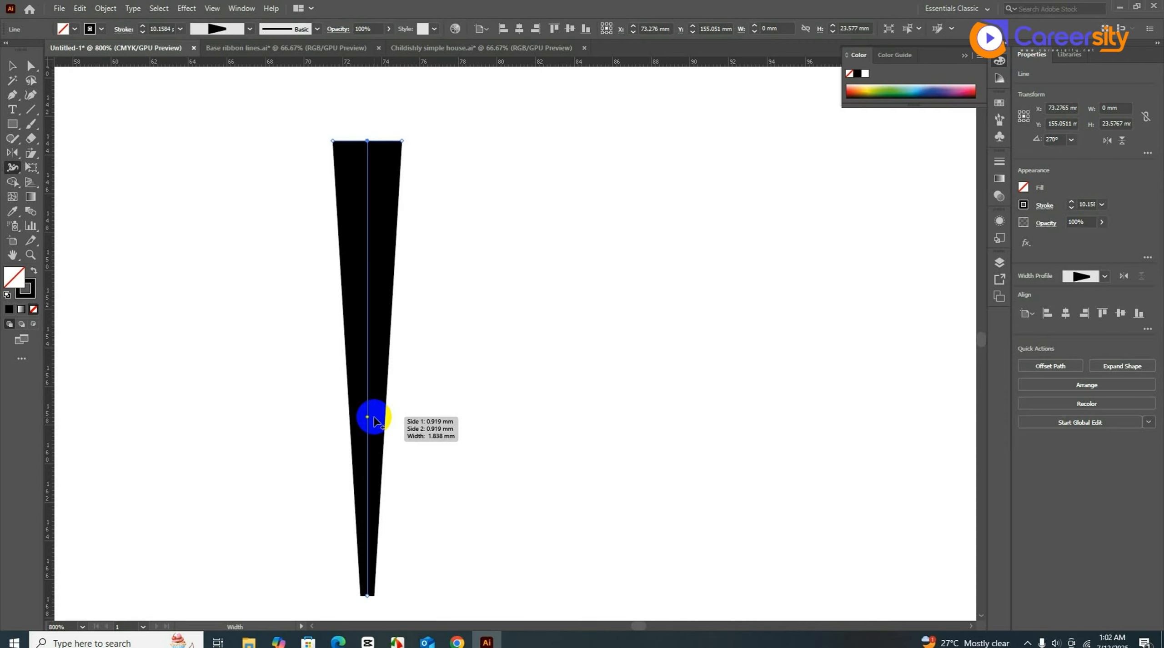
scroll(386, 500, down, 1)
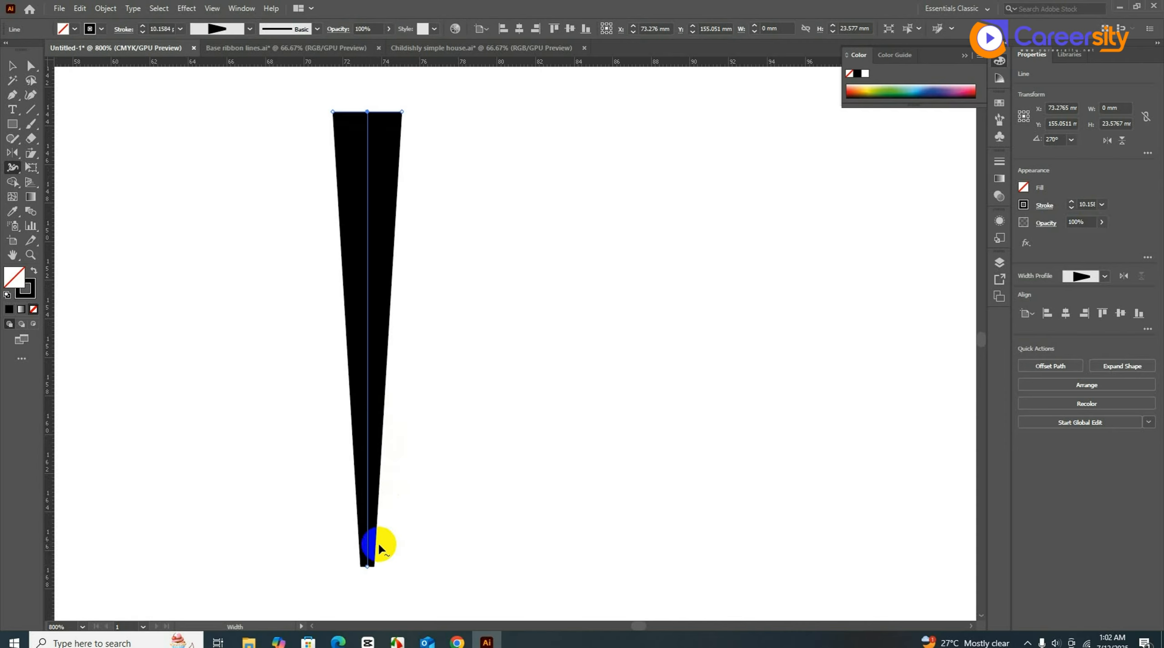
drag(374, 567, 367, 567)
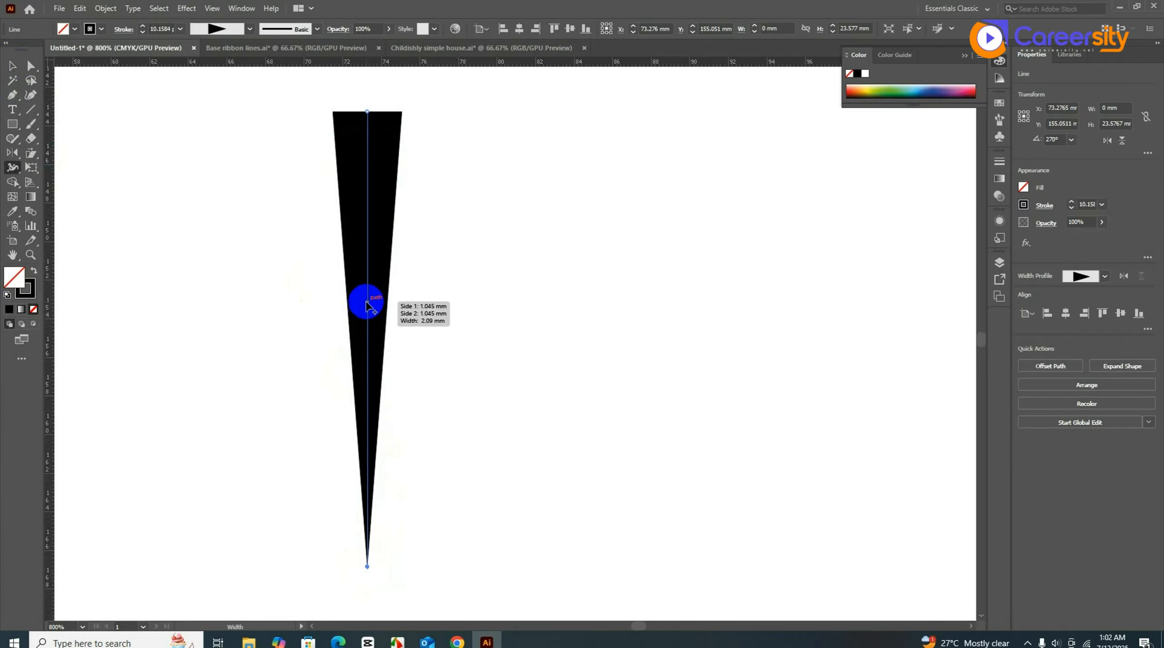
drag(367, 313, 377, 317)
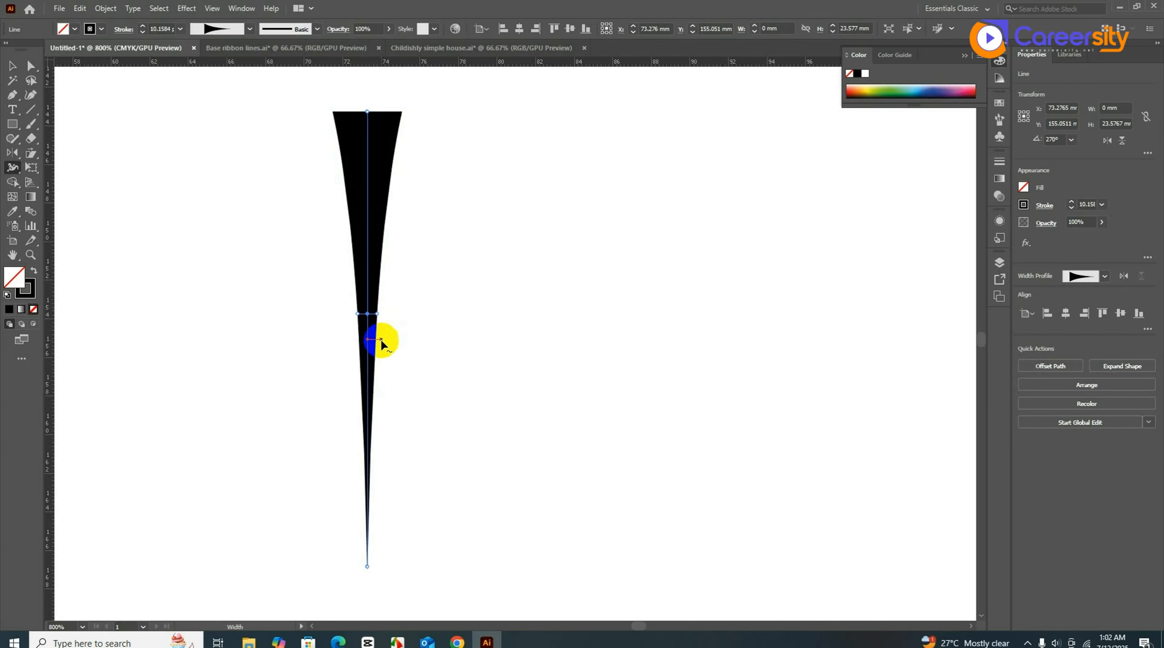
click(13, 66)
click(200, 209)
scroll(200, 209, down, 1)
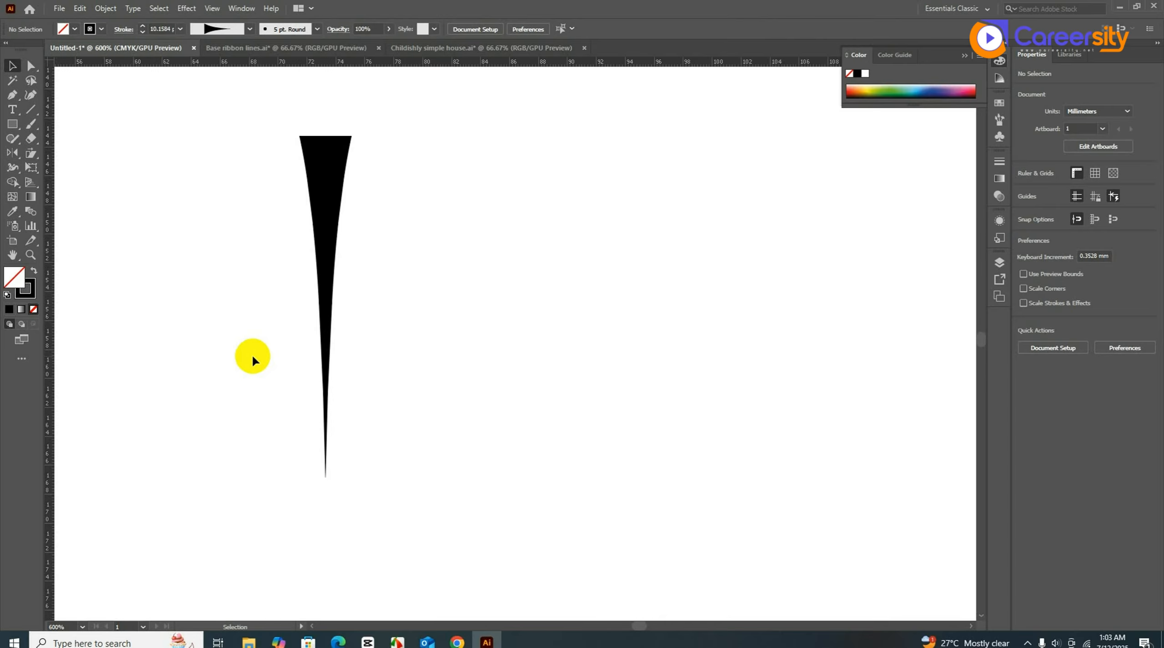
- Draw a solid black 6.287 mm square to the right of the tapered spike and pick the Warp tool
click(13, 167)
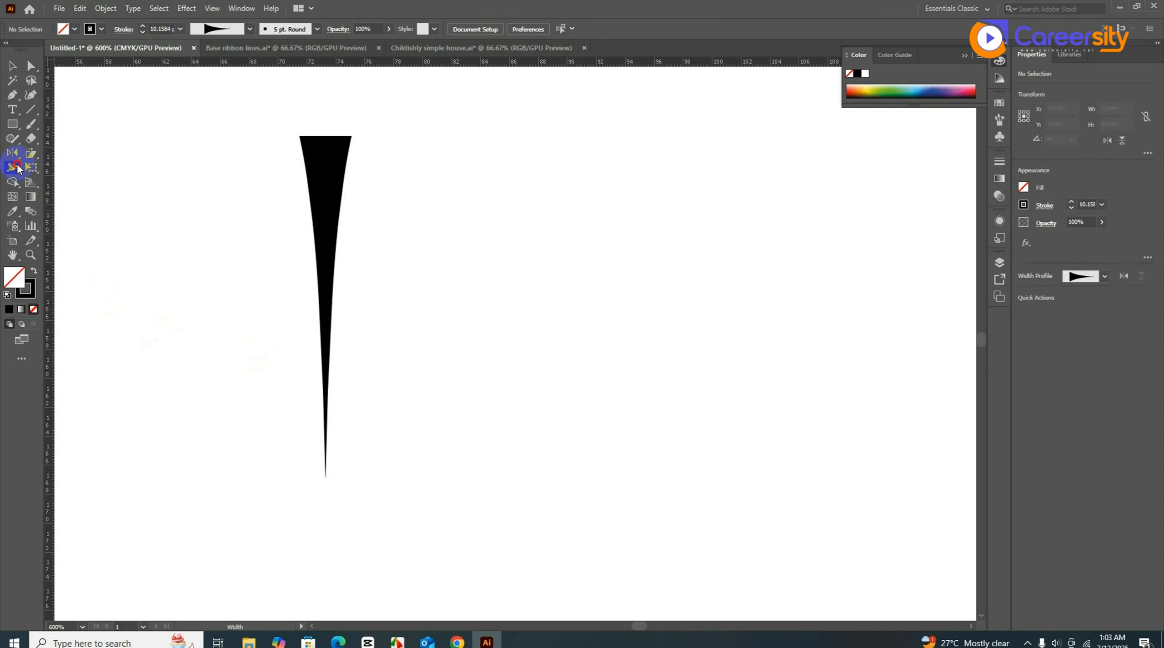
right_click(13, 167)
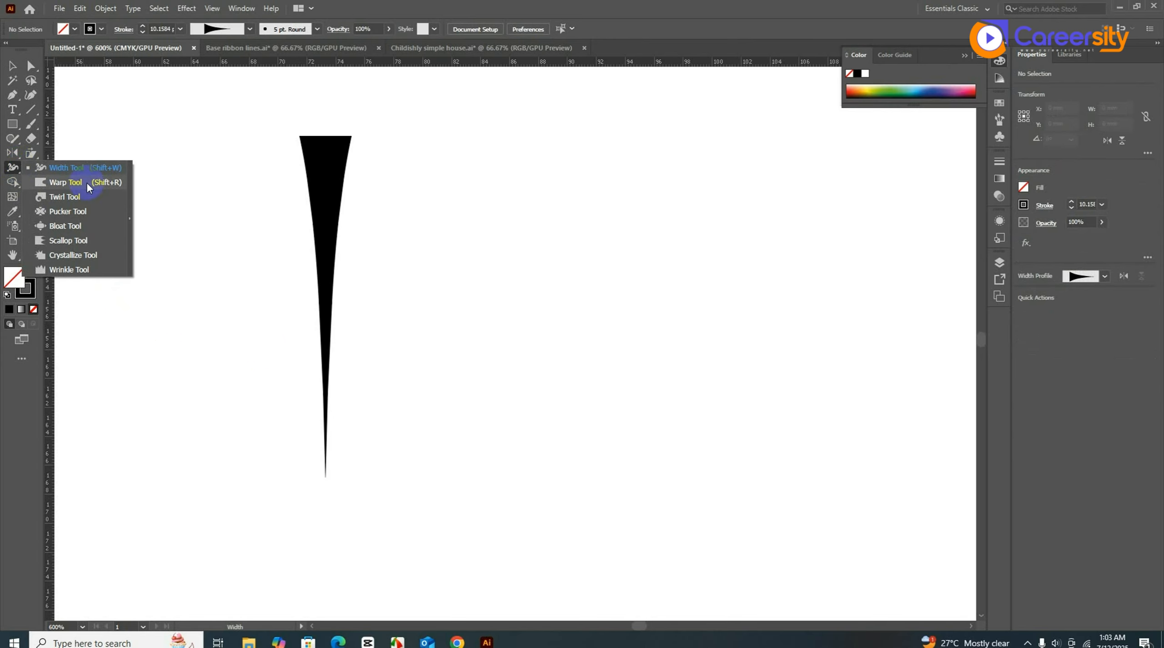
click(12, 66)
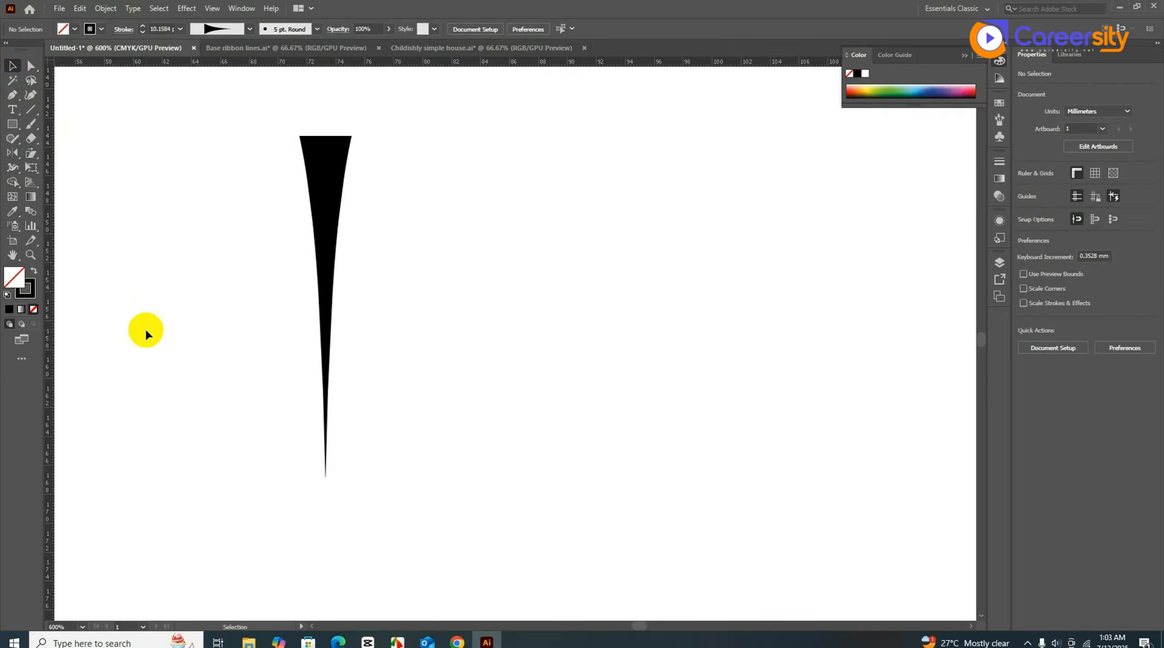
click(12, 124)
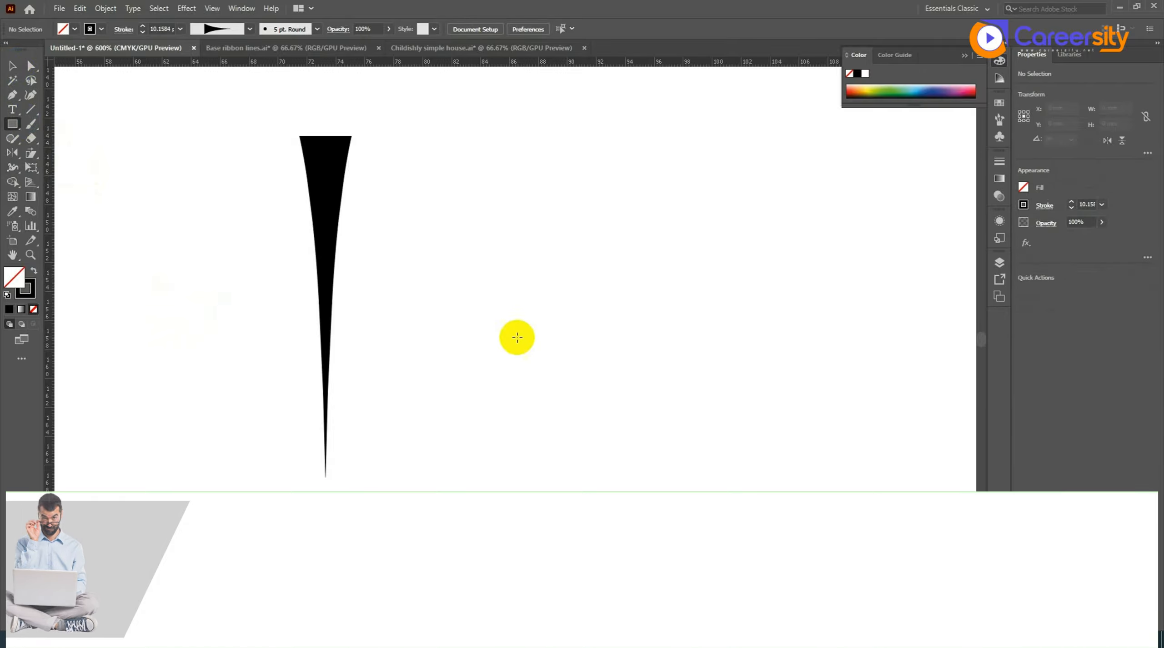
drag(512, 325, 569, 375)
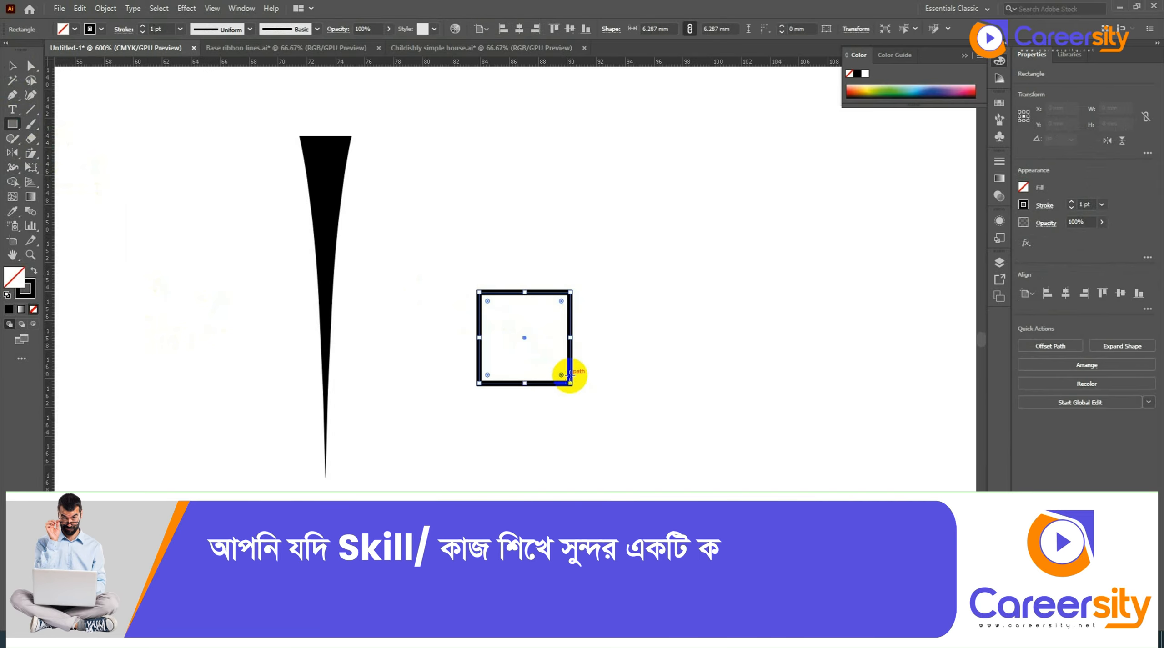
click(33, 272)
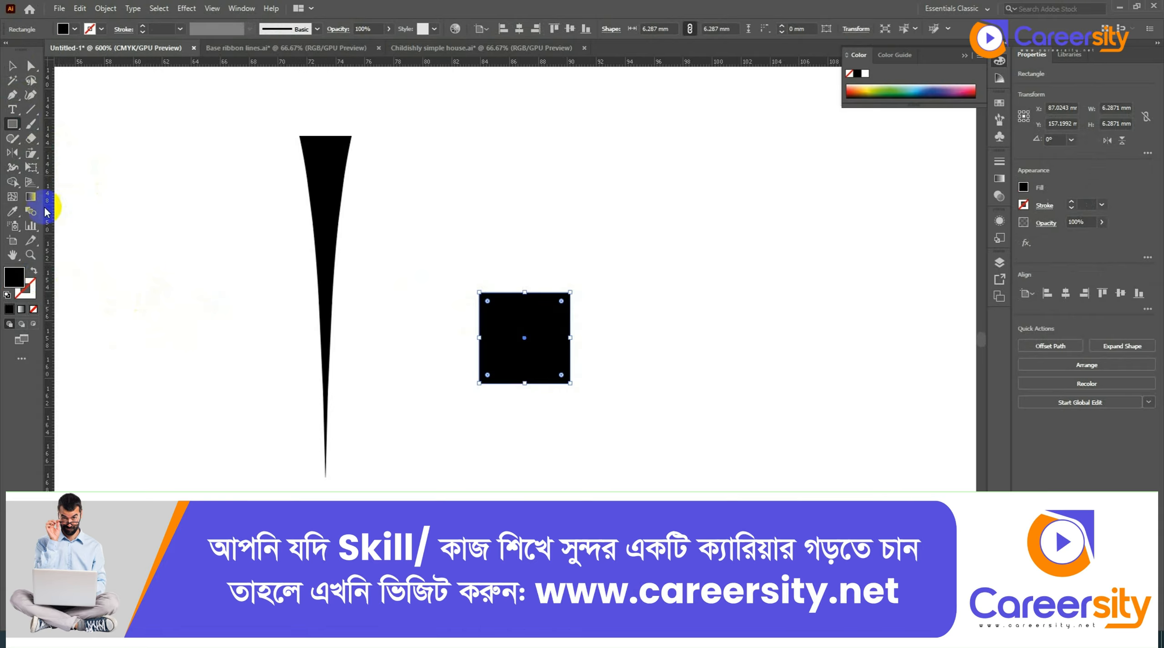
click(14, 167)
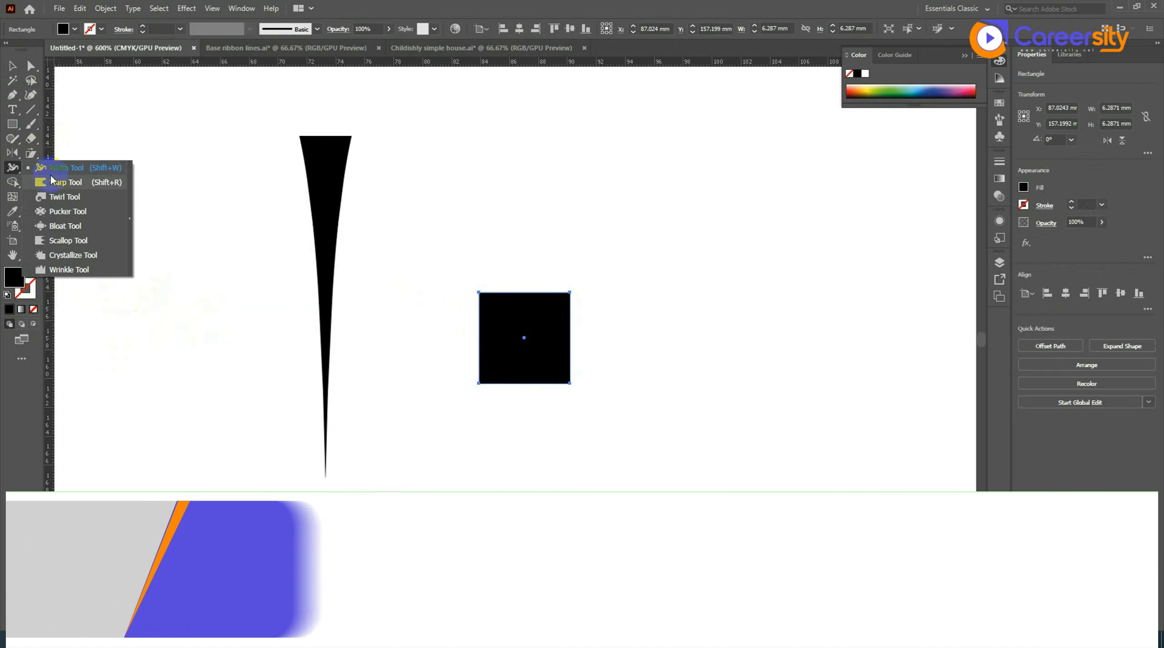
click(64, 182)
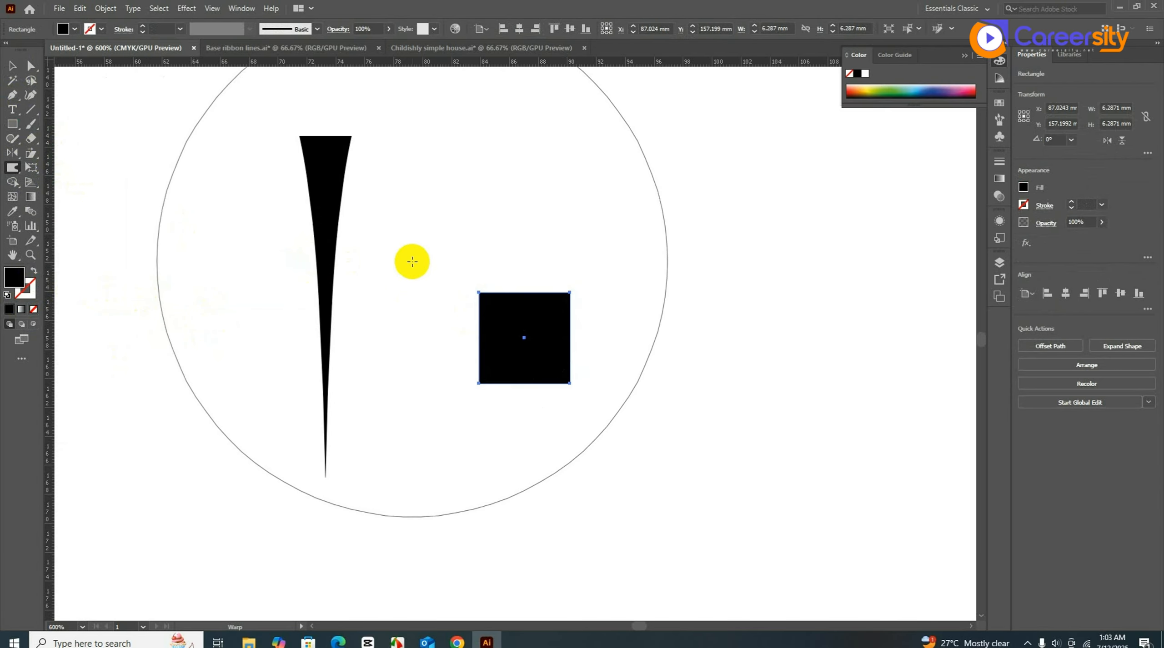
- Enlarge the square to about 53 mm and move it up above the spike
scroll(340, 396, down, 3)
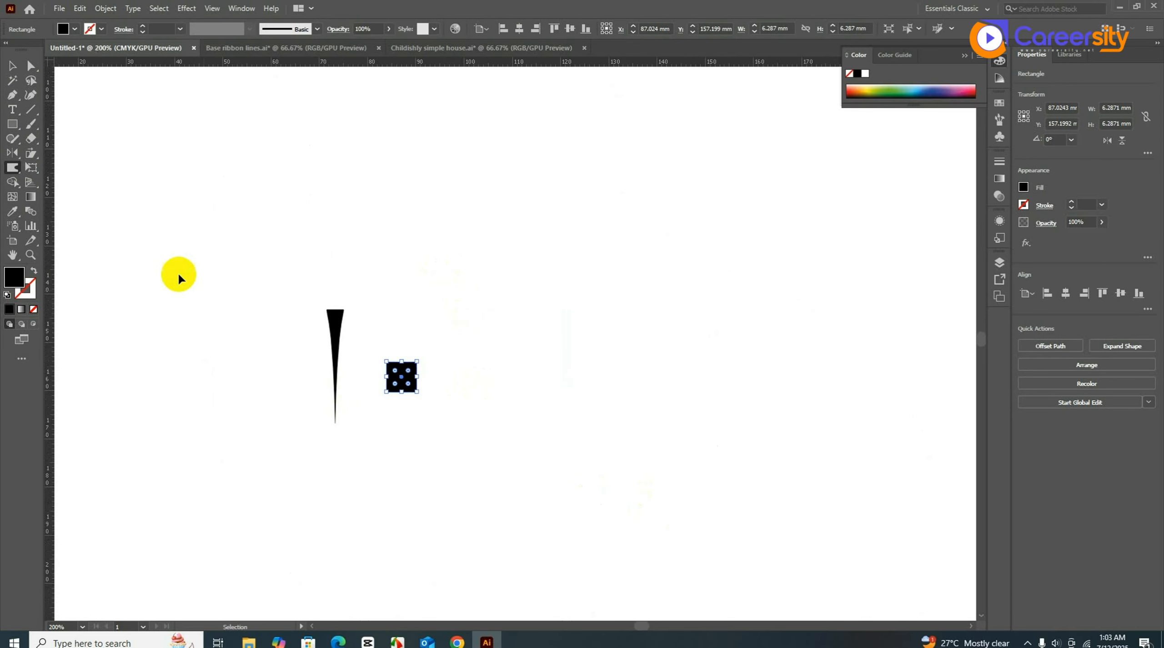
click(13, 67)
drag(422, 396, 641, 509)
scroll(241, 364, down, 2)
drag(303, 378, 392, 251)
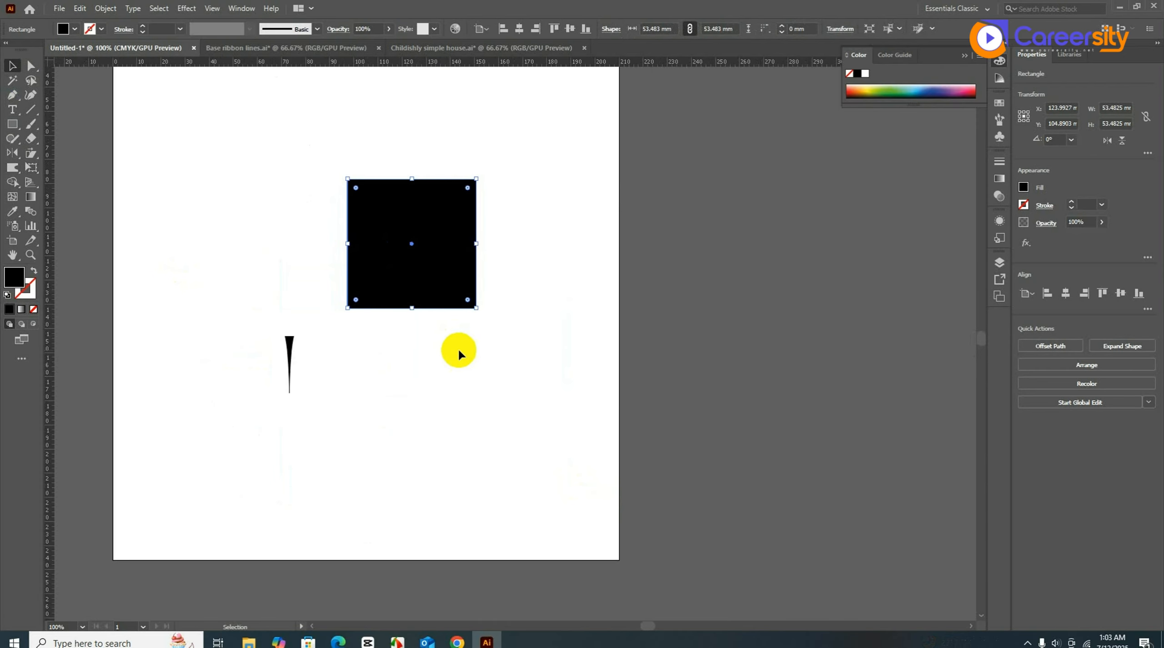
- Warp the square's edges into a wavy blob about 55.4 by 49.4 mm
click(13, 168)
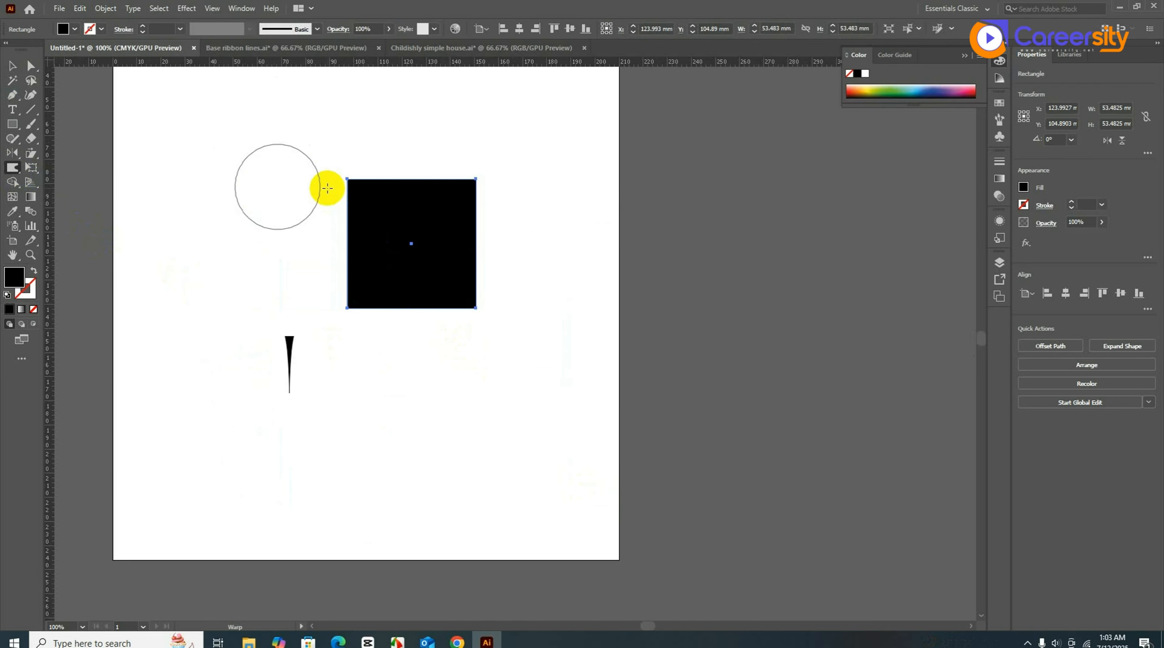
mouse_move(324, 186)
mouse_down()
mouse_move(473, 235)
mouse_move(468, 280)
mouse_move(391, 277)
mouse_move(370, 308)
mouse_move(339, 276)
mouse_move(363, 256)
mouse_move(400, 255)
mouse_move(415, 279)
mouse_move(416, 244)
mouse_move(447, 318)
mouse_move(456, 278)
mouse_move(464, 288)
mouse_move(414, 324)
mouse_move(362, 325)
mouse_move(388, 286)
mouse_up()
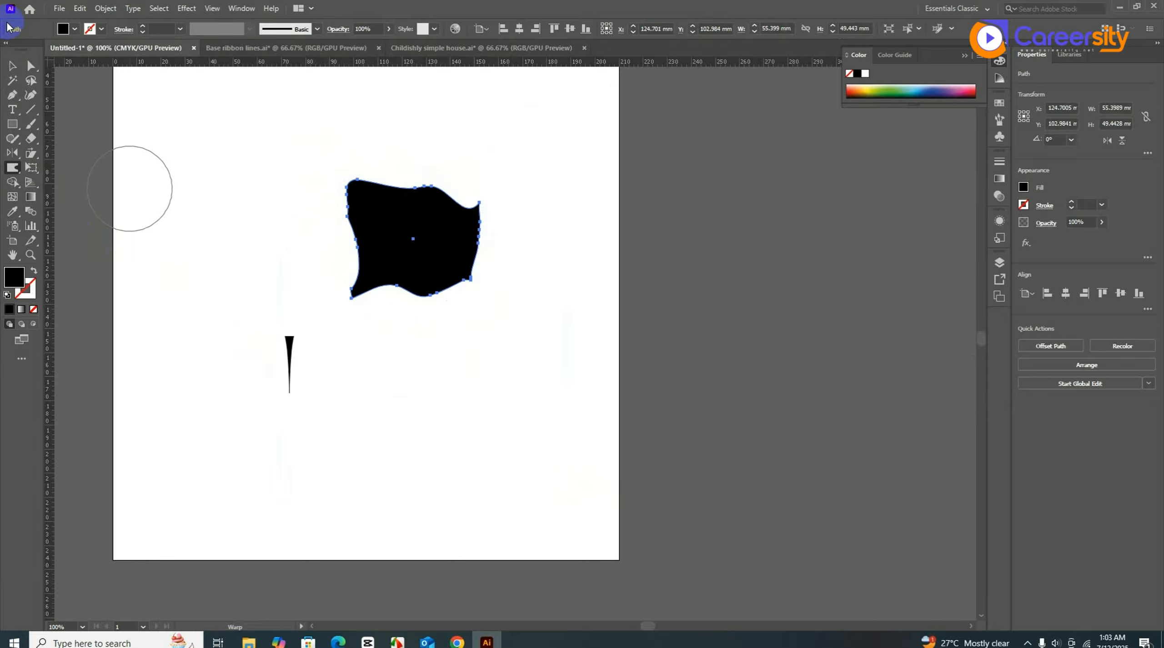
click(12, 66)
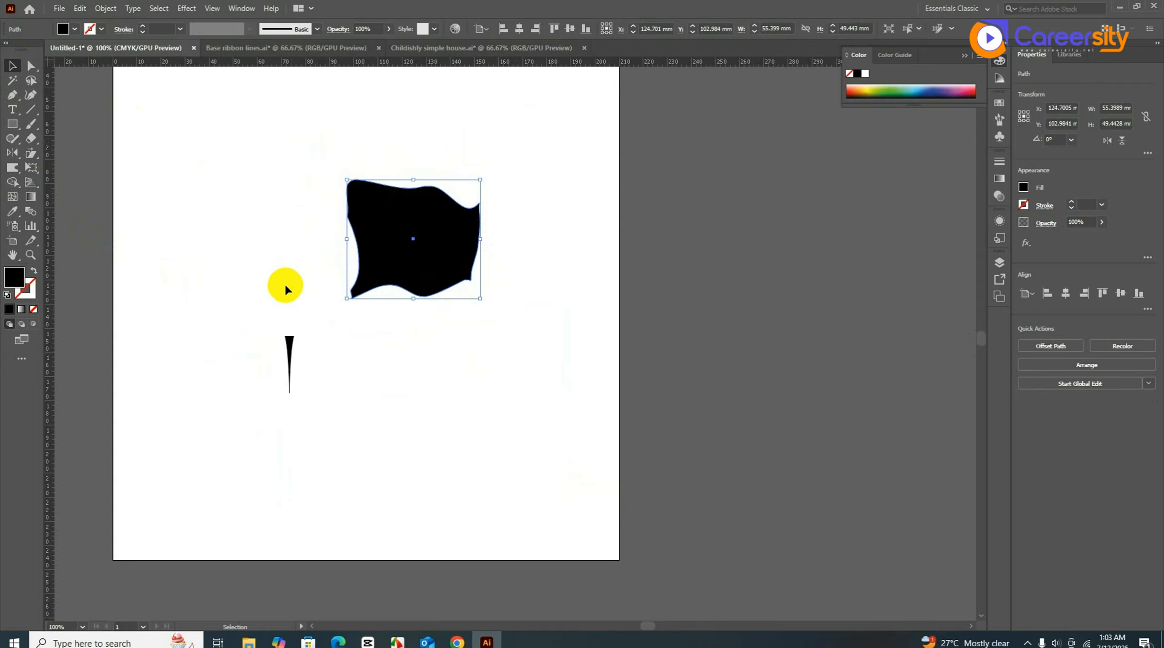
- Draw a black square at the artboard's lower right
click(26, 140)
key(m)
drag(506, 434, 558, 495)
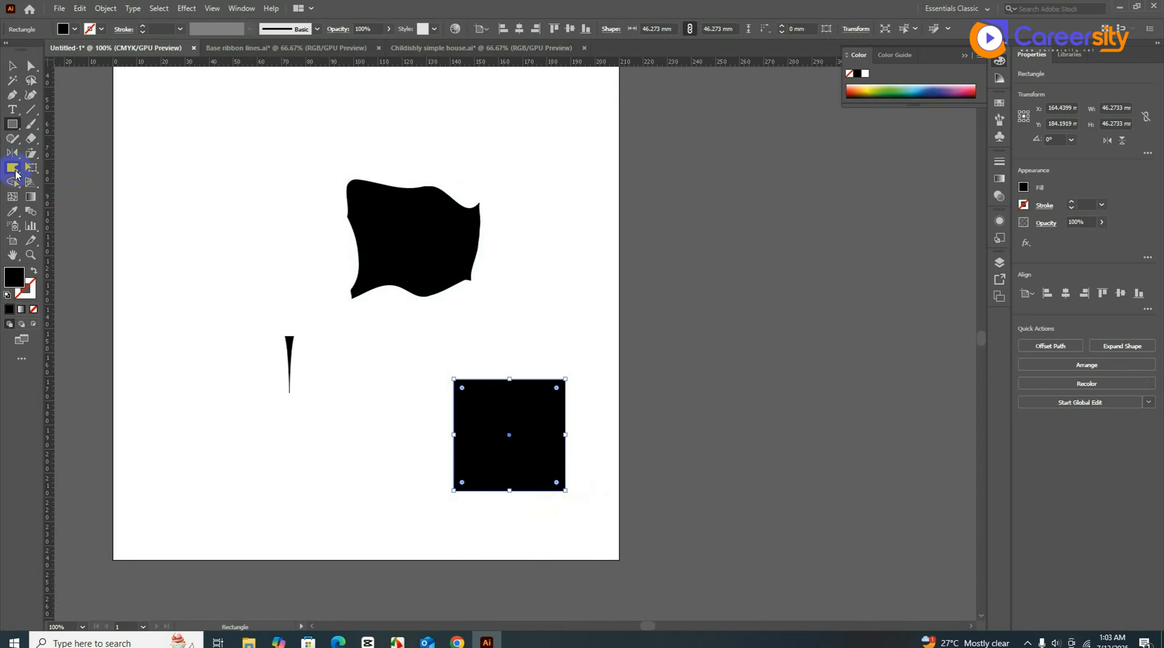
- Twirl the square's top-left corner and its right and bottom edges into curling hooks
click(15, 171)
click(58, 200)
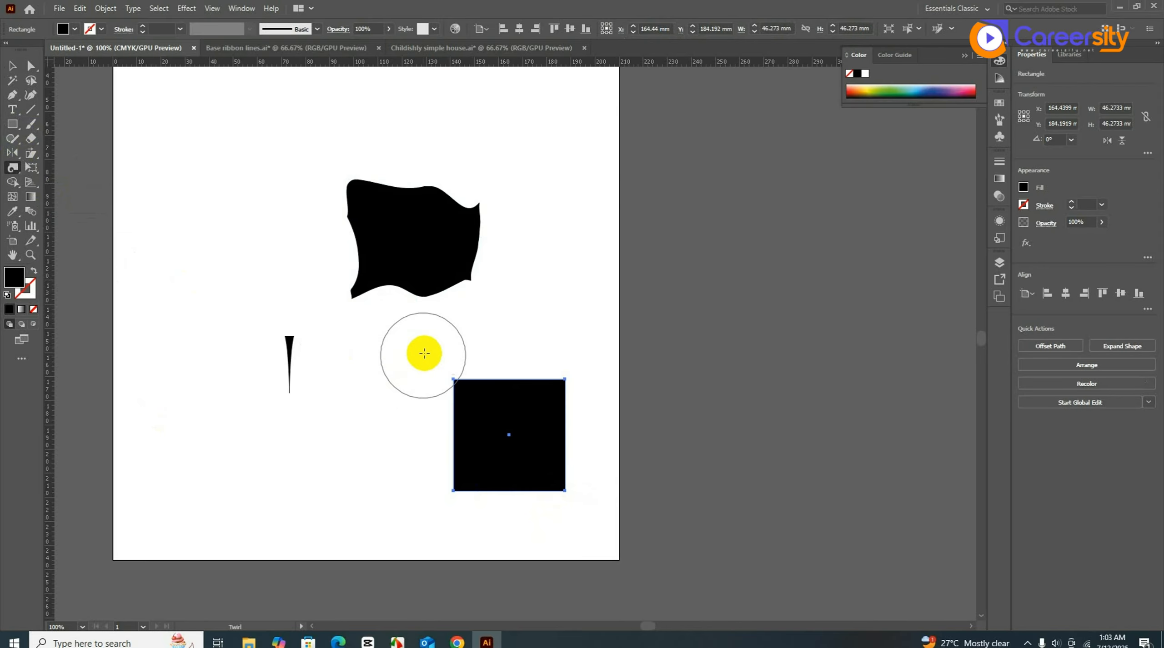
drag(464, 369, 471, 368)
mouse_move(585, 389)
mouse_down()
mouse_move(537, 454)
mouse_move(484, 487)
mouse_move(475, 449)
mouse_move(516, 402)
mouse_up()
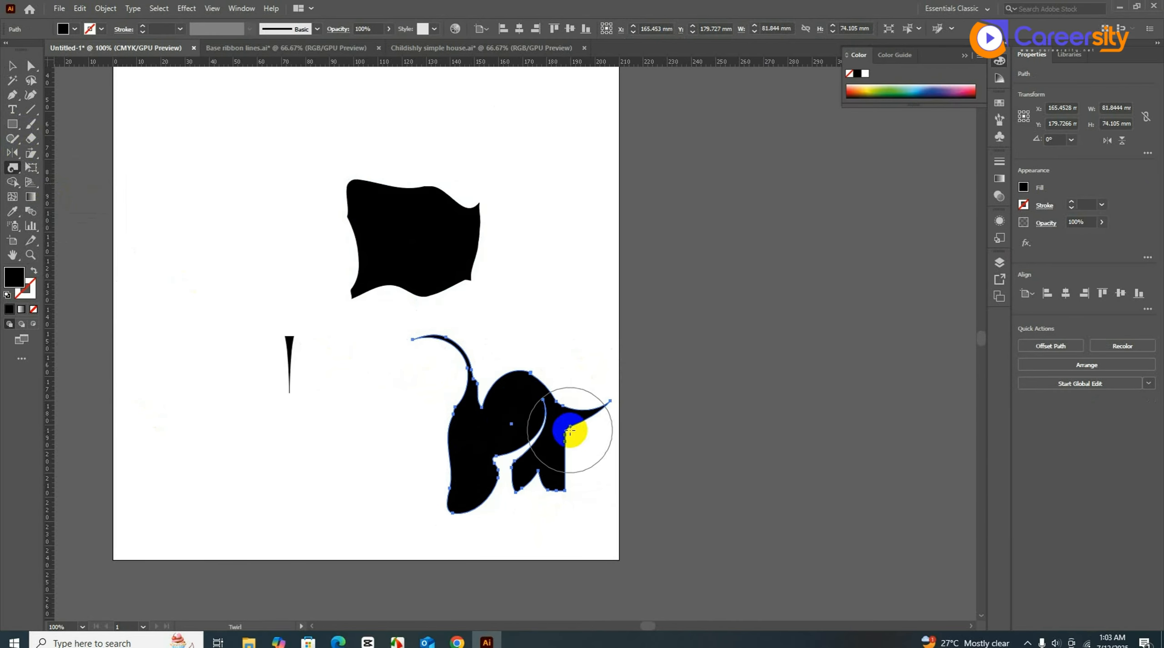
click(12, 65)
click(12, 124)
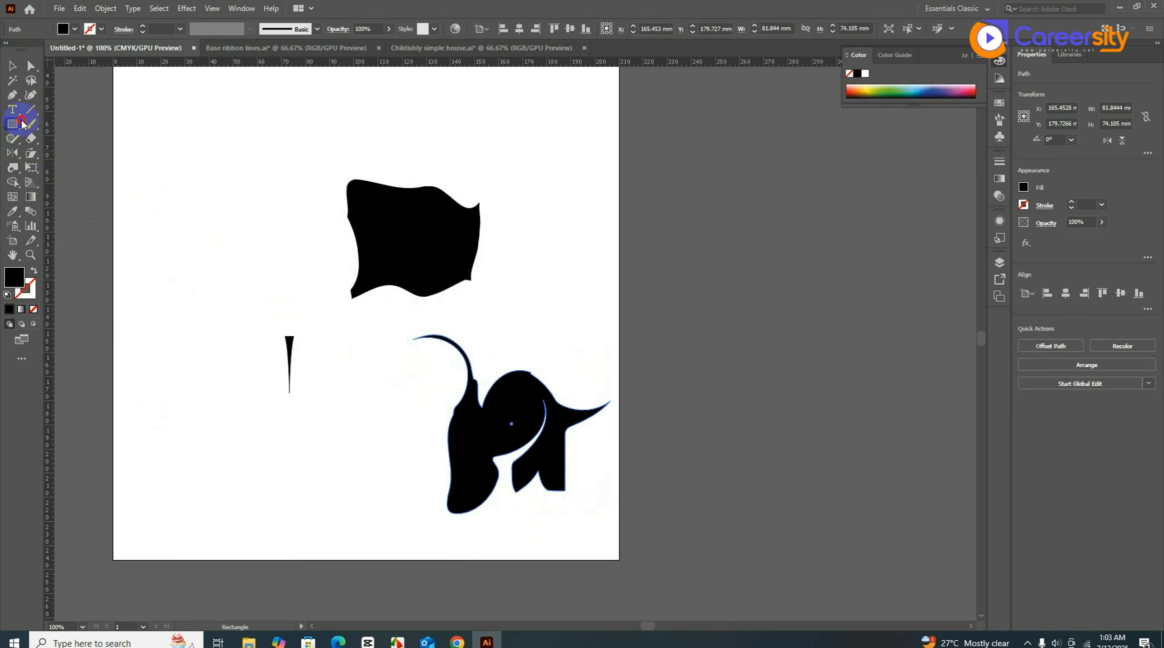
scroll(295, 314, up, 3)
- Draw a black square at the top left and copy it into a row of four
drag(179, 118, 222, 159)
key(v)
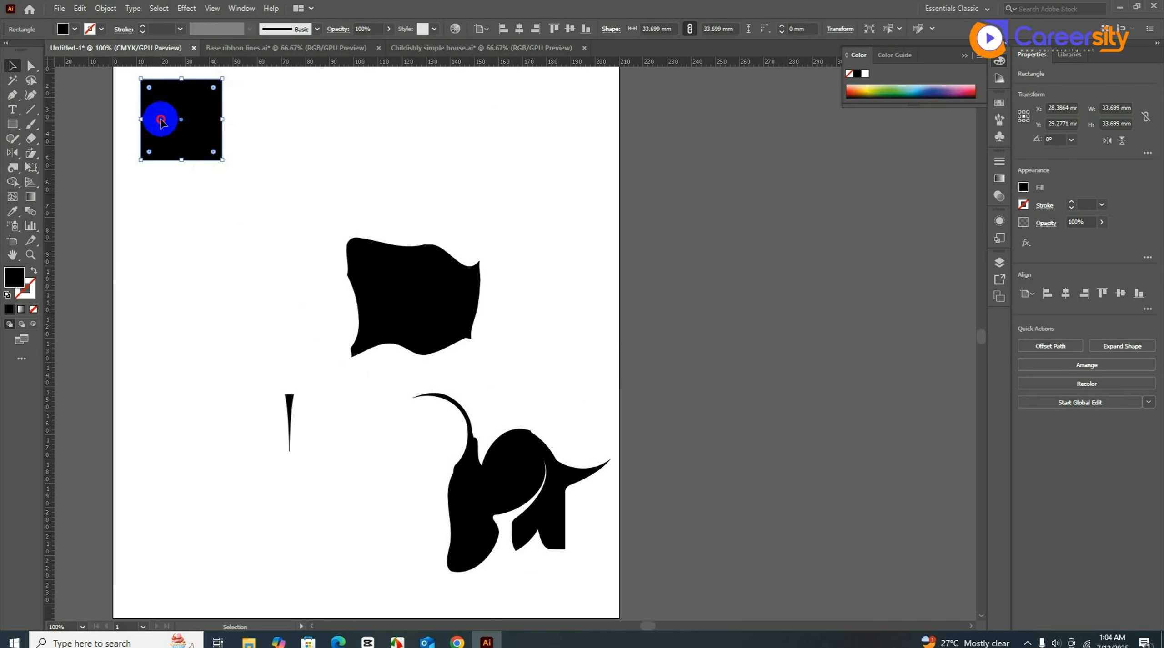
drag(164, 119, 547, 160)
scroll(553, 303, up, 3)
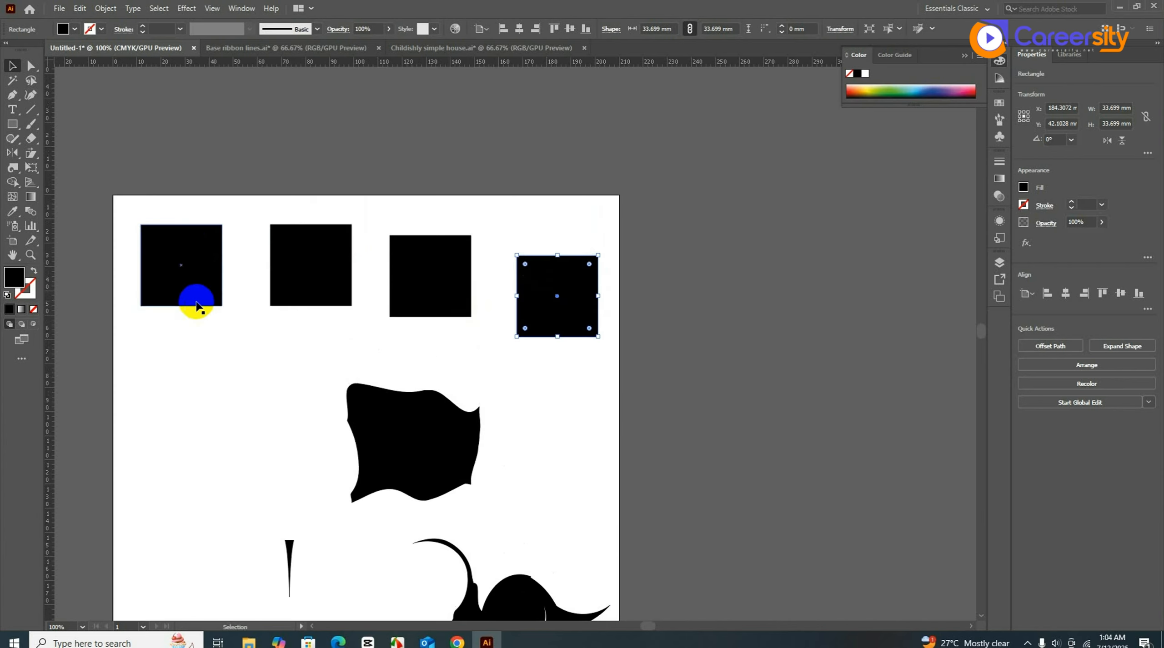
- Pucker the first square into a crescent about 30 by 41 mm
click(188, 266)
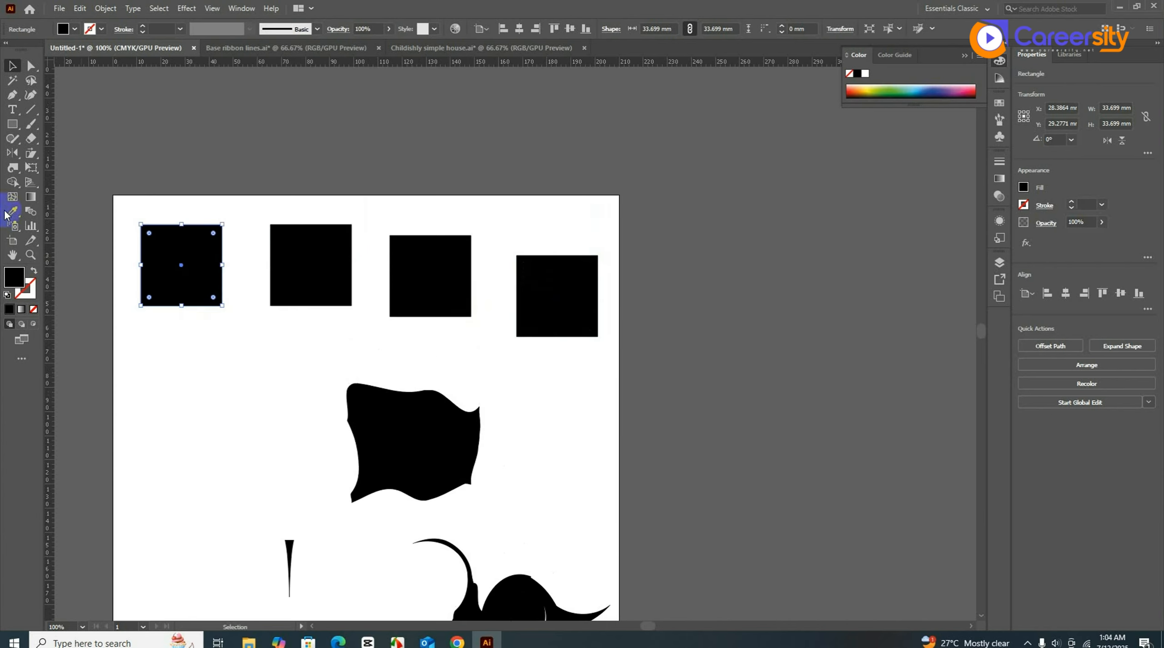
click(13, 167)
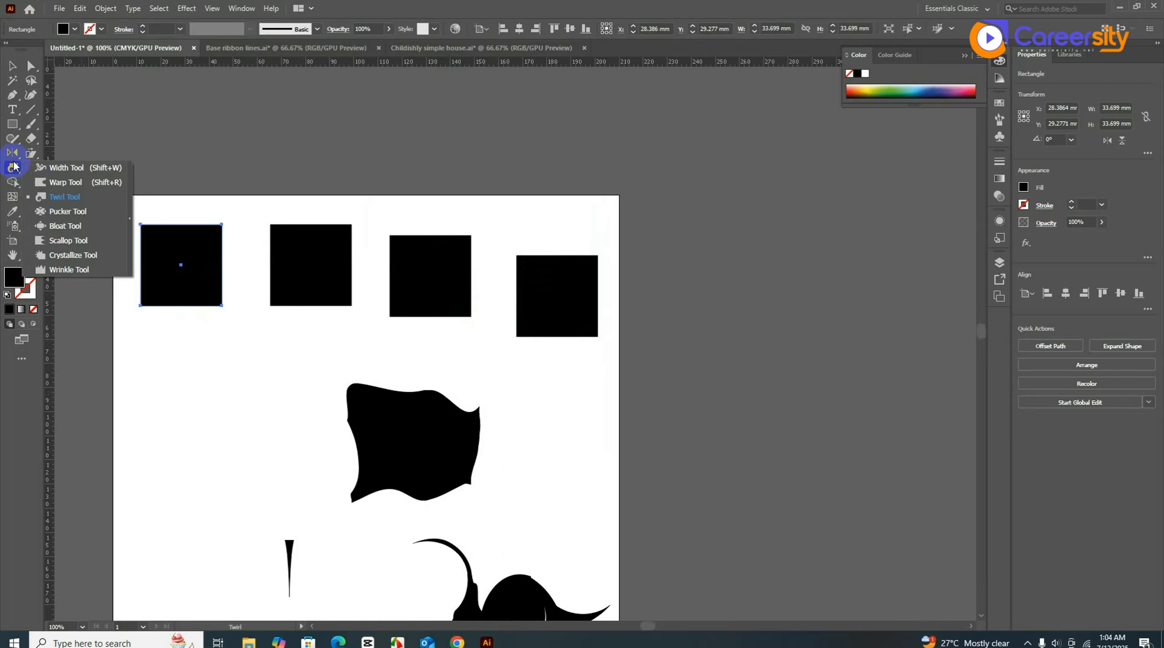
click(89, 215)
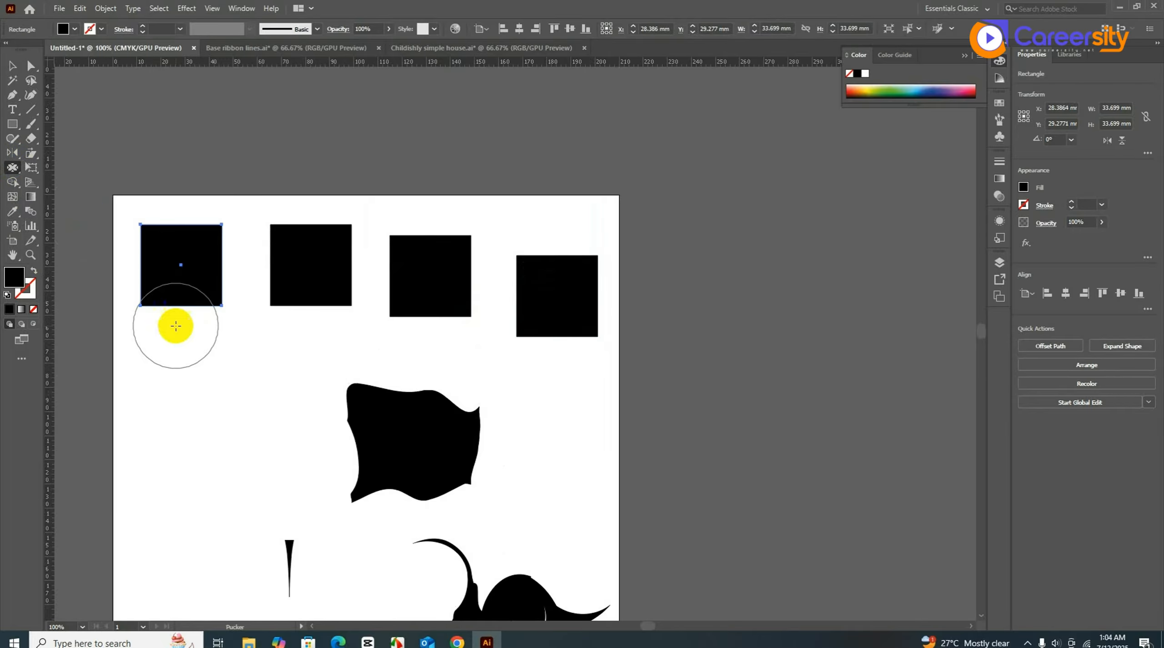
mouse_move(122, 200)
mouse_down()
mouse_move(114, 239)
mouse_move(132, 319)
mouse_move(191, 300)
mouse_move(207, 220)
mouse_move(197, 270)
mouse_move(177, 259)
mouse_move(194, 307)
mouse_up()
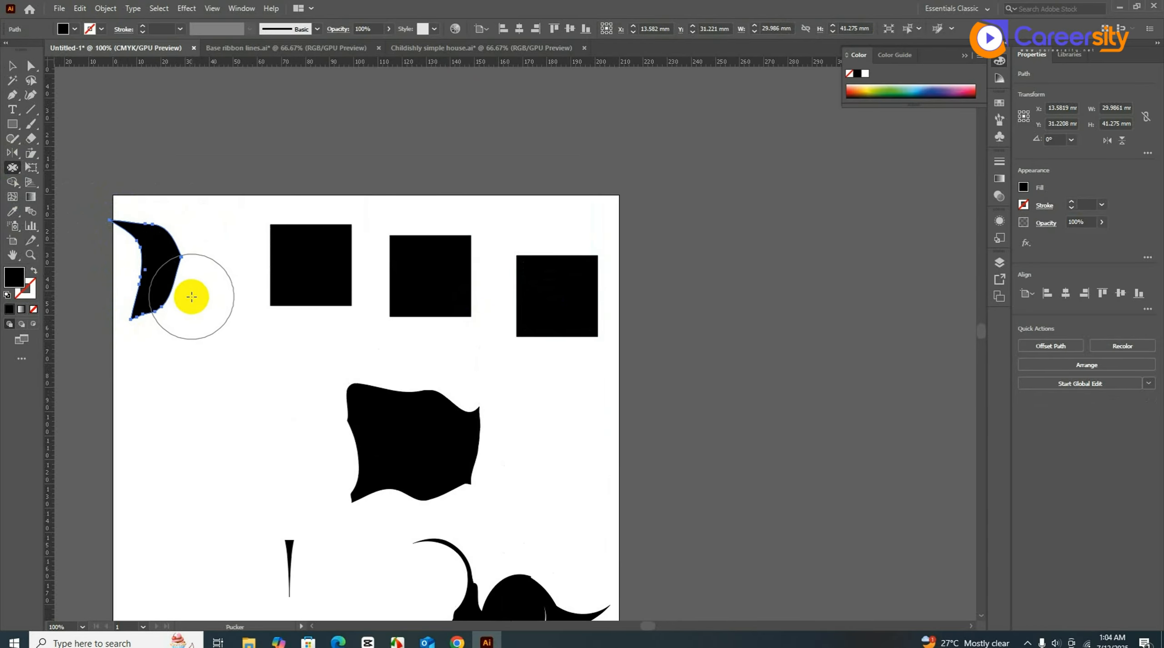
click(12, 66)
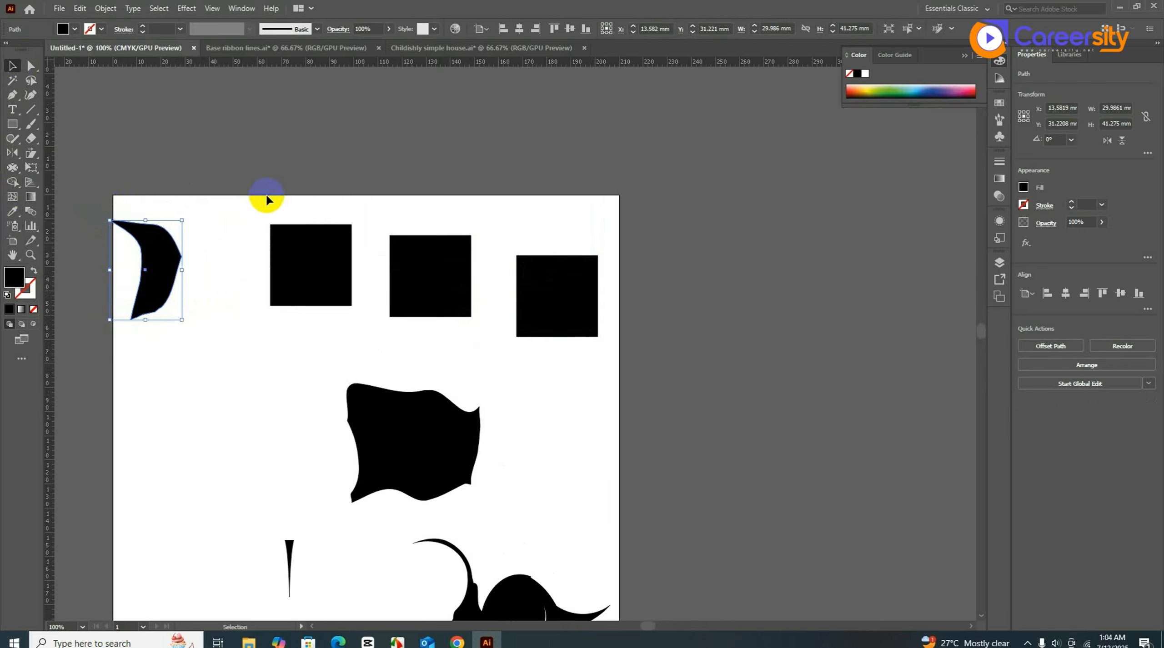
click(307, 274)
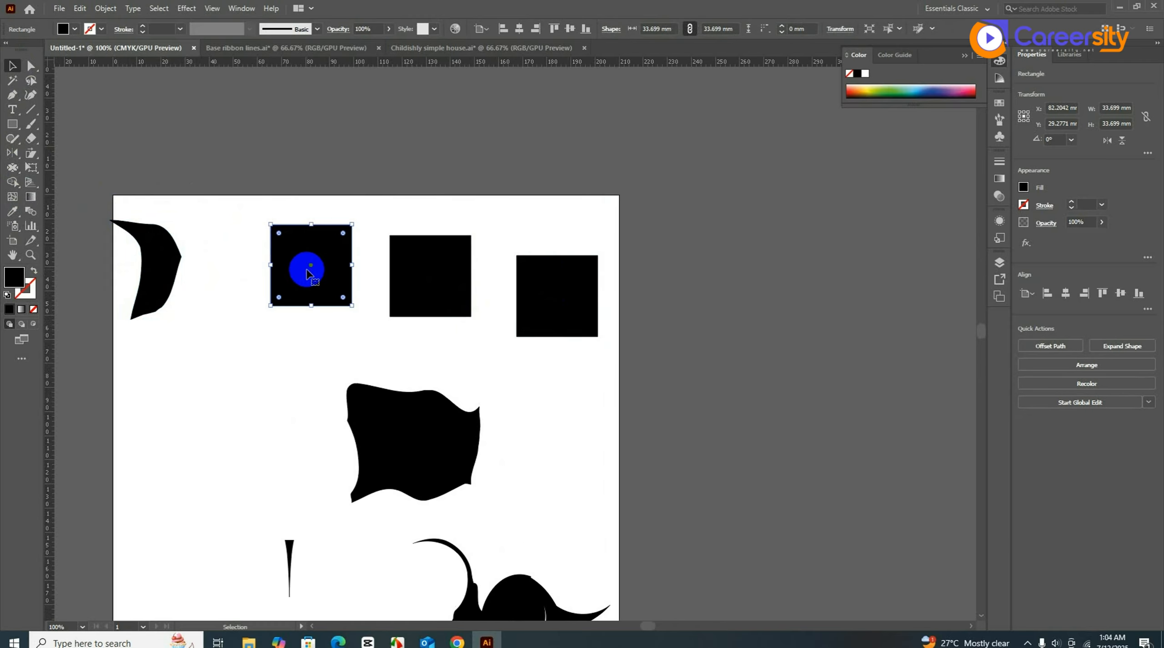
- Bloat the second square into a rounded blob with a curved tail
click(33, 197)
click(16, 170)
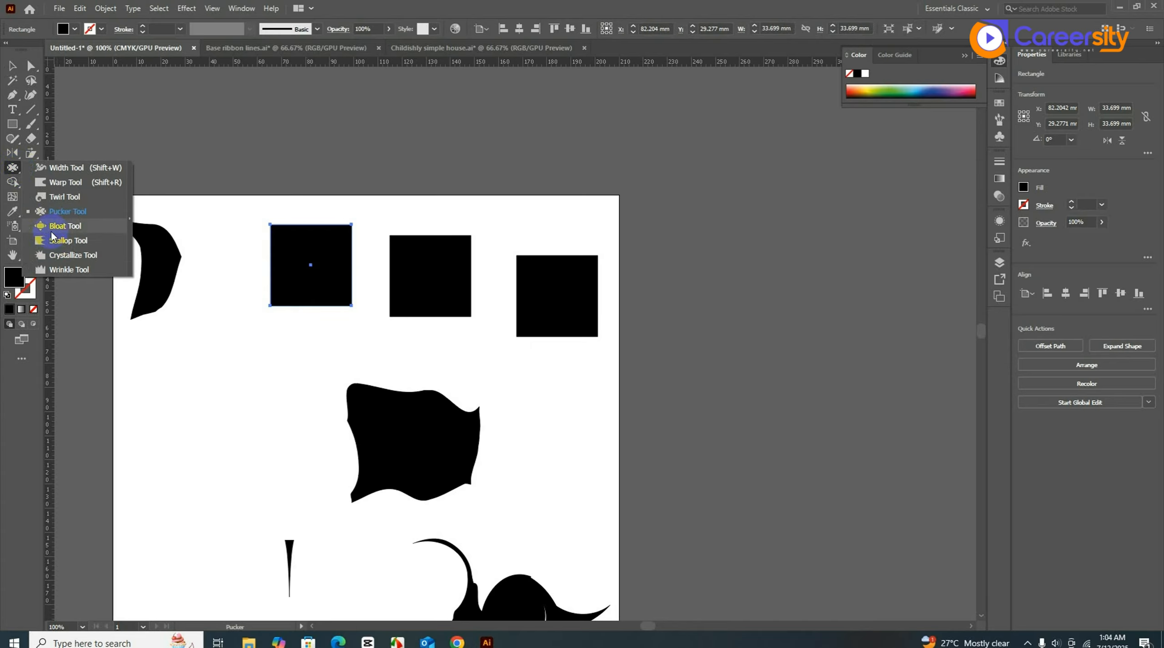
click(55, 230)
click(270, 224)
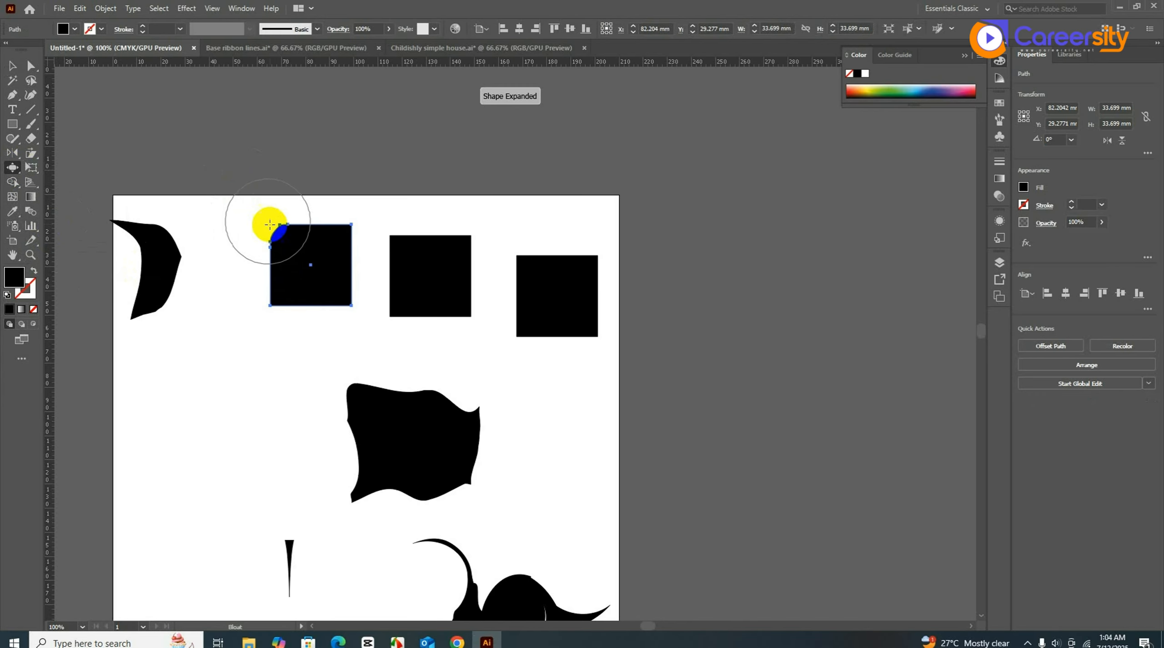
mouse_move(340, 224)
mouse_down()
mouse_move(314, 305)
mouse_move(270, 326)
mouse_move(322, 298)
mouse_up()
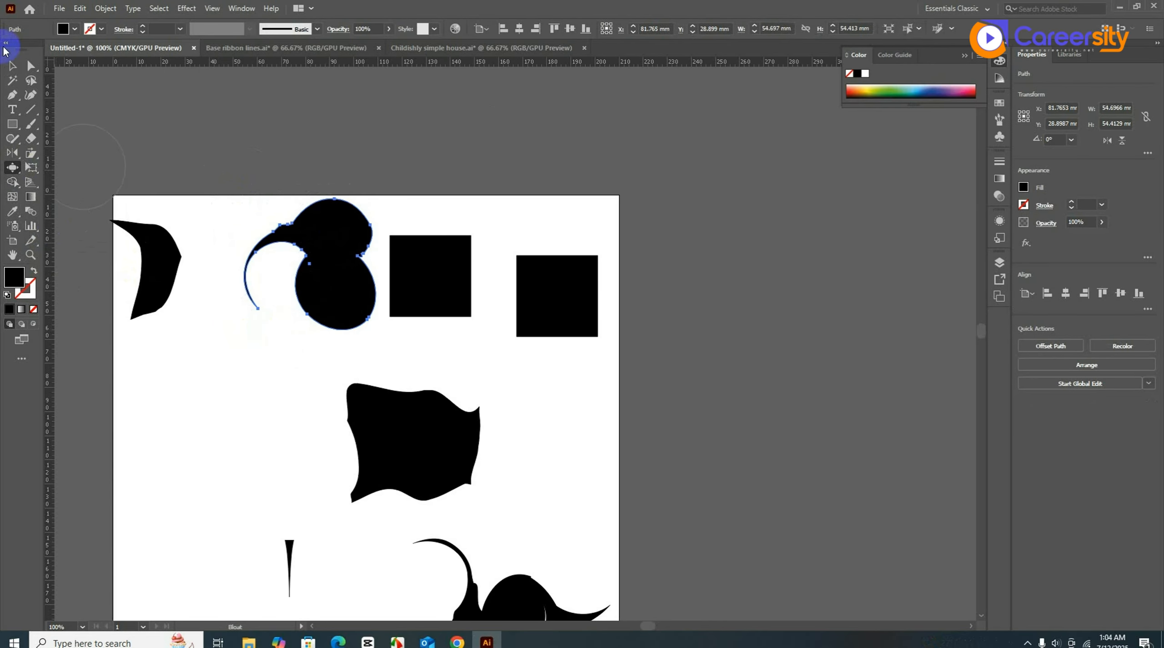
click(12, 66)
- Scallop the third square's edges into spiky fringes
click(446, 287)
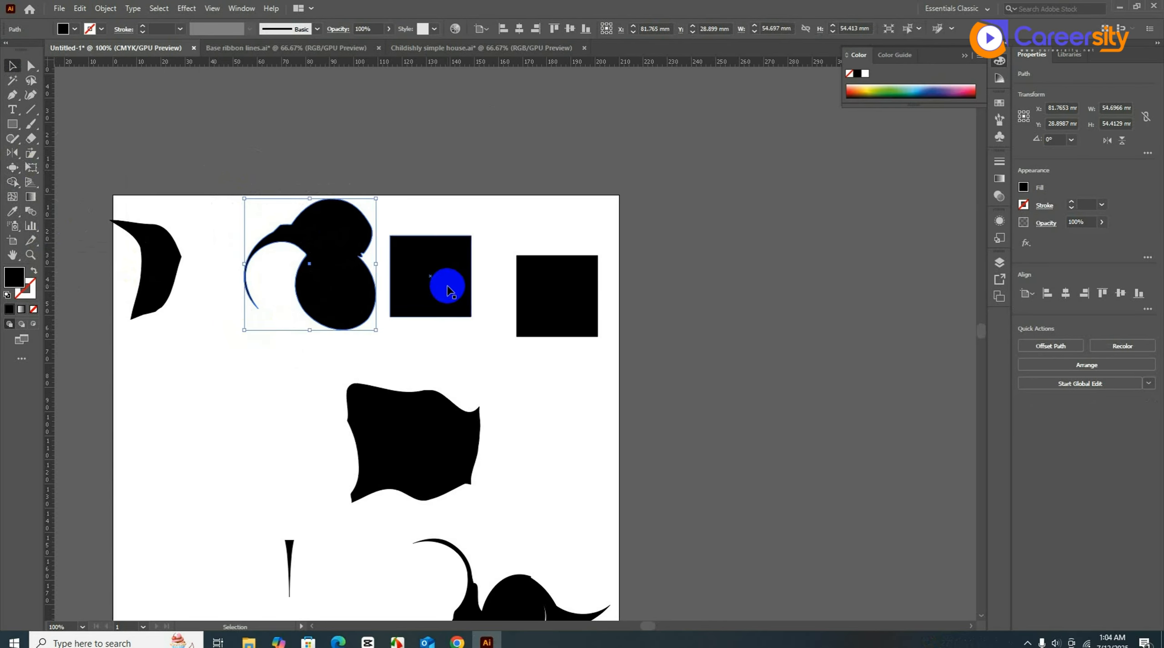
click(10, 171)
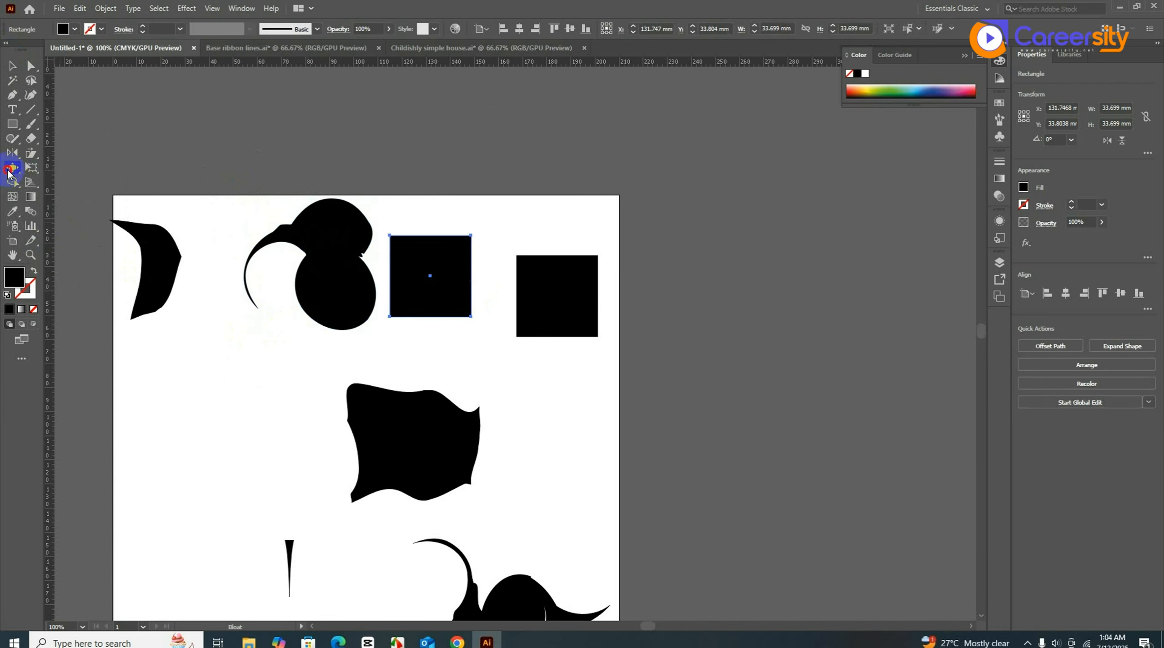
drag(7, 173, 44, 241)
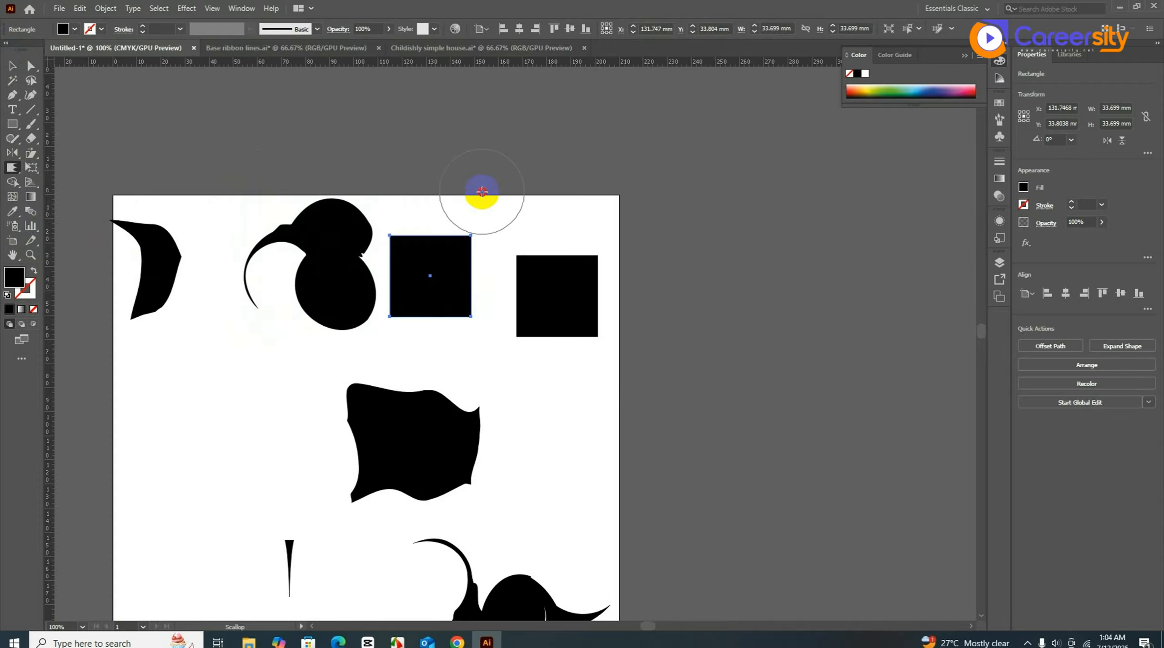
click(439, 240)
mouse_move(439, 240)
mouse_down()
mouse_move(415, 229)
mouse_move(408, 299)
mouse_move(444, 304)
mouse_move(439, 328)
mouse_up()
click(13, 66)
click(358, 336)
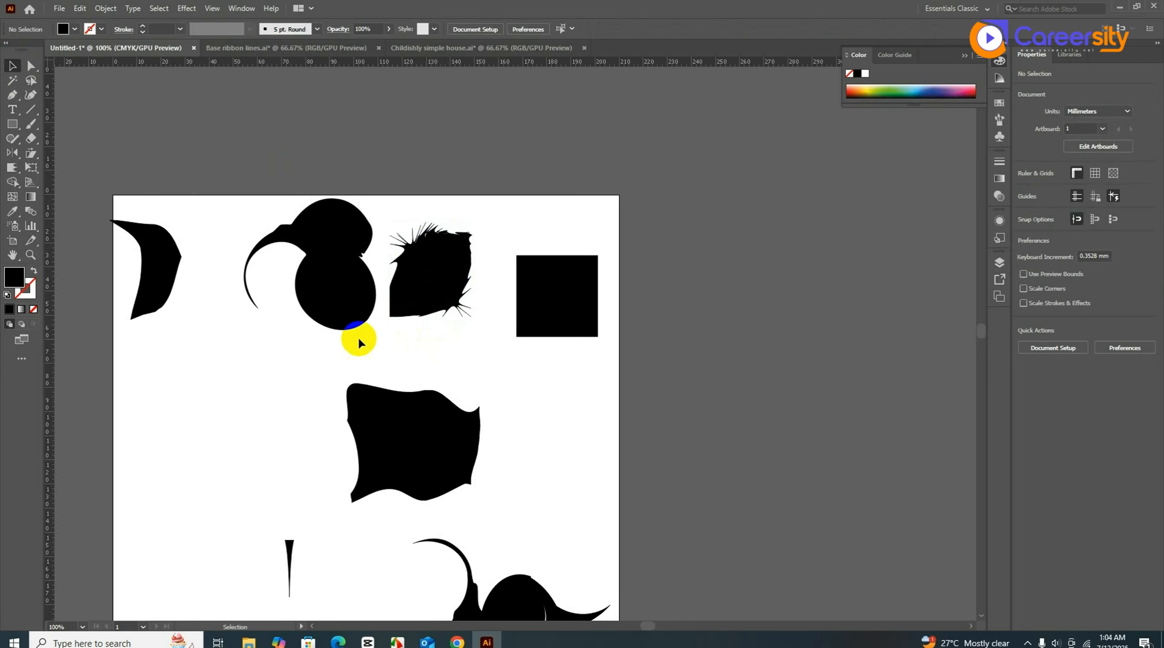
click(564, 314)
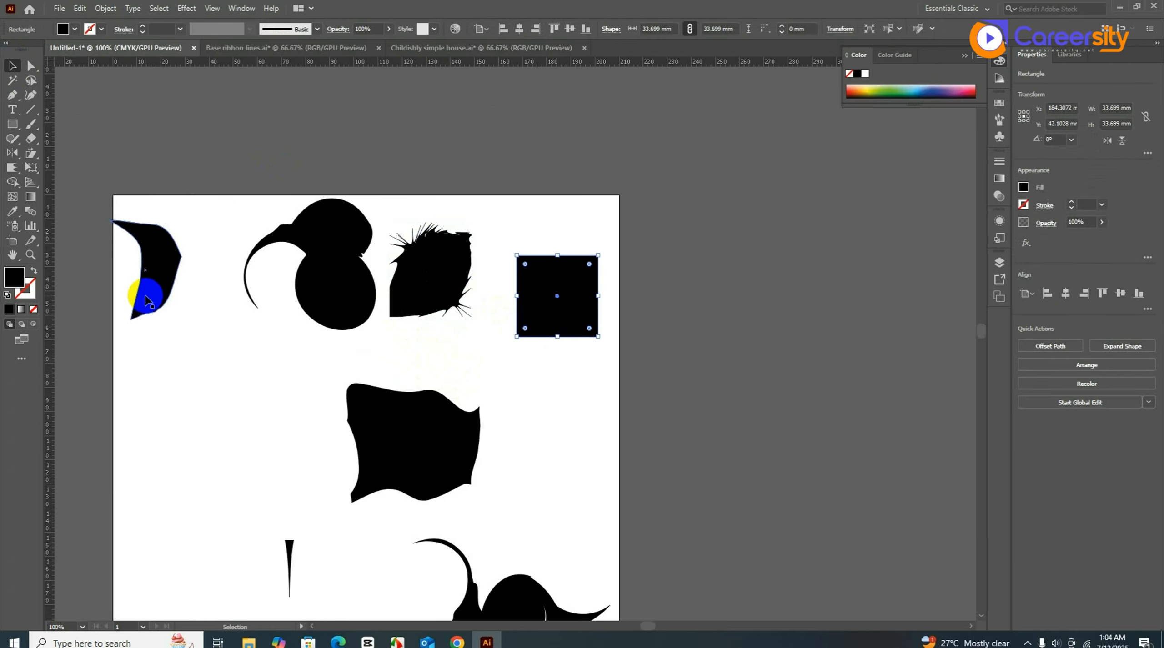
- Crystallize the fourth square's edges into jagged spikes
click(10, 169)
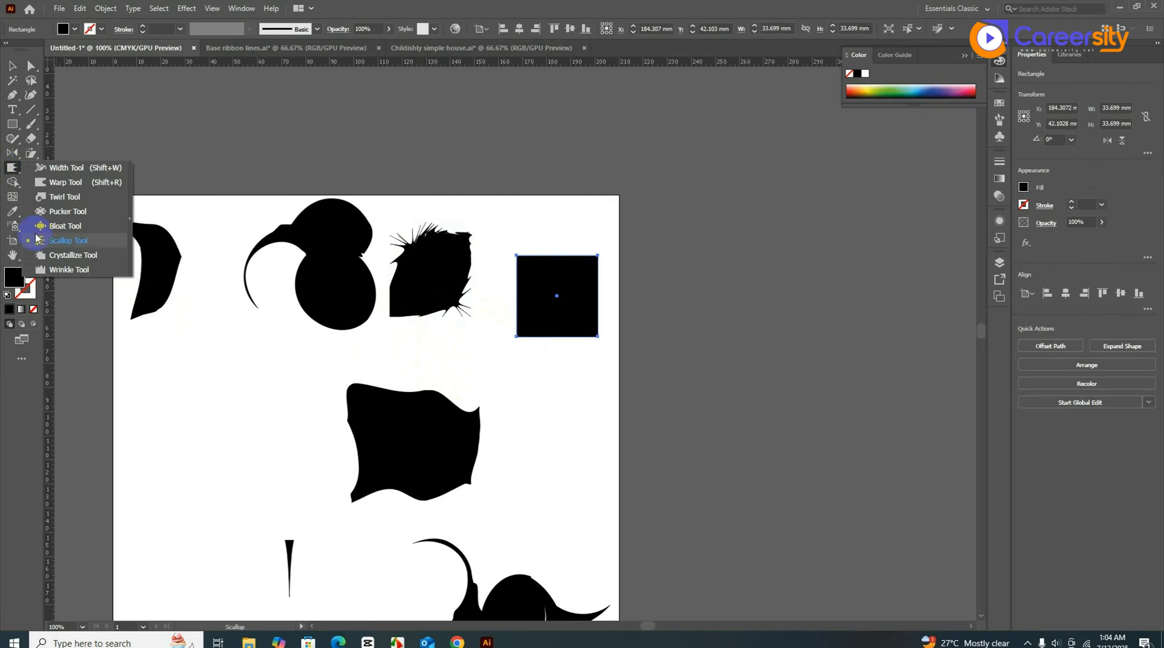
click(54, 255)
mouse_move(521, 239)
mouse_down()
mouse_move(602, 257)
mouse_move(590, 345)
mouse_move(548, 334)
mouse_up()
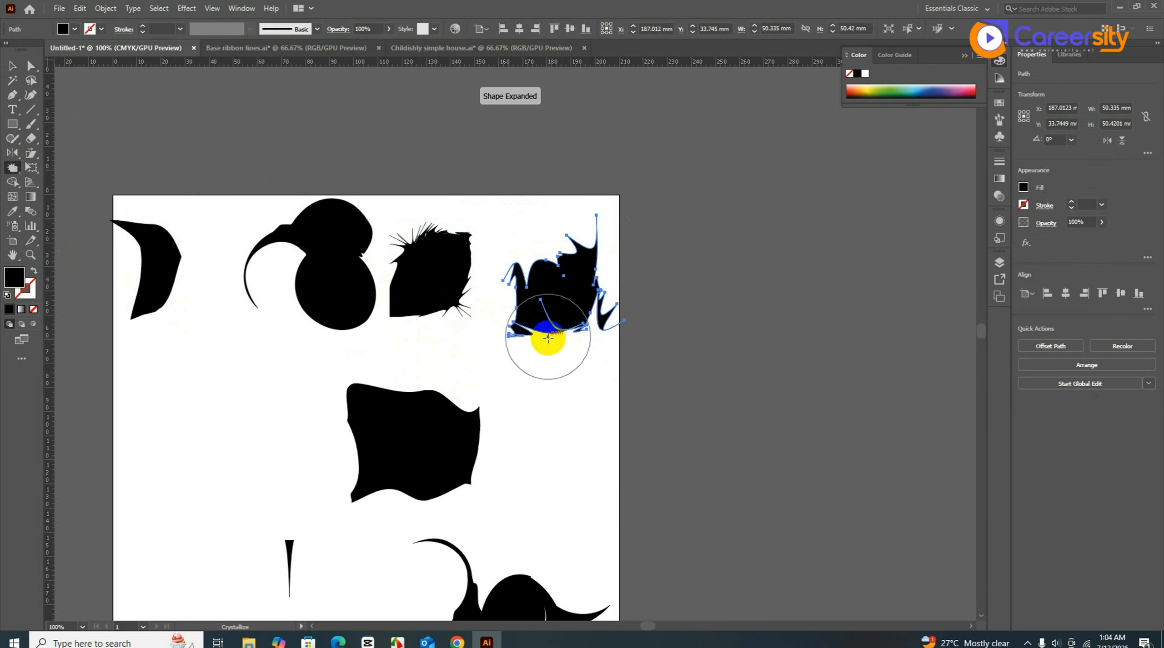
key(v)
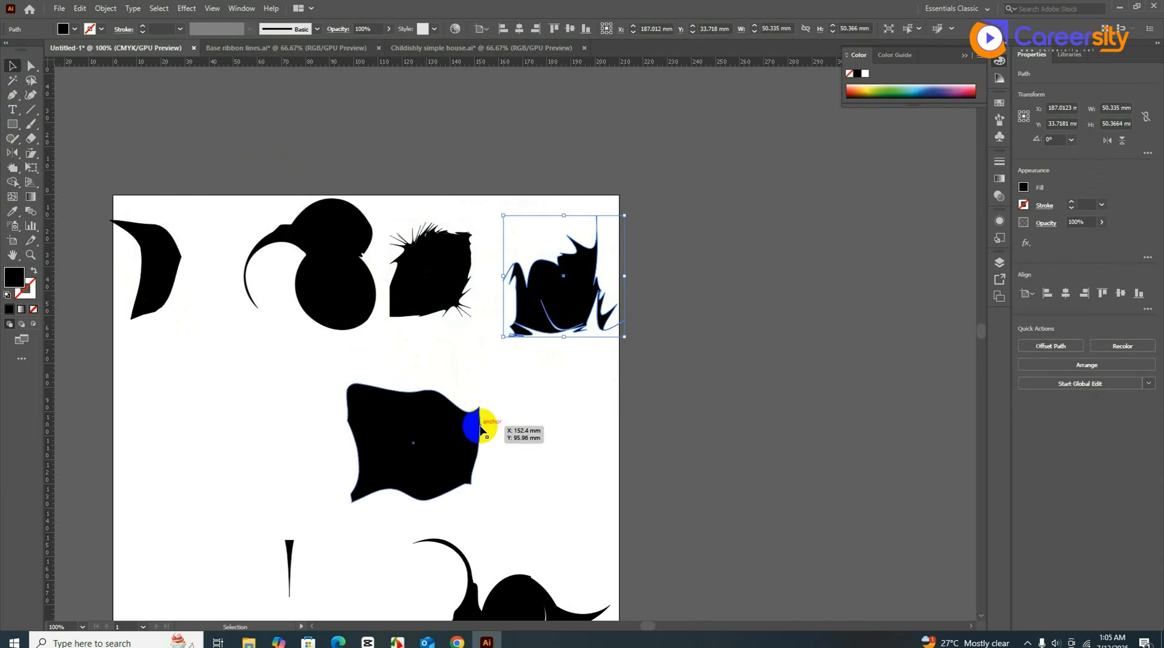
- Draw a rectangle below the crescent and wrinkle its top and bottom edges
click(13, 123)
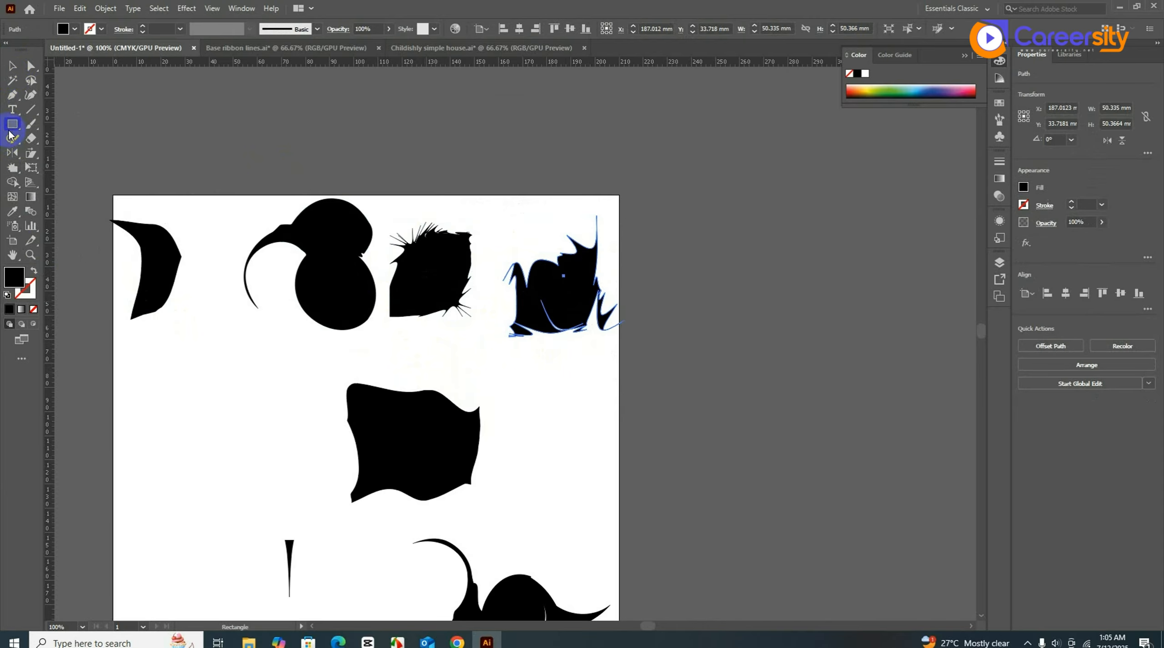
mouse_move(160, 365)
mouse_down()
mouse_move(247, 483)
mouse_move(265, 479)
mouse_up()
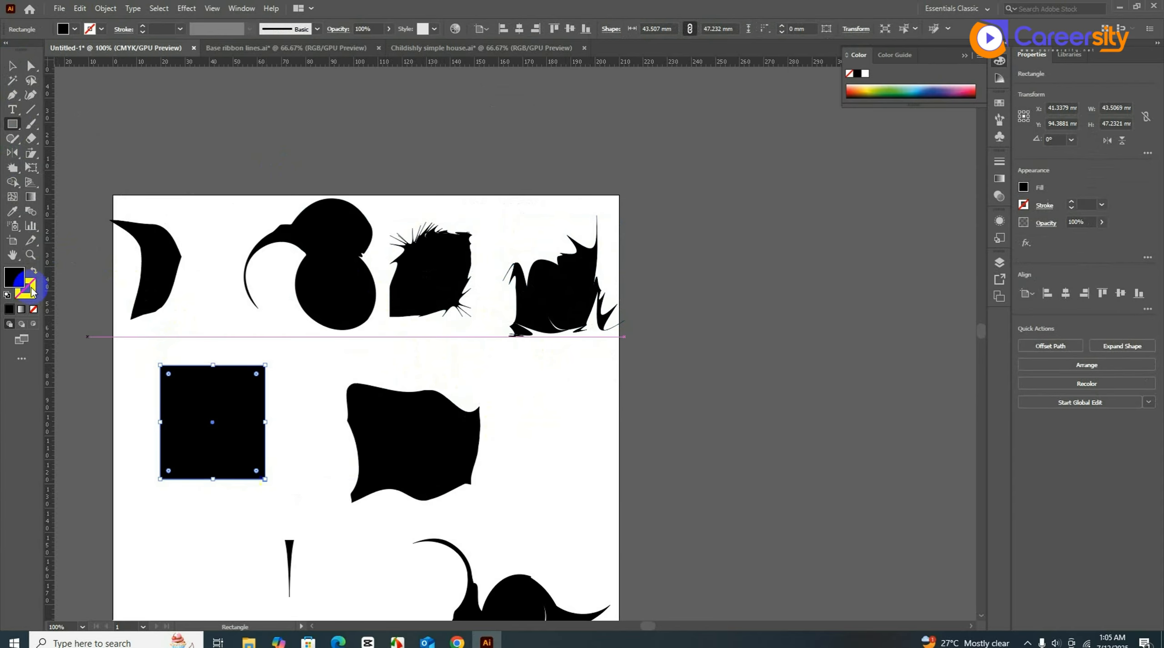
click(16, 170)
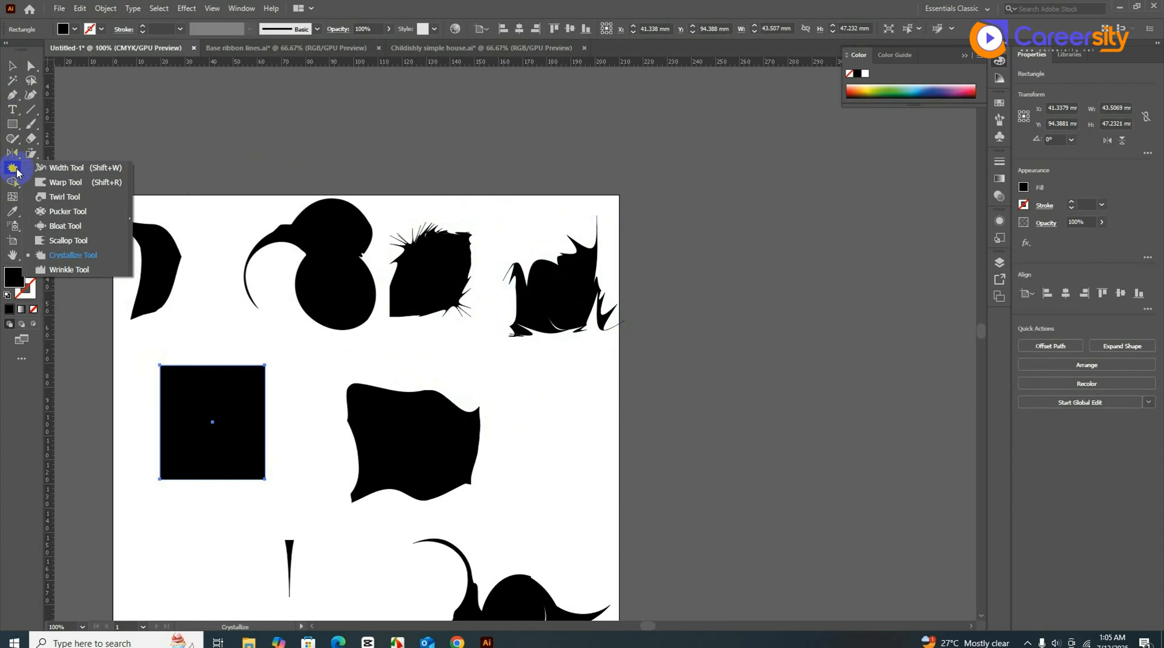
click(64, 271)
click(152, 366)
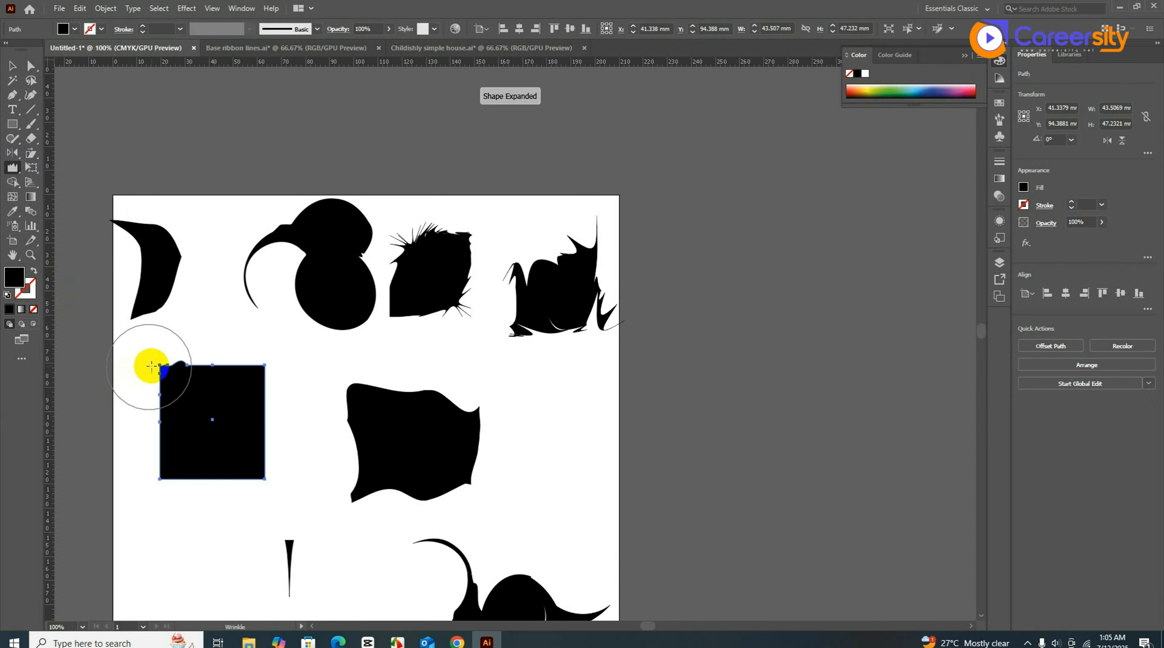
mouse_move(151, 366)
mouse_down()
mouse_move(216, 356)
mouse_move(235, 381)
mouse_move(195, 428)
mouse_move(189, 409)
mouse_move(171, 470)
mouse_move(179, 488)
mouse_move(267, 489)
mouse_move(277, 443)
mouse_move(254, 411)
mouse_move(166, 428)
mouse_up()
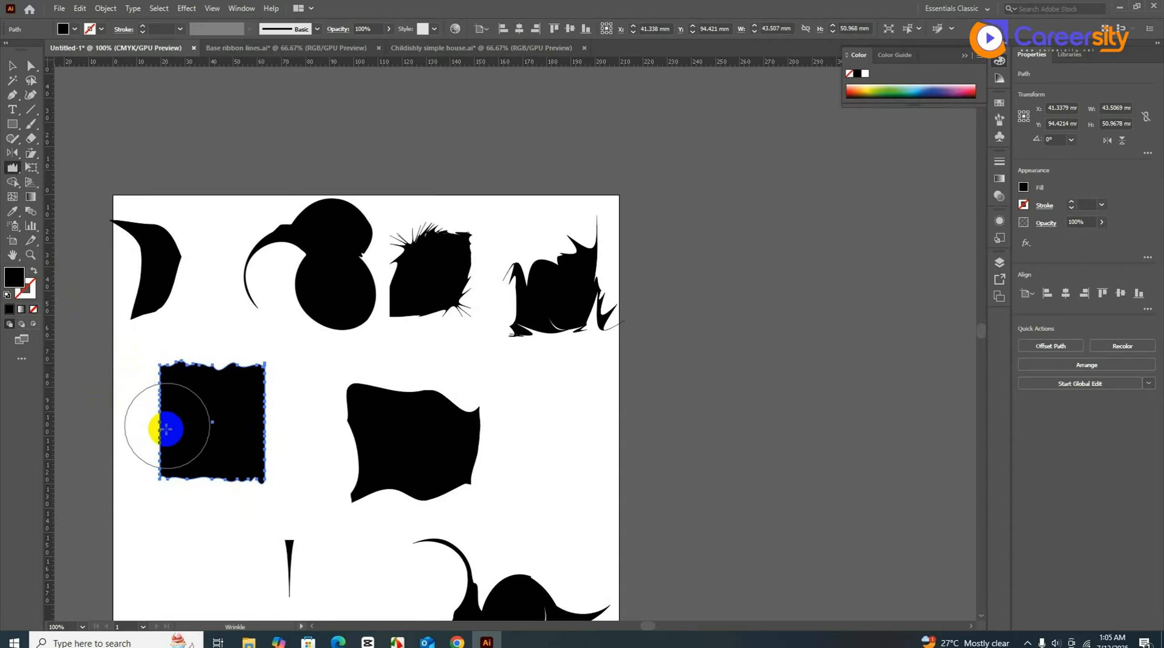
click(12, 65)
click(161, 109)
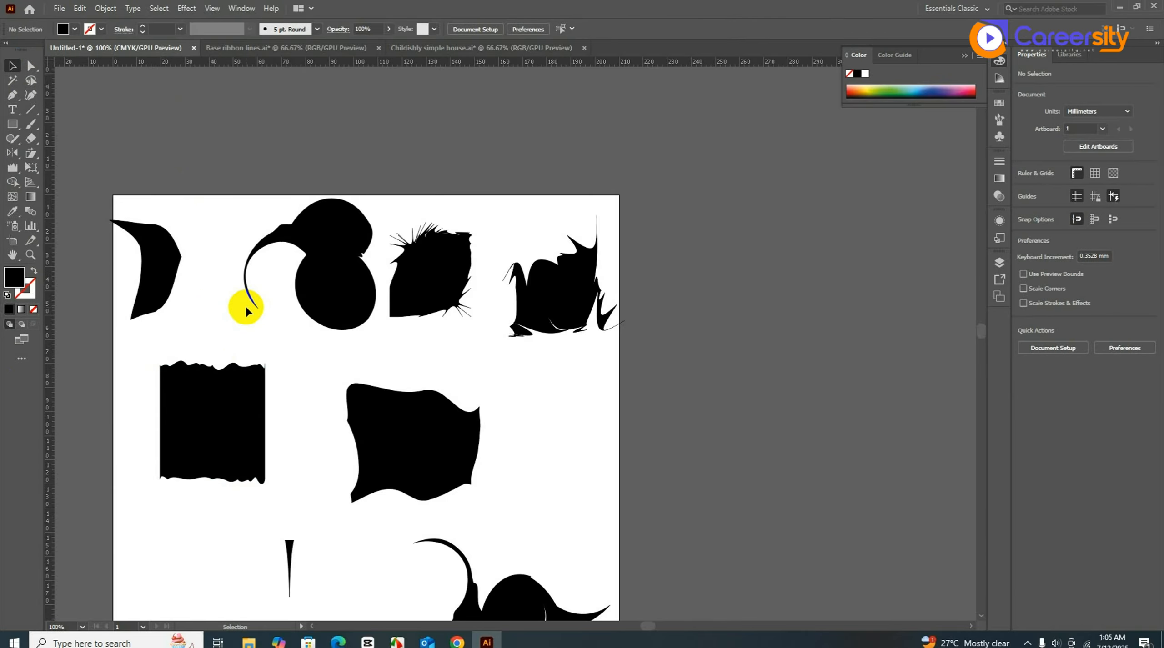
- Delete all the distorted black shapes from the artboard
scroll(249, 316, down, 2)
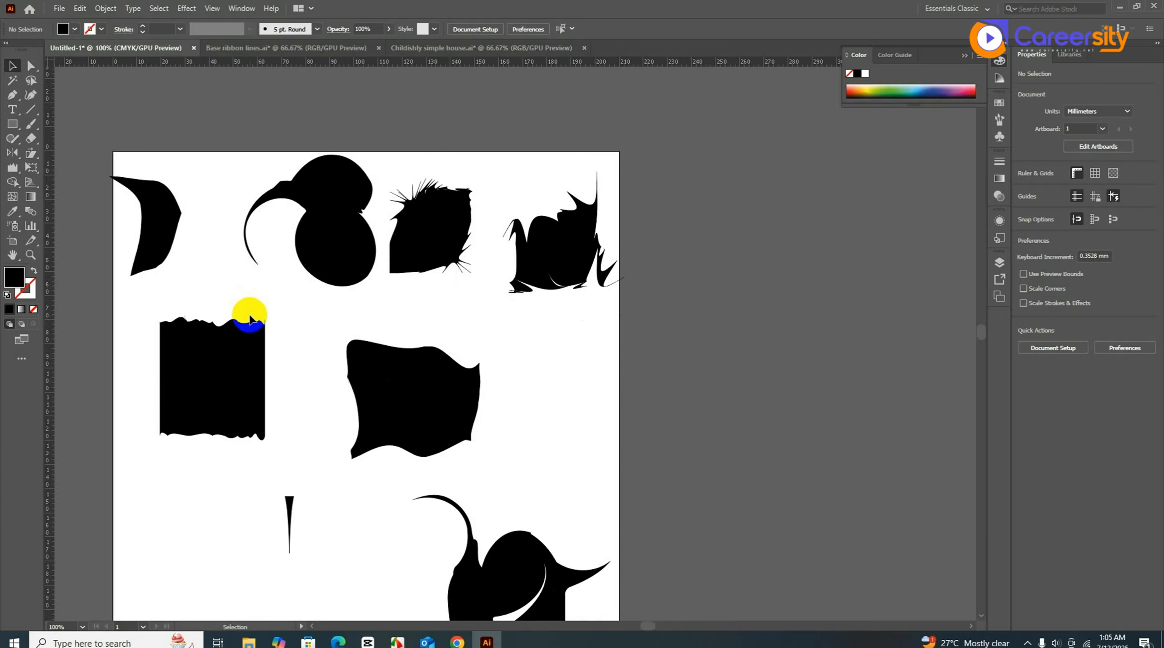
scroll(249, 314, down, 2)
drag(193, 257, 421, 517)
key(Delete)
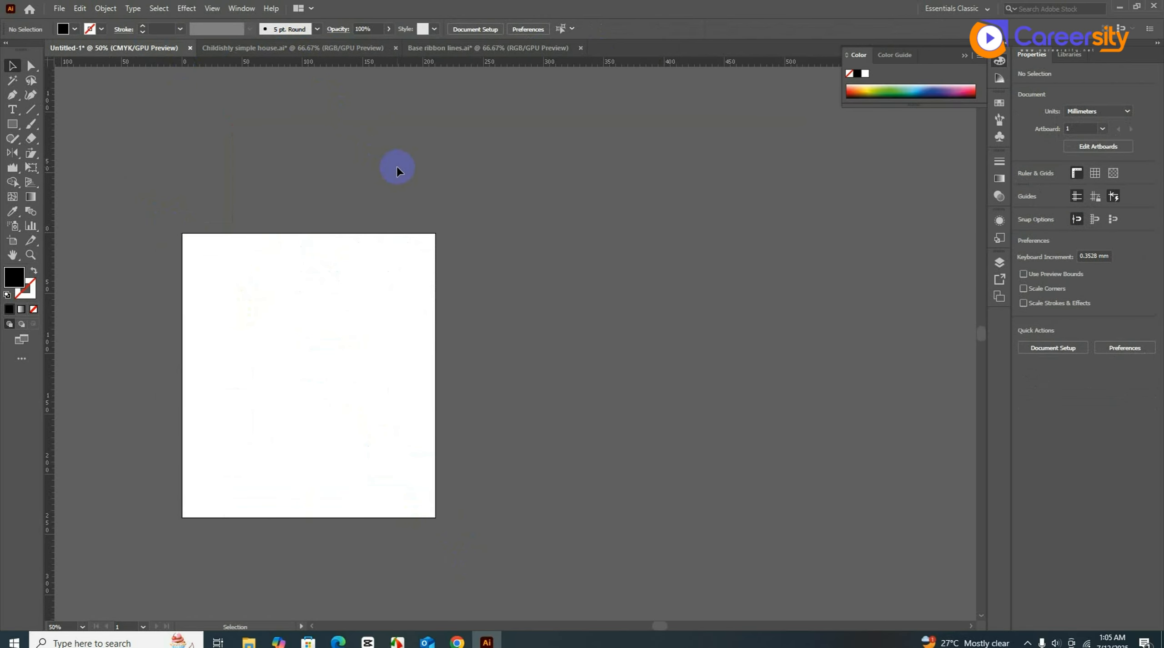
- Close Untitled-1 without saving and return to Childishly simple house.ai
click(190, 48)
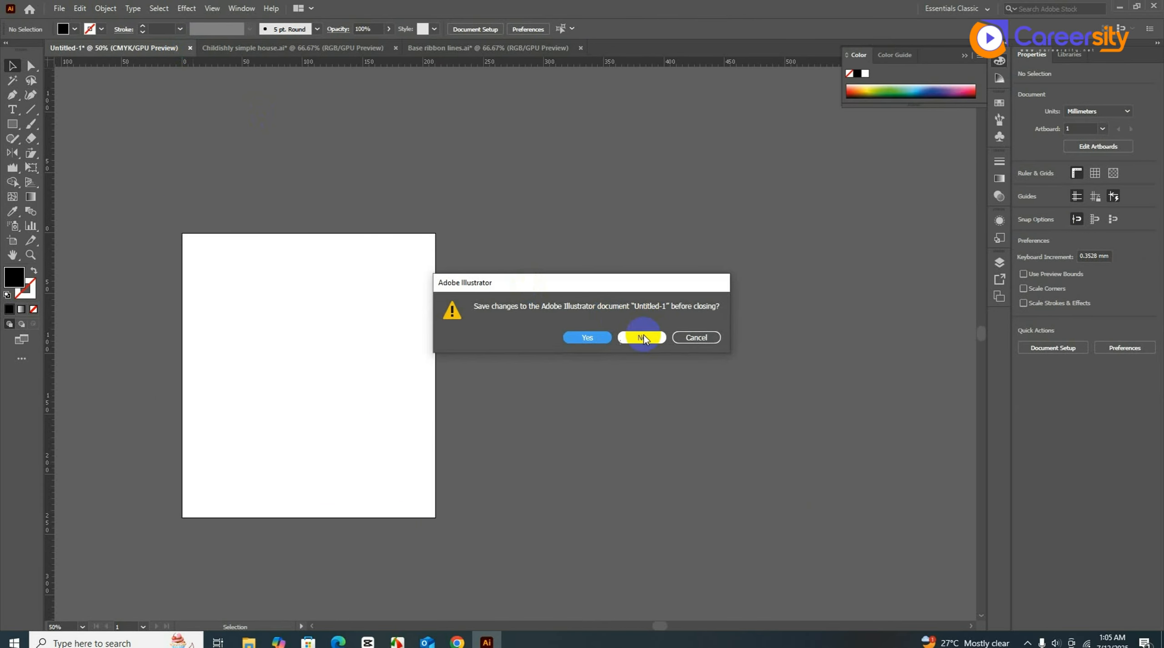
click(642, 337)
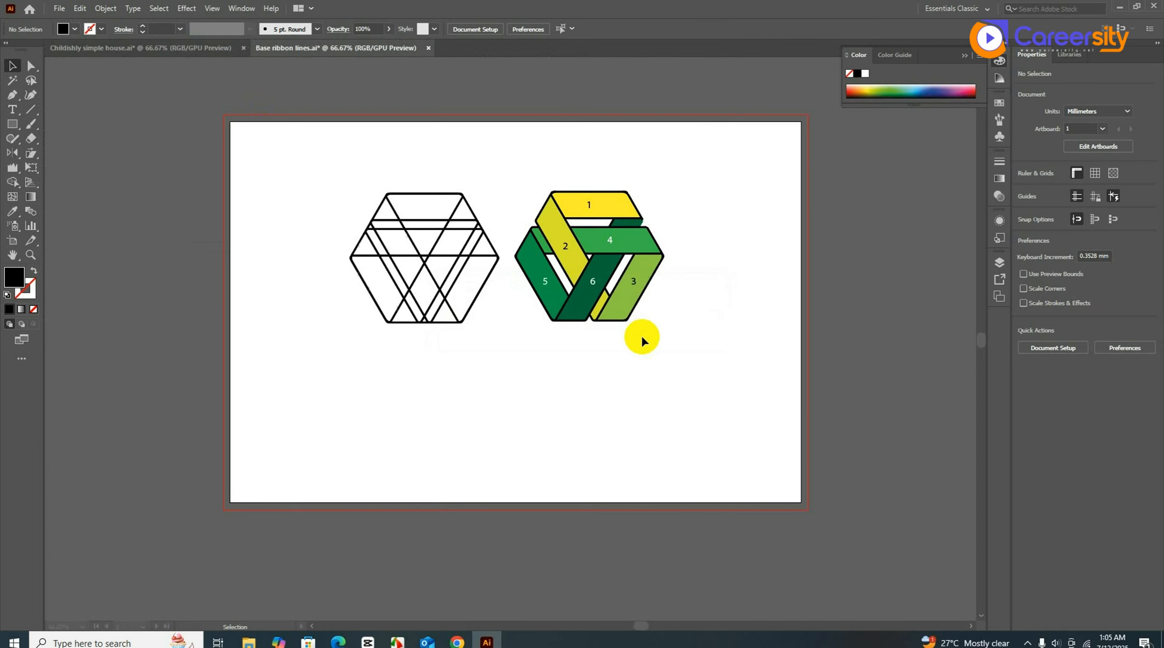
click(133, 49)
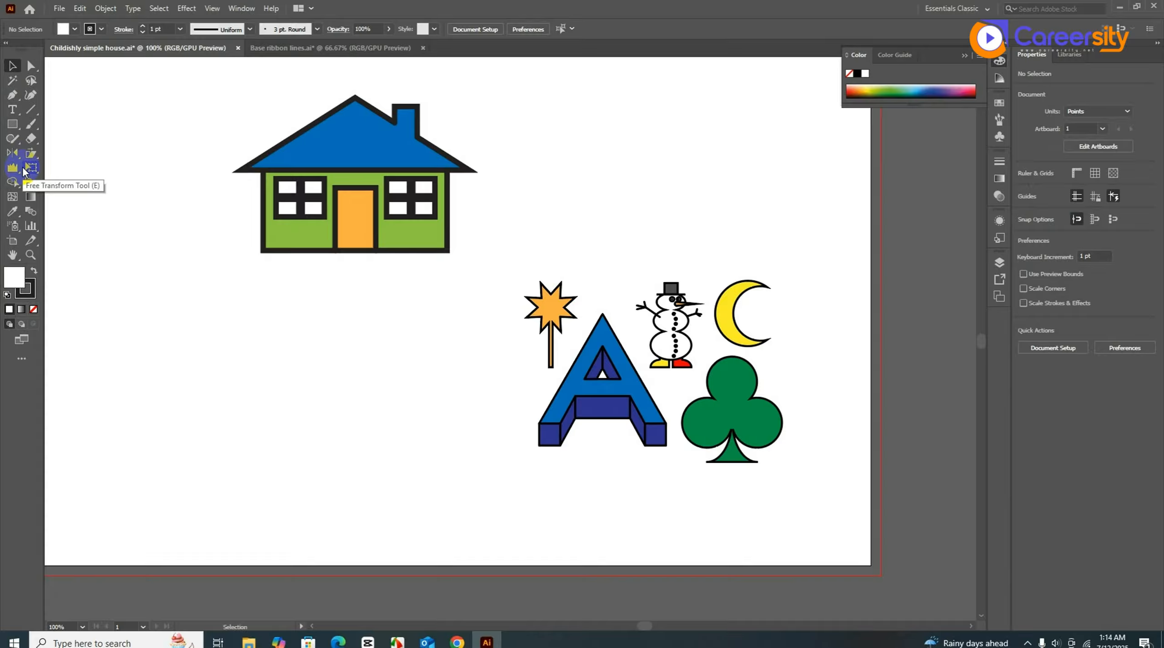
click(24, 169)
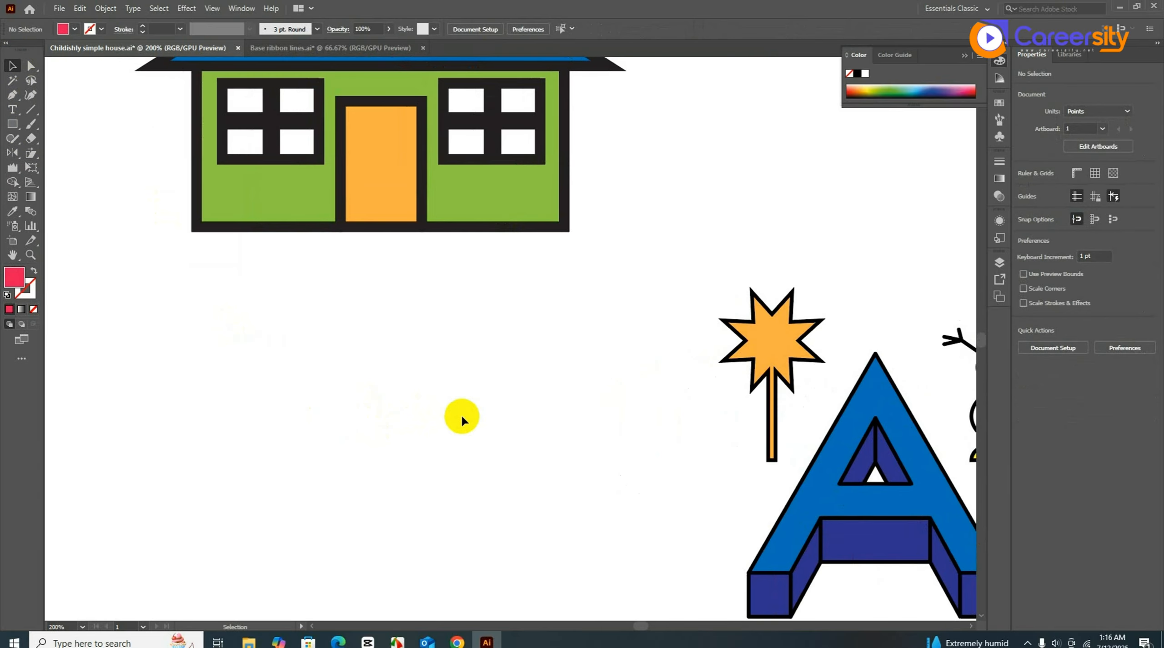
- Draw a vertical line below the door and make it a wide 45 pt red bar
key(backslash)
drag(381, 73, 373, 436)
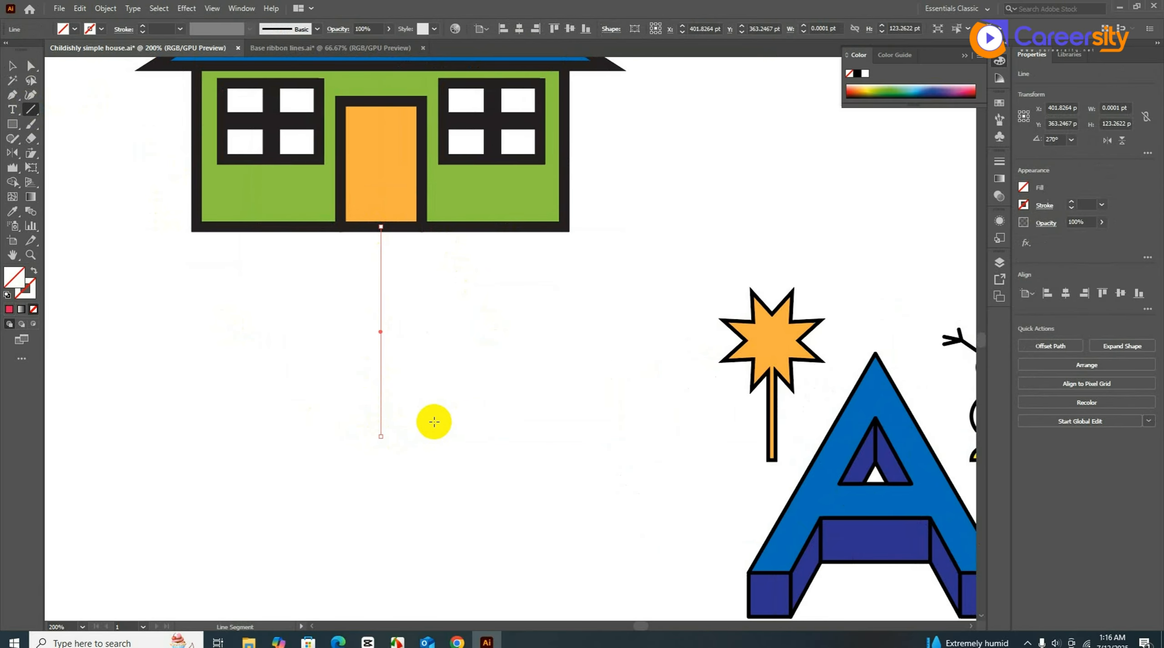
click(9, 310)
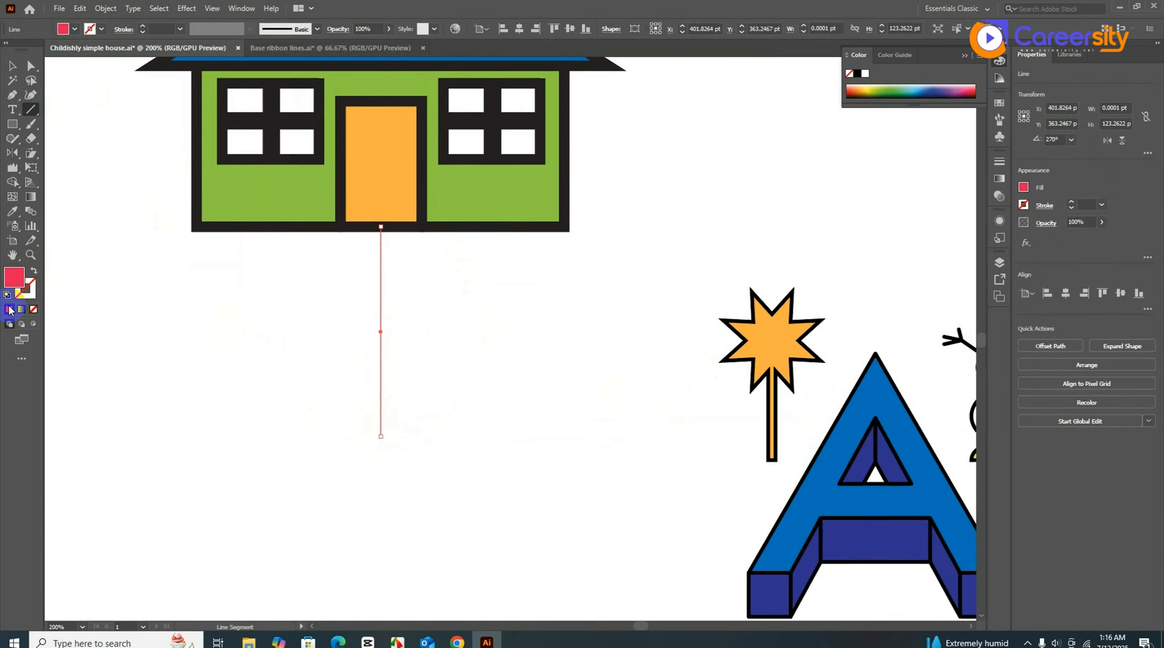
click(34, 271)
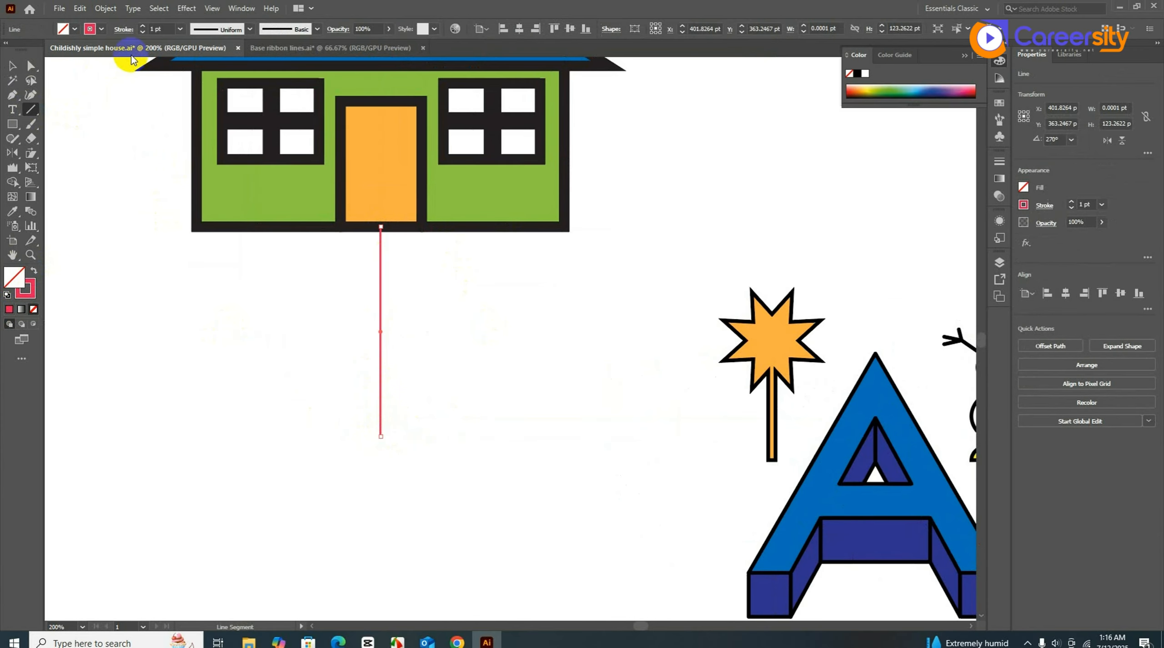
drag(144, 29, 144, 29)
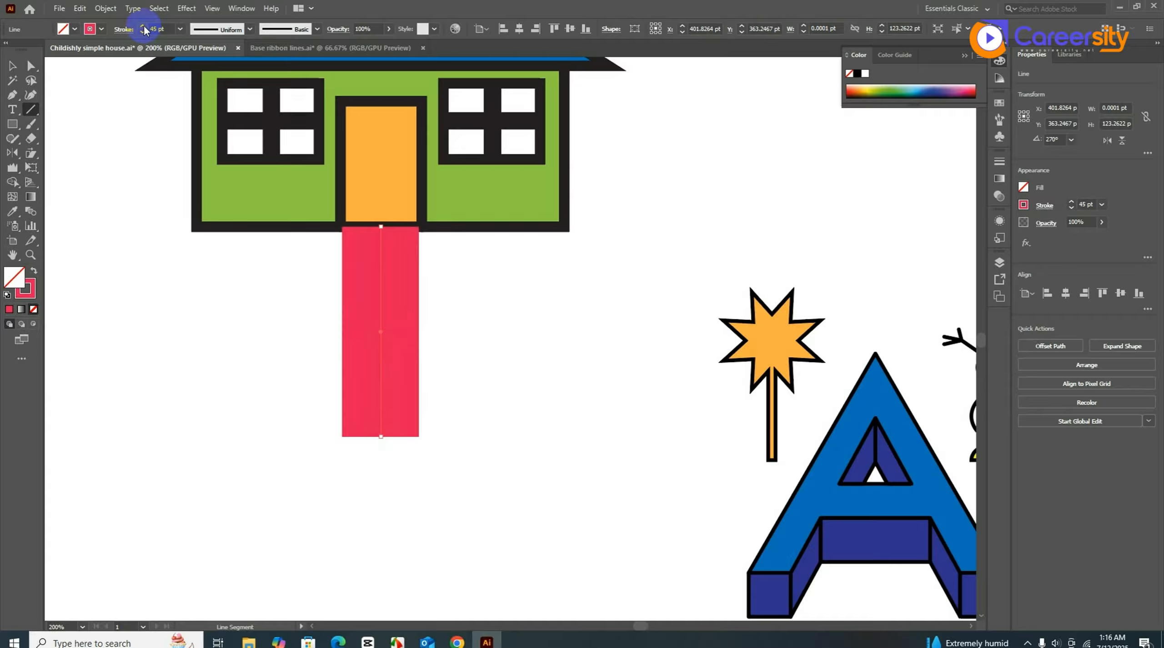
click(12, 66)
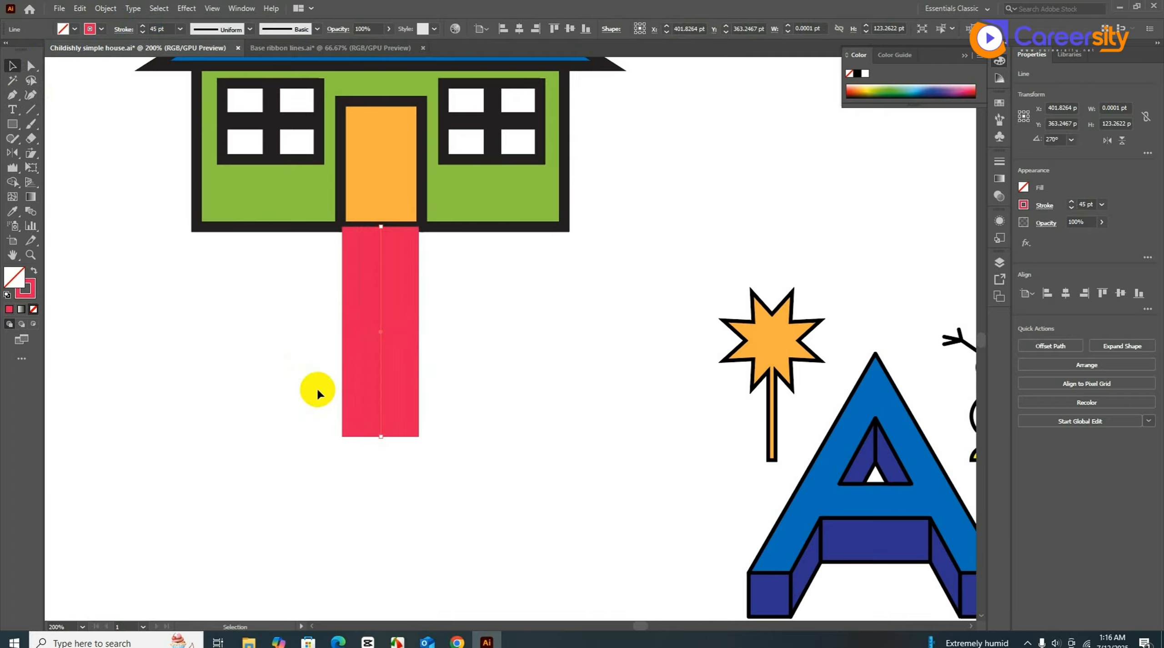
- Run a bright green 5 pt stroke down the middle of the red bar
key(a)
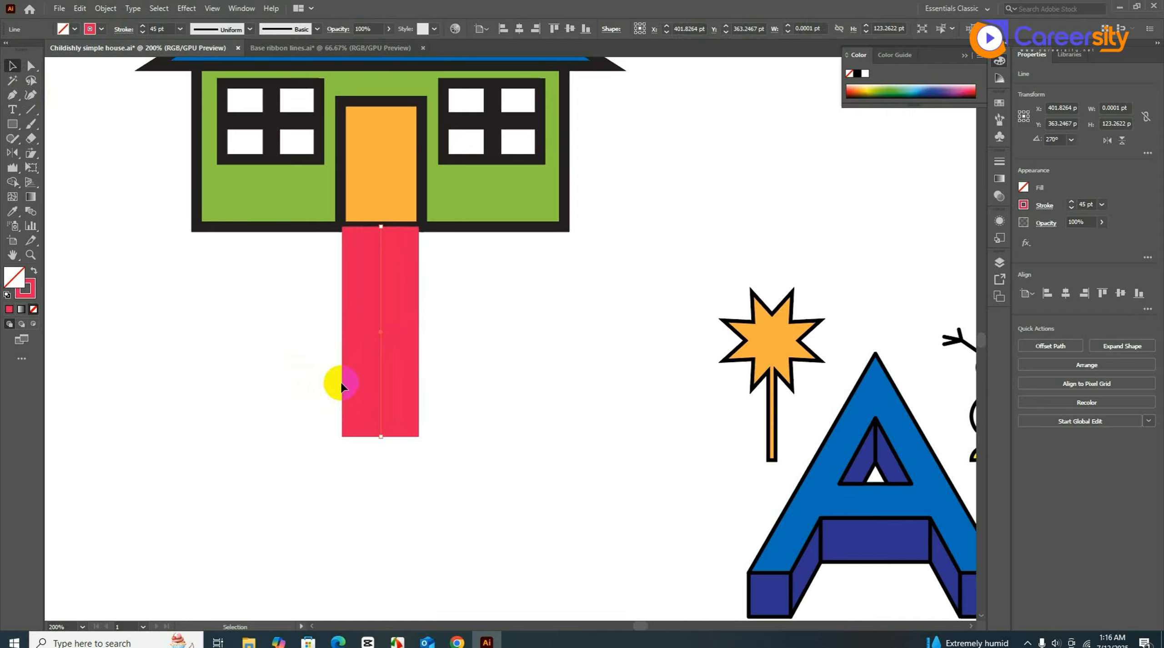
click(142, 32)
click(143, 32)
click(142, 32)
click(142, 32)
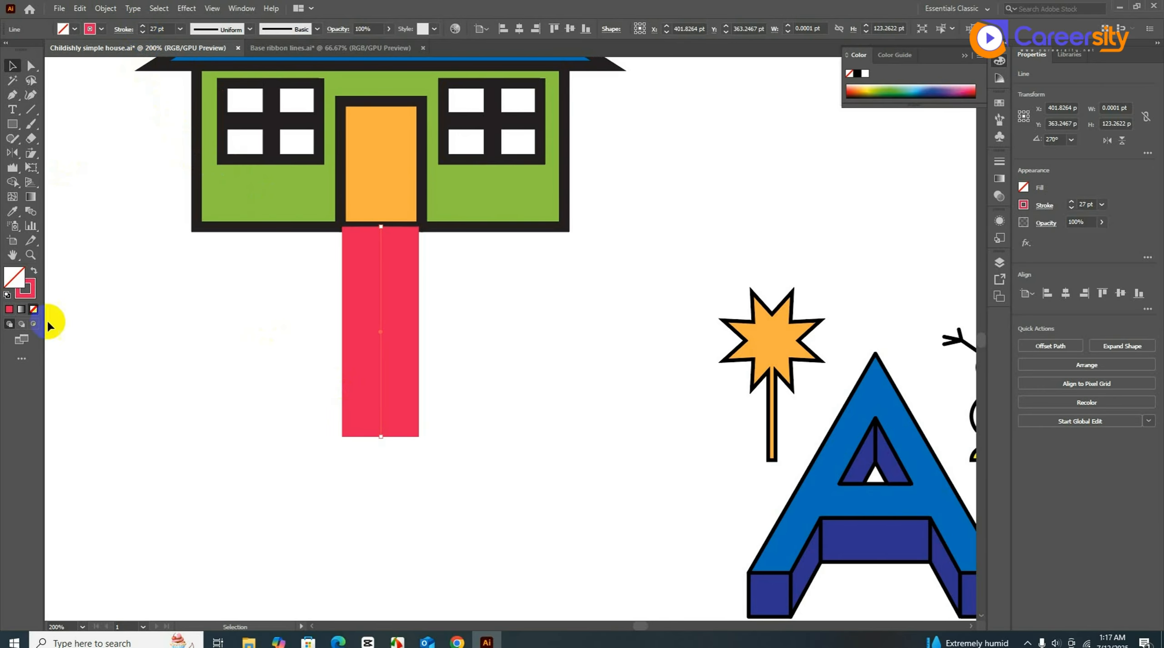
double_click(25, 288)
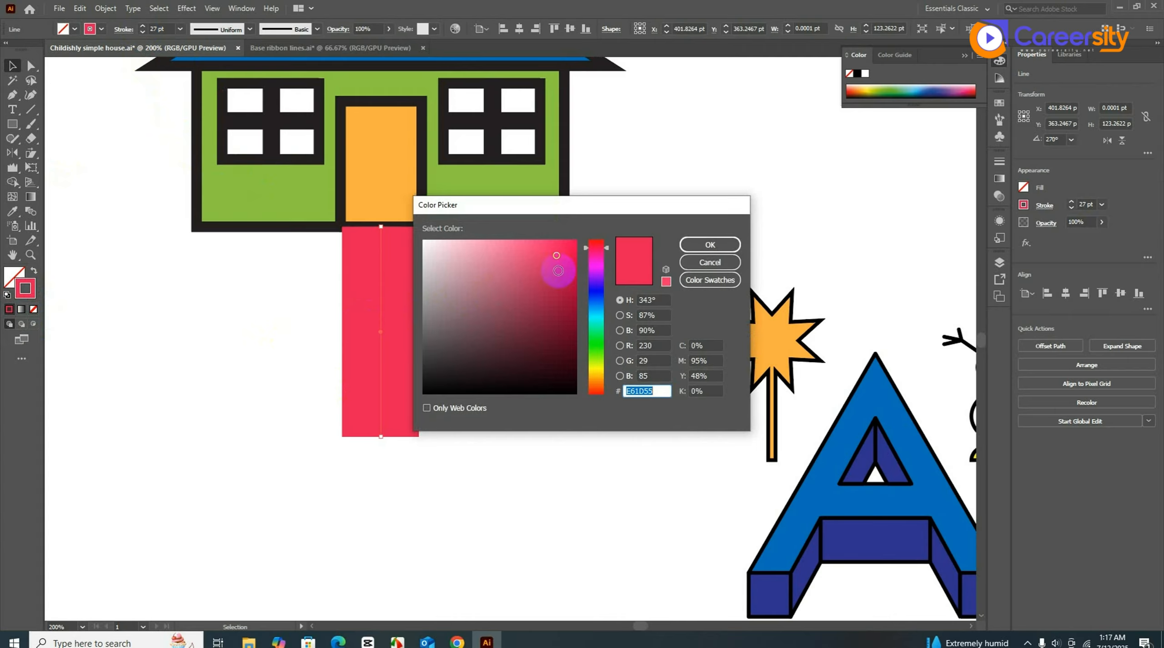
click(595, 331)
click(565, 237)
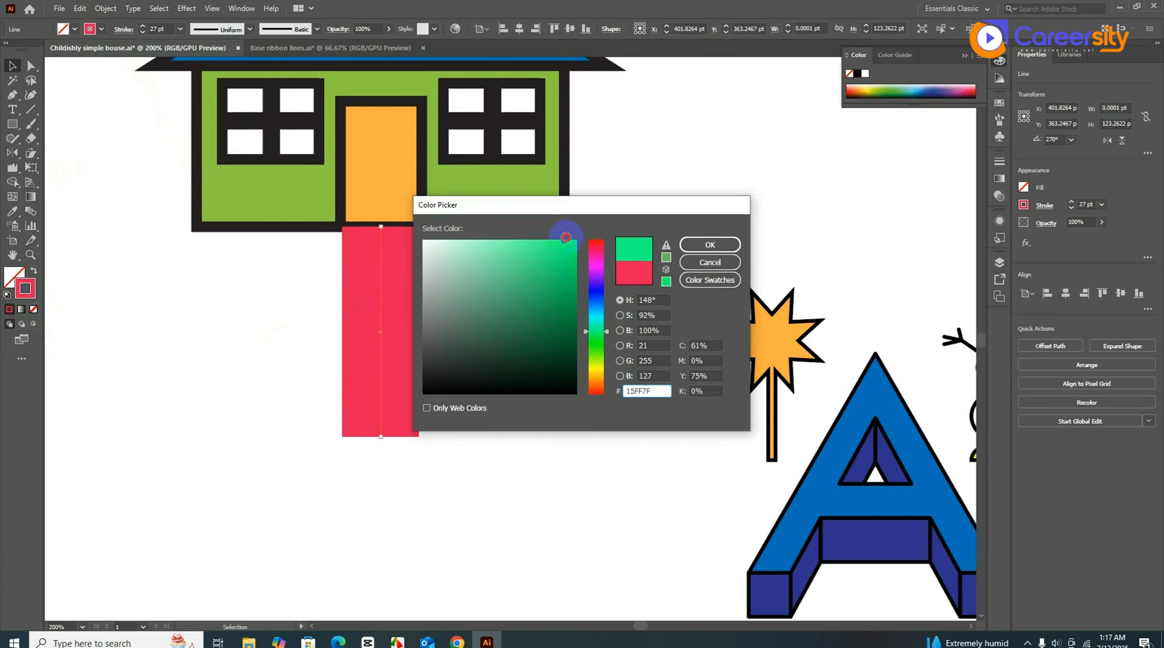
click(710, 244)
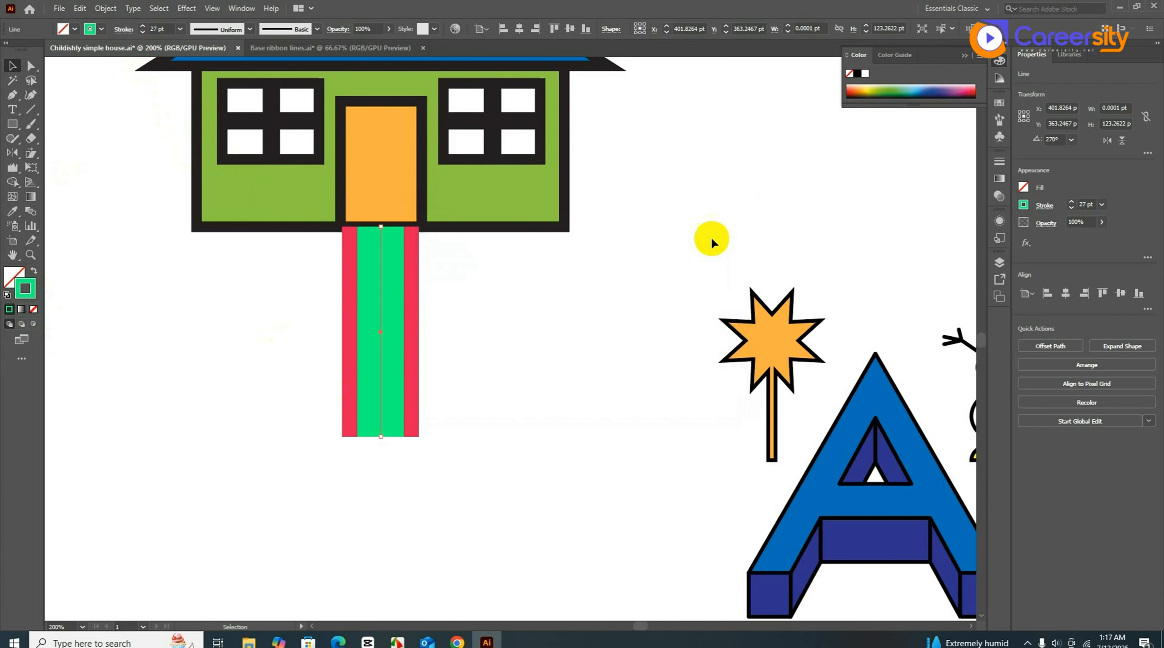
click(143, 32)
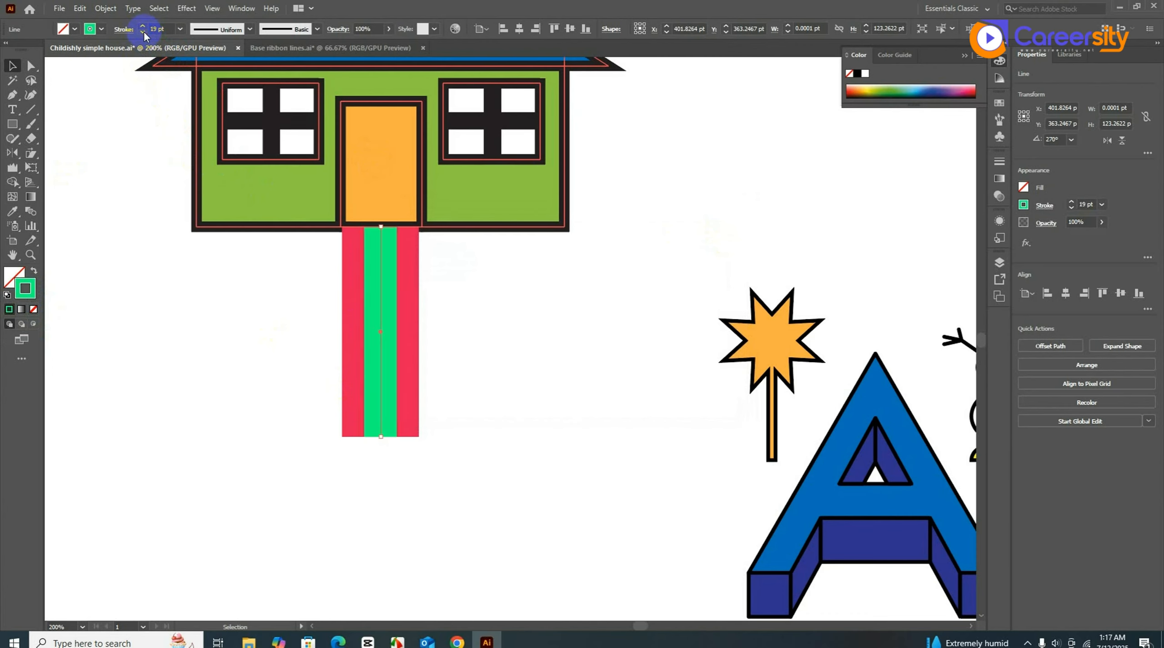
click(143, 32)
click(143, 31)
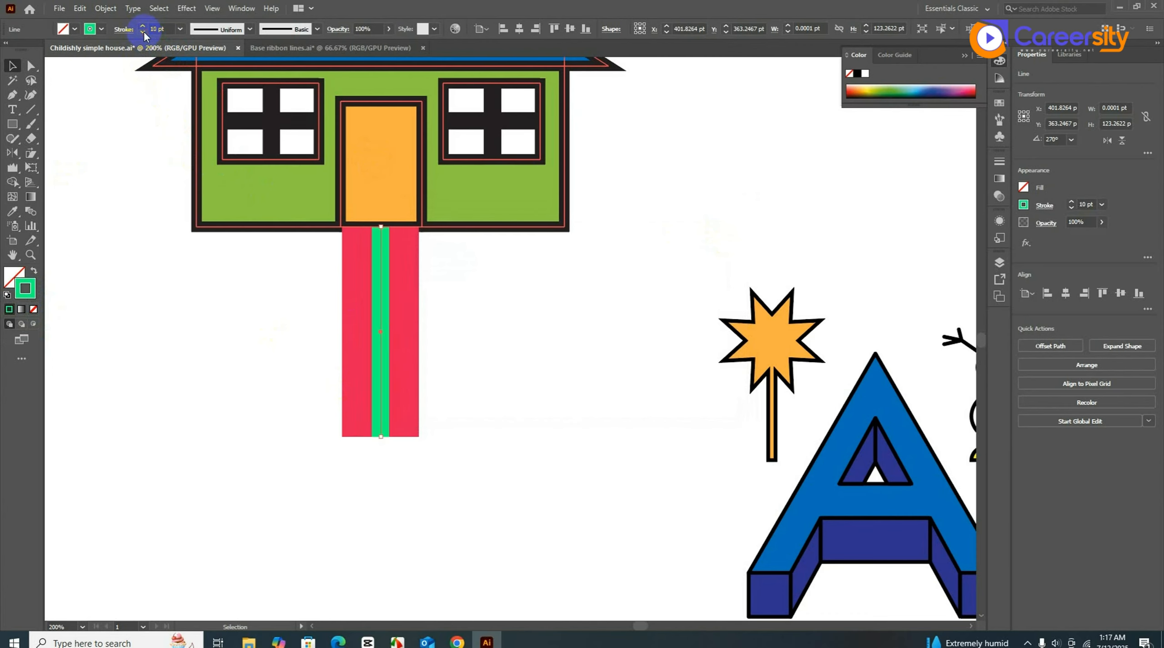
click(142, 32)
click(142, 32)
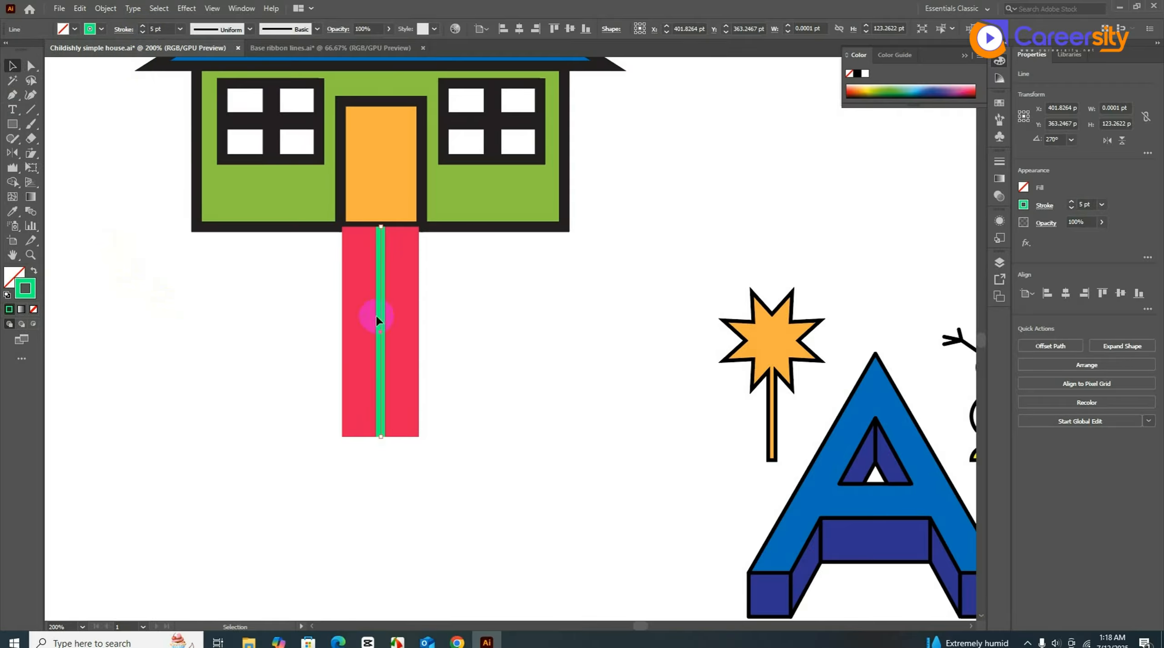
- Make the green centre line dashed with 12 pt dashes and 8 pt gaps
click(123, 30)
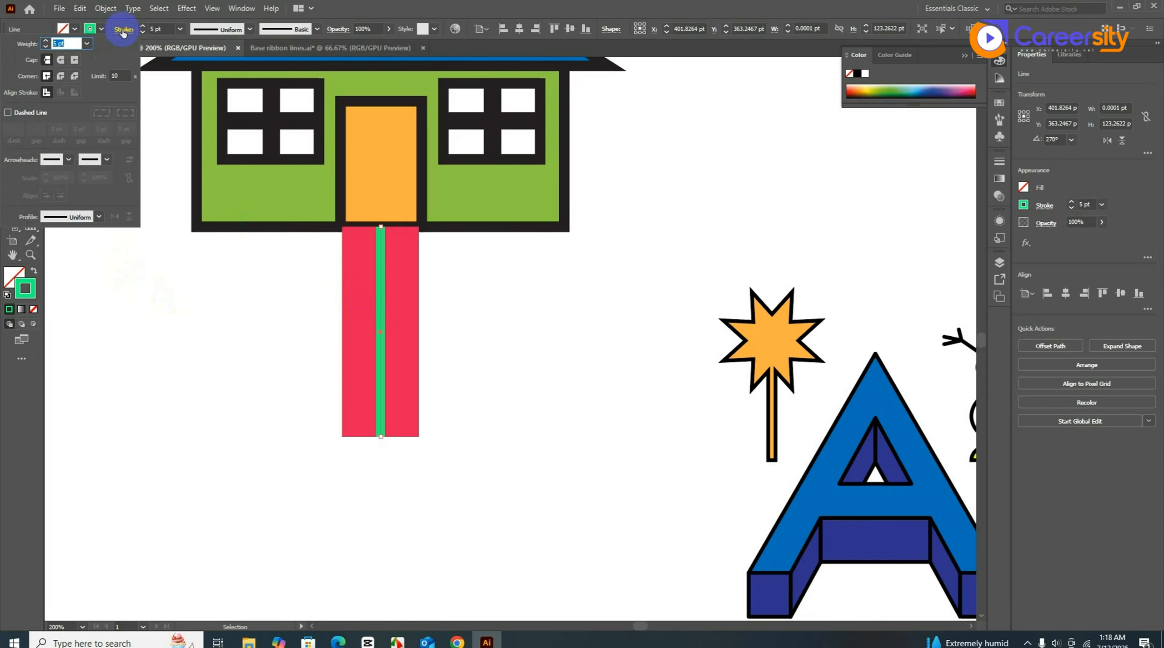
click(8, 112)
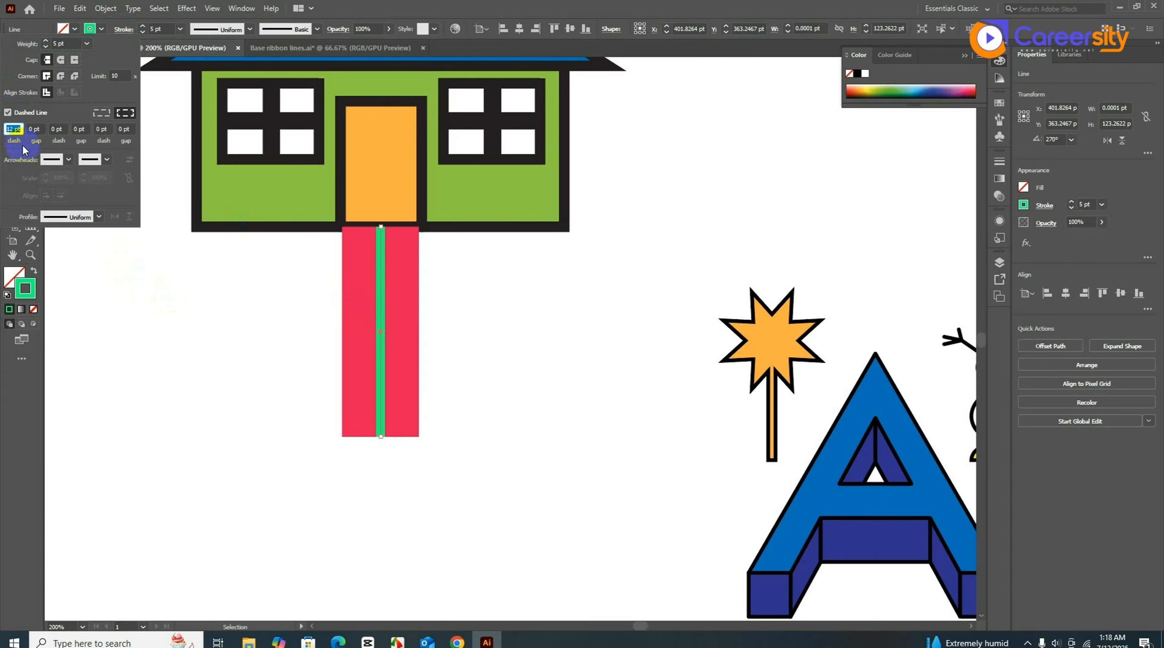
click(31, 129)
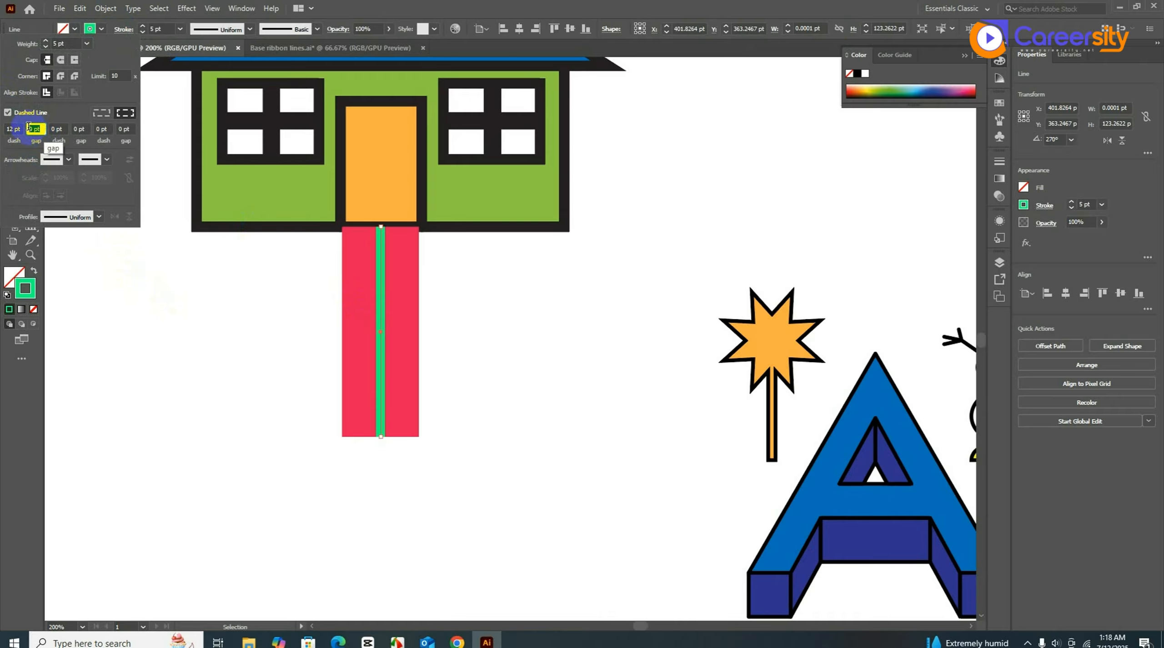
key(BackSpace)
text(8)
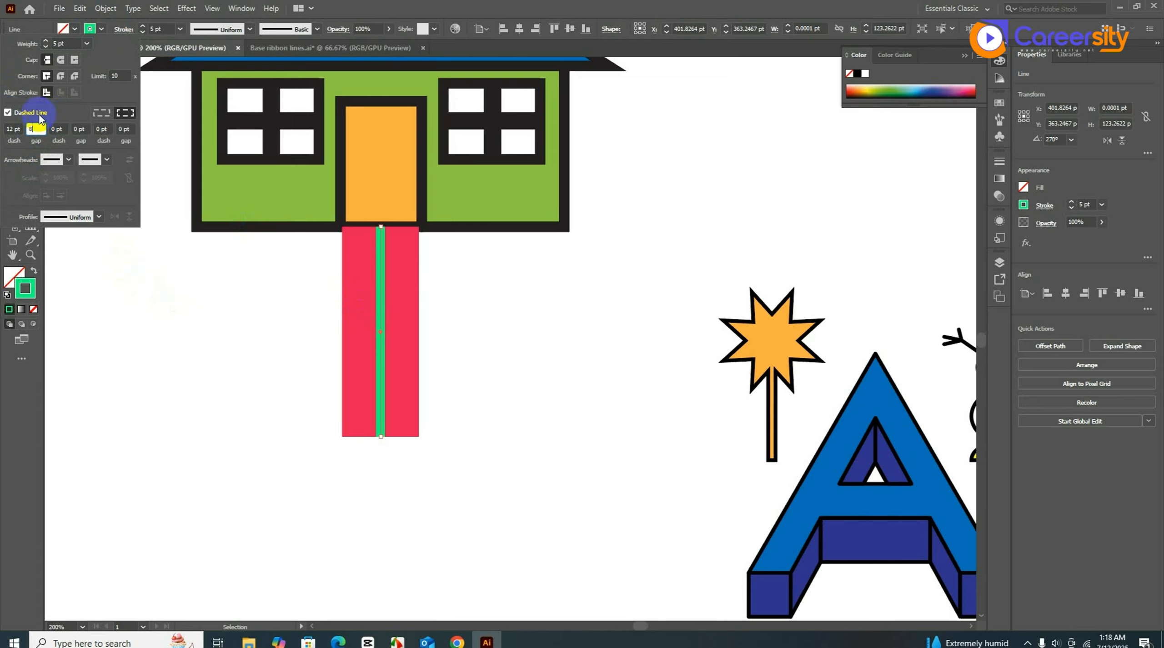
key(Return)
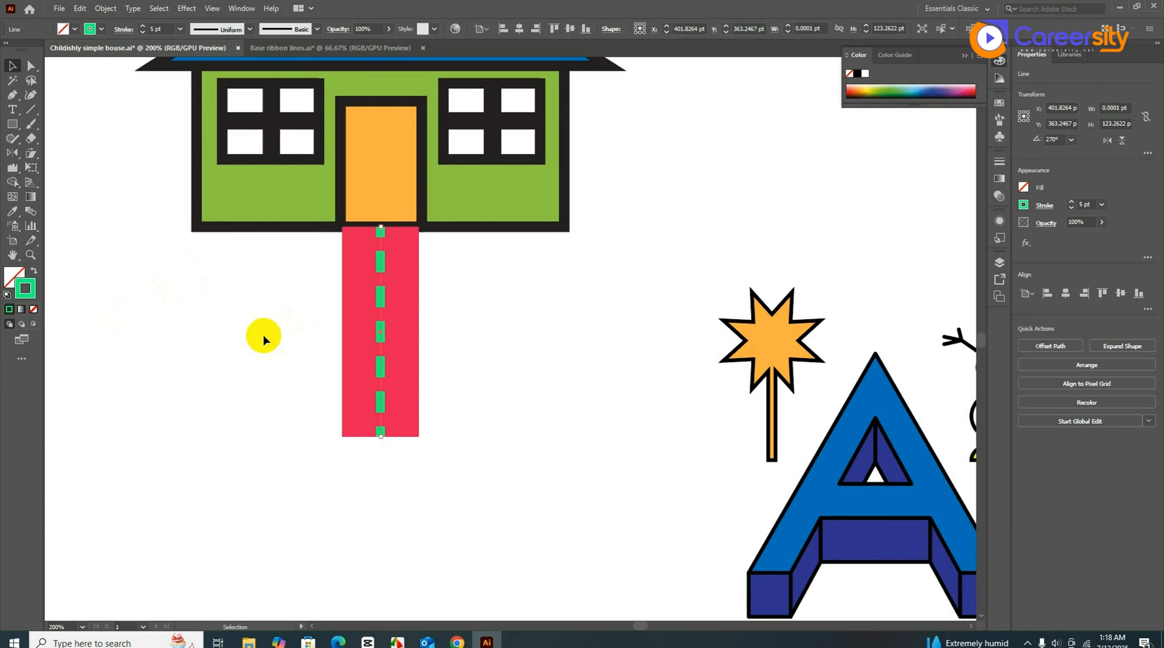
- Expand the bar and dashed centre line into shapes with Object > Expand
drag(236, 331, 450, 428)
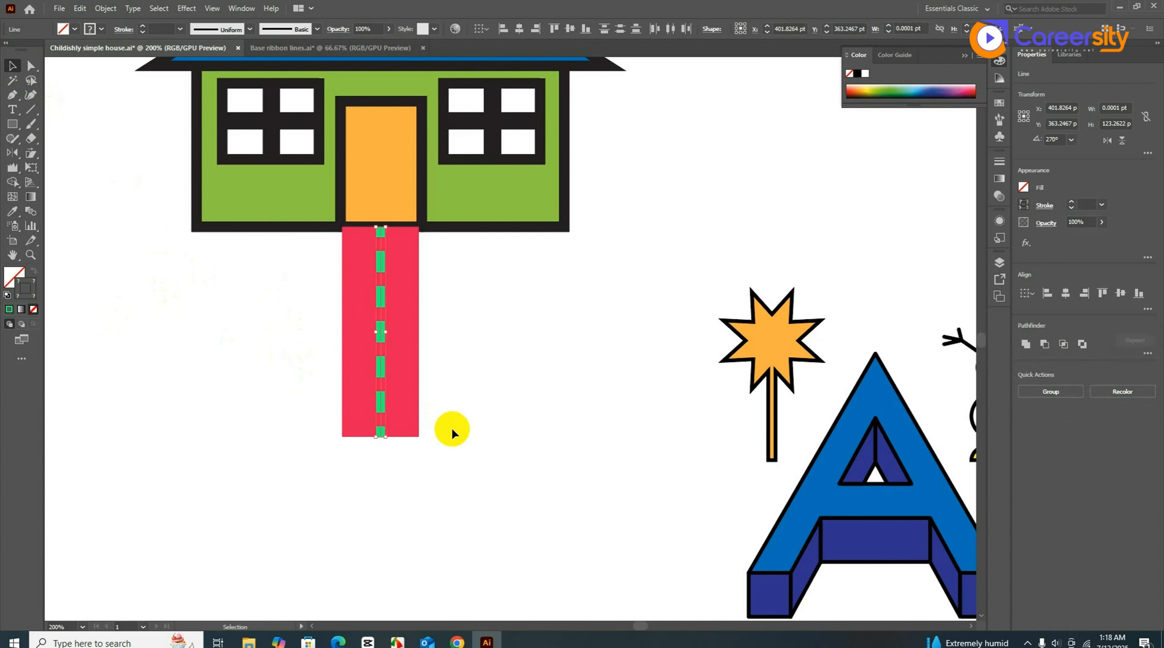
click(107, 8)
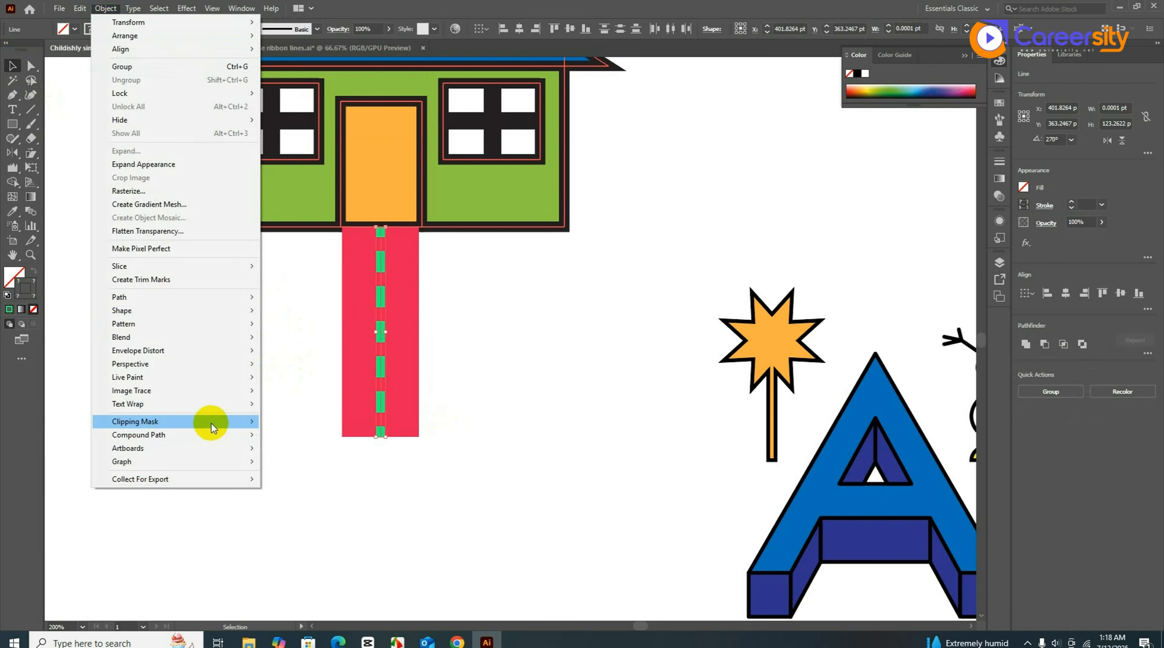
mouse_move(212, 424)
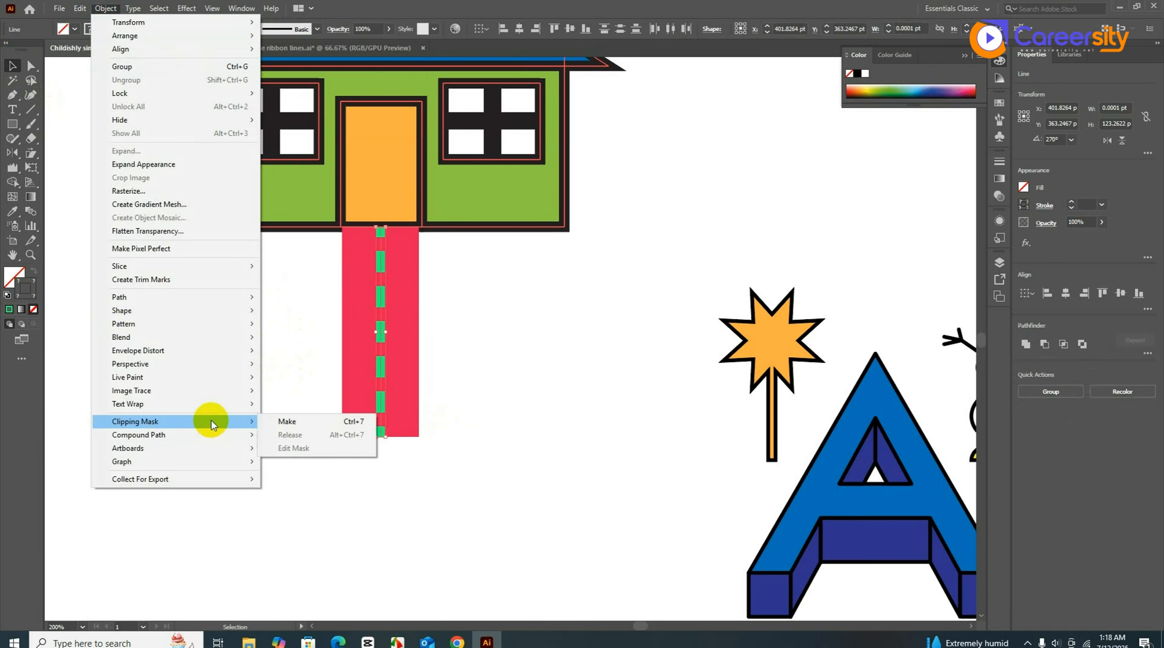
click(164, 174)
click(517, 473)
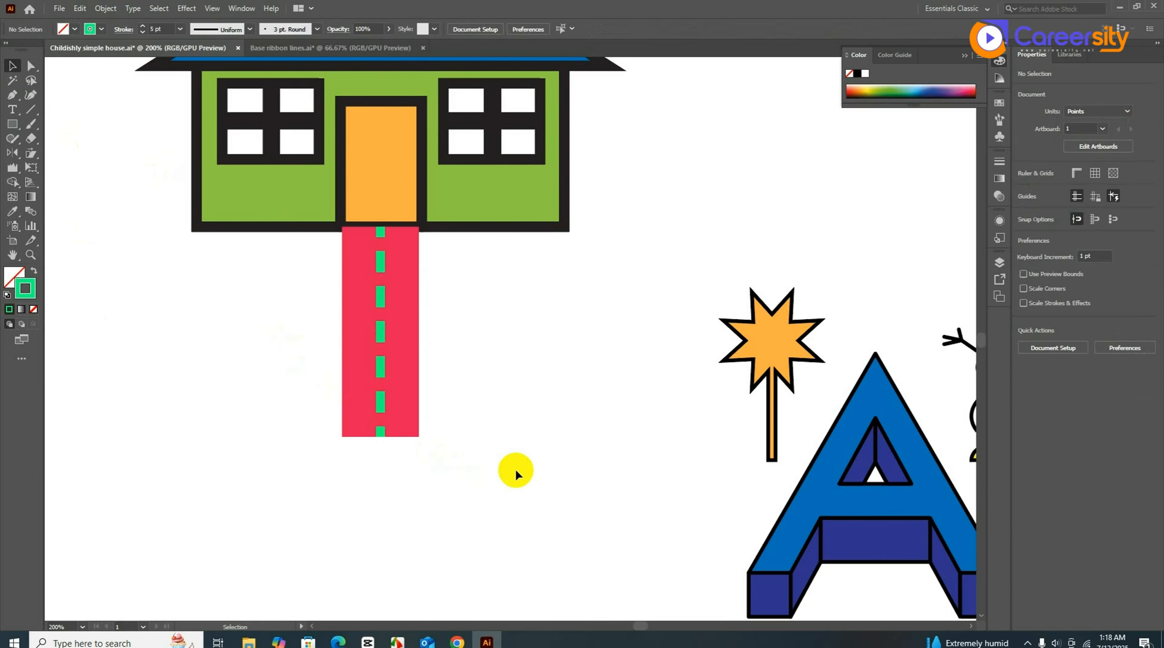
drag(543, 475, 291, 329)
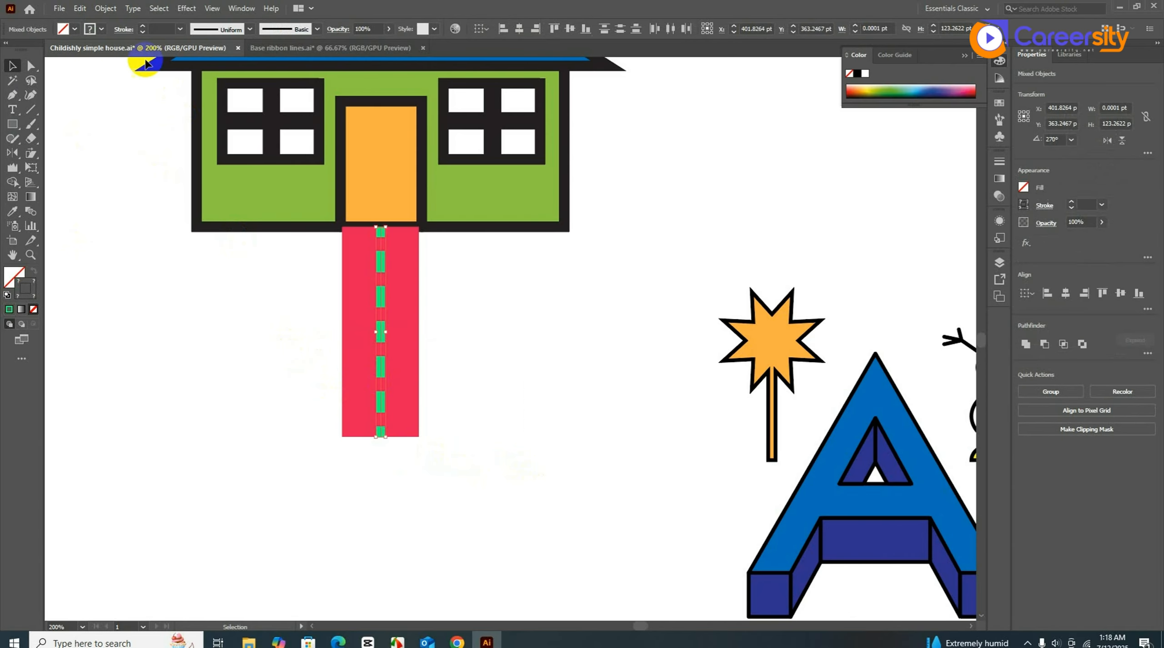
click(105, 8)
click(143, 150)
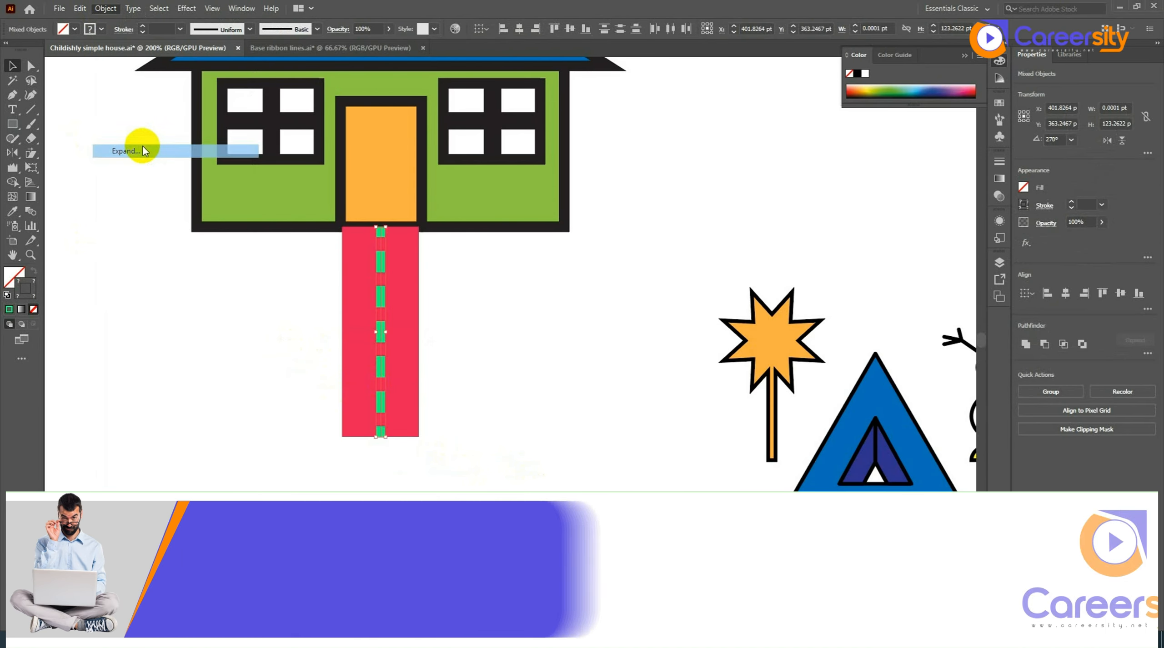
click(552, 390)
click(534, 389)
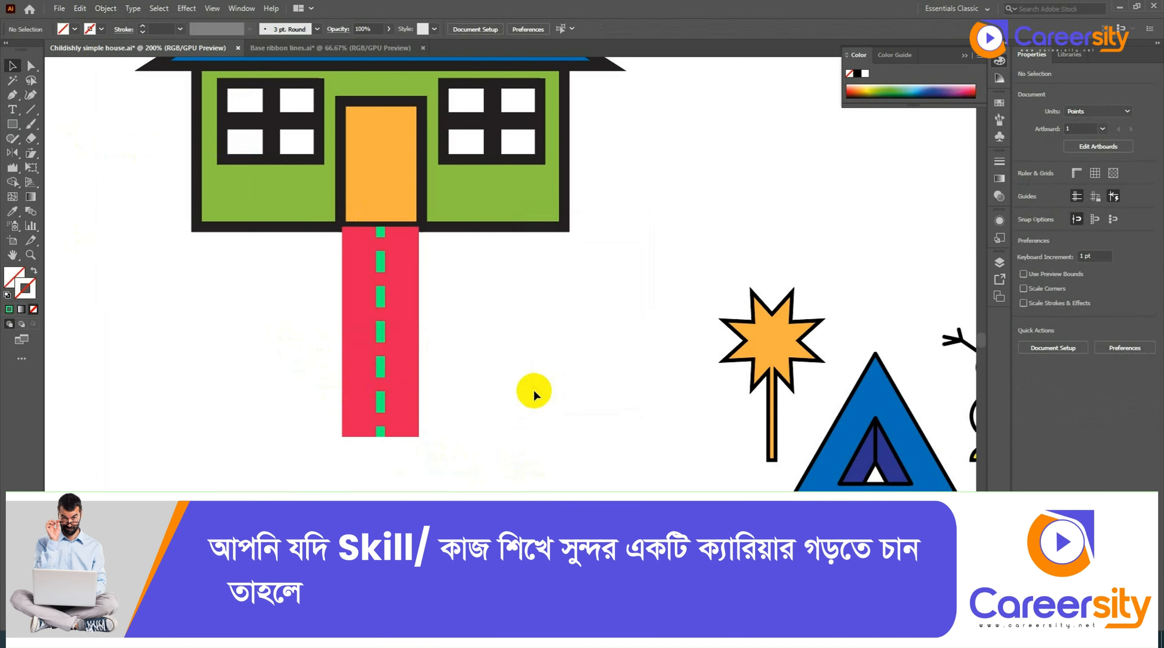
- Colour the dashes white by sampling the background, then reselect the lower road
click(381, 371)
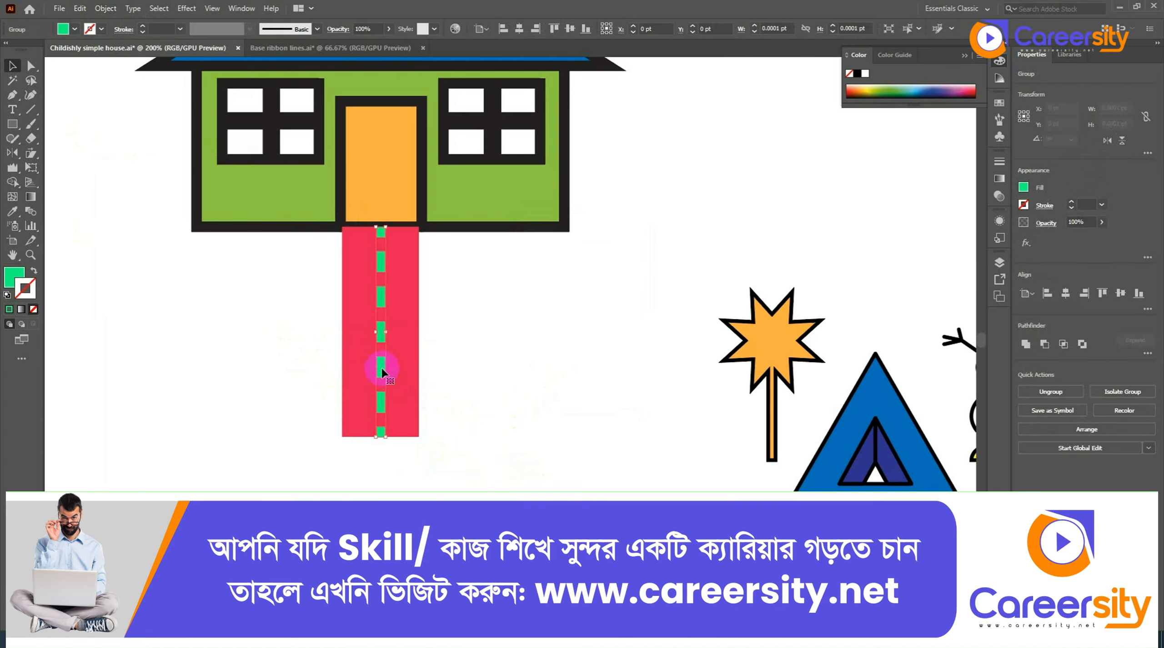
key(i)
click(611, 351)
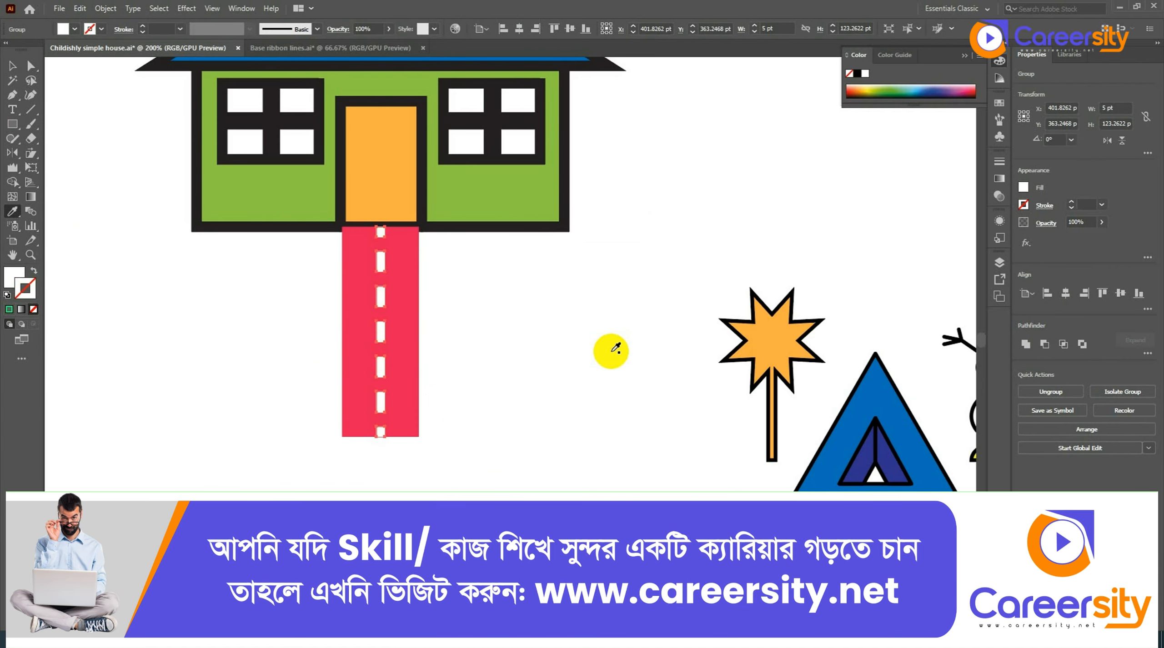
key(v)
click(174, 350)
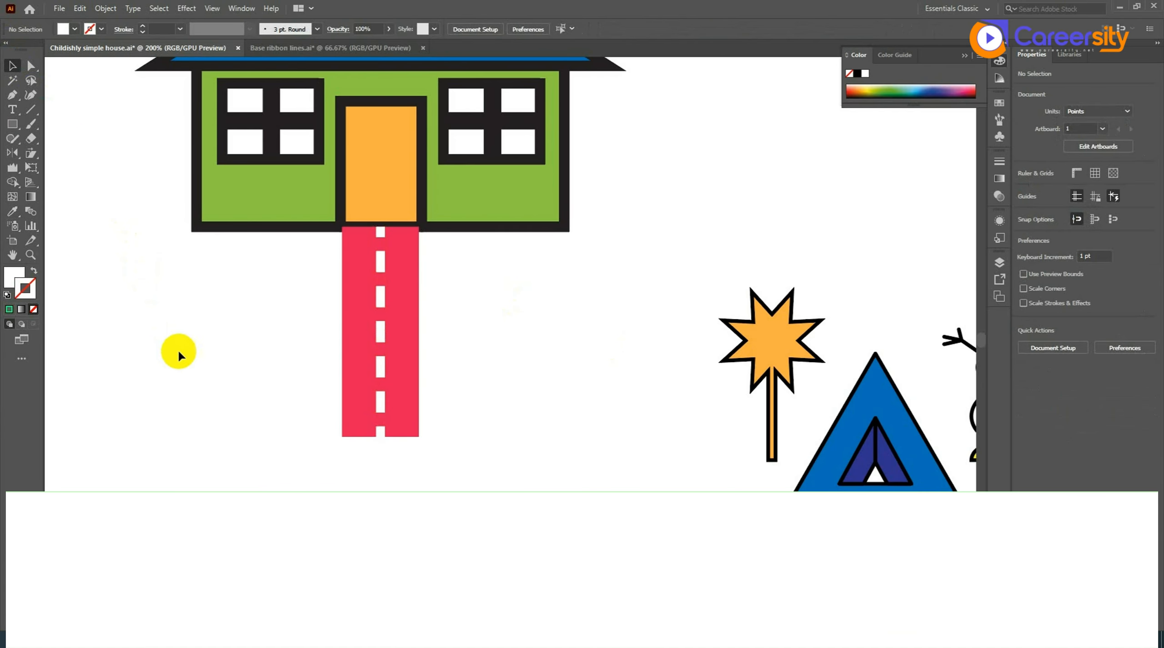
key(a)
drag(199, 368, 450, 441)
key(v)
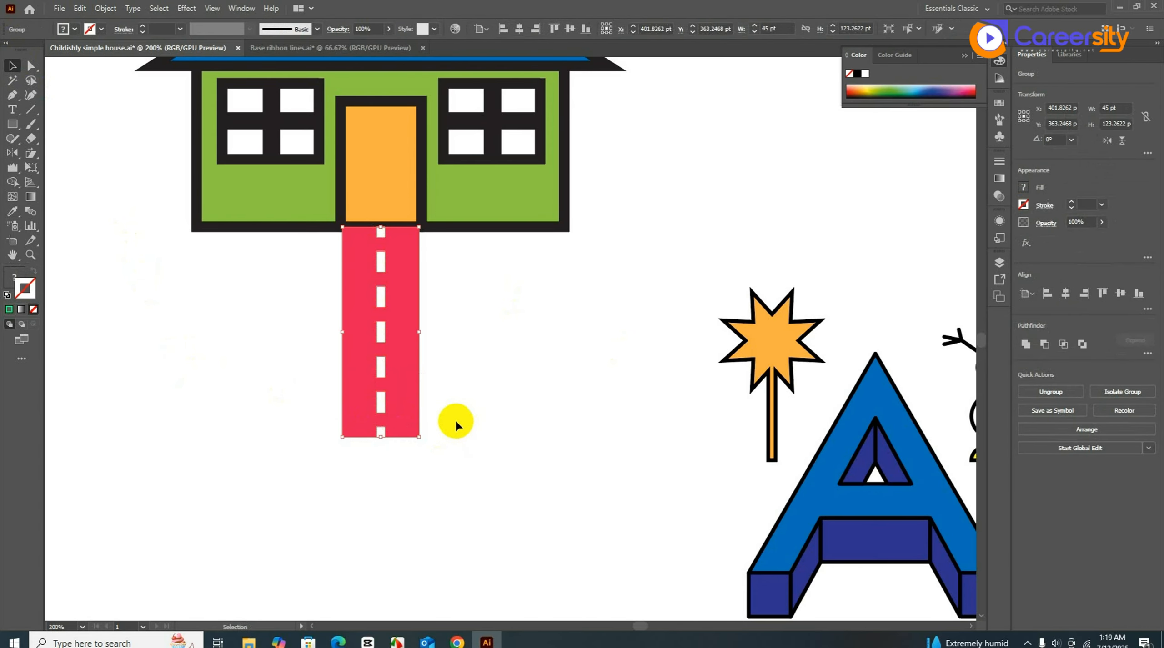
- Taper the red road's bottom end inward with Free Transform's Perspective Distort, then deselect
click(31, 168)
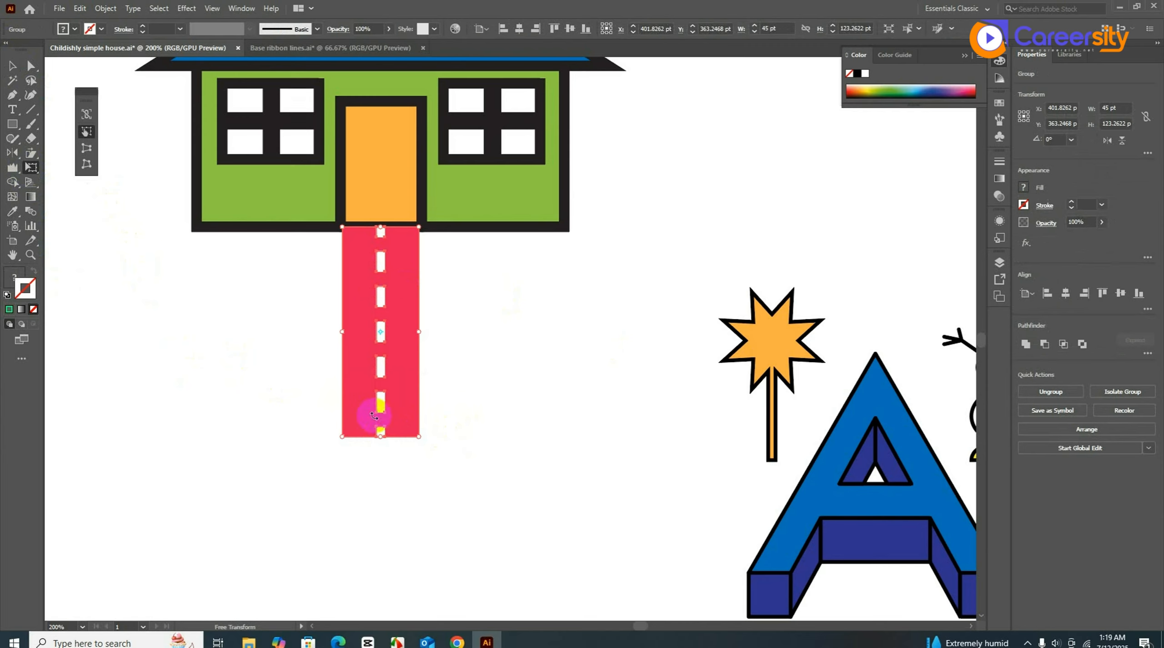
click(84, 132)
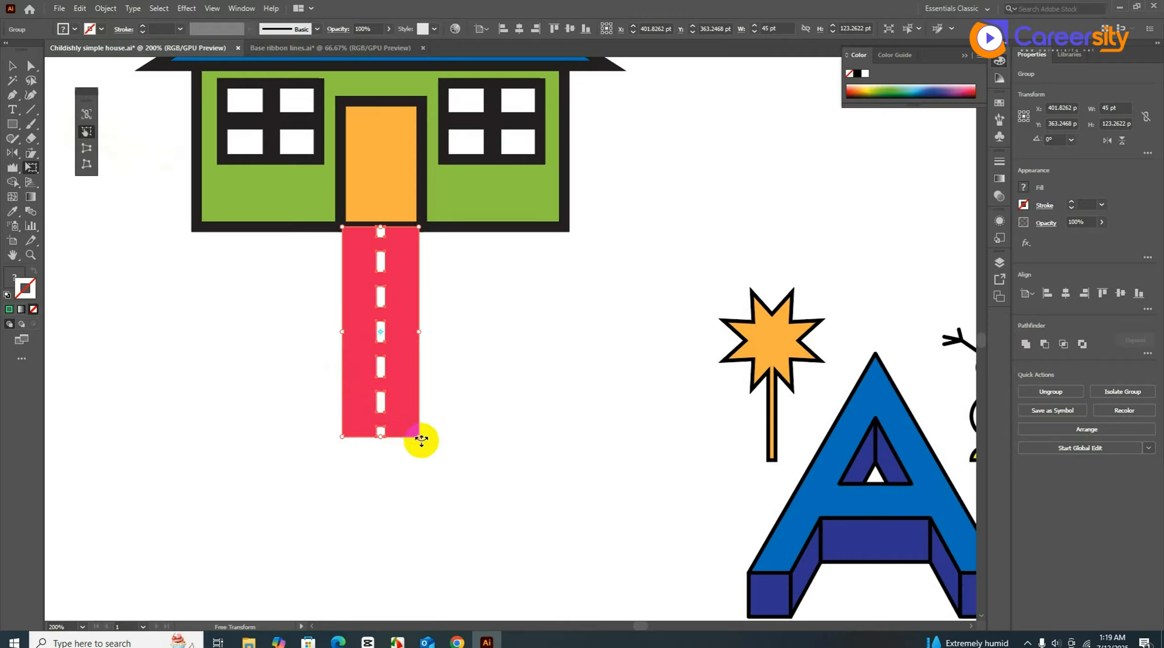
drag(419, 440, 394, 450)
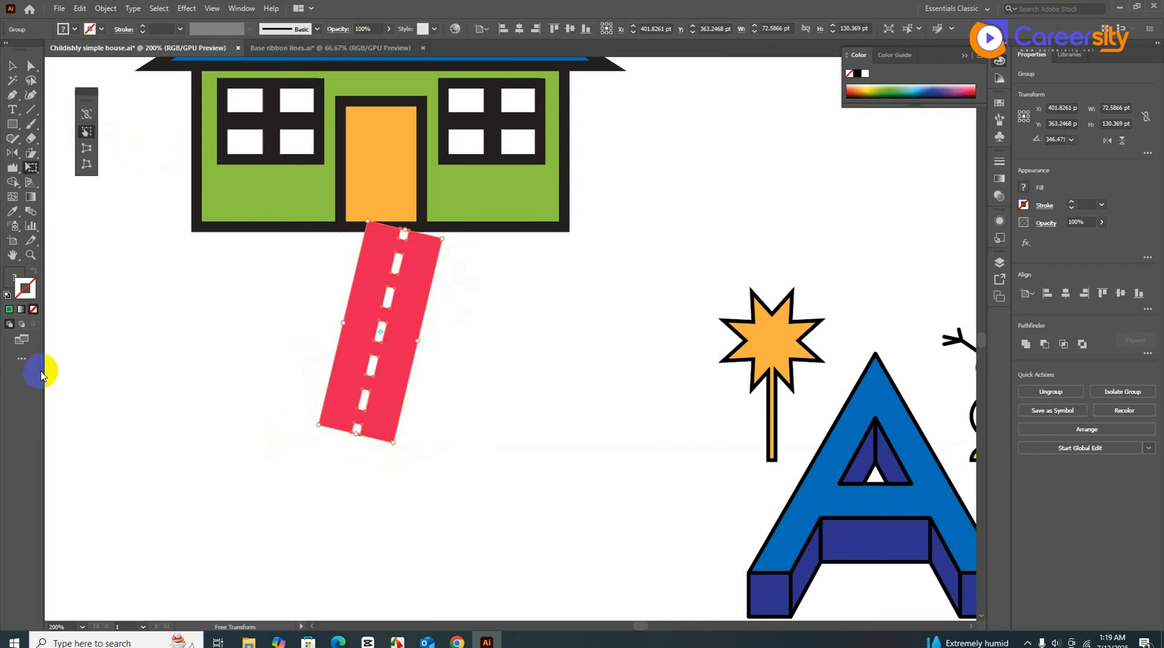
key(ctrl+z)
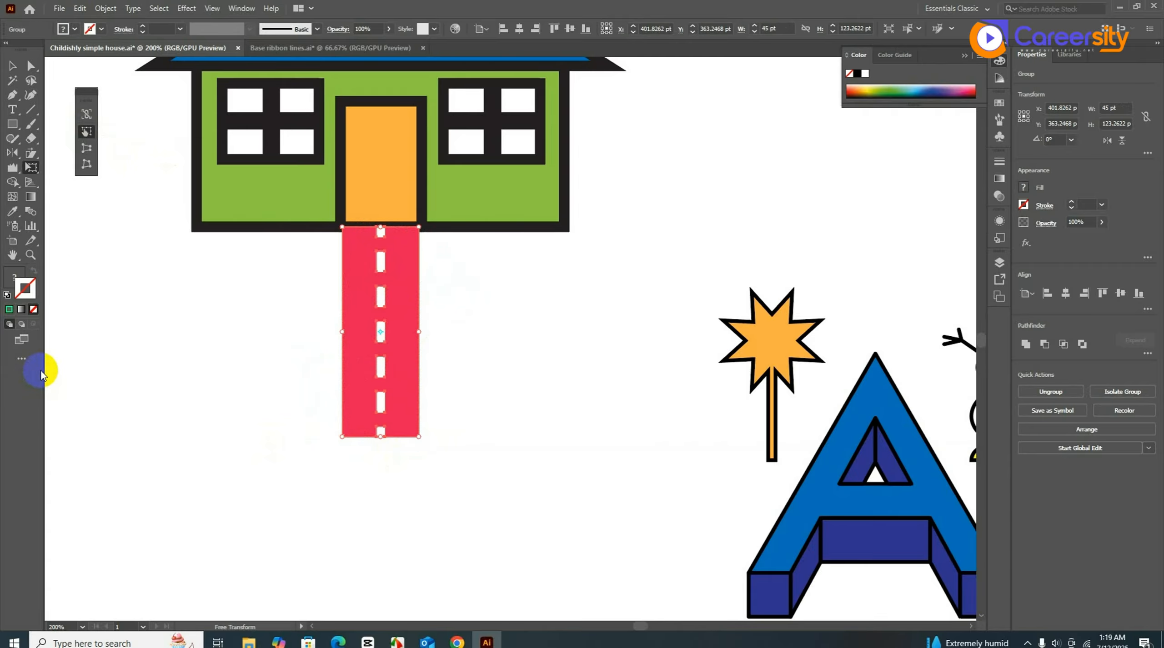
click(86, 148)
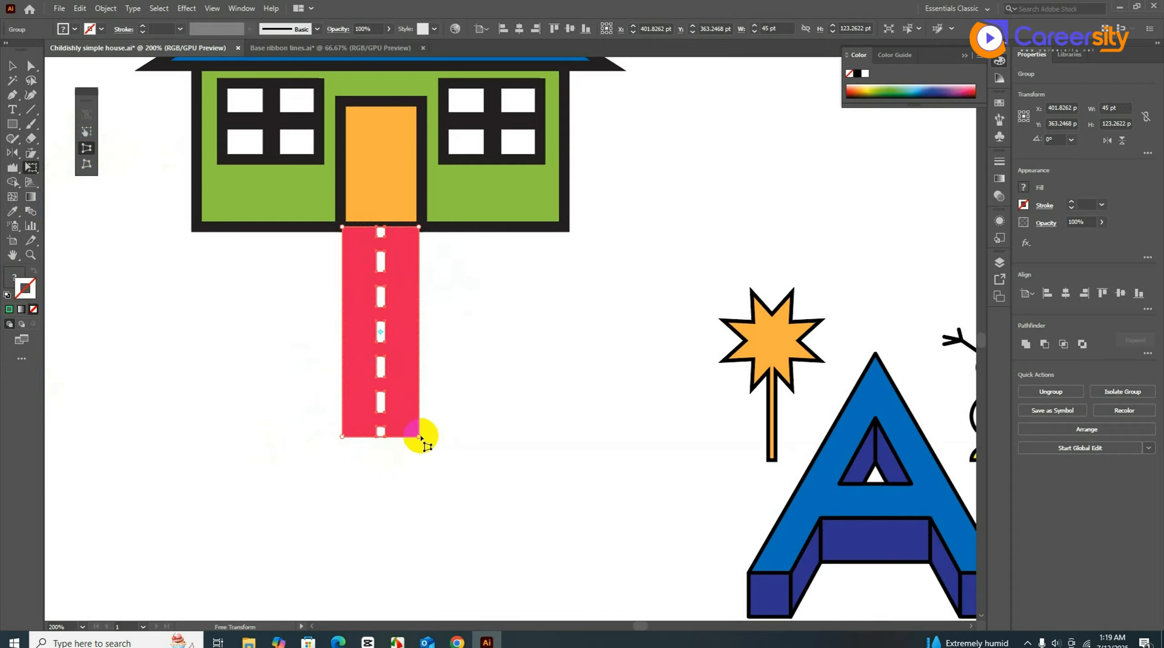
drag(420, 438, 395, 437)
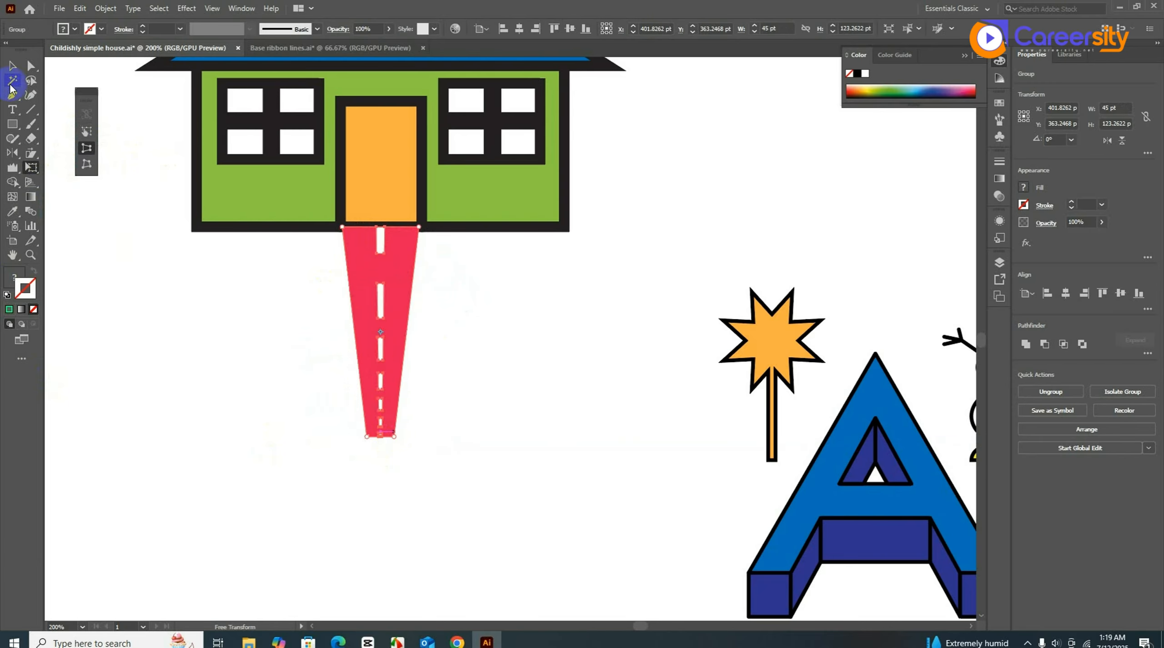
click(12, 67)
click(220, 452)
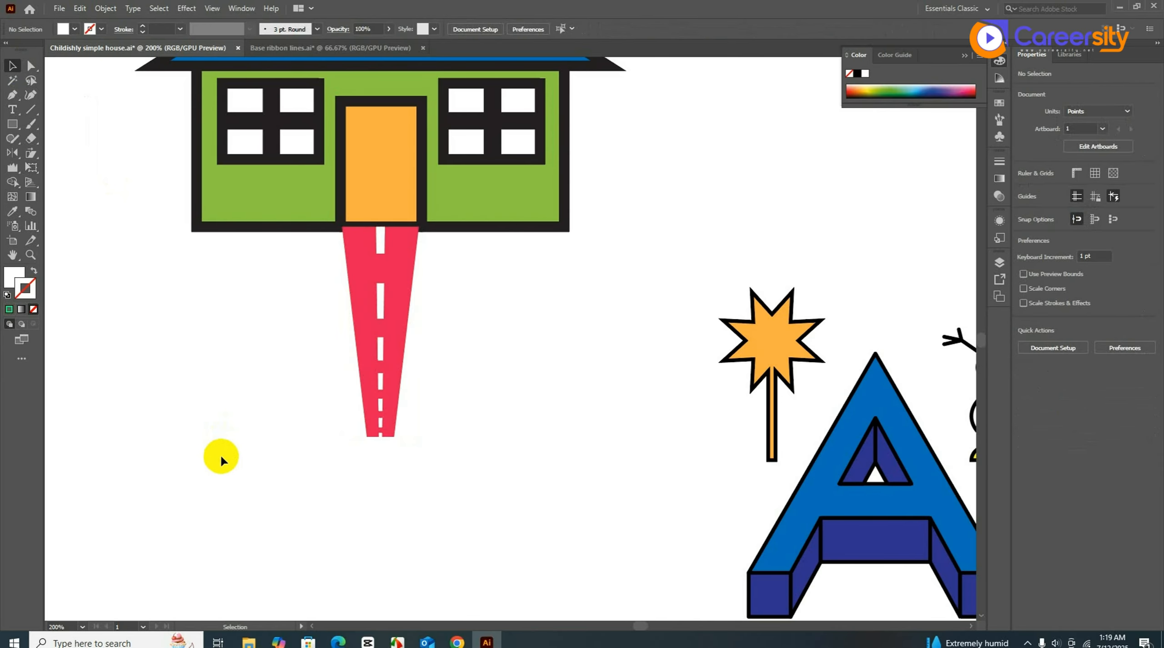
- Free Distort the road, pulling both top corners outward so it flares beneath the house
scroll(223, 462, down, 1)
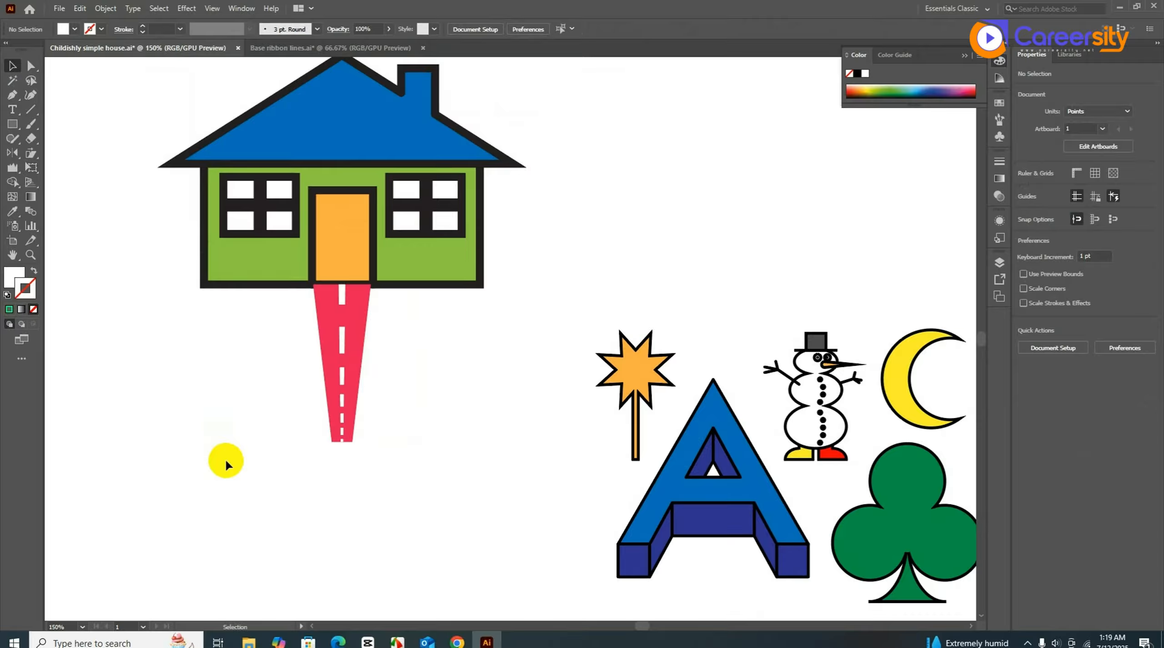
drag(226, 388, 411, 473)
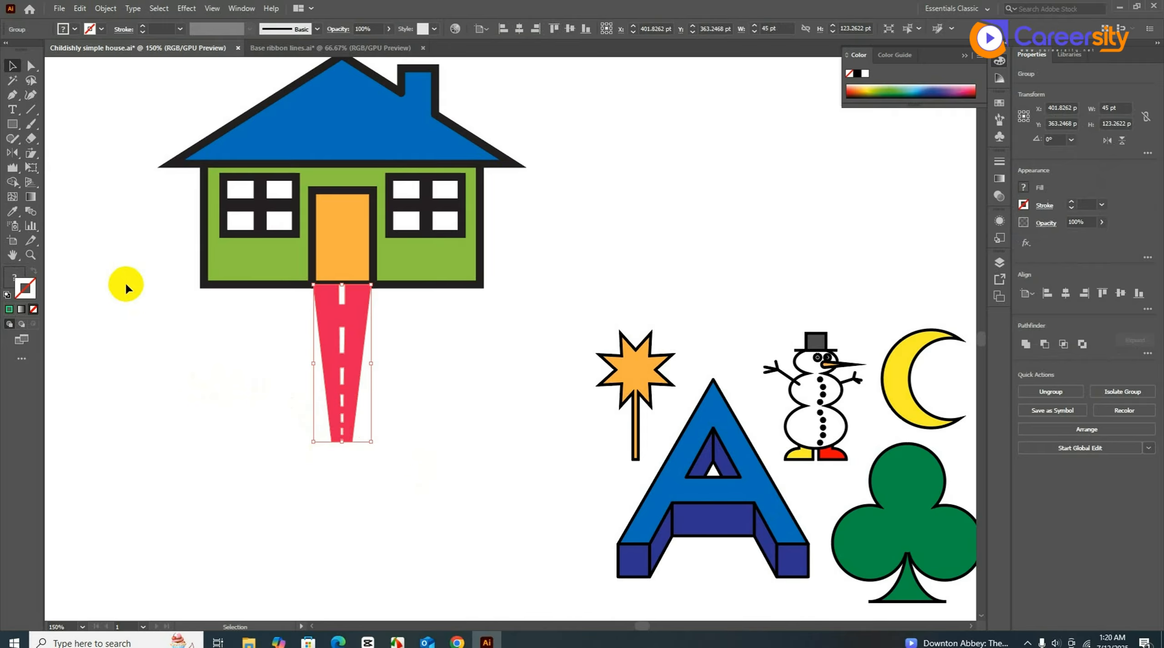
click(29, 167)
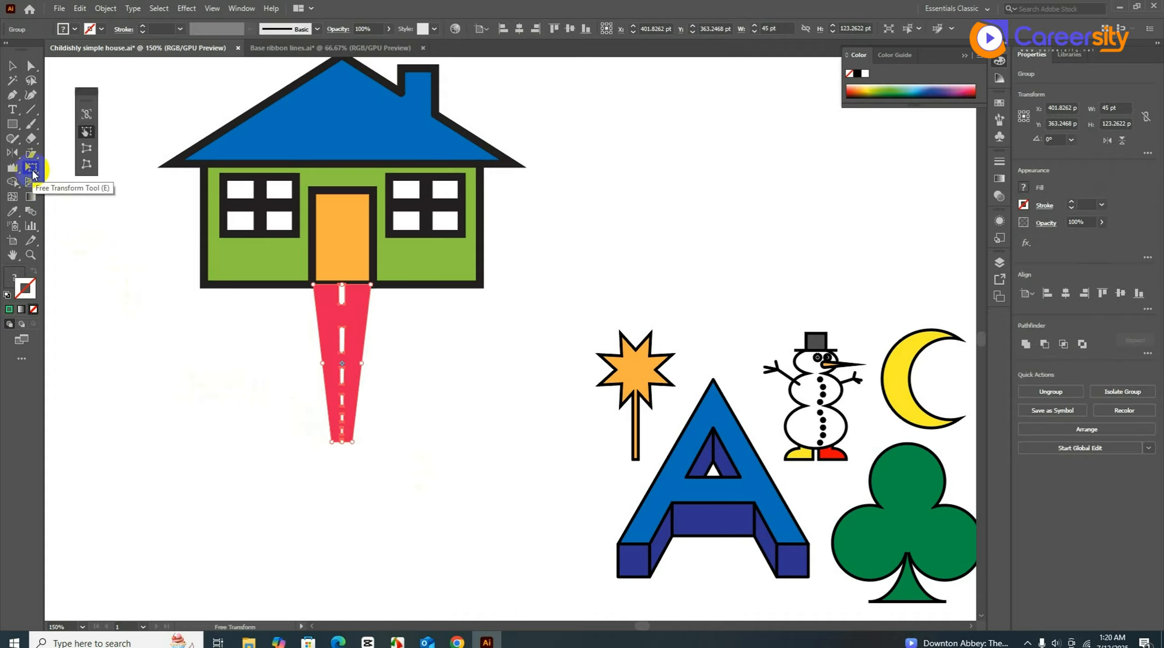
click(86, 164)
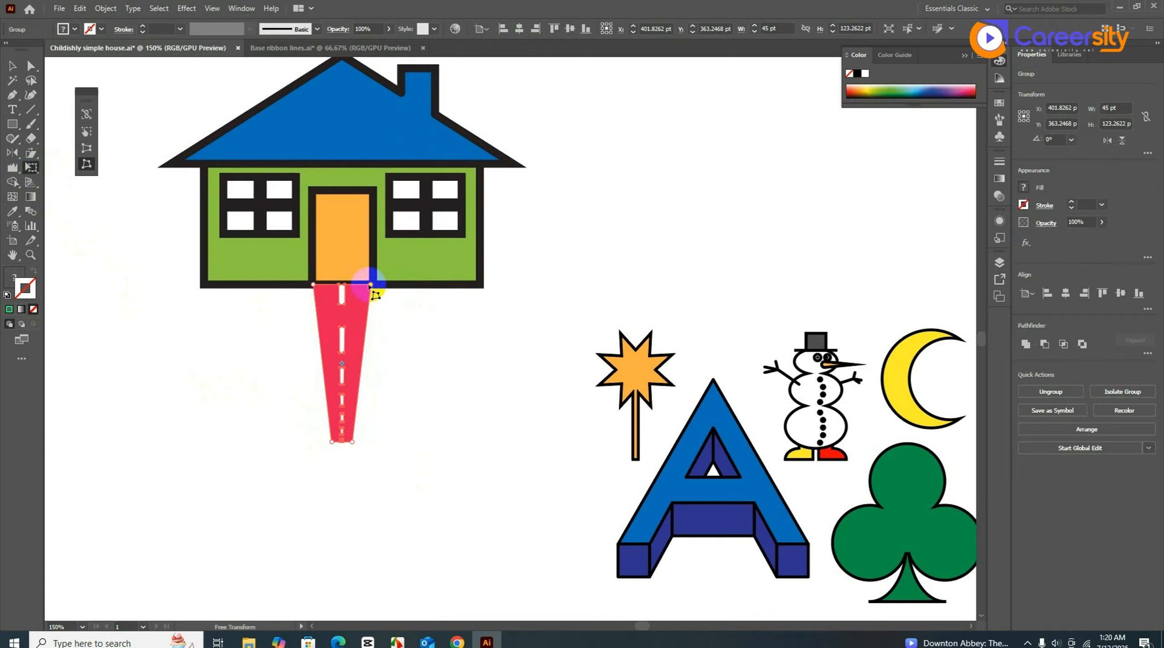
drag(371, 285, 385, 285)
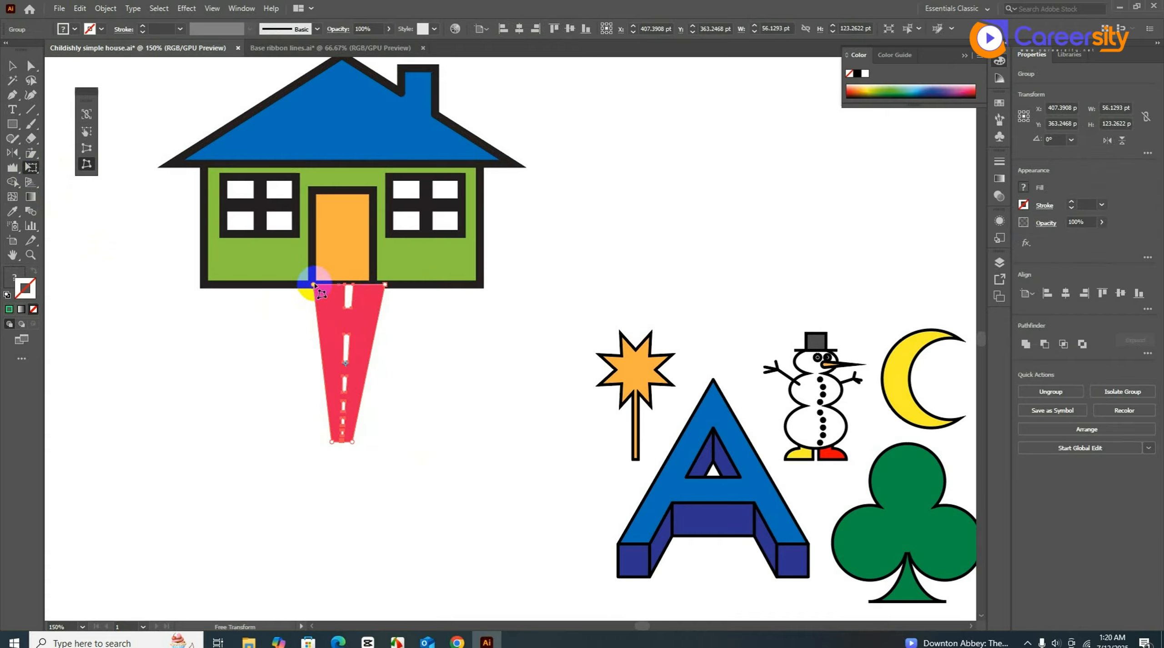
drag(314, 285, 300, 285)
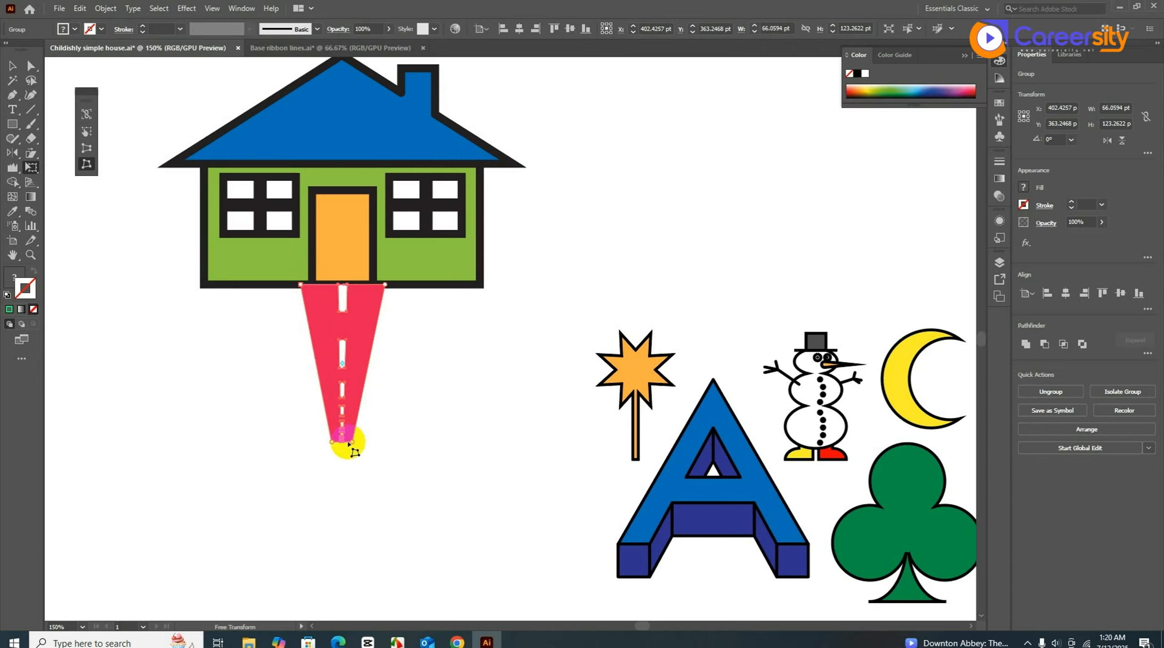
key(v)
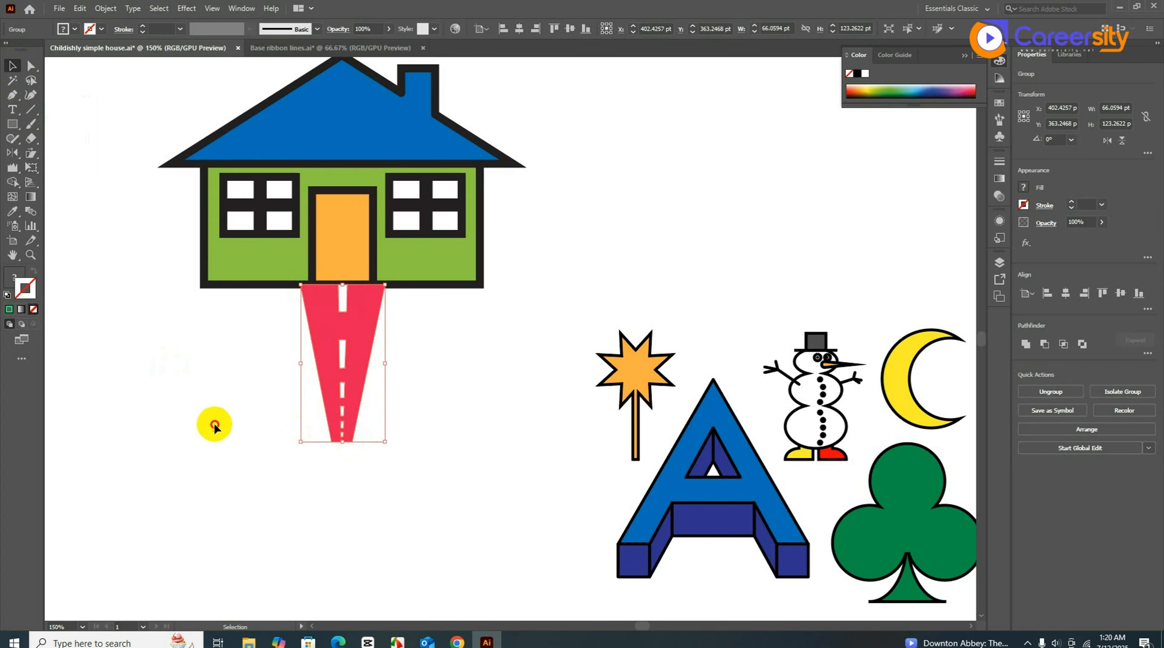
click(214, 425)
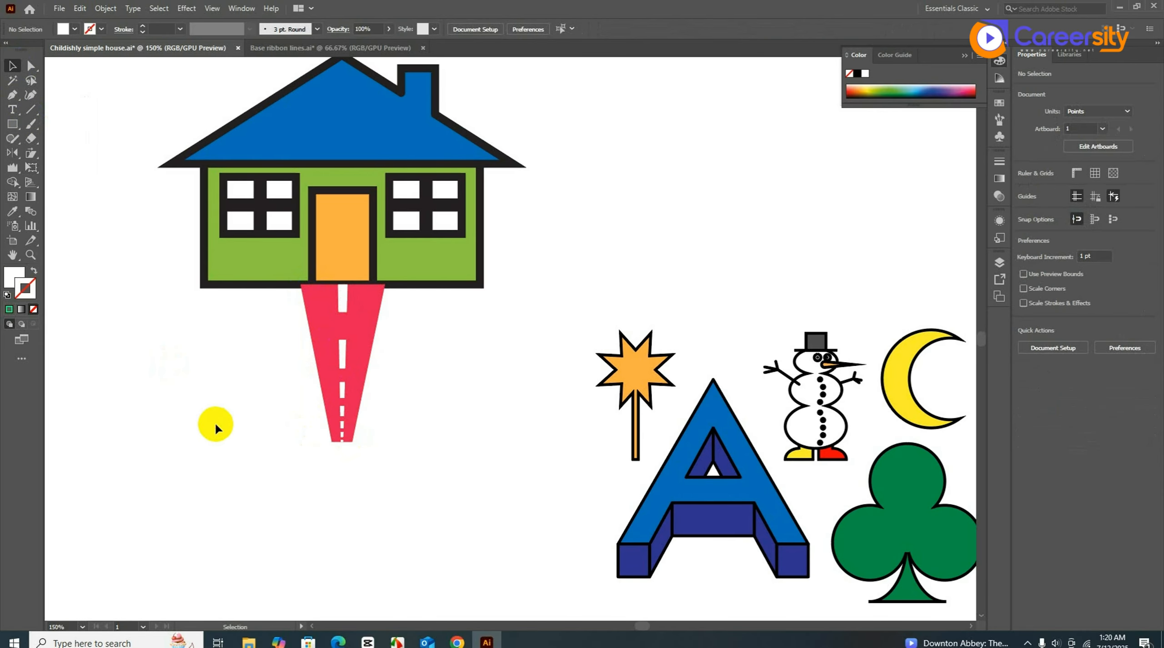
drag(214, 416, 387, 486)
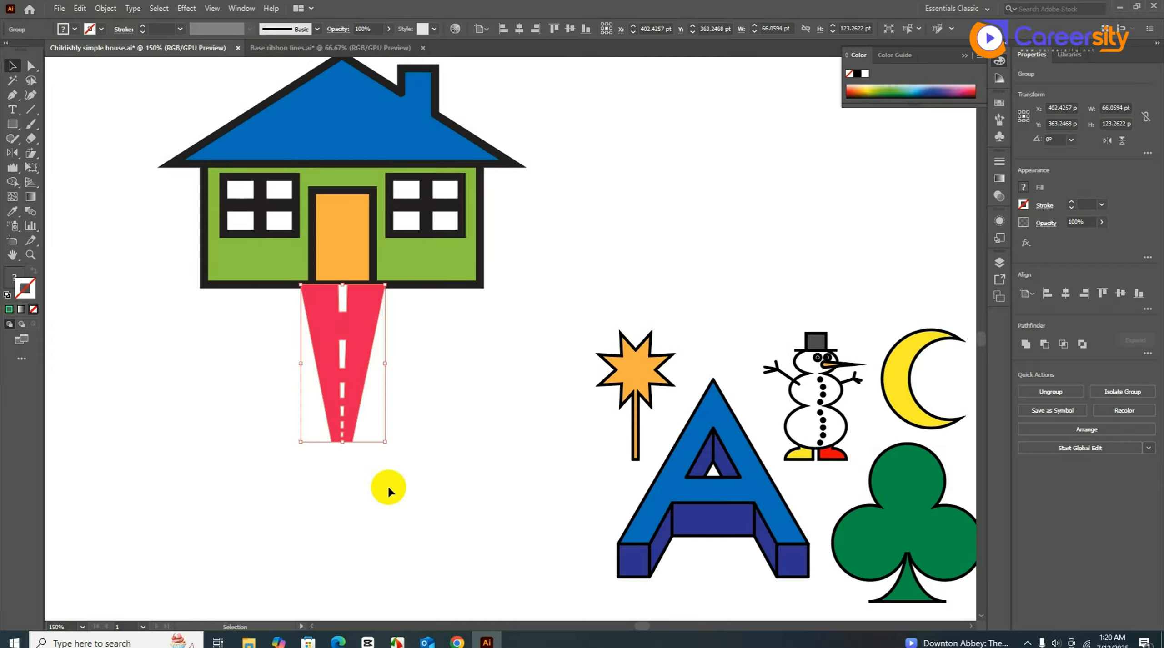
scroll(387, 485, down, 2)
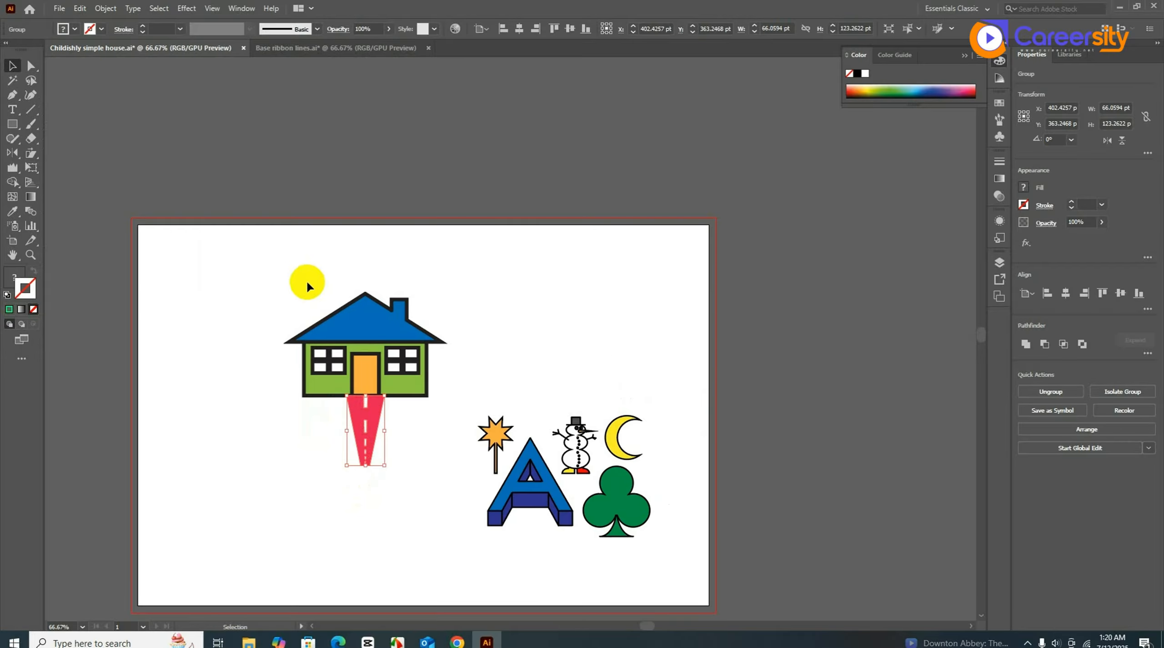
- Close the house document without saving and view the hexagons at 100%
click(244, 48)
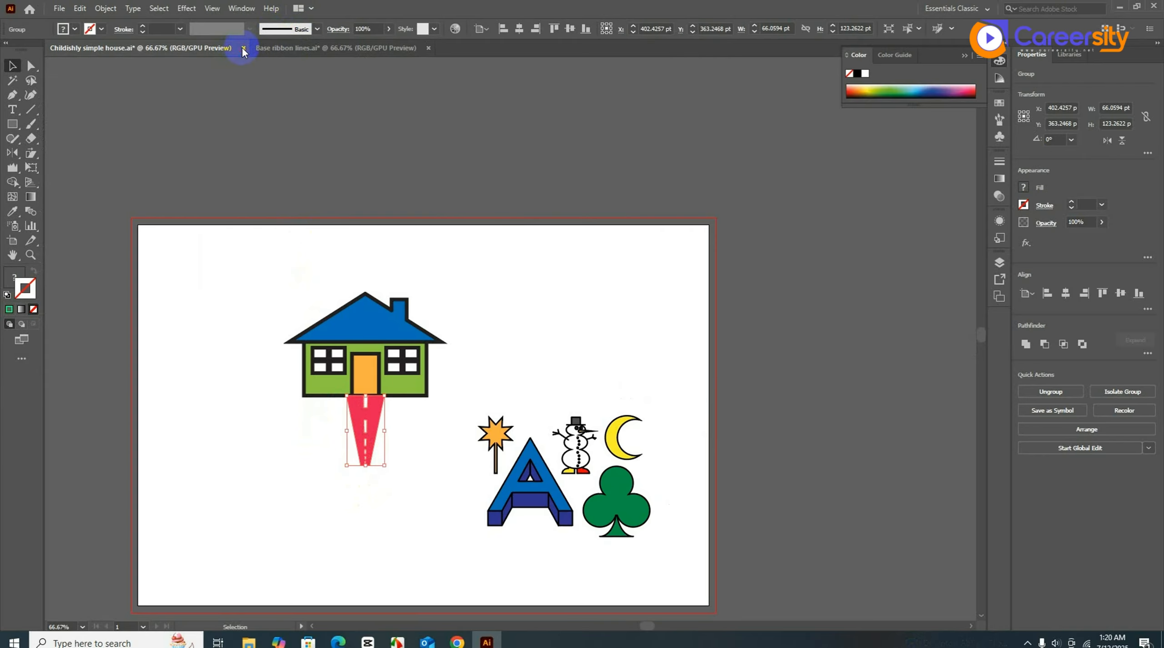
click(653, 340)
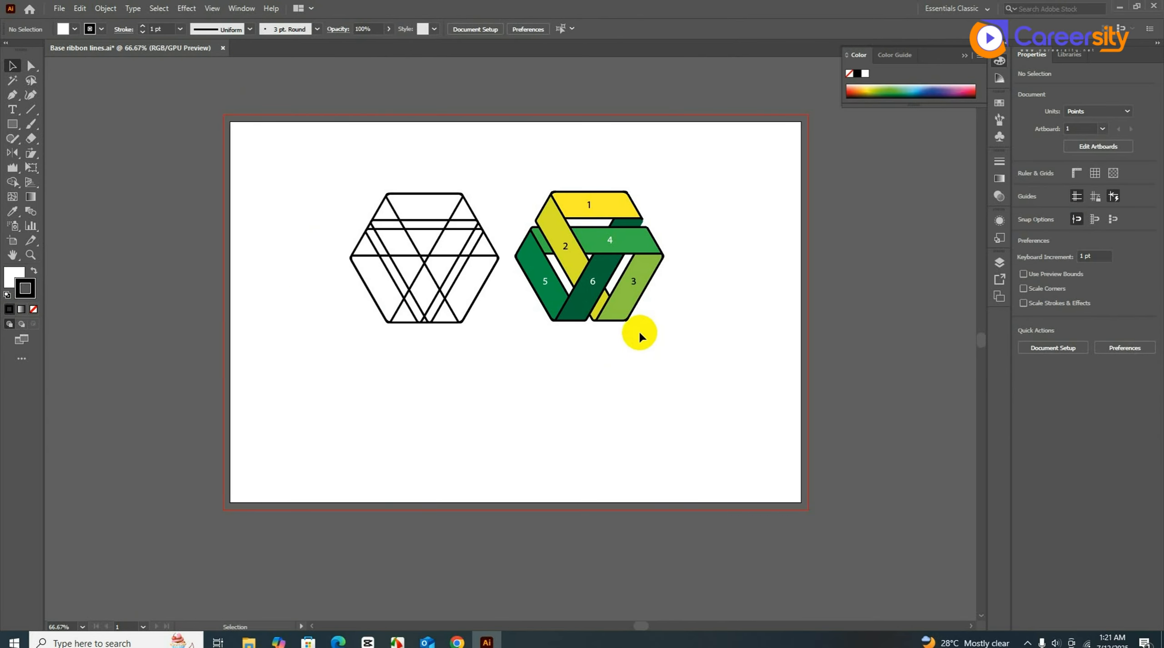
drag(667, 346, 664, 397)
ctrl+click(636, 346)
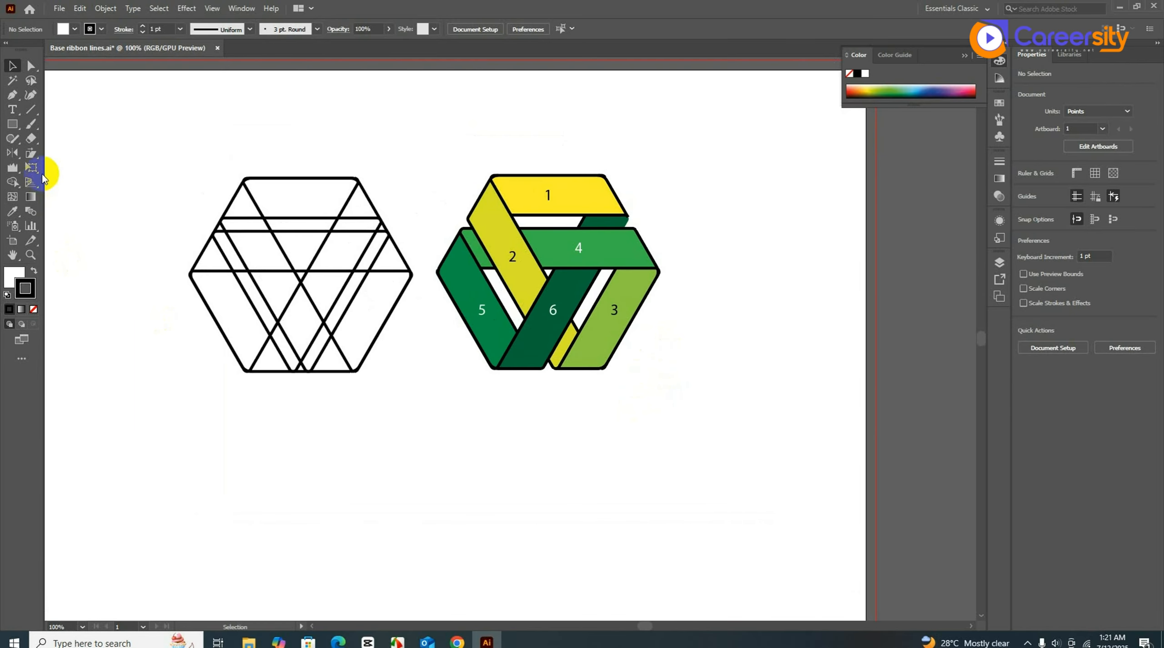
- Check the Shape Builder flyout, then marquee-select only the left line-grid hexagon
click(14, 184)
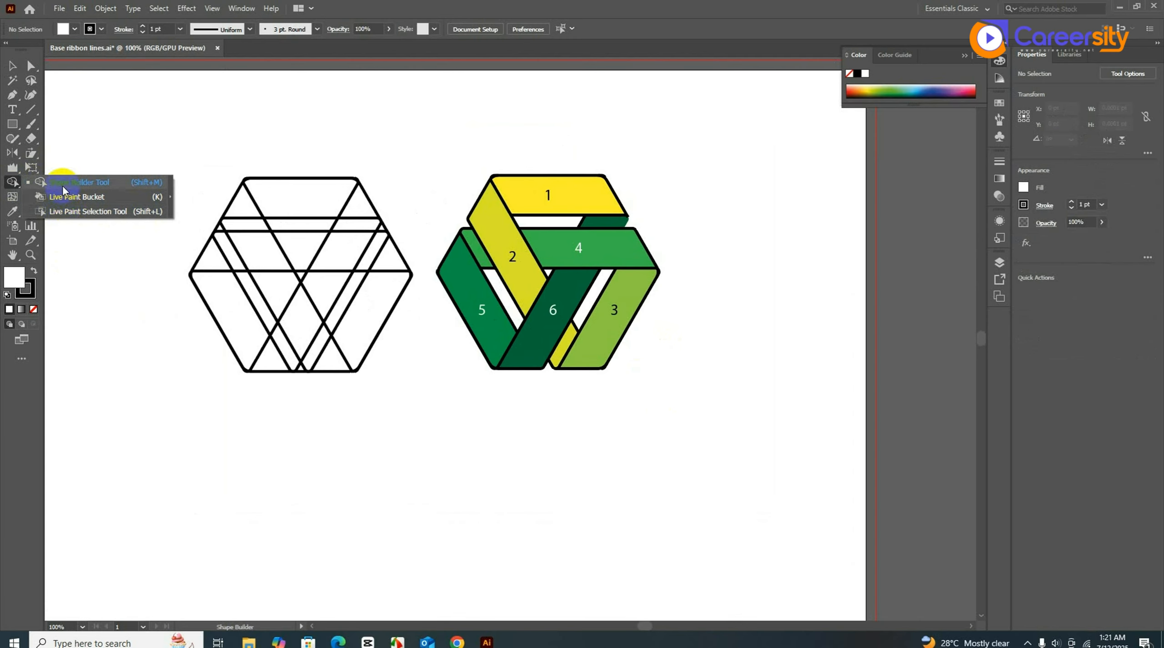
key(v)
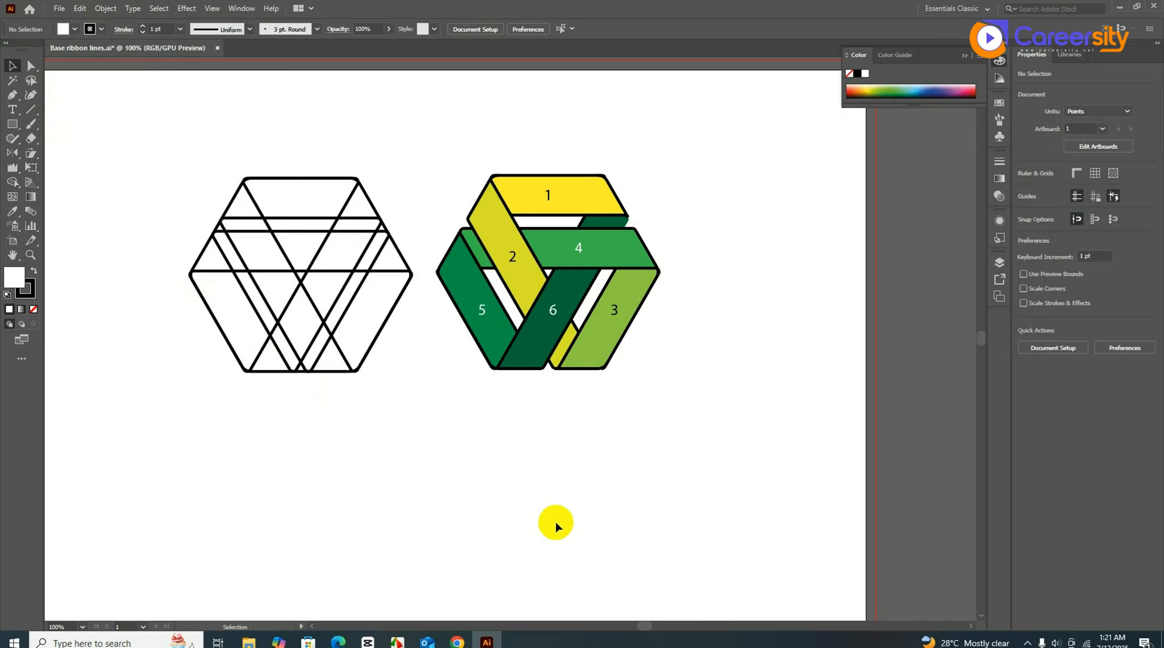
drag(143, 146, 426, 468)
drag(725, 440, 459, 152)
click(637, 440)
scroll(637, 440, down, 1)
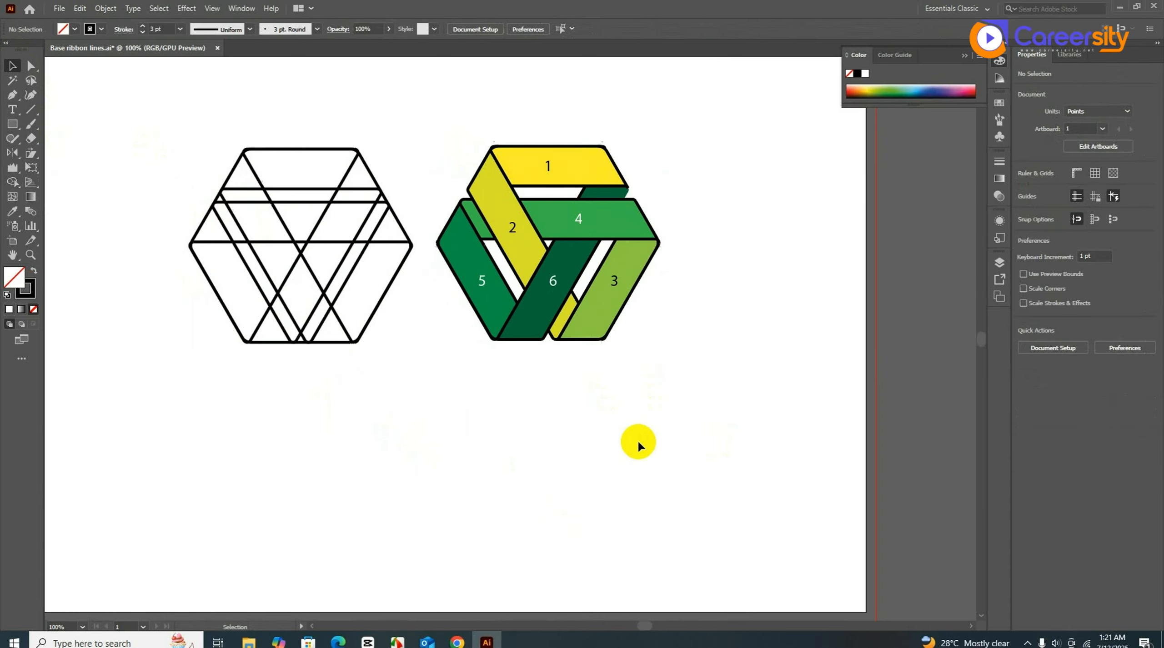
drag(157, 123, 410, 372)
drag(729, 400, 451, 119)
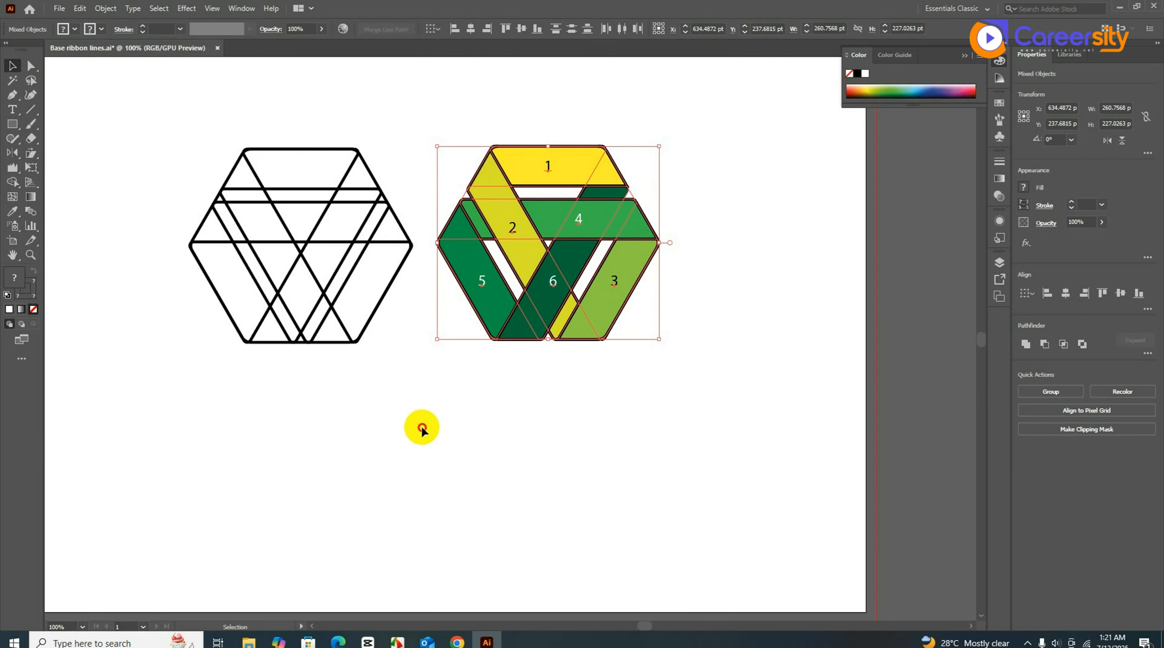
drag(422, 429, 149, 119)
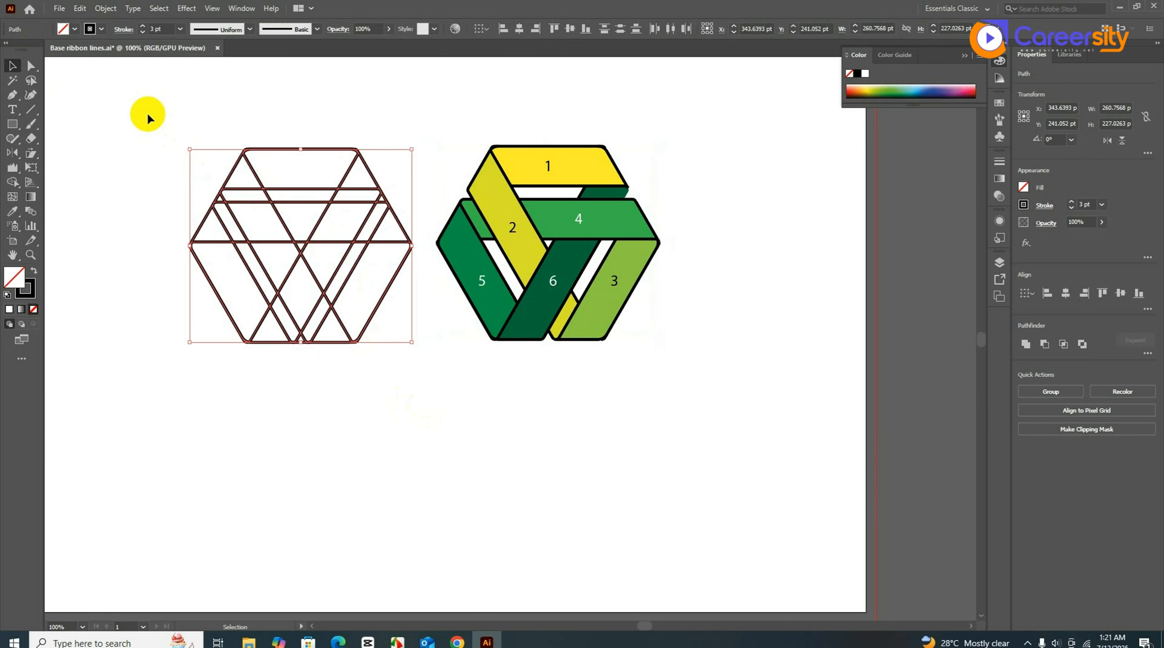
- Alt-drag the line-grid hexagon down-right to place a duplicate below the originals
scroll(241, 209, down, 2)
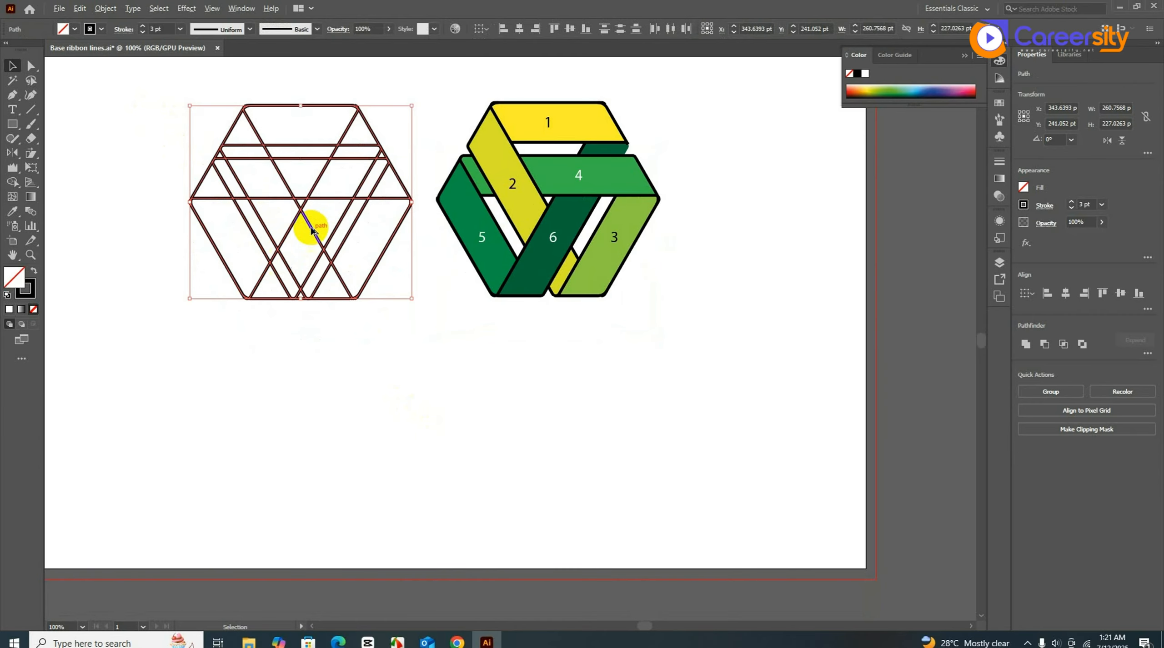
drag(299, 208, 479, 430)
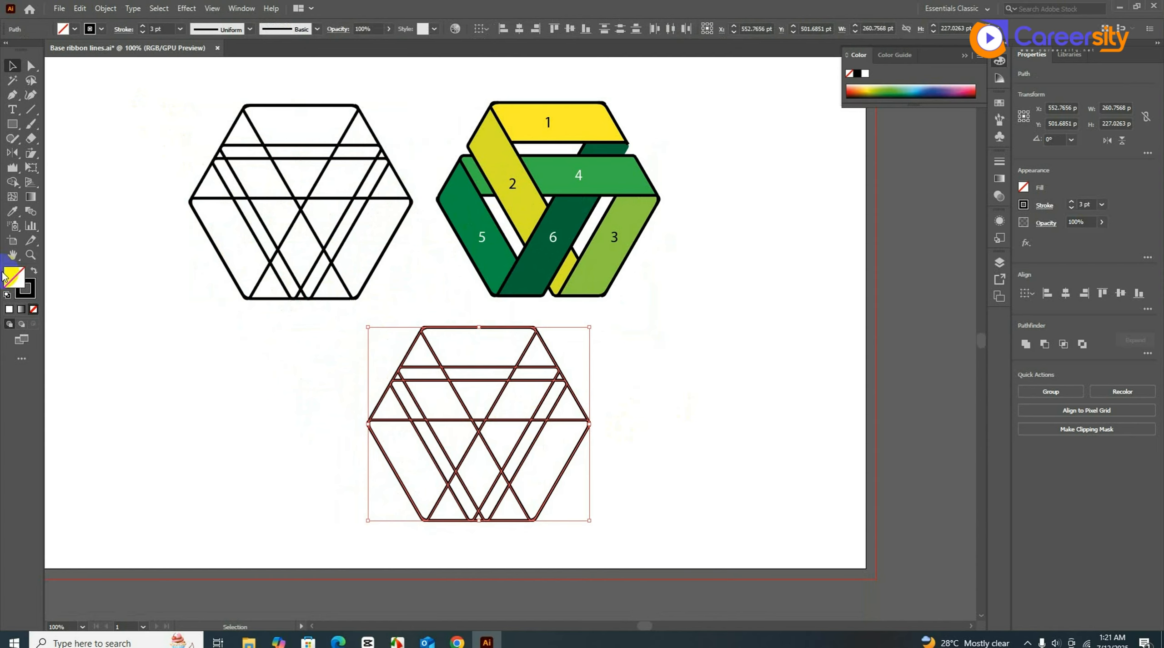
- With Shape Builder, merge the copy's upper-right triangle and top band, then swap to black fill, no stroke
click(12, 183)
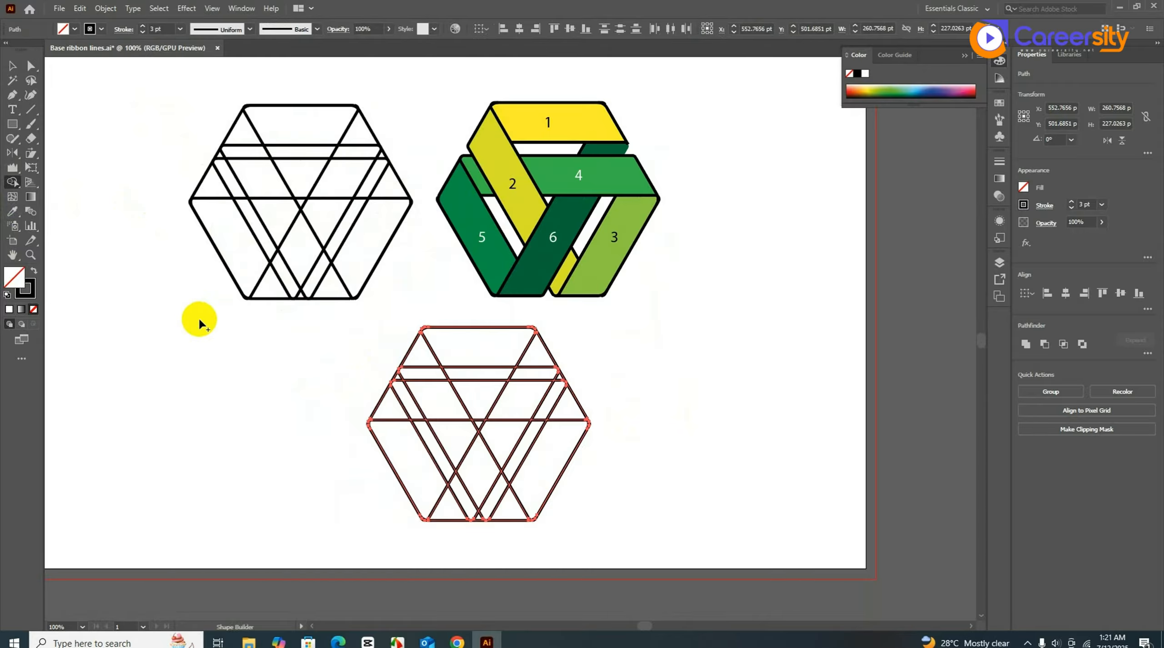
scroll(200, 327, up, 1)
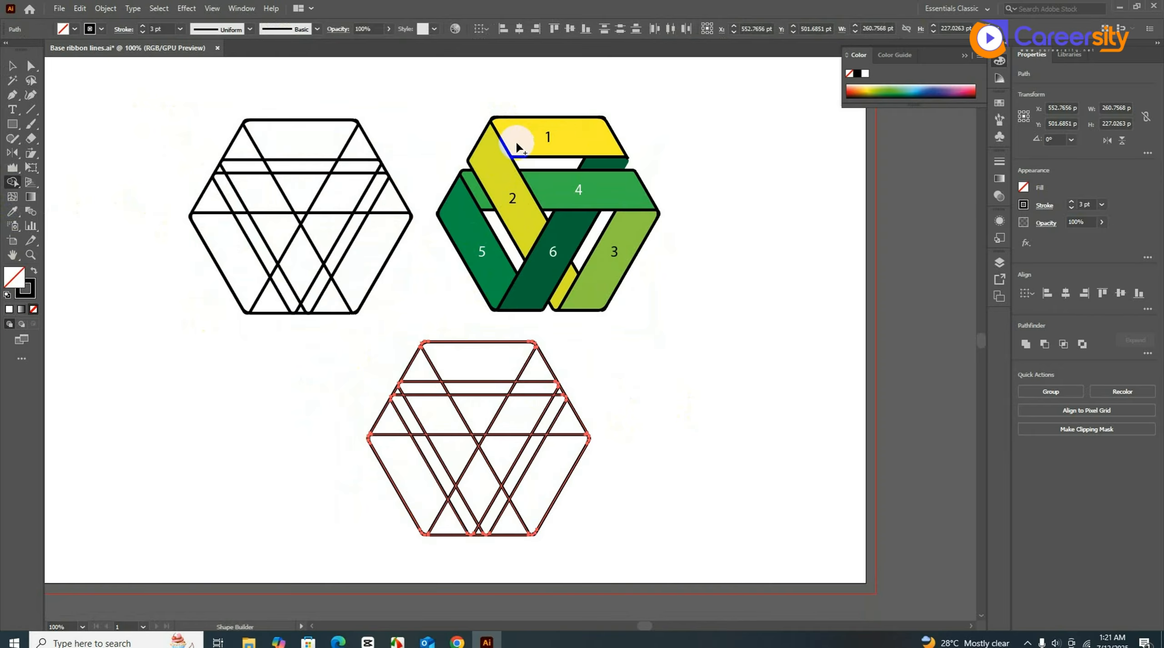
click(528, 372)
drag(529, 373, 505, 364)
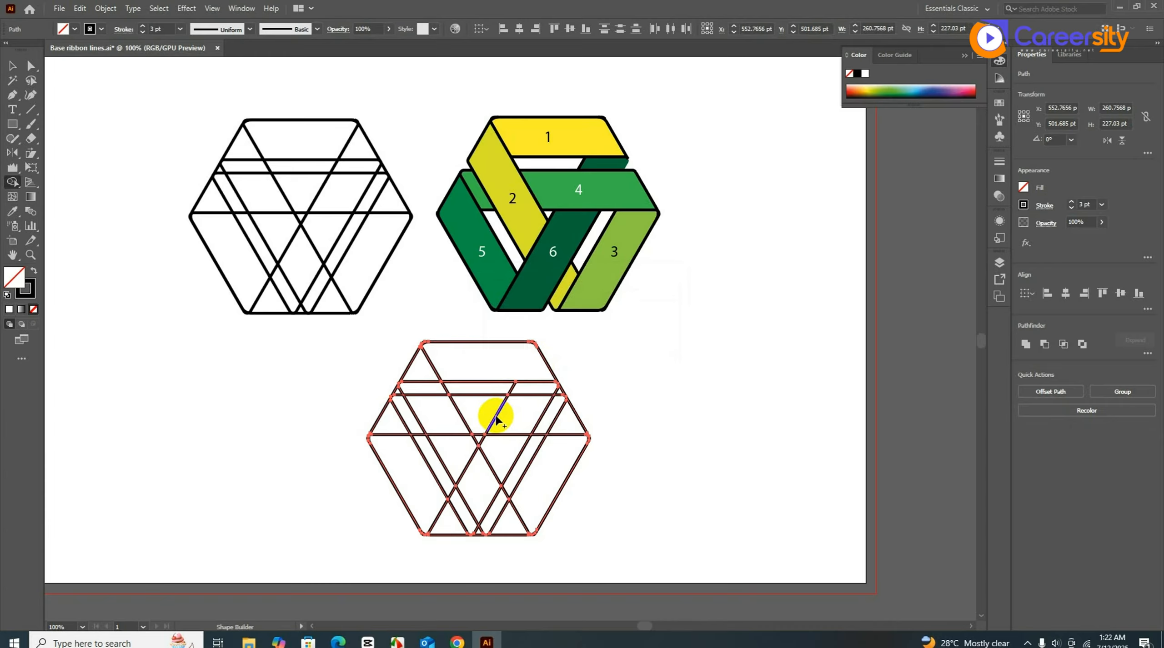
click(525, 373)
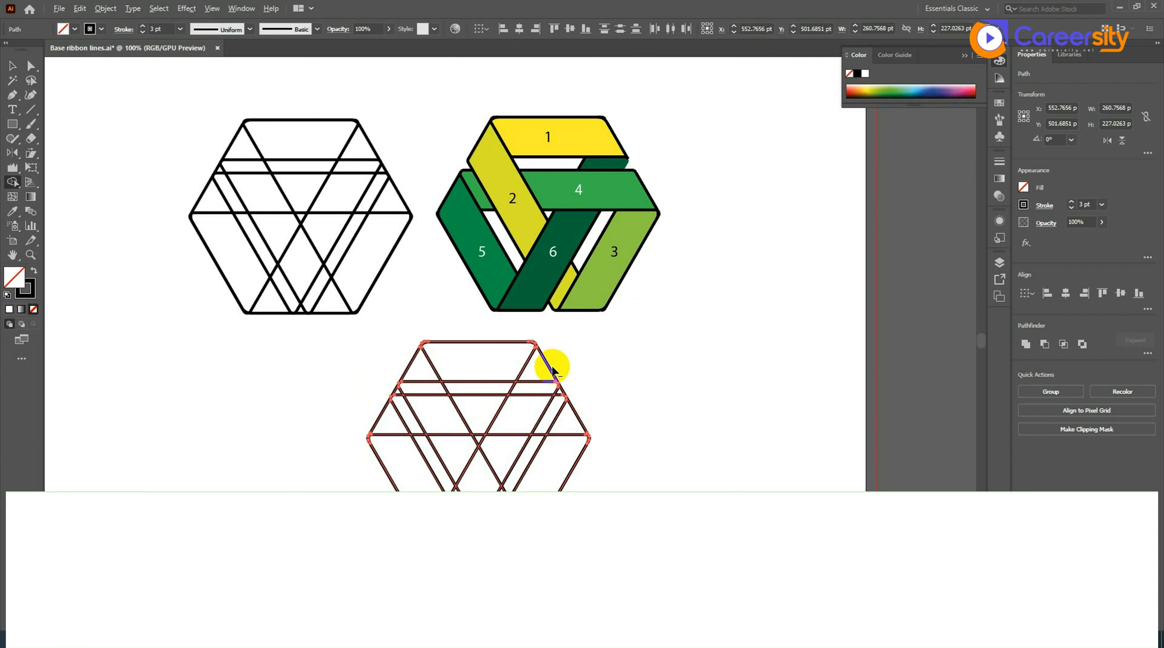
click(526, 372)
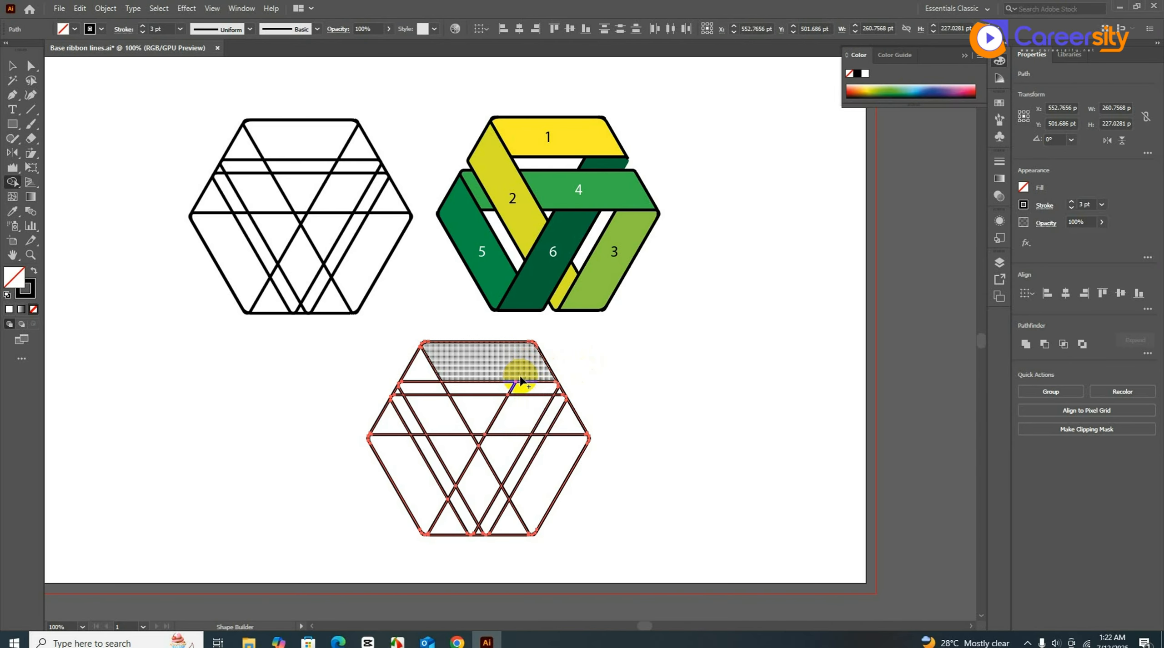
click(521, 381)
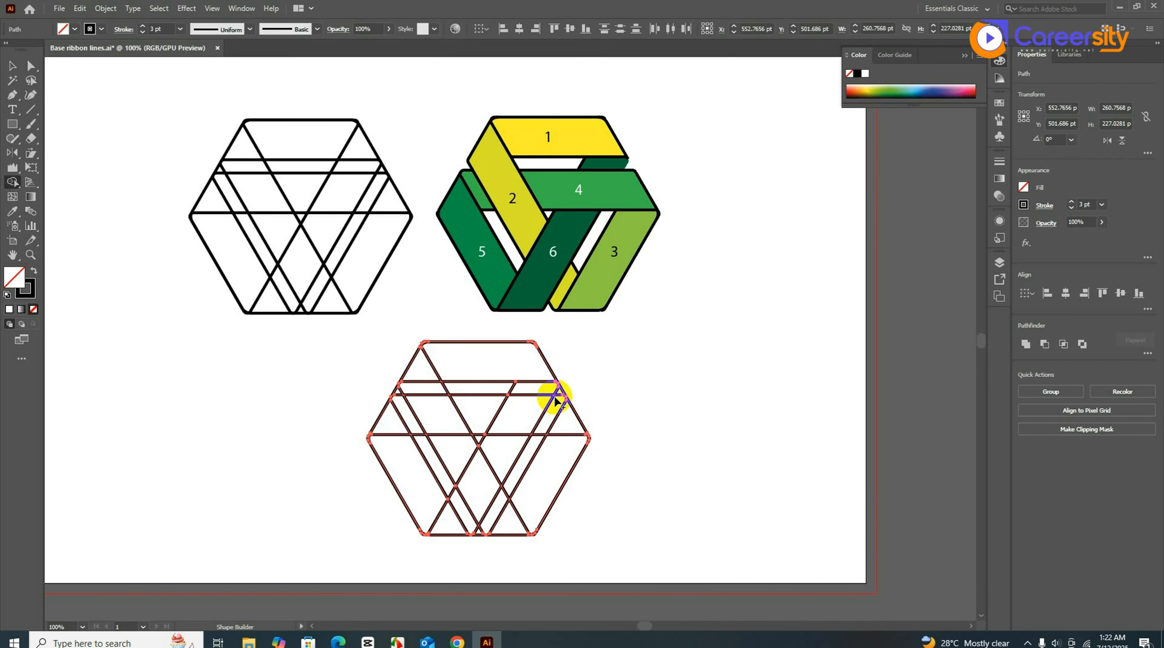
click(34, 271)
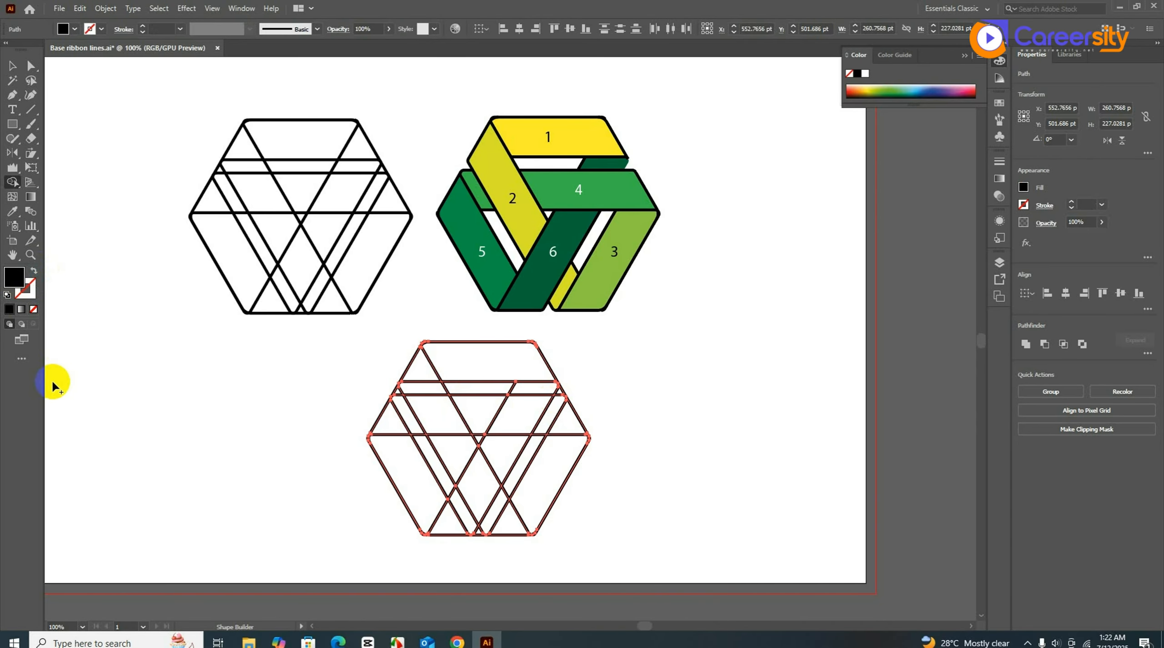
- Set the fill colour to pink EF1457
double_click(14, 278)
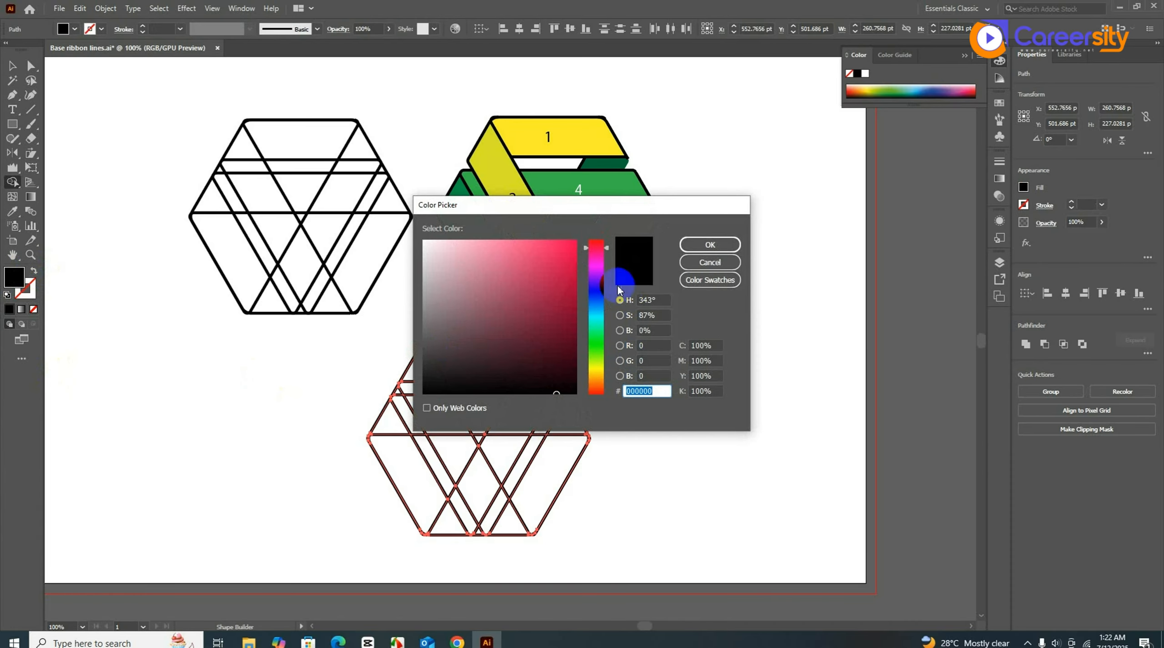
click(564, 249)
click(715, 243)
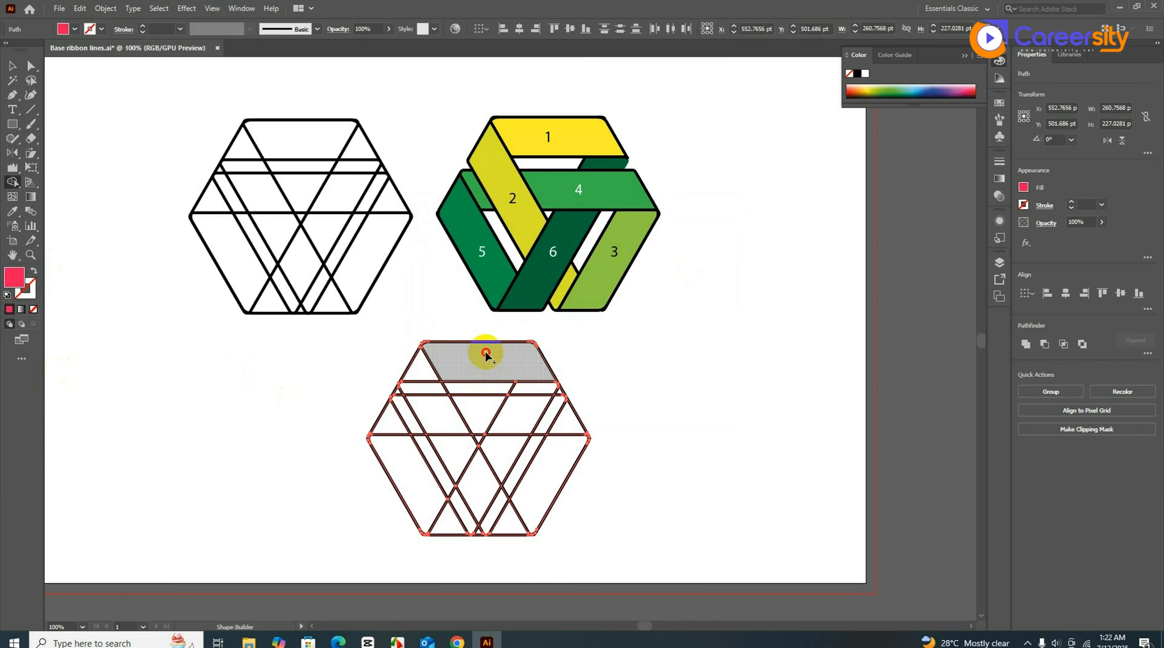
- Shape-build the copy's top region, left diagonal band and middle band in pink
click(485, 354)
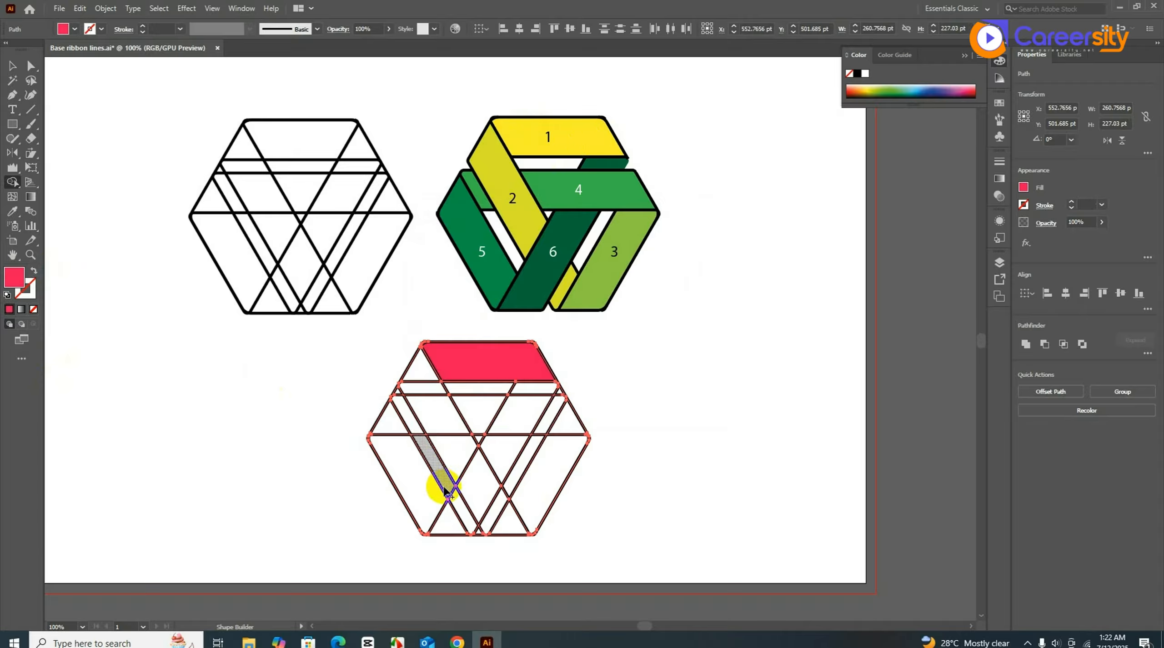
drag(418, 371, 456, 455)
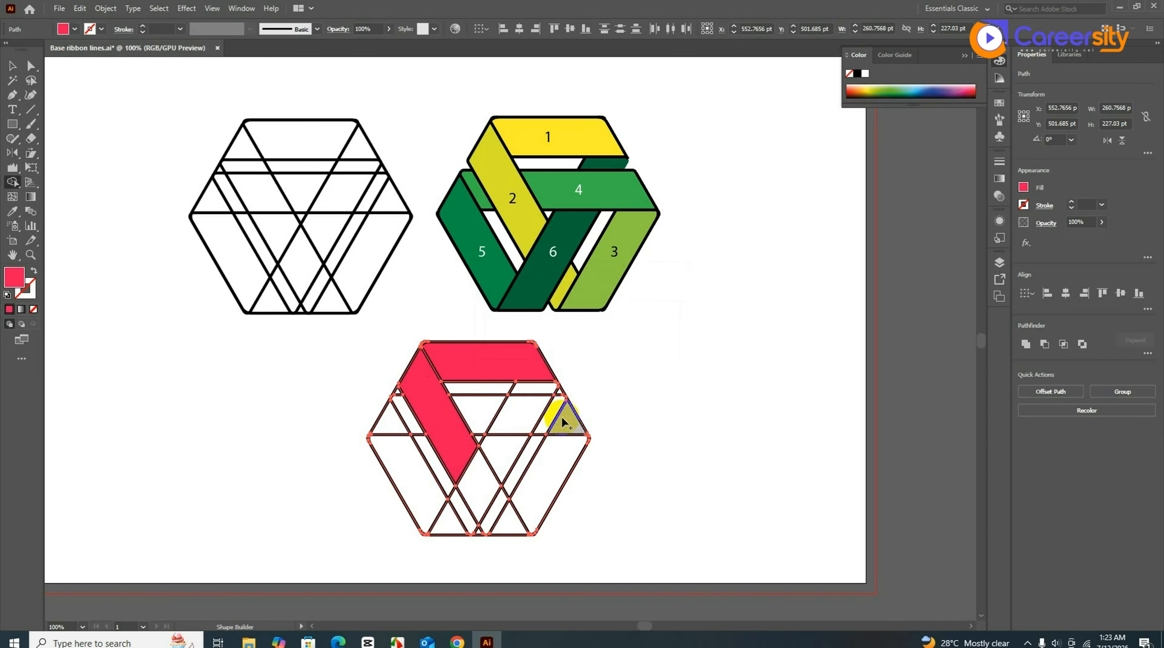
drag(566, 423, 476, 416)
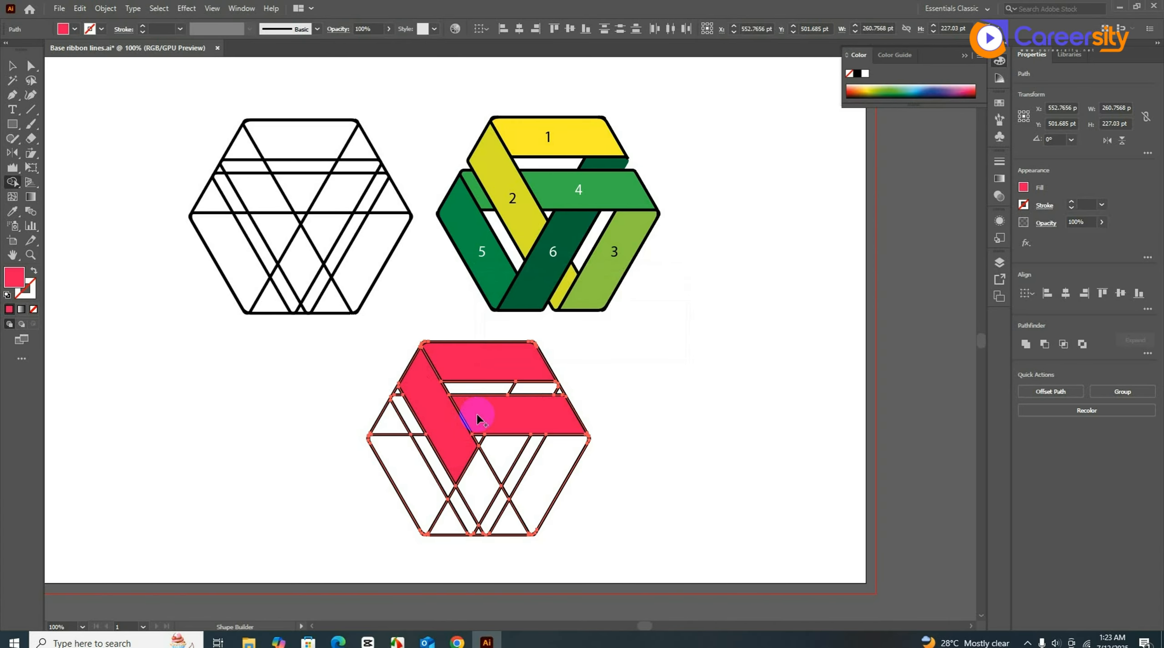
- Zoom in and merge the small triangular gap along the pink band into its own shape
scroll(582, 402, up, 1)
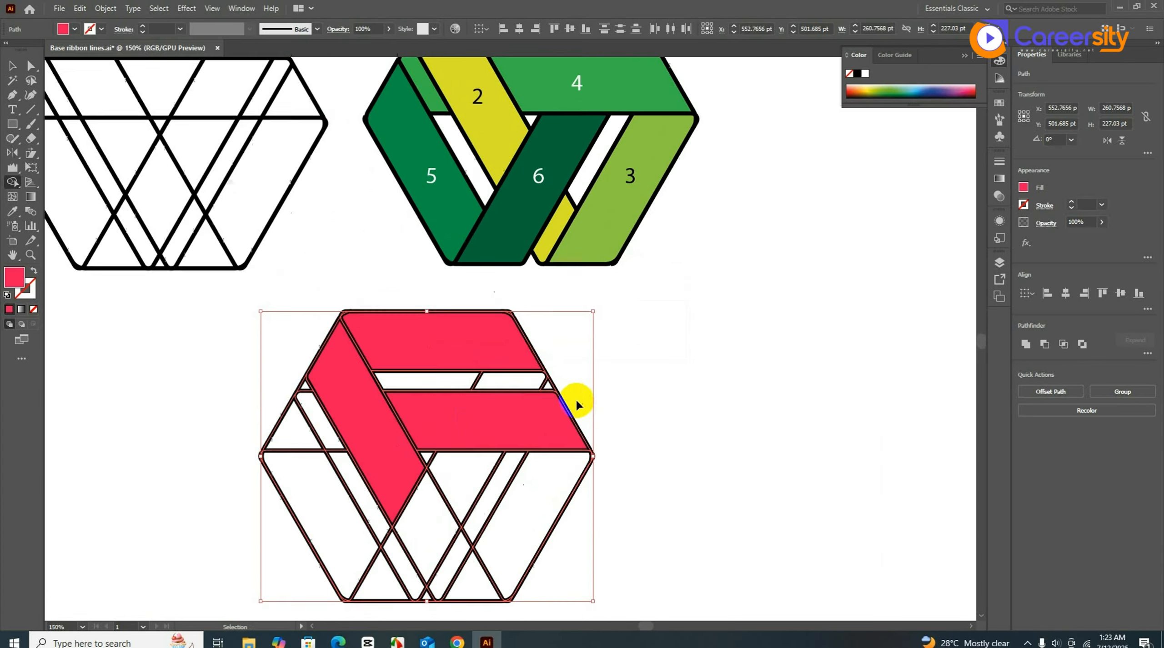
scroll(568, 400, down, 1)
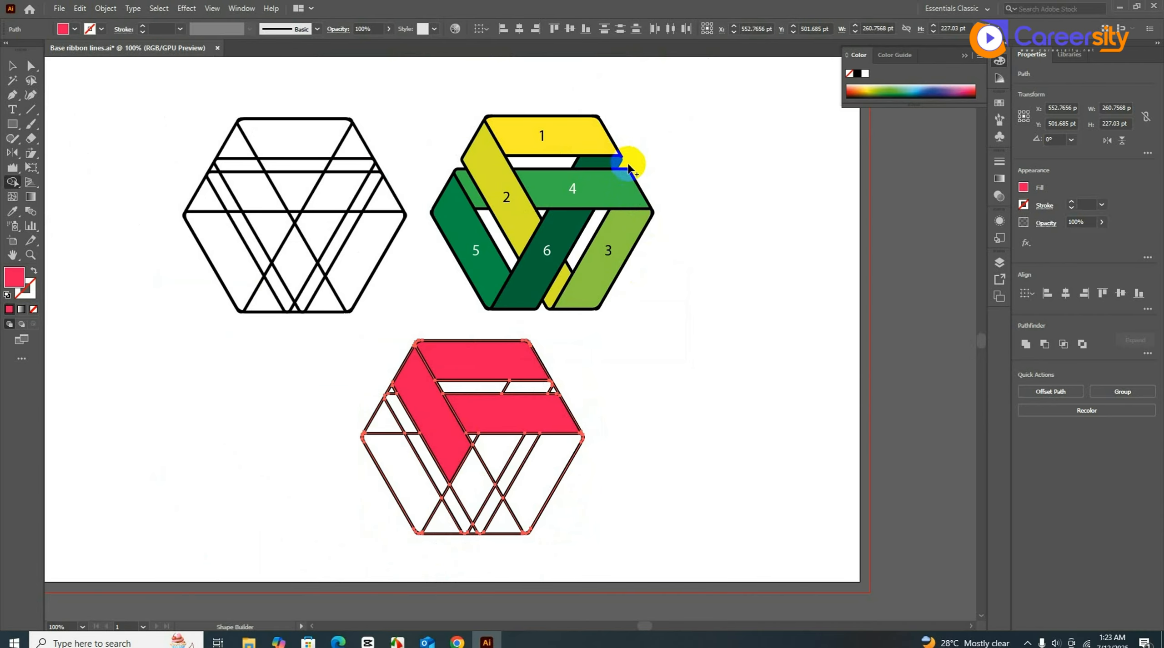
scroll(579, 416, up, 3)
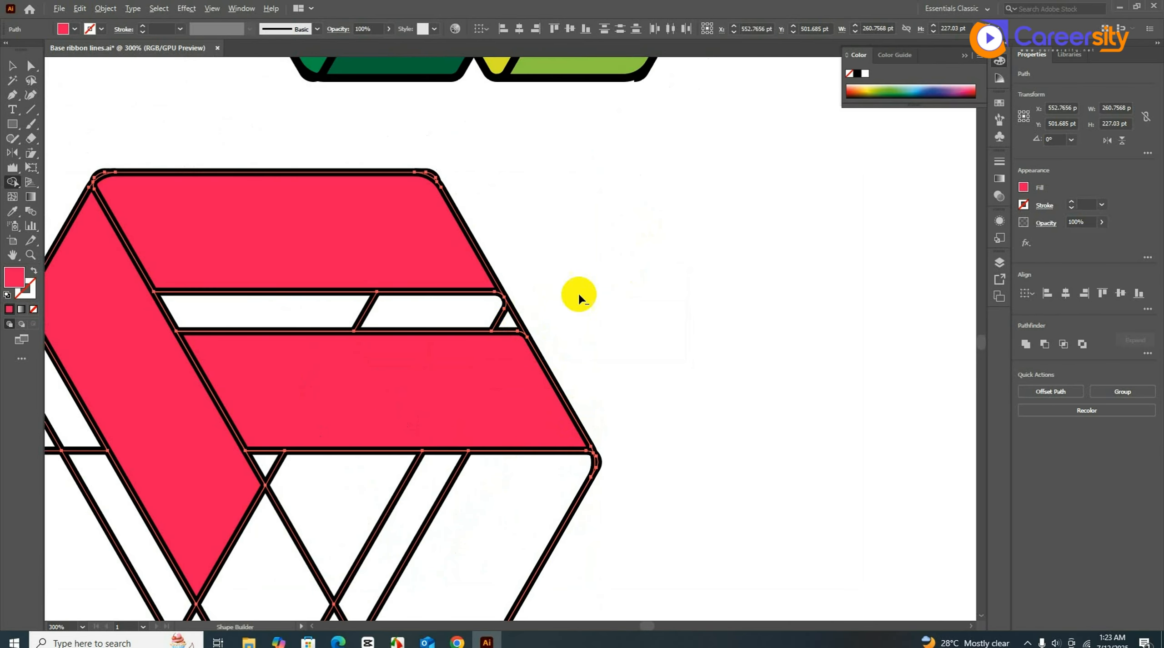
click(515, 321)
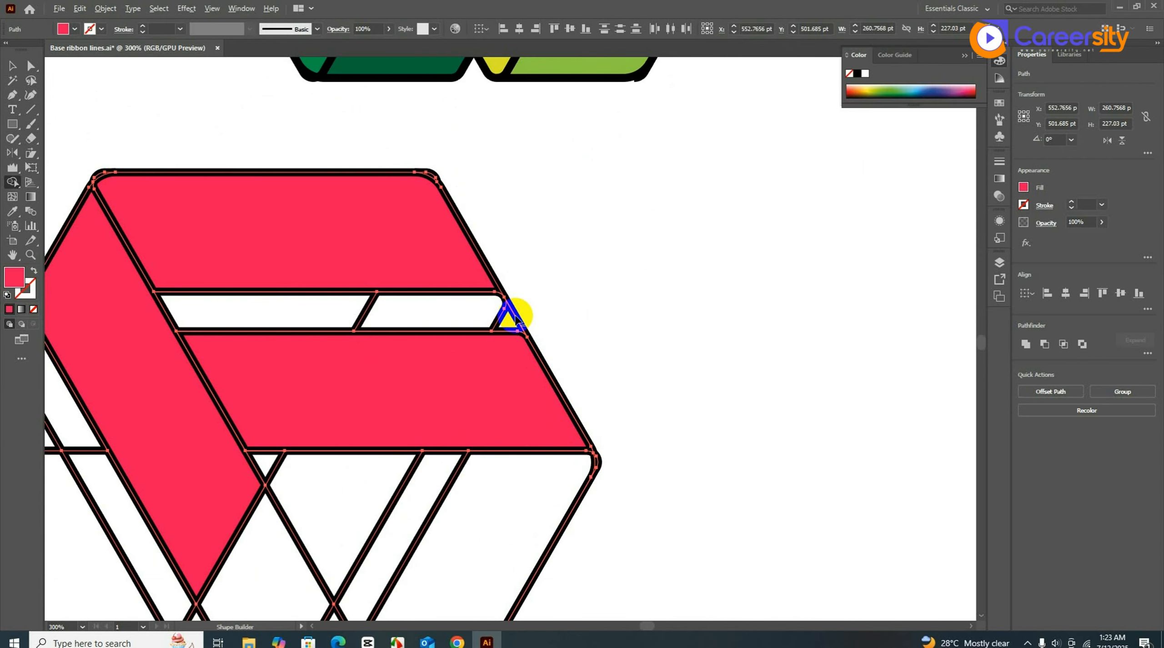
scroll(774, 332, down, 2)
scroll(768, 345, up, 1)
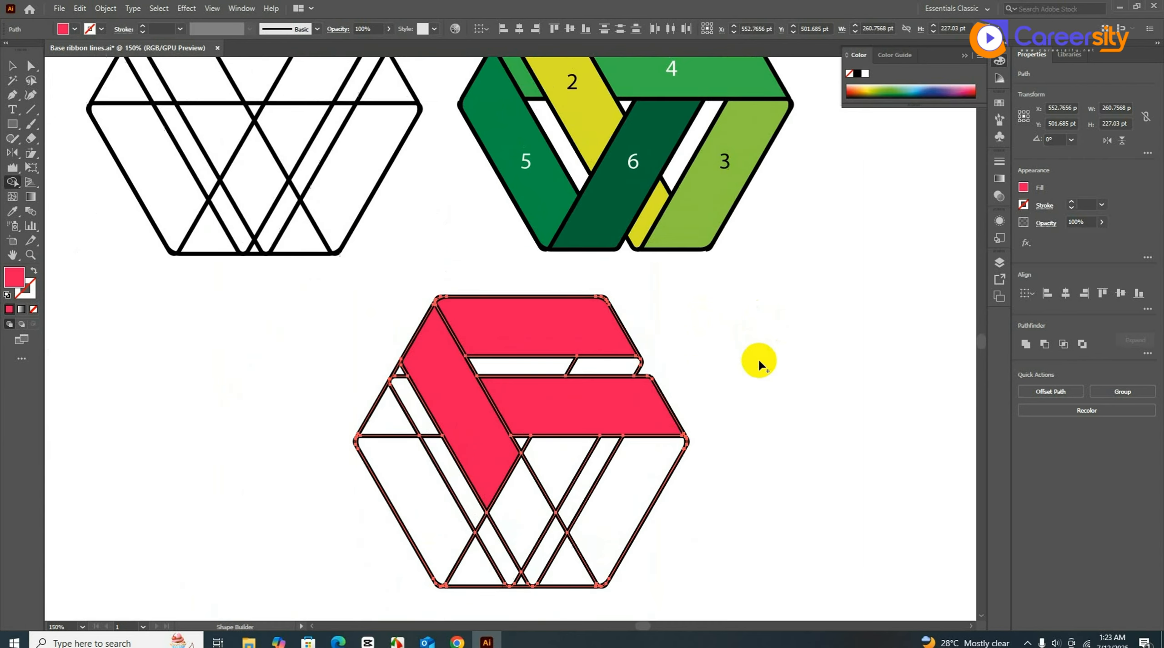
scroll(758, 358, down, 3)
scroll(647, 465, up, 5)
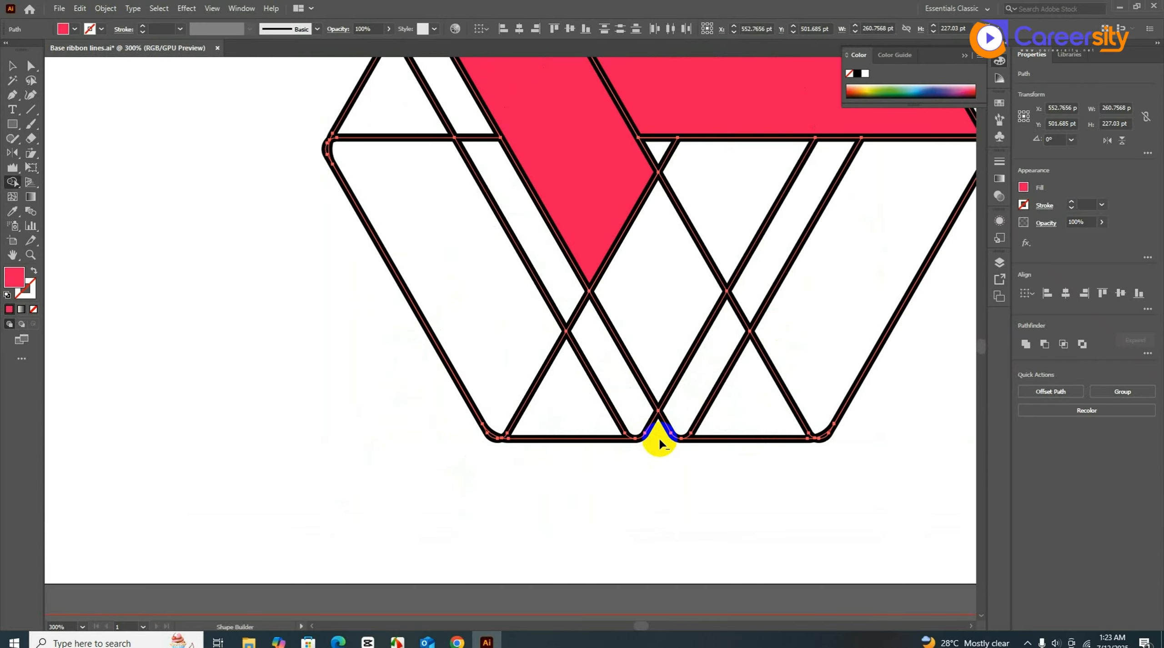
scroll(659, 442, down, 2)
scroll(651, 439, down, 2)
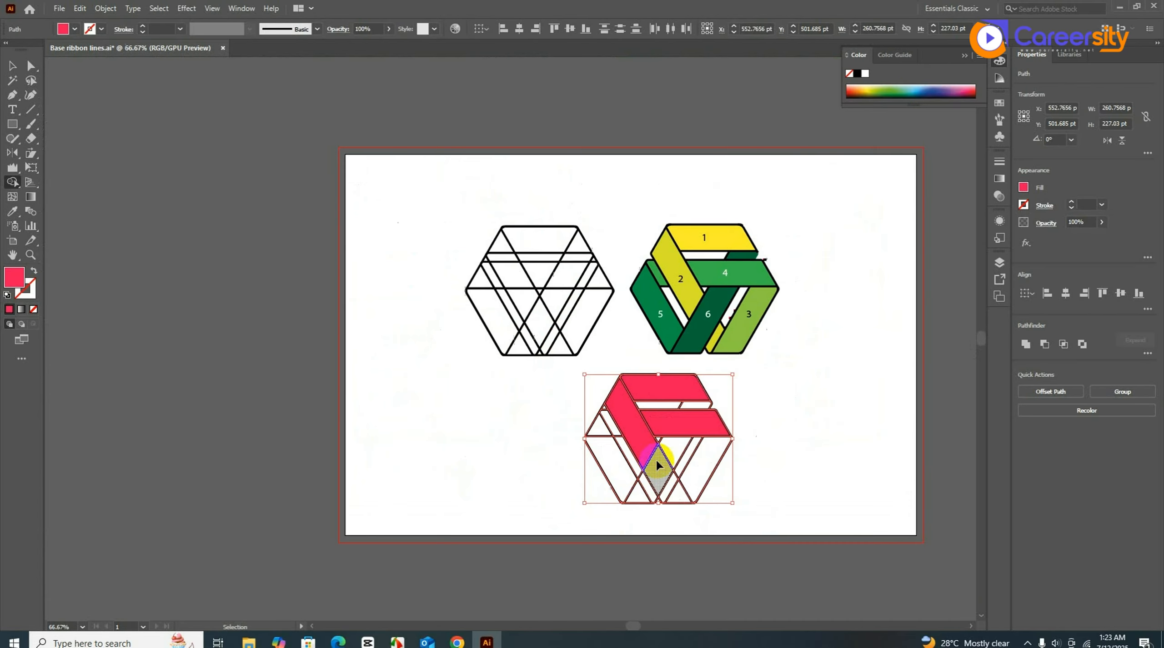
scroll(566, 462, up, 2)
scroll(645, 318, up, 3)
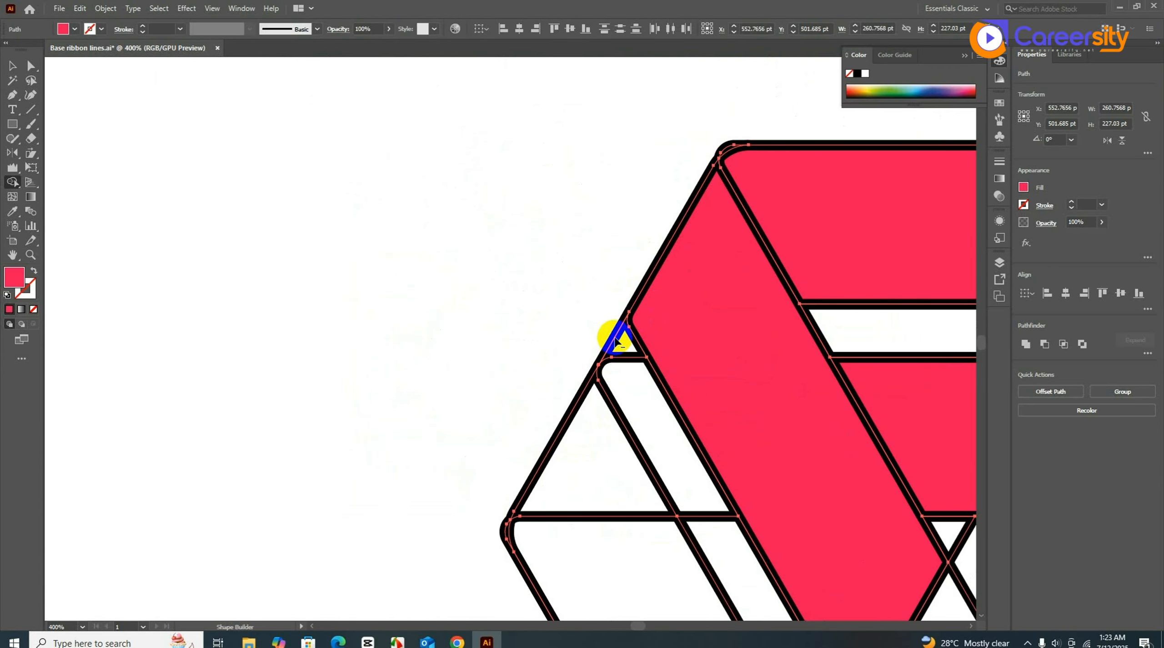
scroll(601, 356, down, 5)
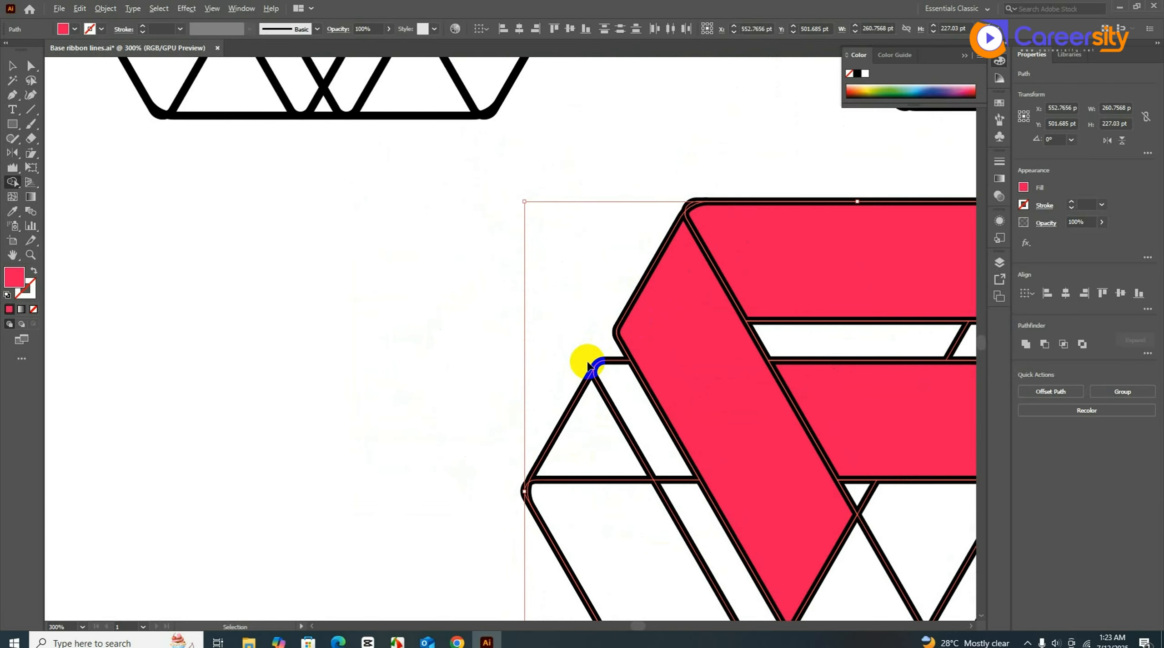
scroll(710, 341, up, 1)
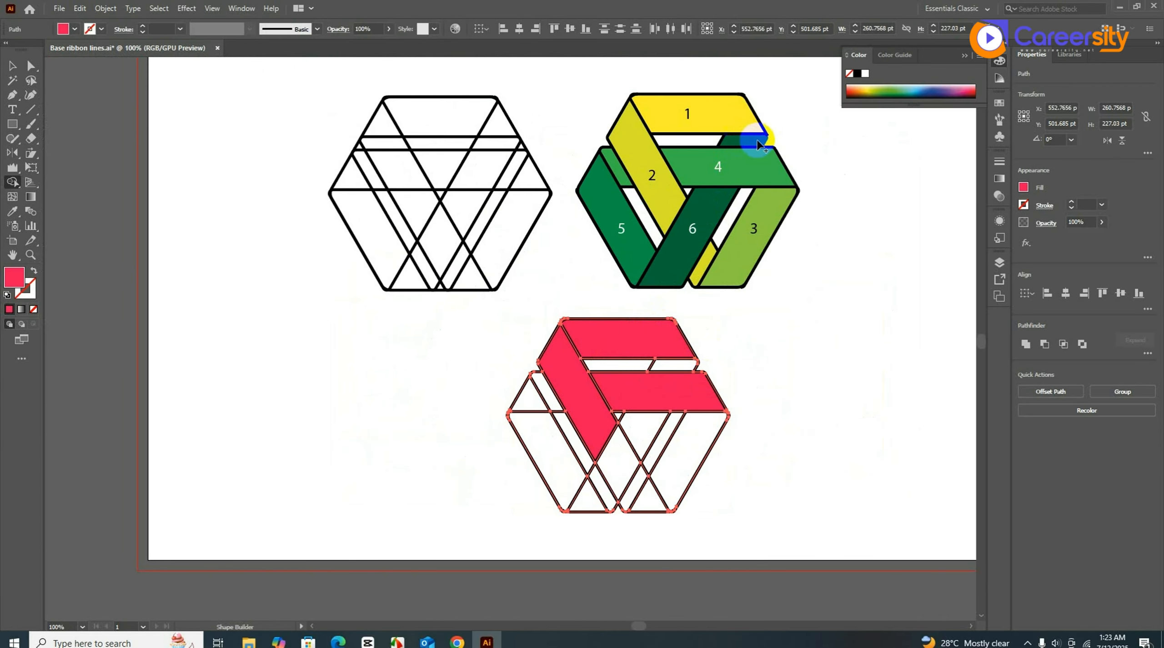
- Fill the remaining slivers and the lower, right and left diagonal stripes pink with Shape Builder
click(668, 366)
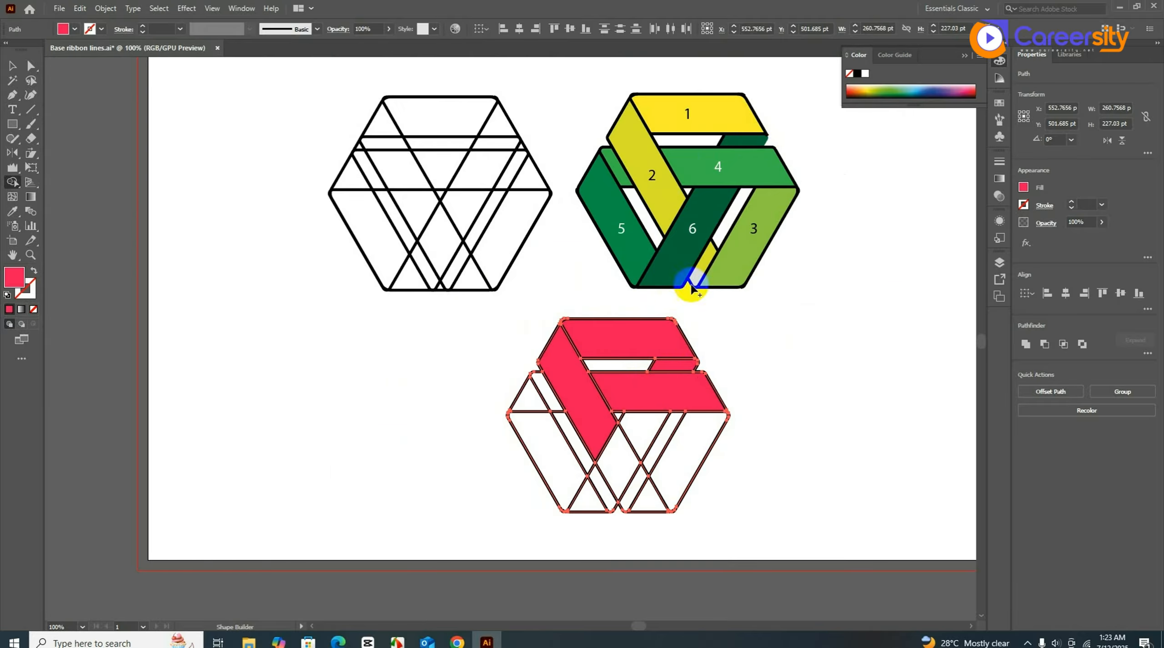
mouse_move(646, 429)
mouse_down()
mouse_move(594, 484)
mouse_move(591, 504)
mouse_up()
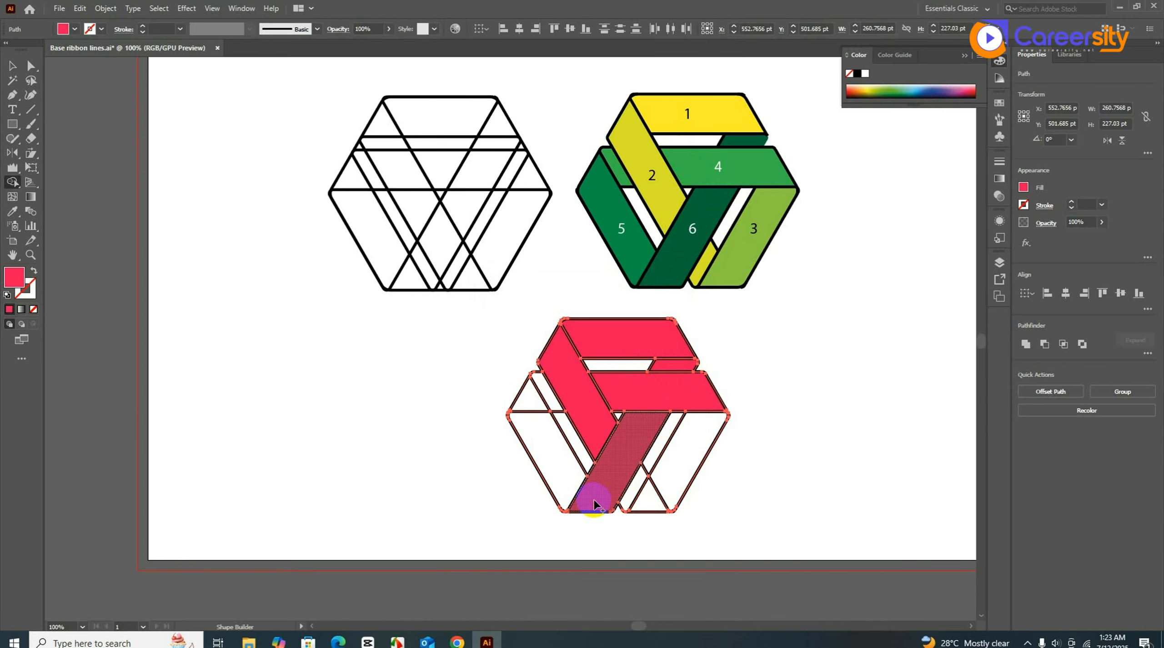
click(631, 485)
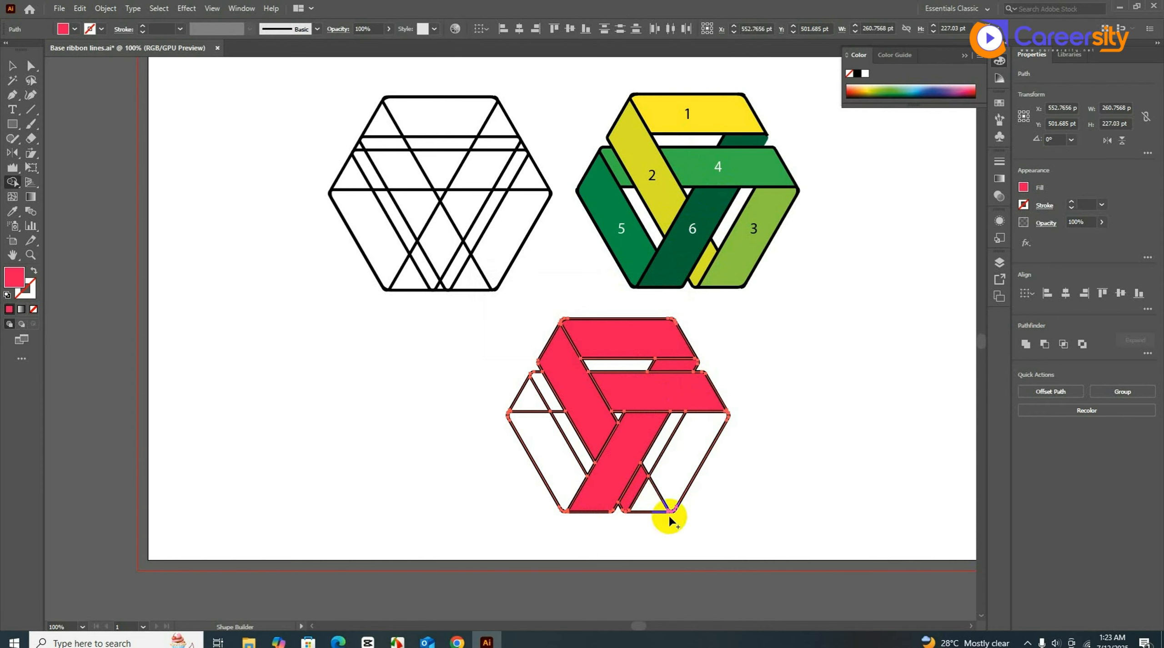
click(646, 508)
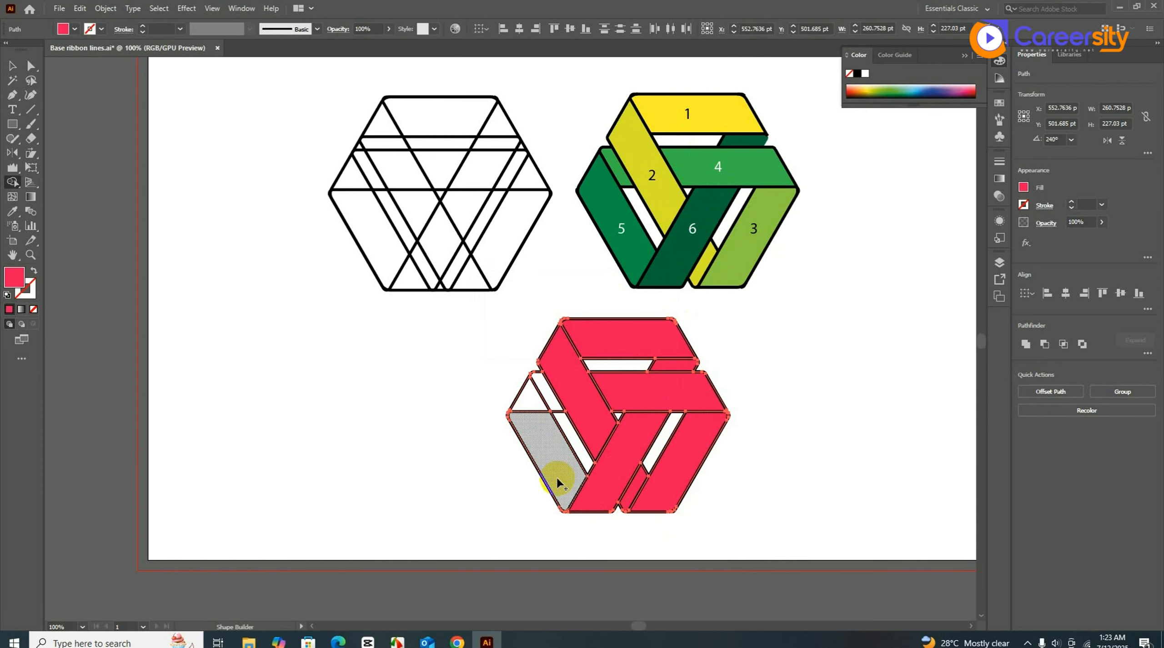
click(524, 418)
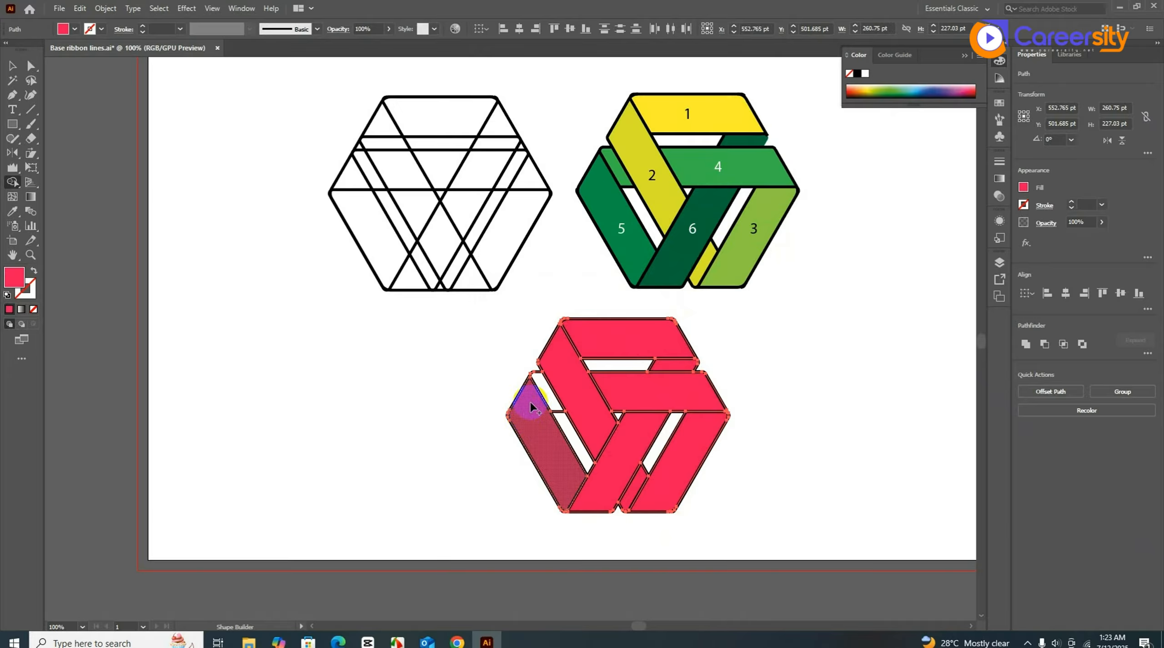
click(543, 391)
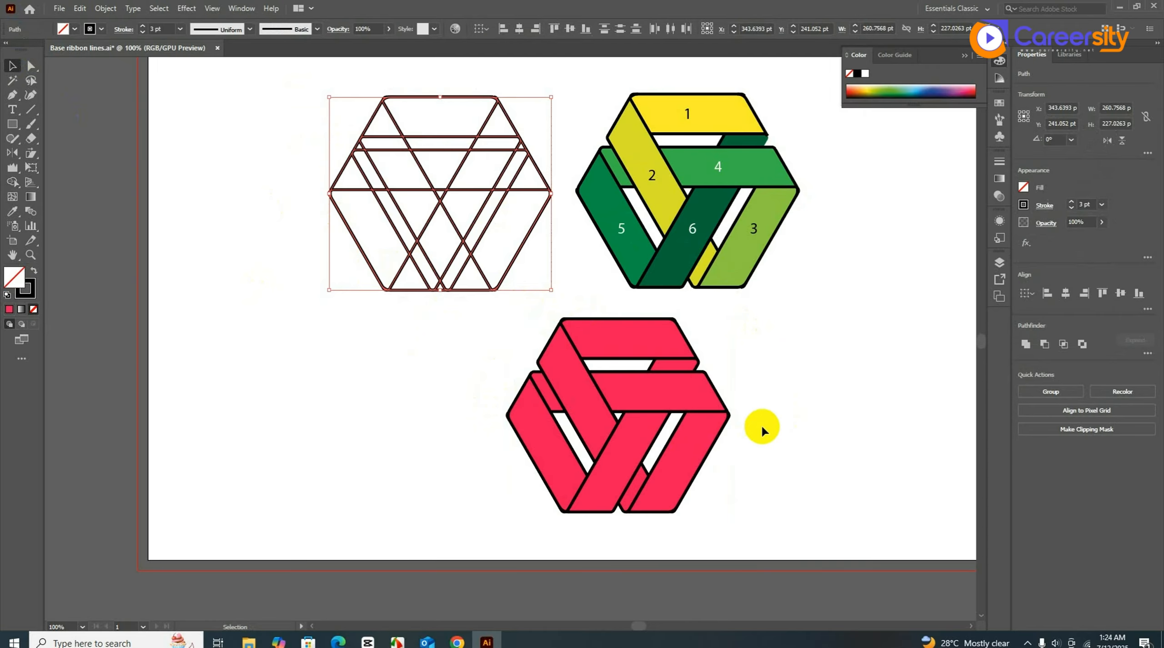
- Fill the last white slivers in the pink hexagon, including the top gap
click(584, 440)
click(834, 423)
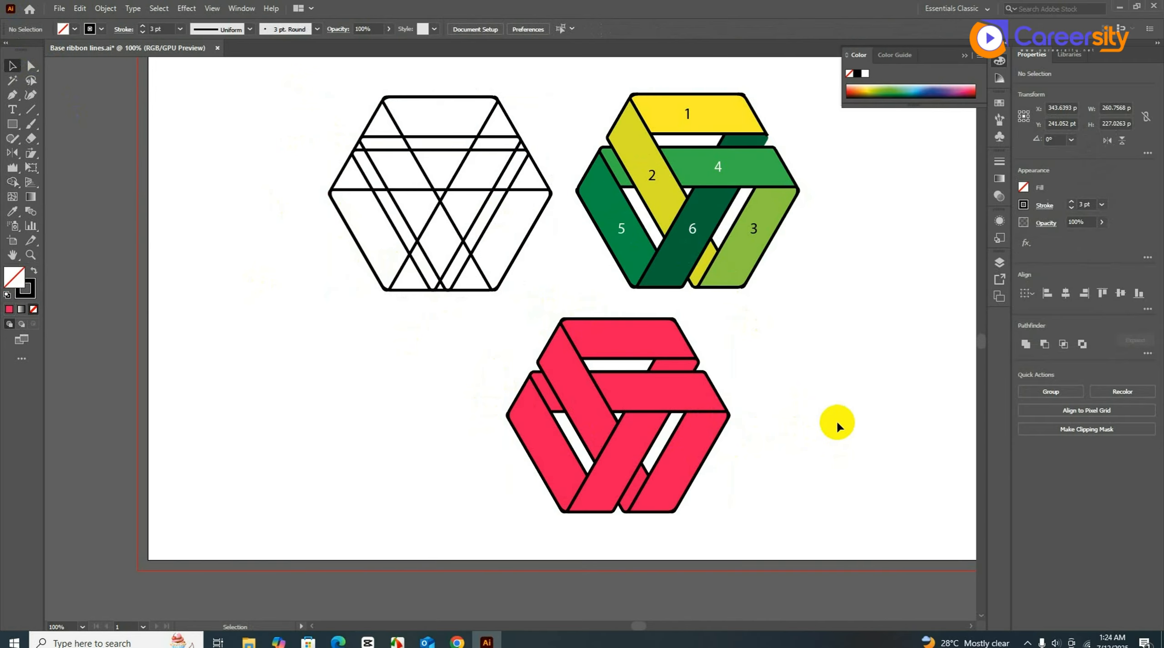
click(667, 362)
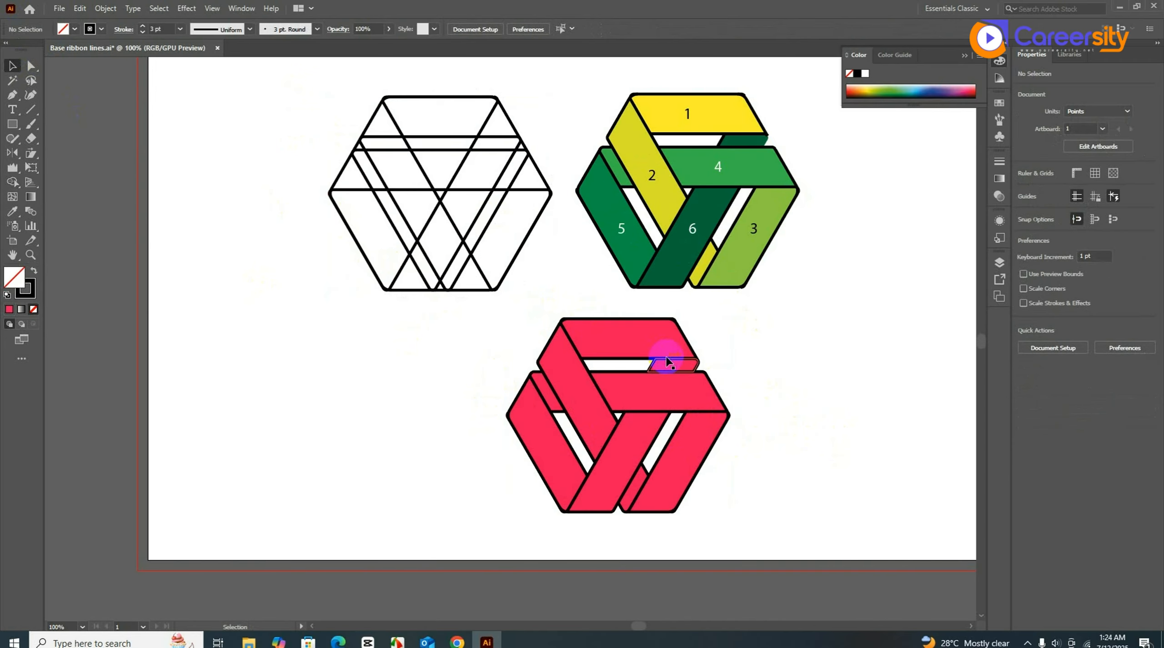
- Select the whole pink hexagon and expand its fill and stroke via Object > Expand
click(615, 331)
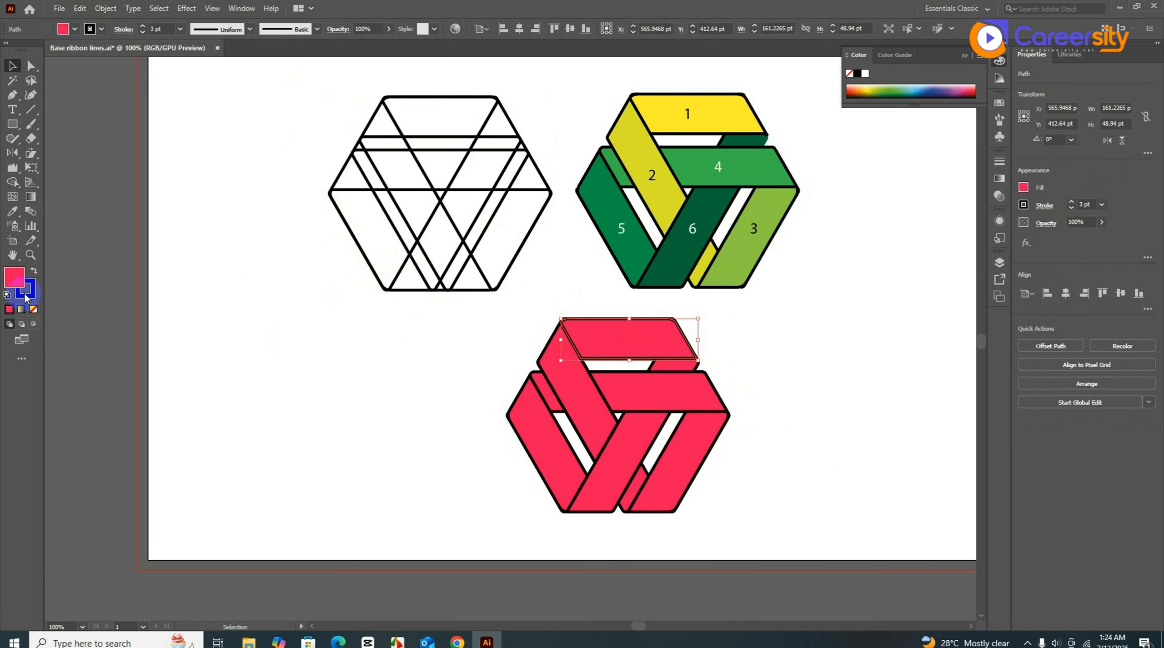
drag(524, 313, 761, 541)
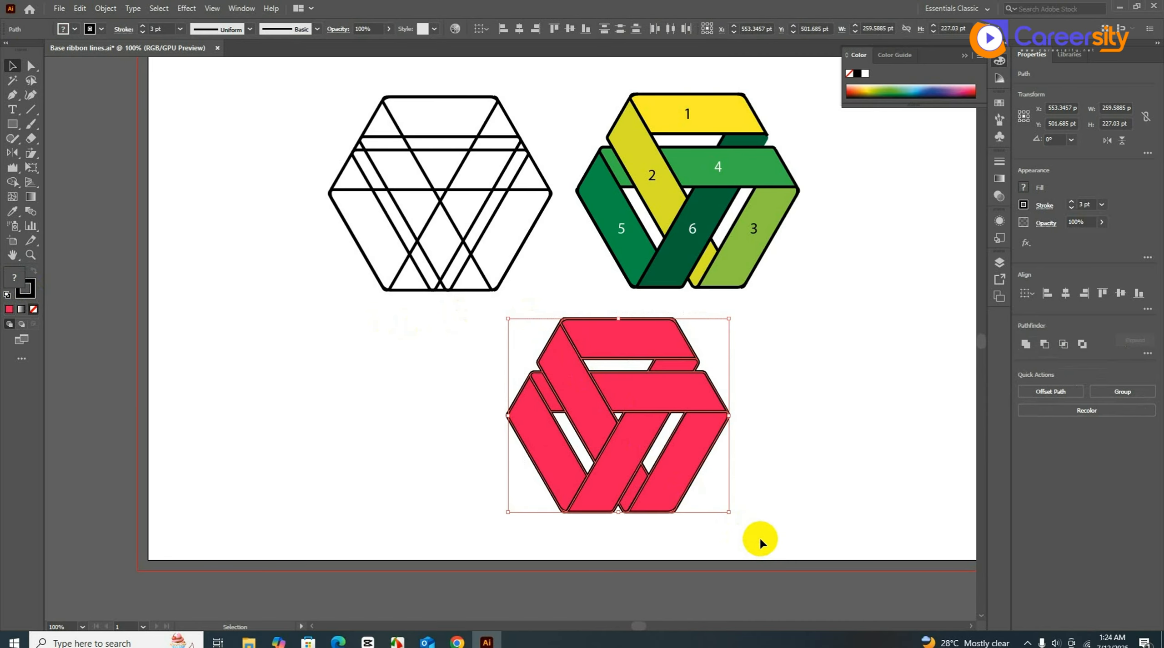
click(105, 8)
click(146, 149)
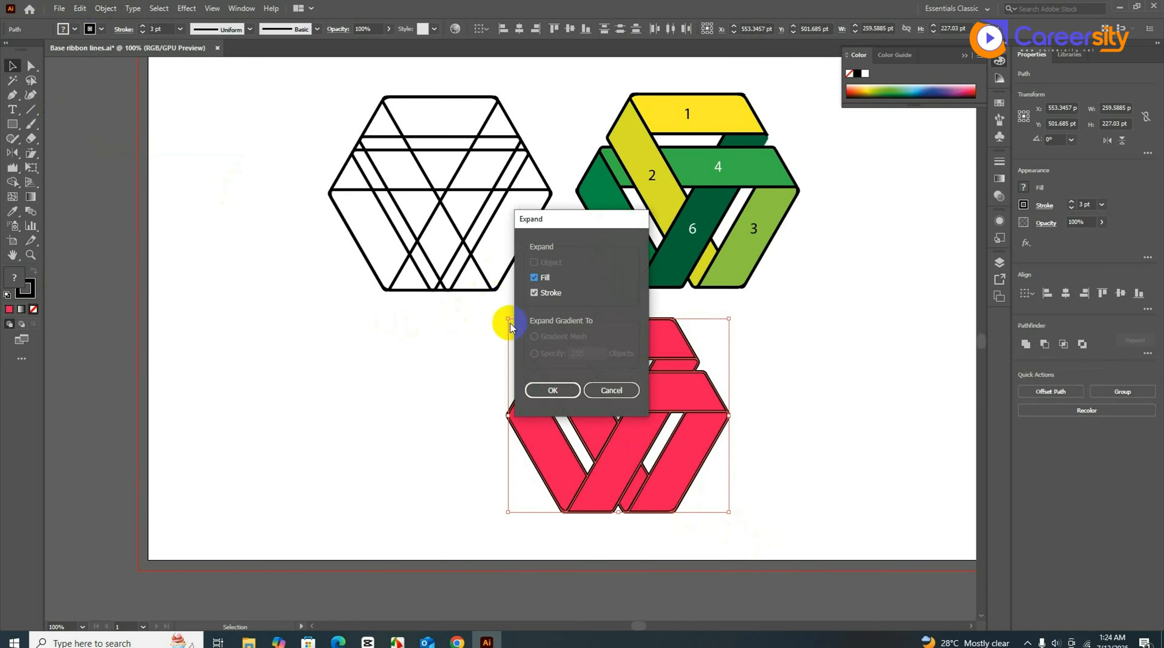
click(543, 389)
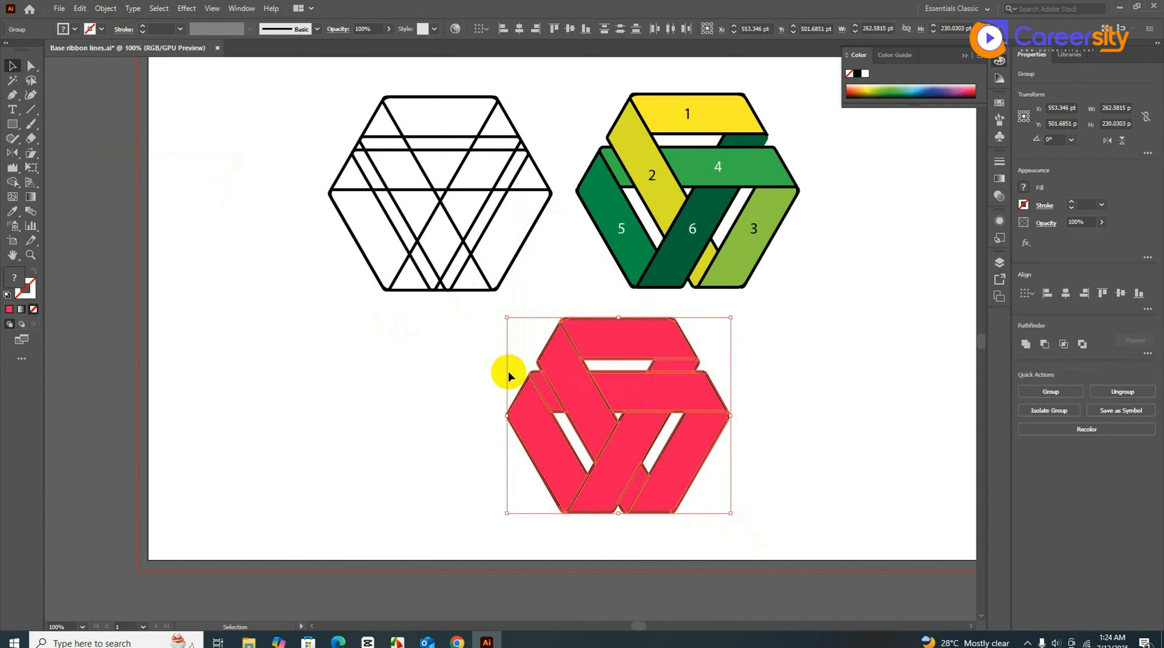
- Ungroup the top pink piece and give the top ribbon ribbon 1's yellow with the Eyedropper
click(455, 353)
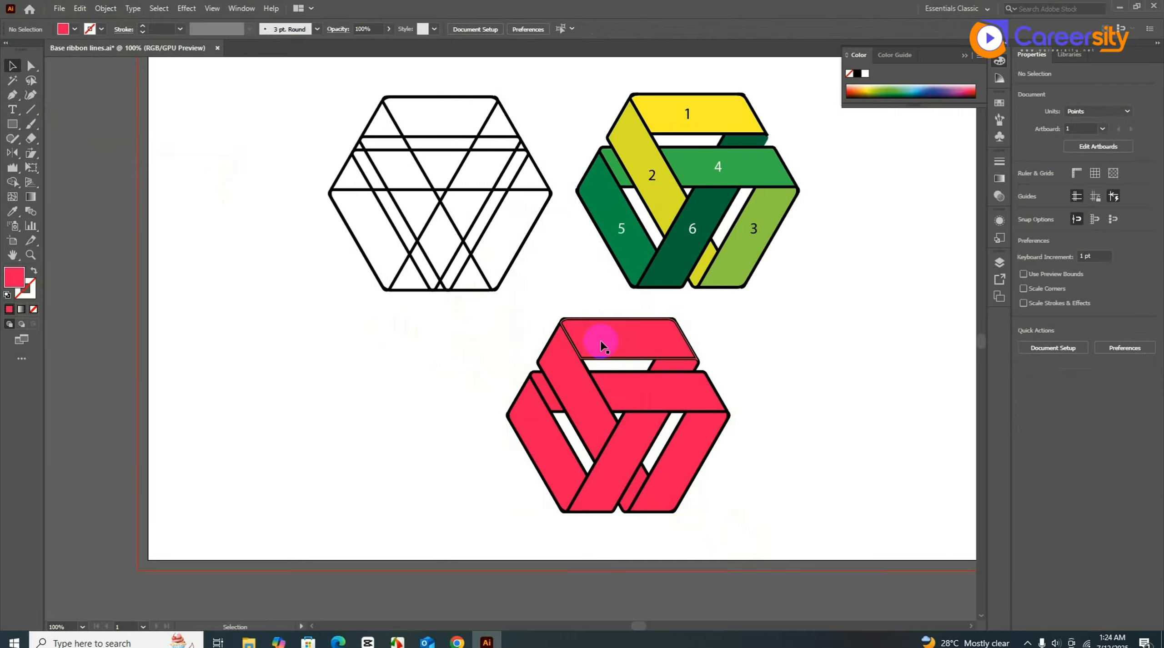
click(624, 336)
right_click(624, 337)
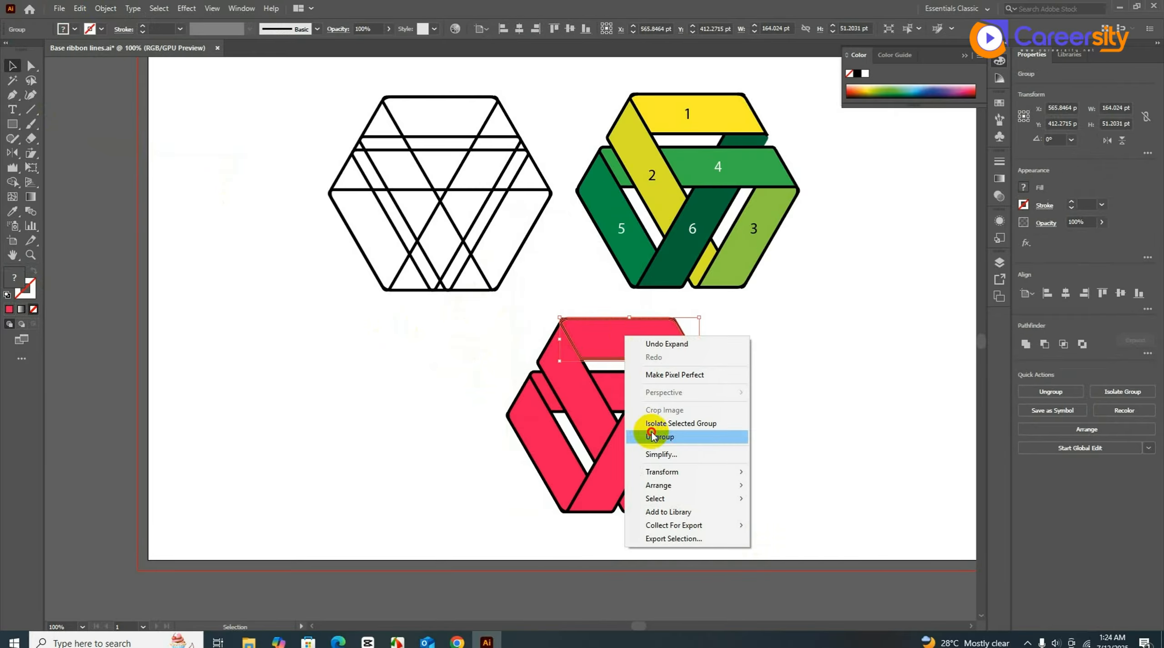
click(645, 434)
click(800, 396)
click(637, 347)
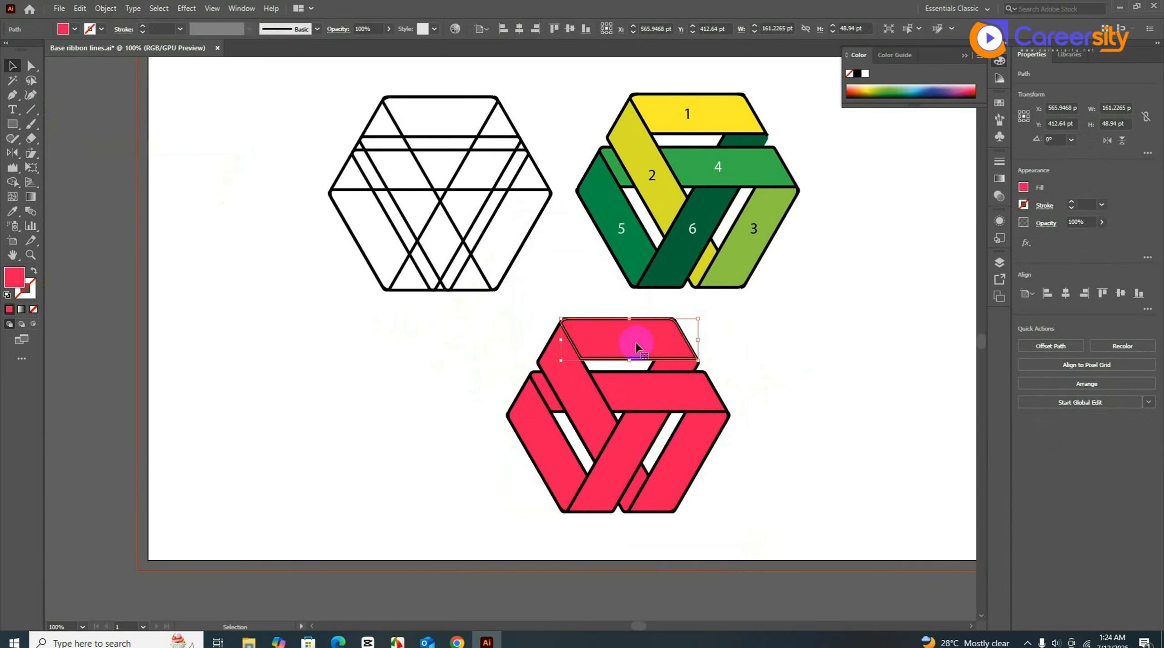
key(i)
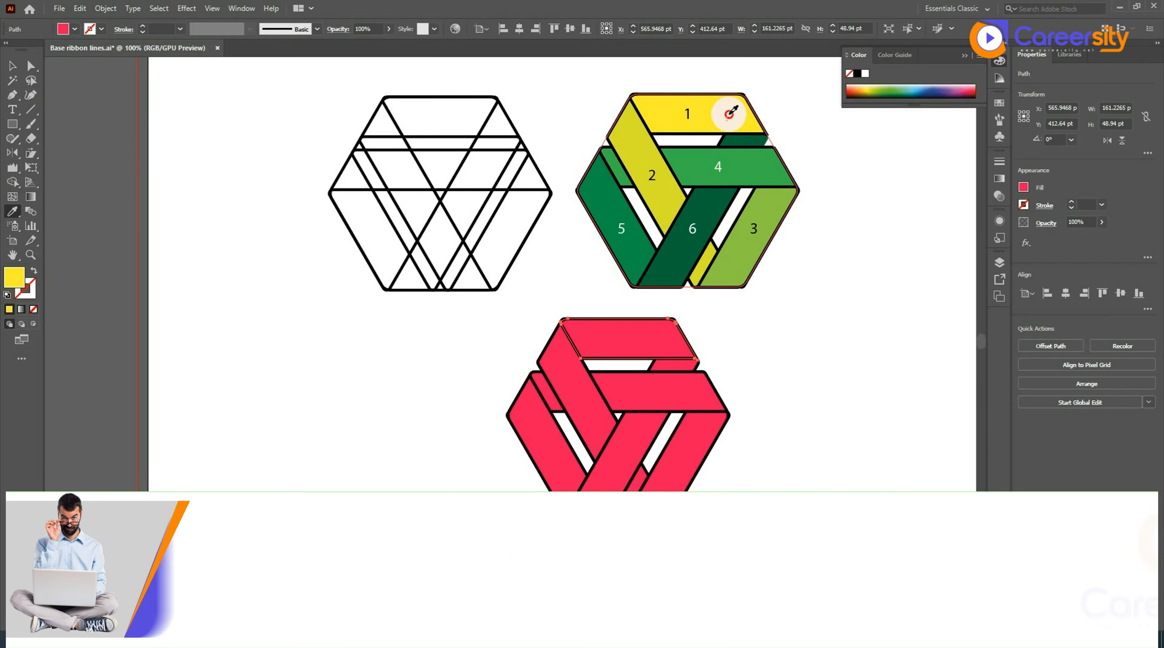
click(732, 111)
click(12, 67)
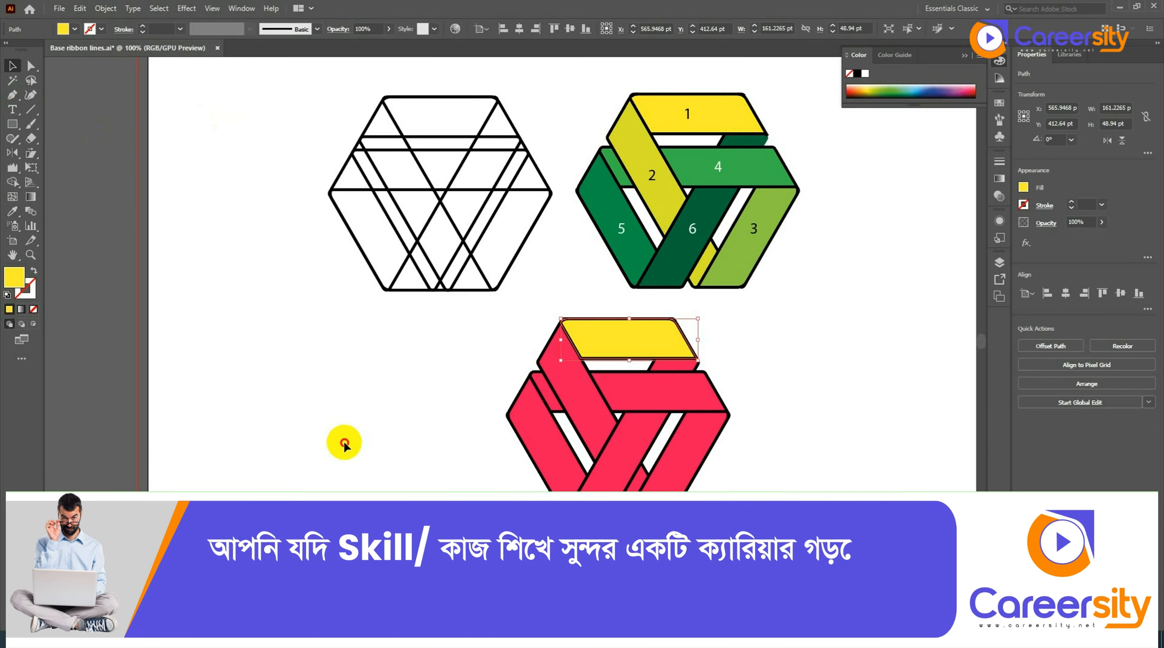
- Ungroup the left, small top-right and bottom-right pink pieces
click(581, 384)
right_click(581, 385)
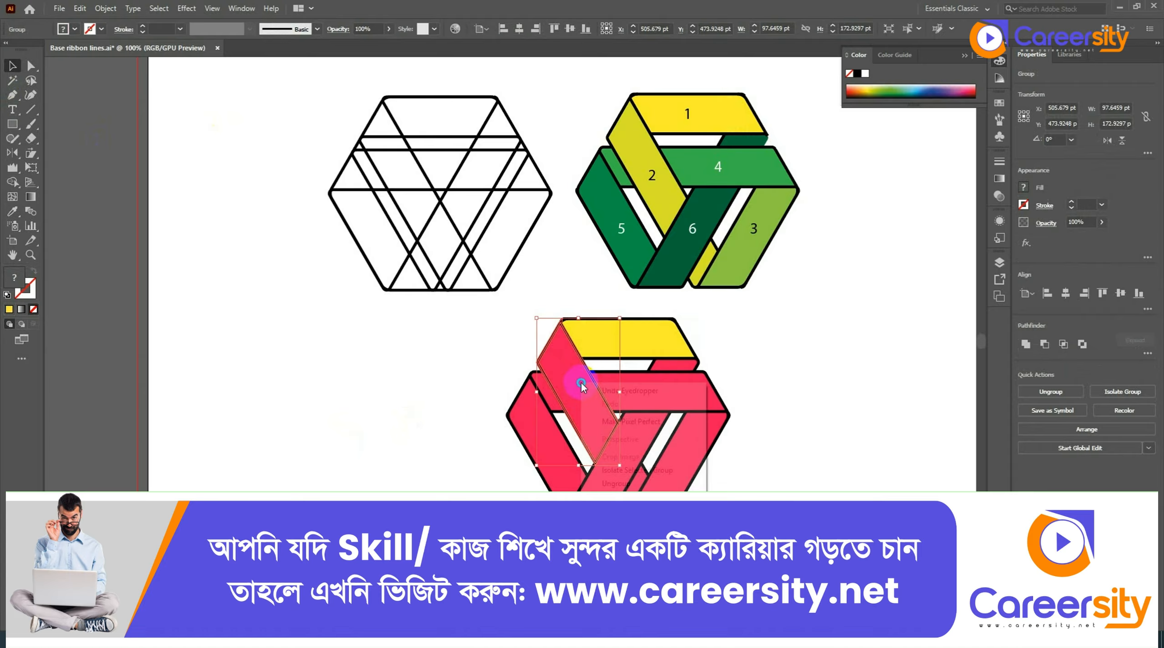
click(617, 483)
click(858, 453)
click(678, 415)
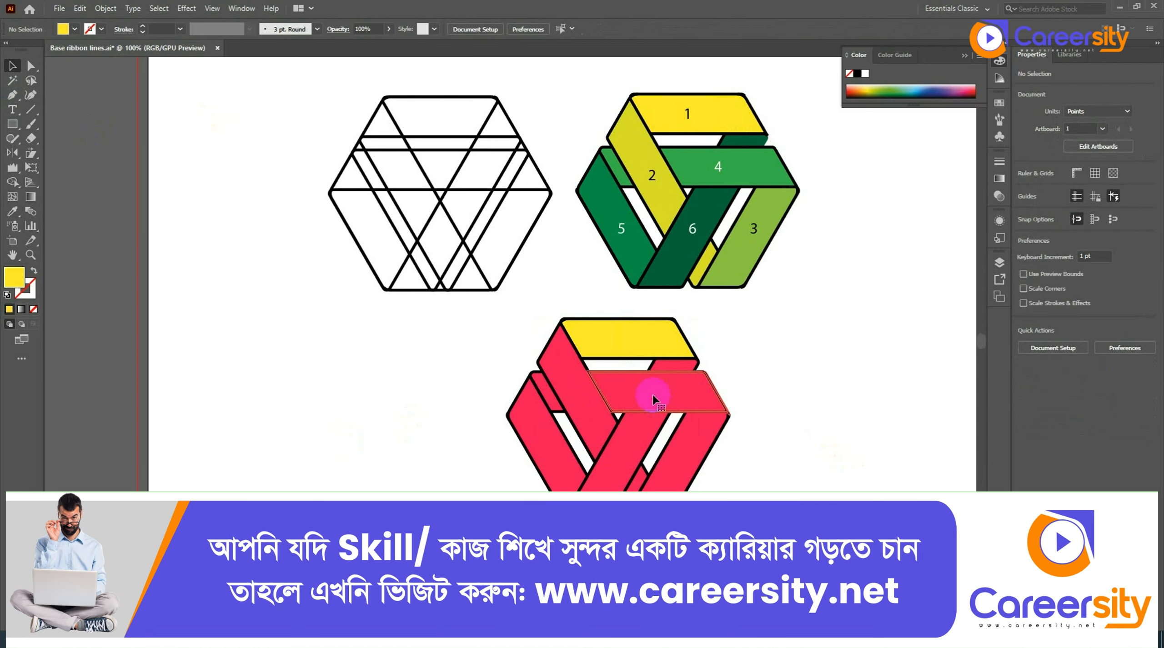
right_click(652, 394)
click(793, 463)
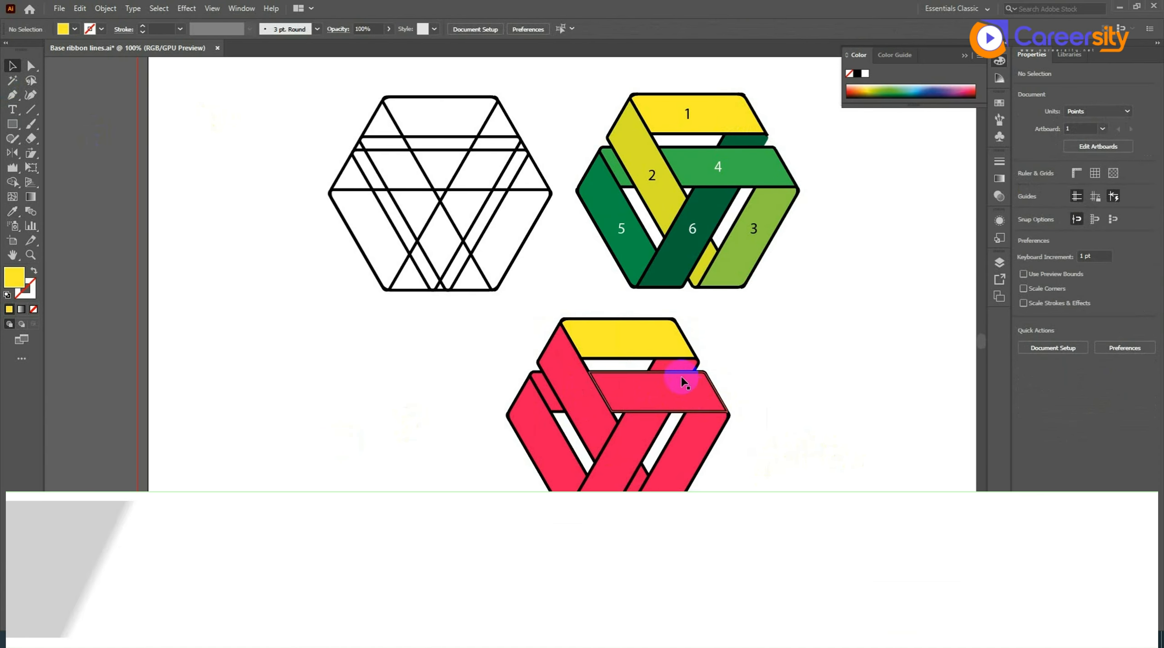
click(672, 364)
right_click(675, 364)
click(719, 465)
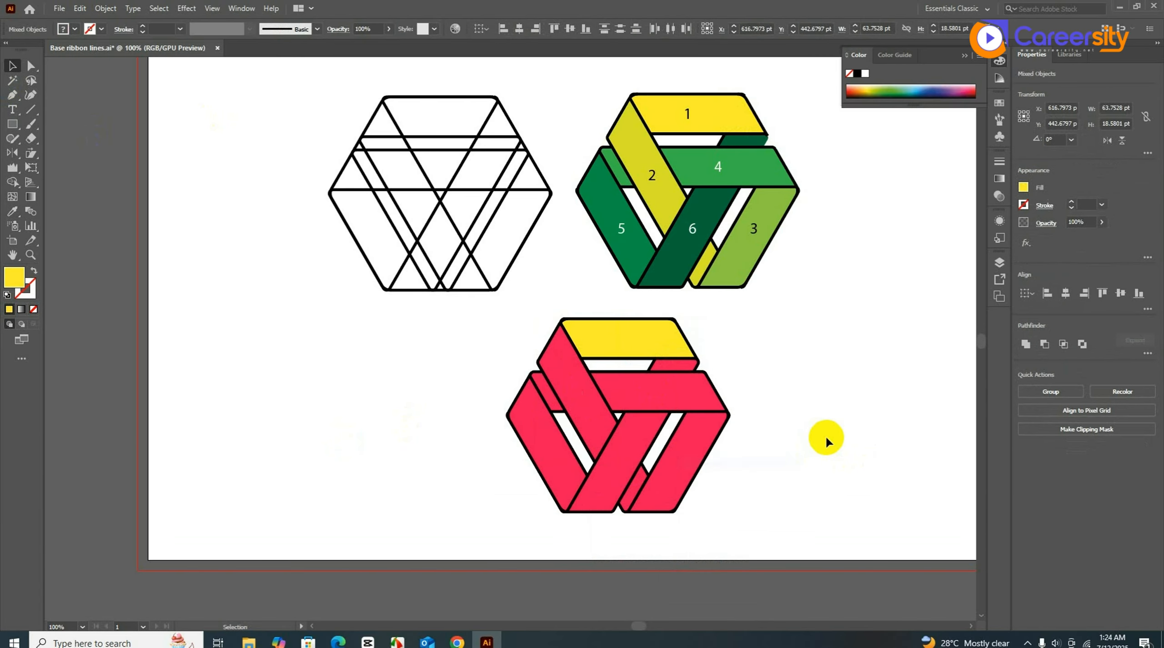
click(706, 435)
right_click(707, 435)
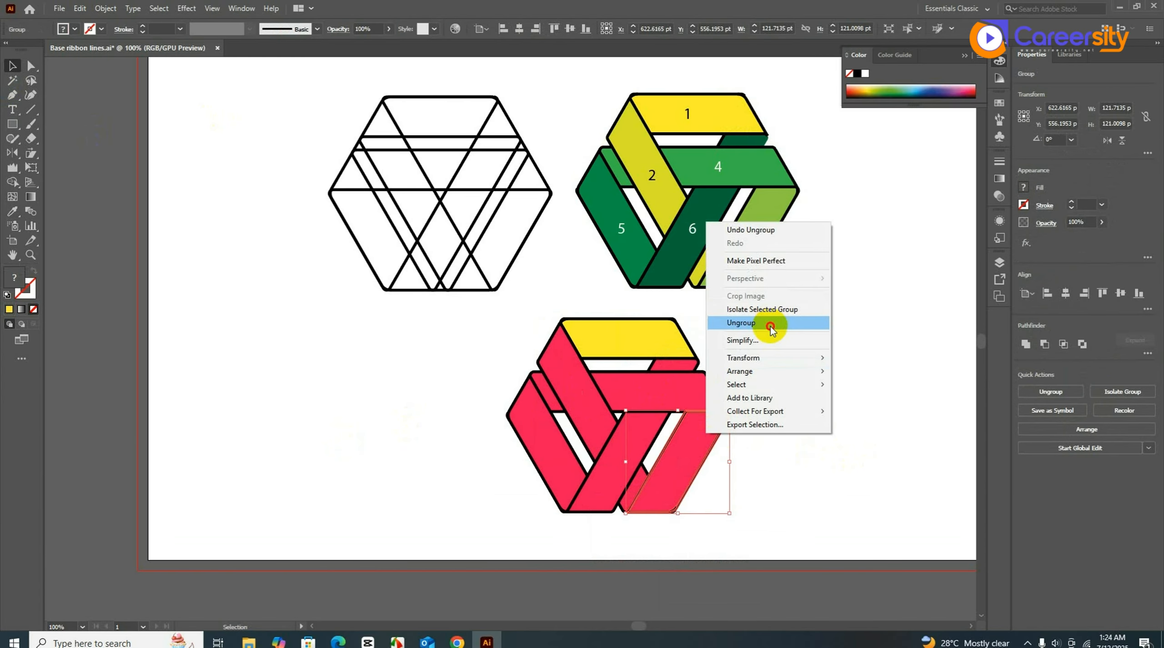
click(746, 322)
- Sample ribbon 4's green onto the middle ribbon and ribbon 2's yellow onto the left diagonal ribbon
click(682, 393)
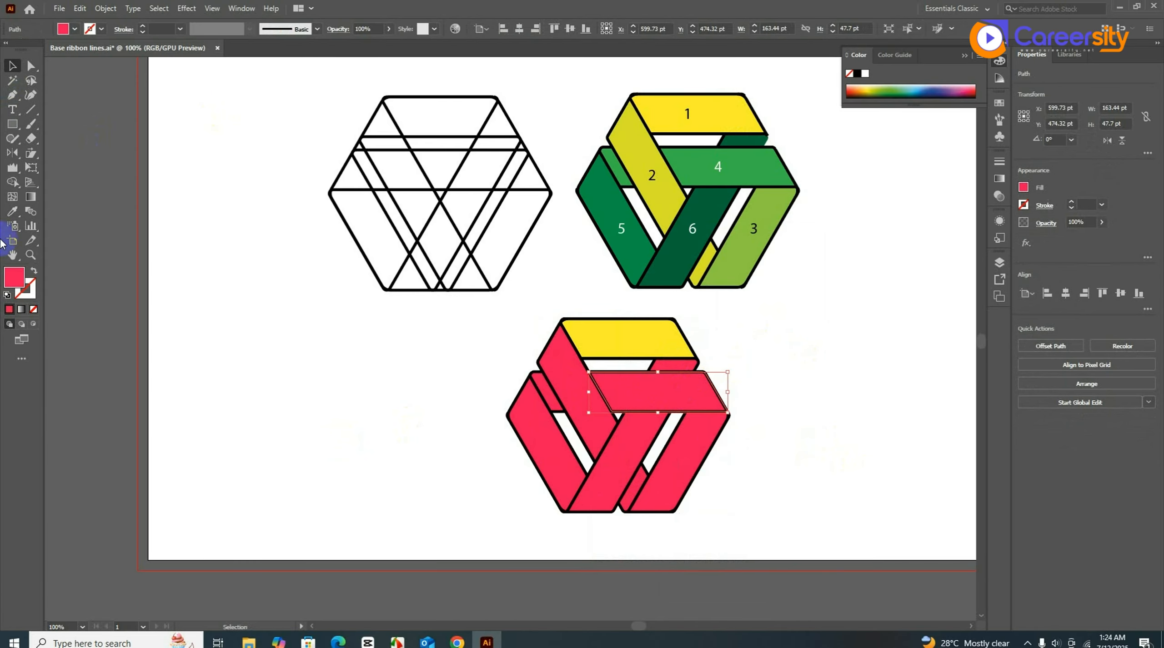
click(13, 211)
click(754, 157)
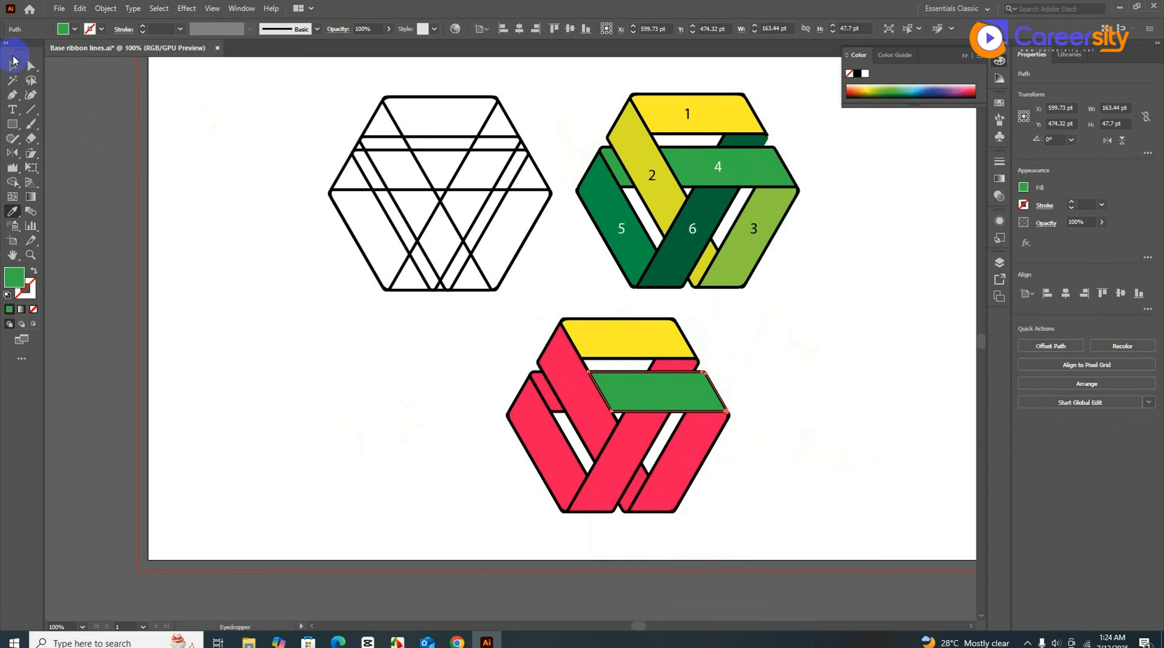
click(12, 65)
click(552, 367)
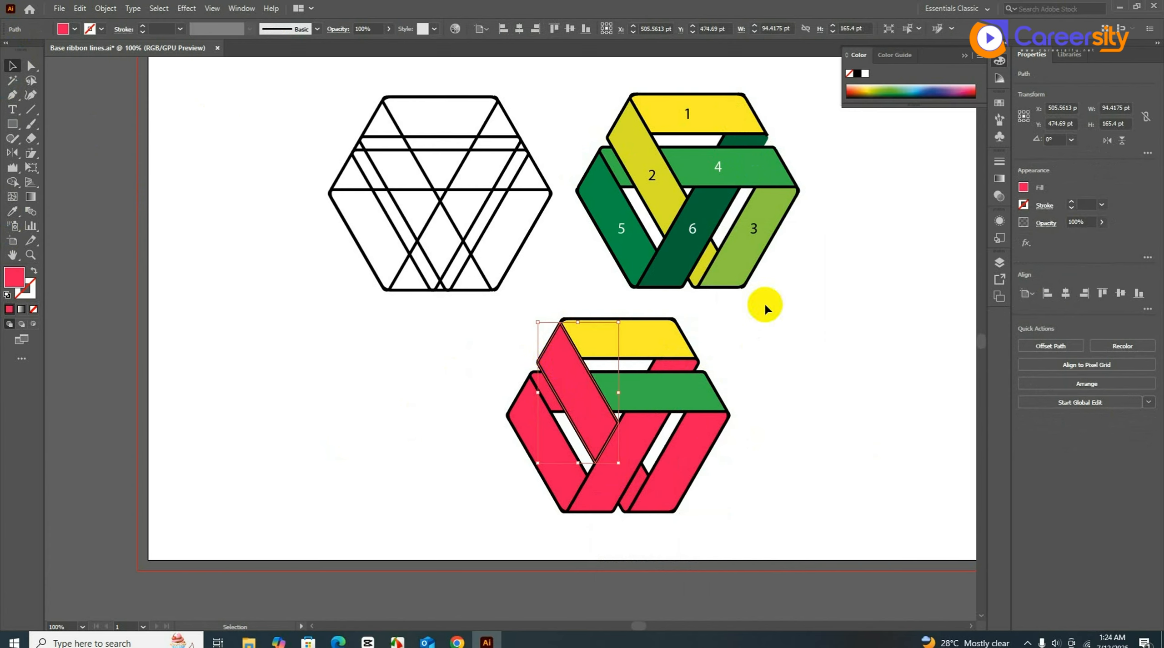
key(i)
click(636, 141)
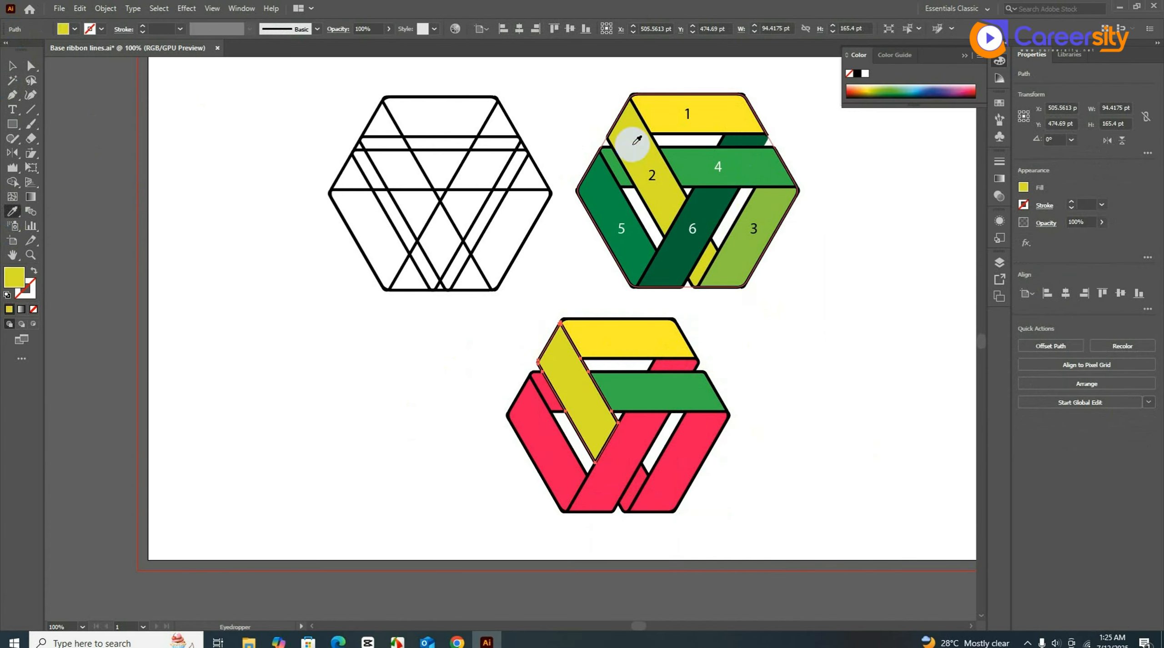
key(v)
click(554, 441)
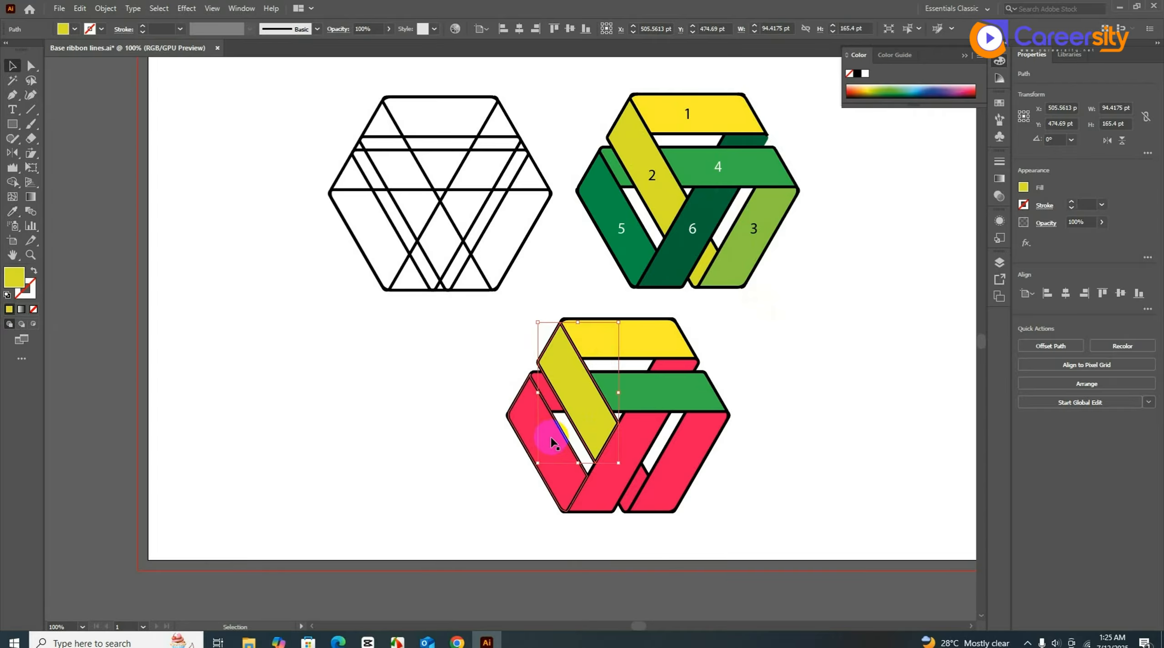
- Ungroup the outer left pink group and colour its piece with ribbon 5's dark green
click(551, 436)
right_click(551, 436)
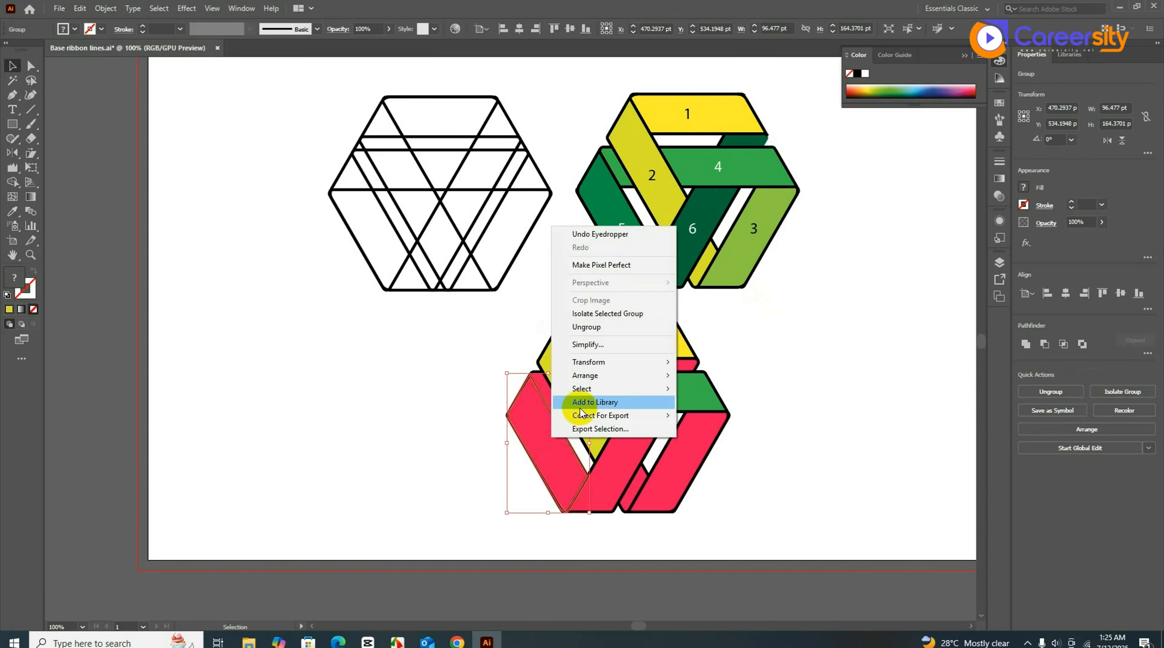
click(606, 336)
click(602, 468)
click(545, 468)
key(i)
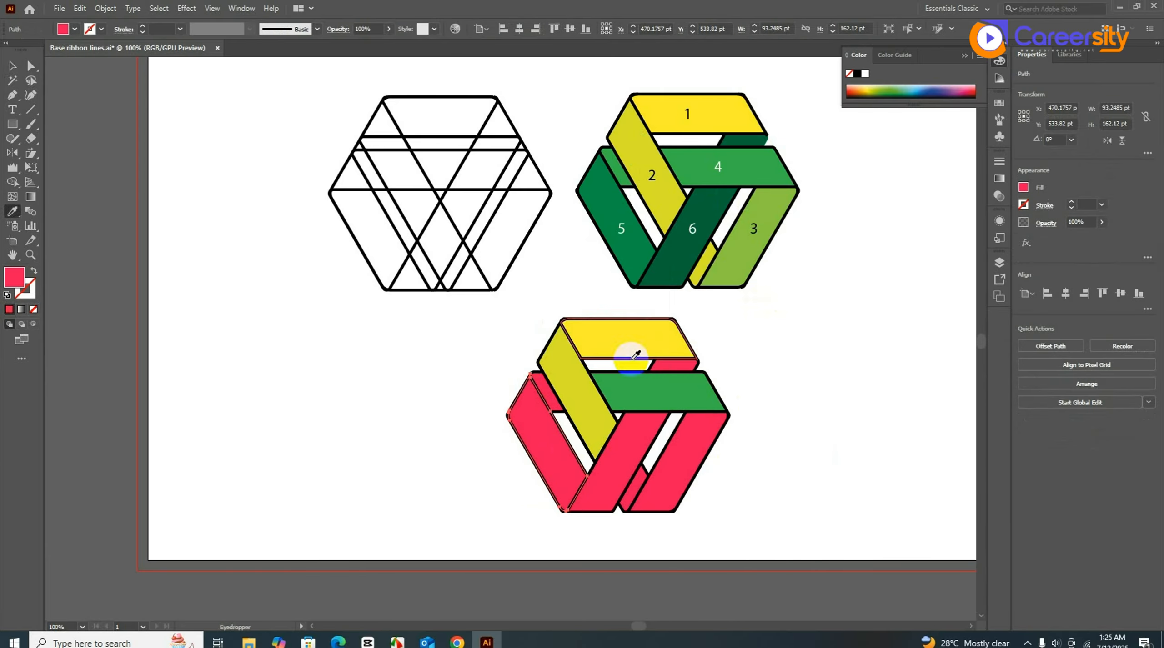
click(631, 256)
key(v)
click(825, 489)
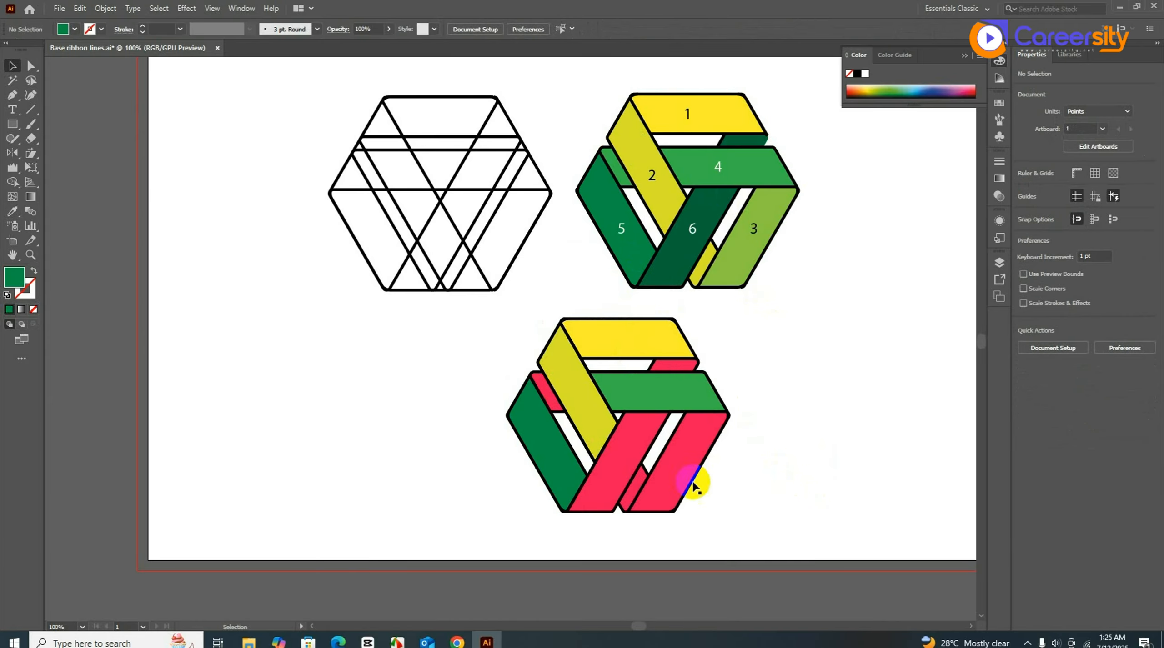
- Ungroup the two right pink pieces and give the lower central ribbon ribbon 6's dark green
click(624, 447)
right_click(624, 448)
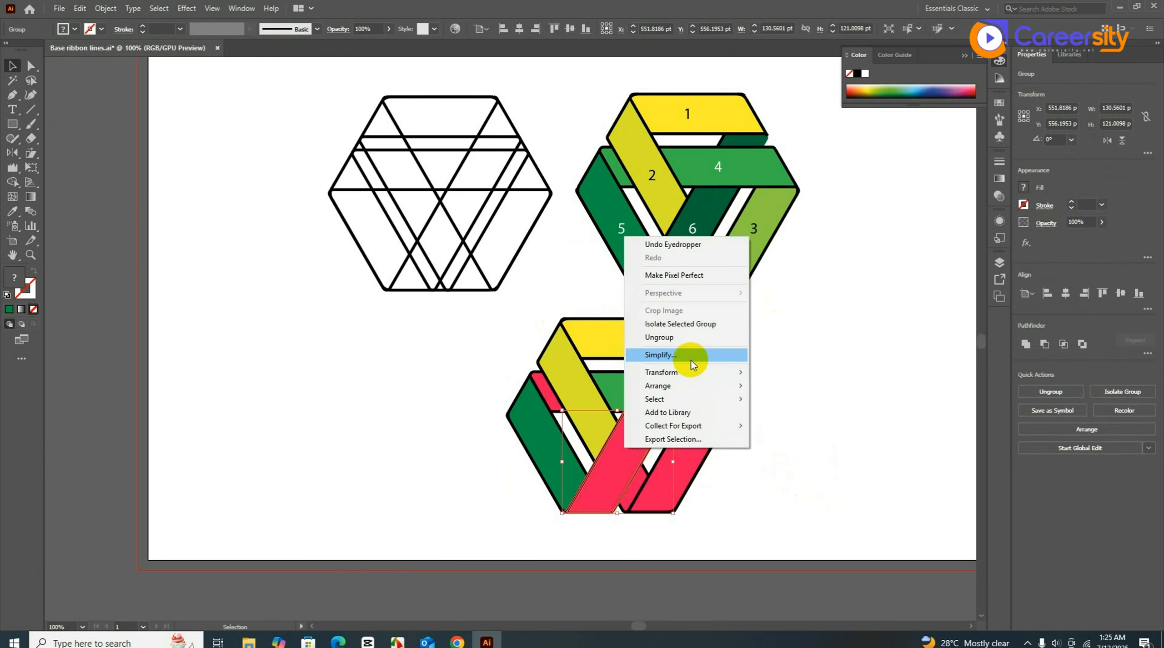
click(689, 338)
click(615, 447)
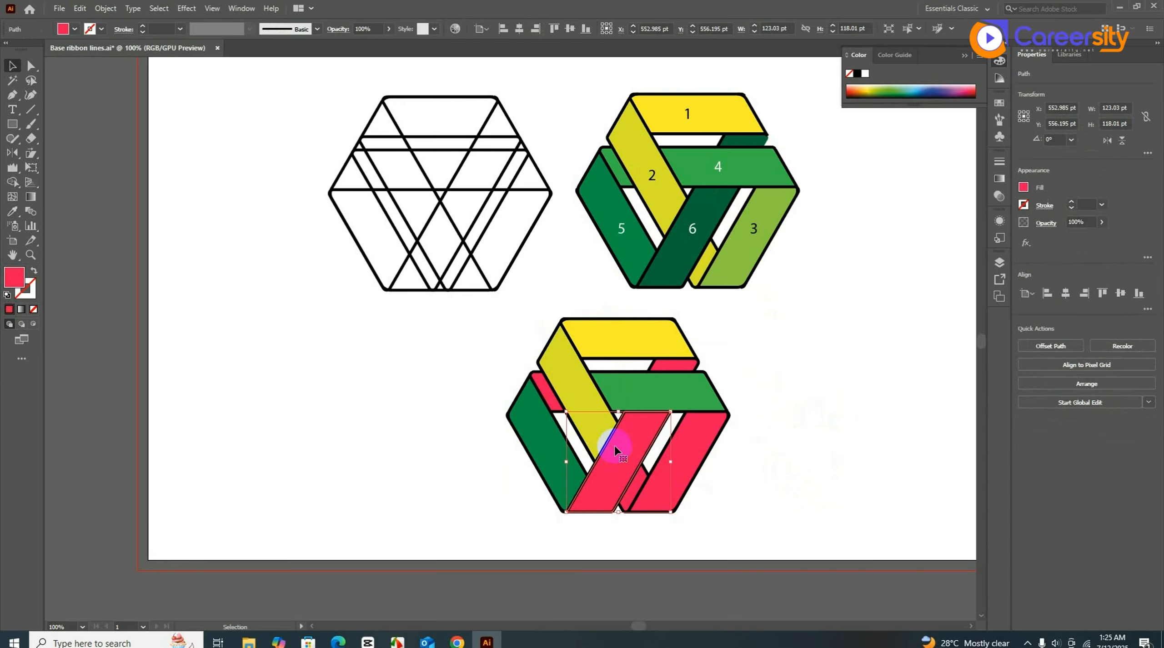
key(i)
click(701, 215)
key(v)
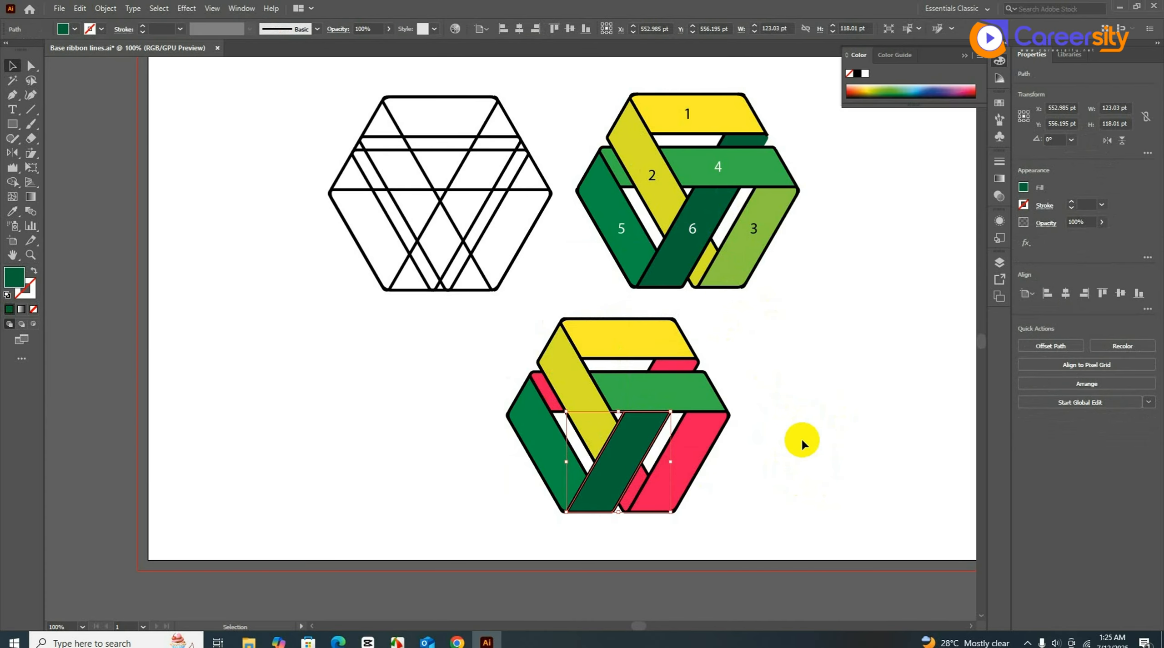
- Ungroup the small pink pieces at the bottom and select the sliver there
click(635, 488)
right_click(633, 495)
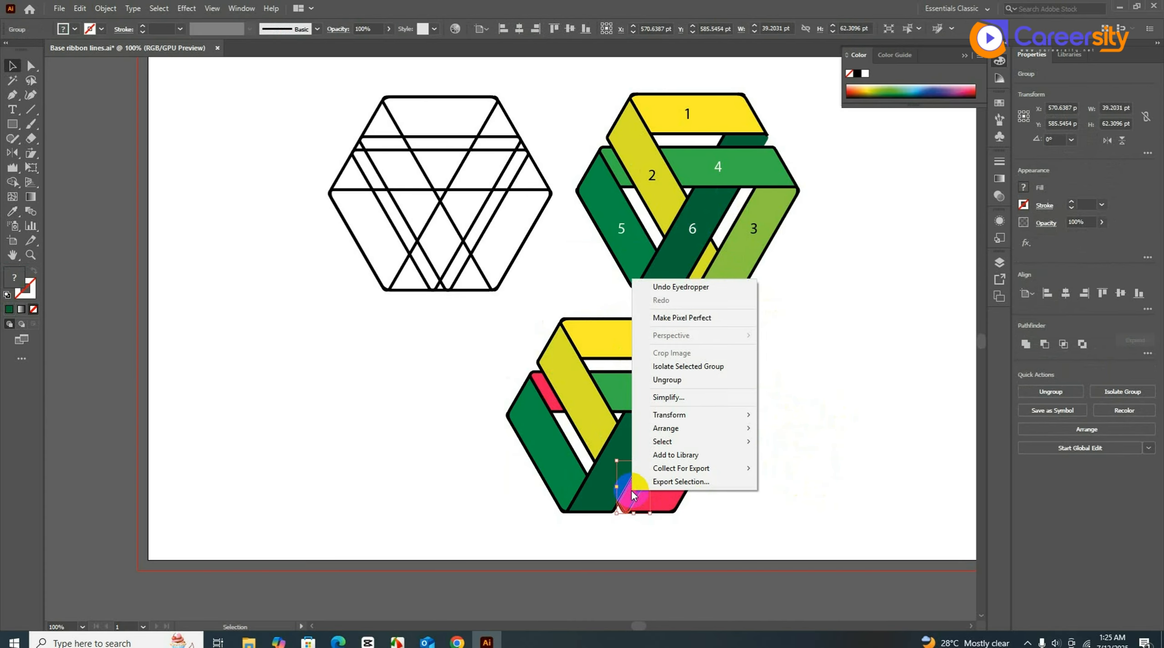
click(702, 380)
click(844, 475)
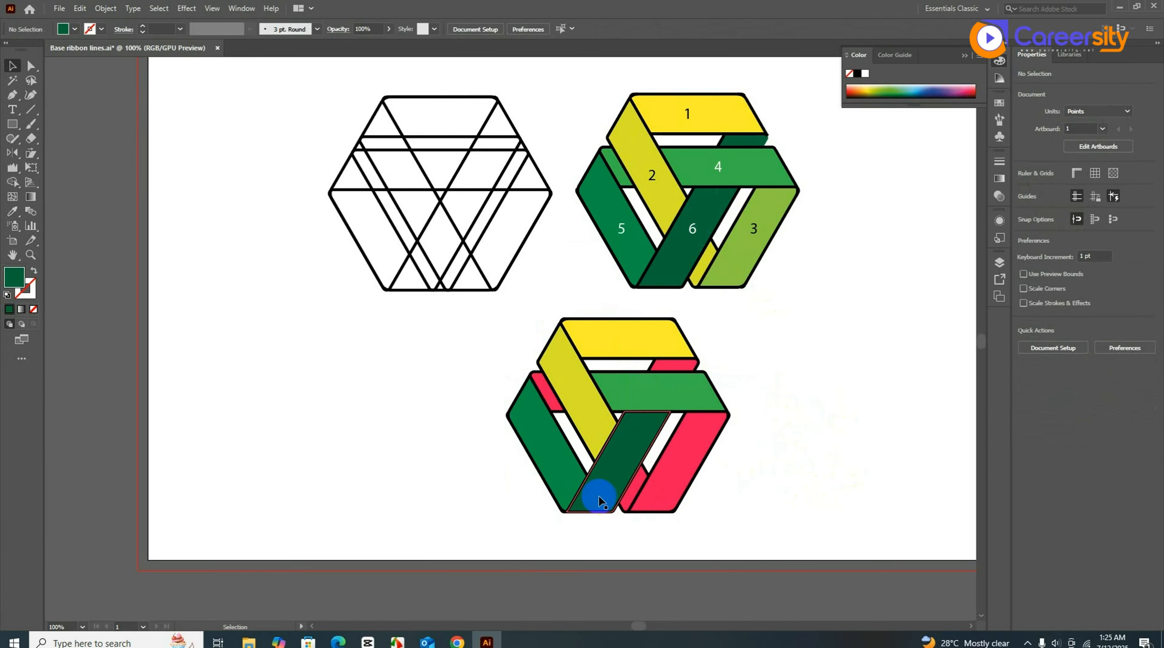
click(639, 486)
- Recolour the small sliver with the reference yellow and the right pink ribbon with ribbon 3's light green
key(i)
click(707, 264)
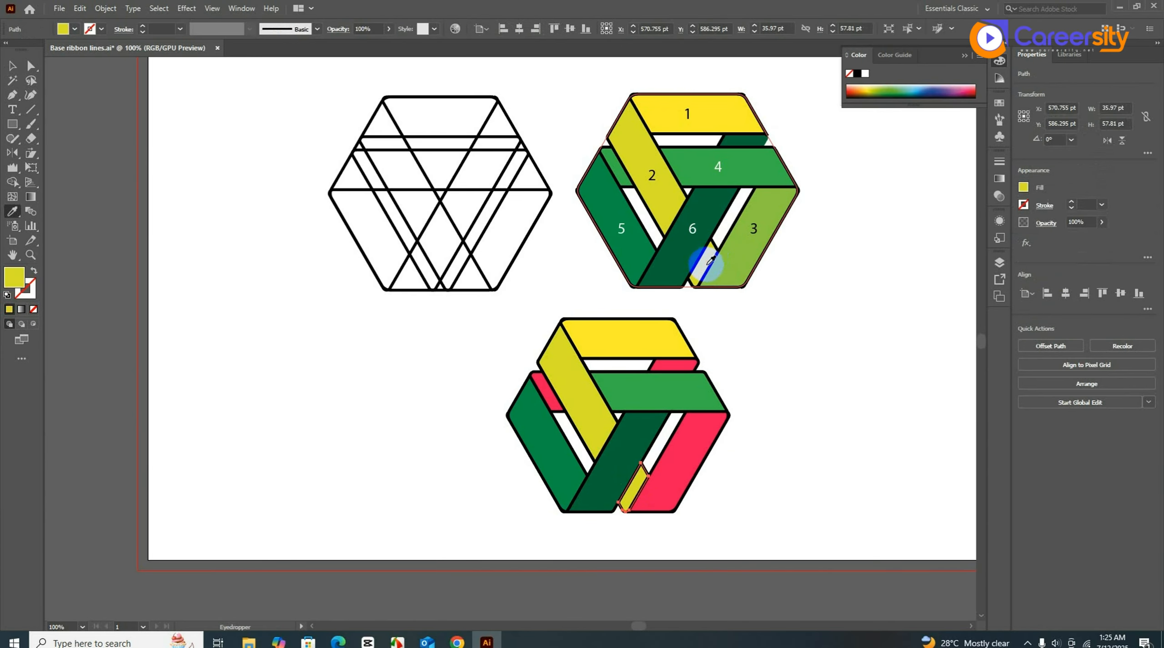
key(v)
click(684, 436)
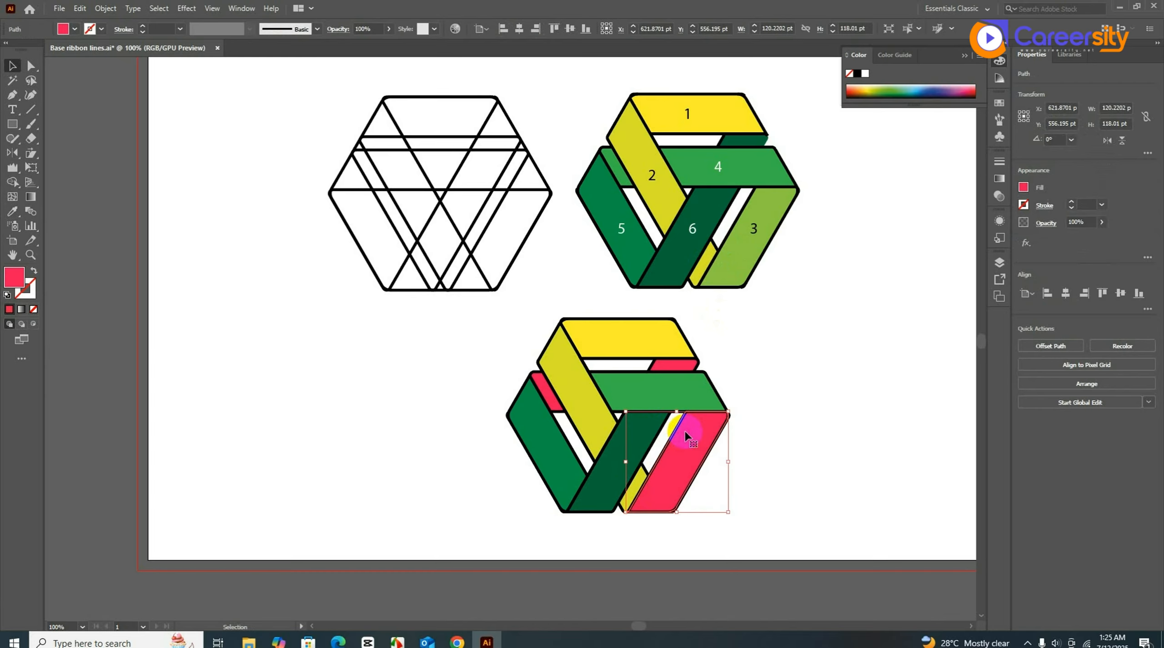
key(i)
click(741, 259)
key(v)
click(792, 359)
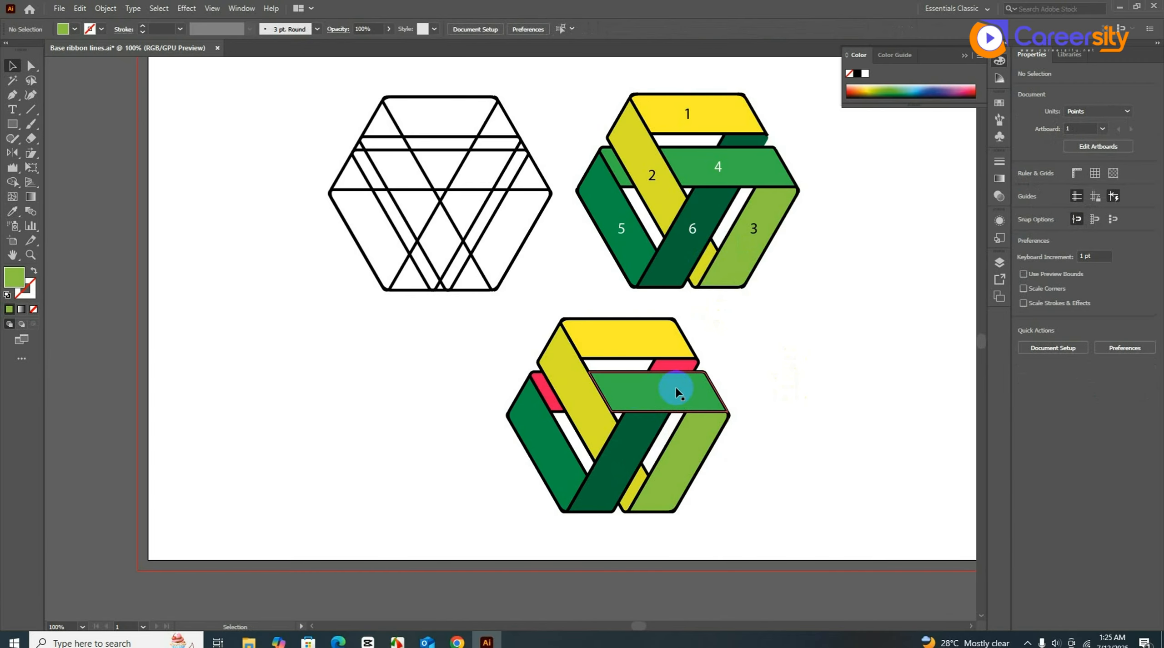
- Ungroup the small red sliver group at the left of the bottom hexagon
click(548, 392)
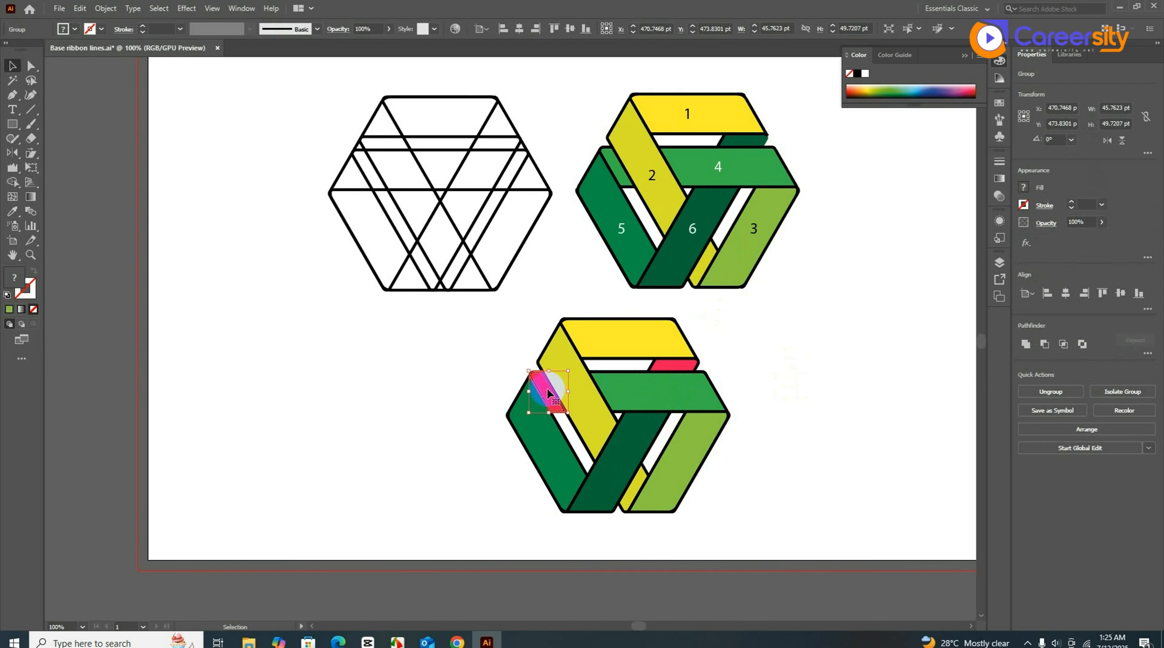
right_click(548, 392)
click(618, 483)
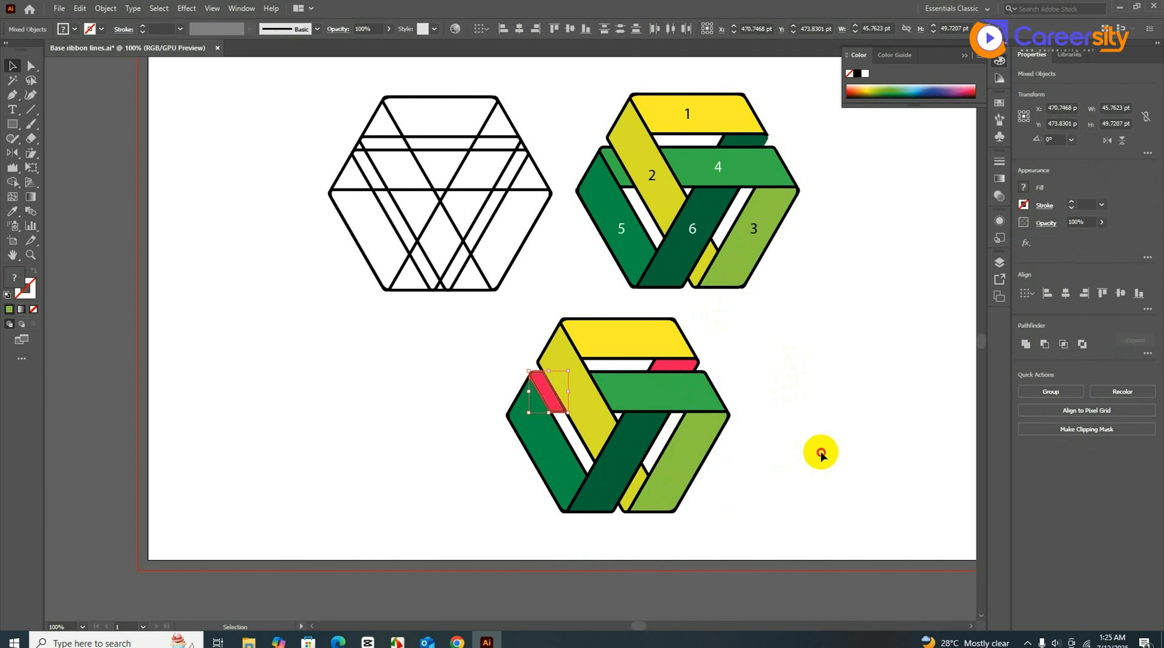
right_click(674, 365)
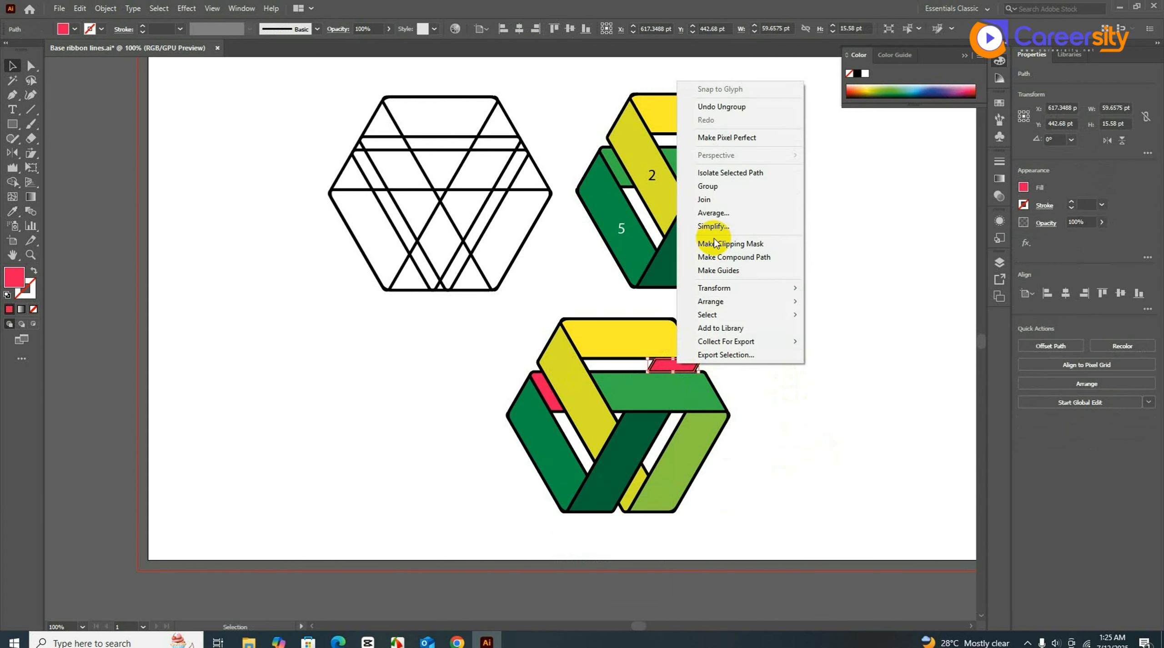
click(818, 392)
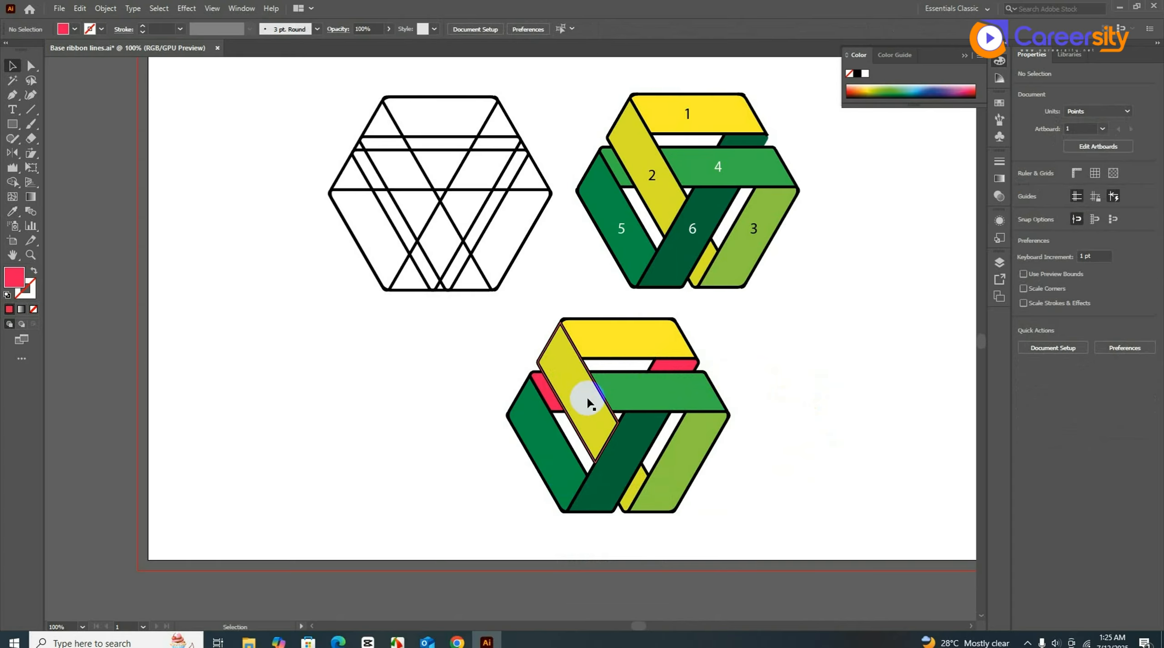
- Give the left red sliver the reference green and the top sliver the reference dark green
click(545, 391)
key(i)
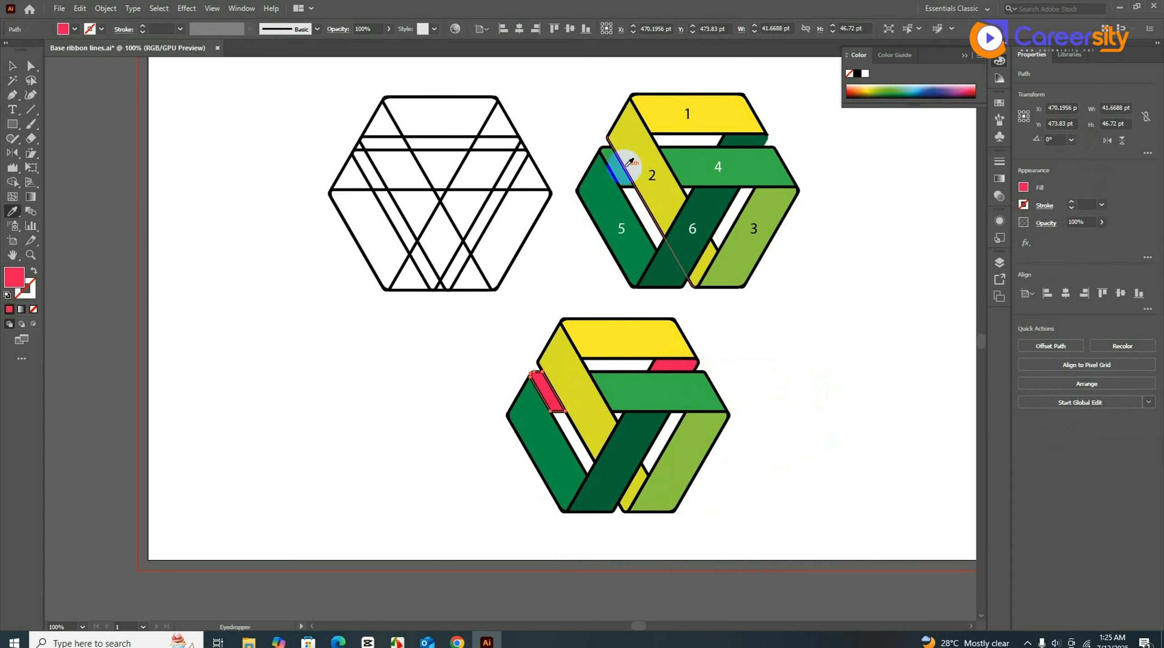
click(619, 175)
key(v)
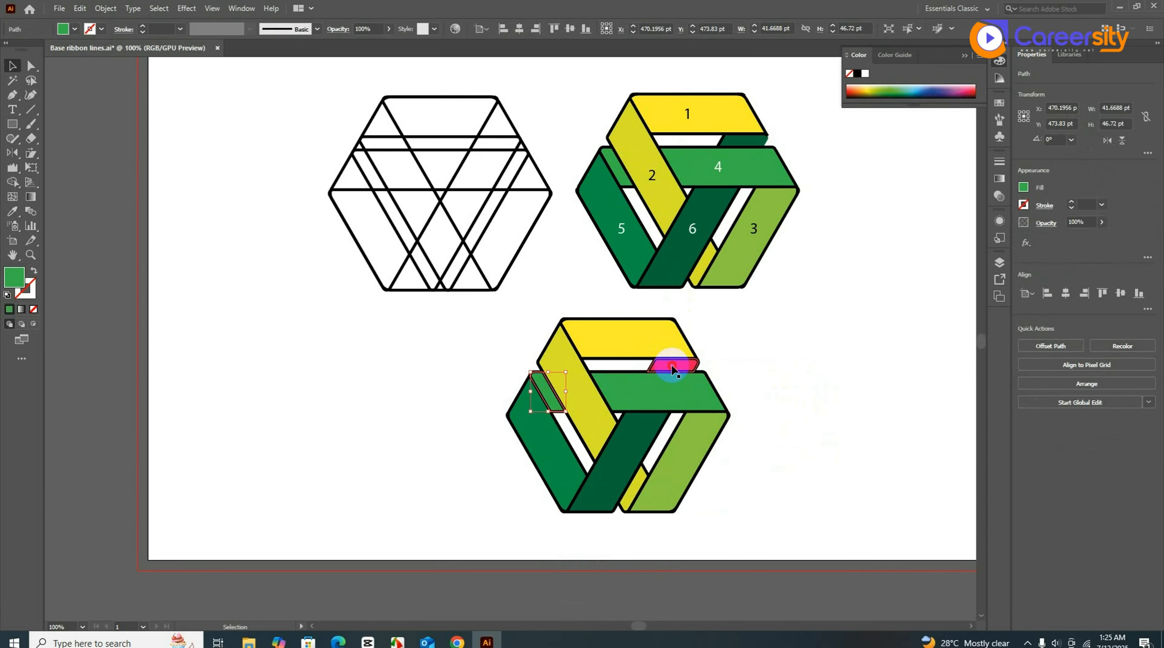
click(659, 364)
key(i)
click(762, 136)
key(v)
click(867, 262)
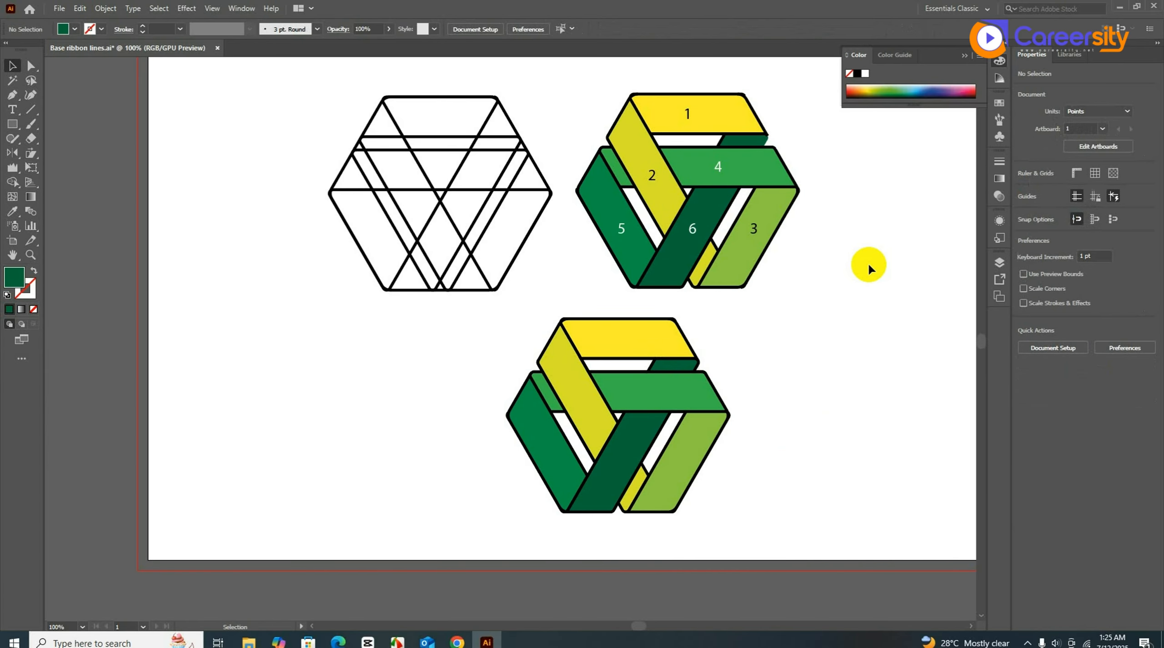
- Scale all three hexagons down to about 324 × 290 pt and move them to the artboard's upper right
scroll(876, 265, down, 1)
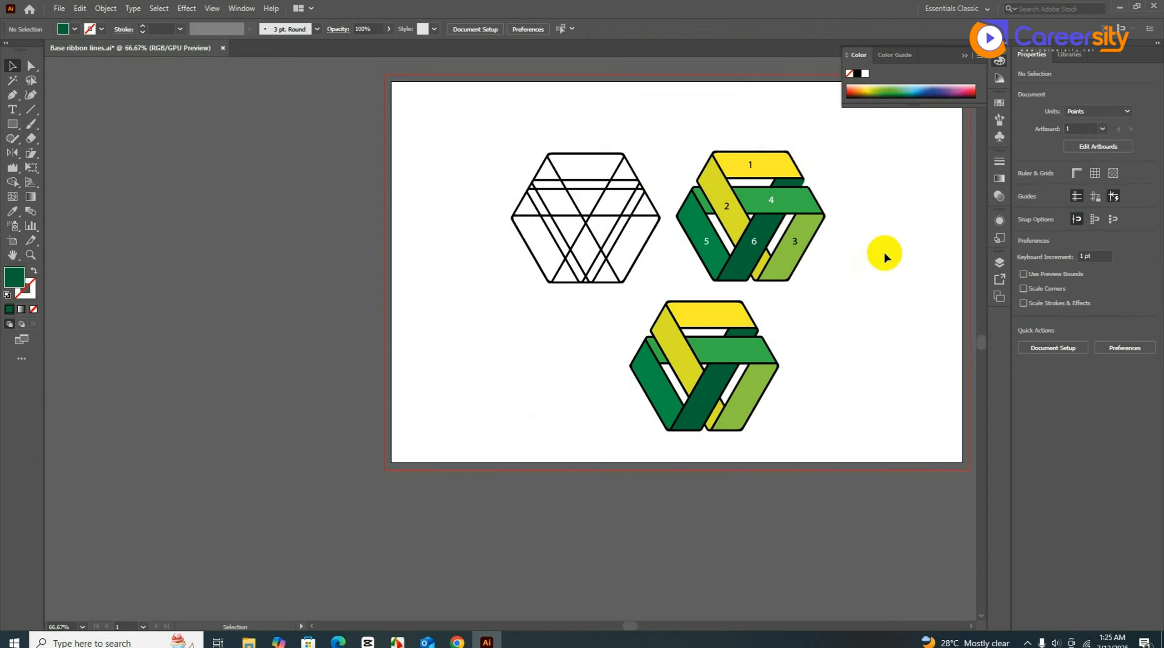
drag(481, 130, 632, 314)
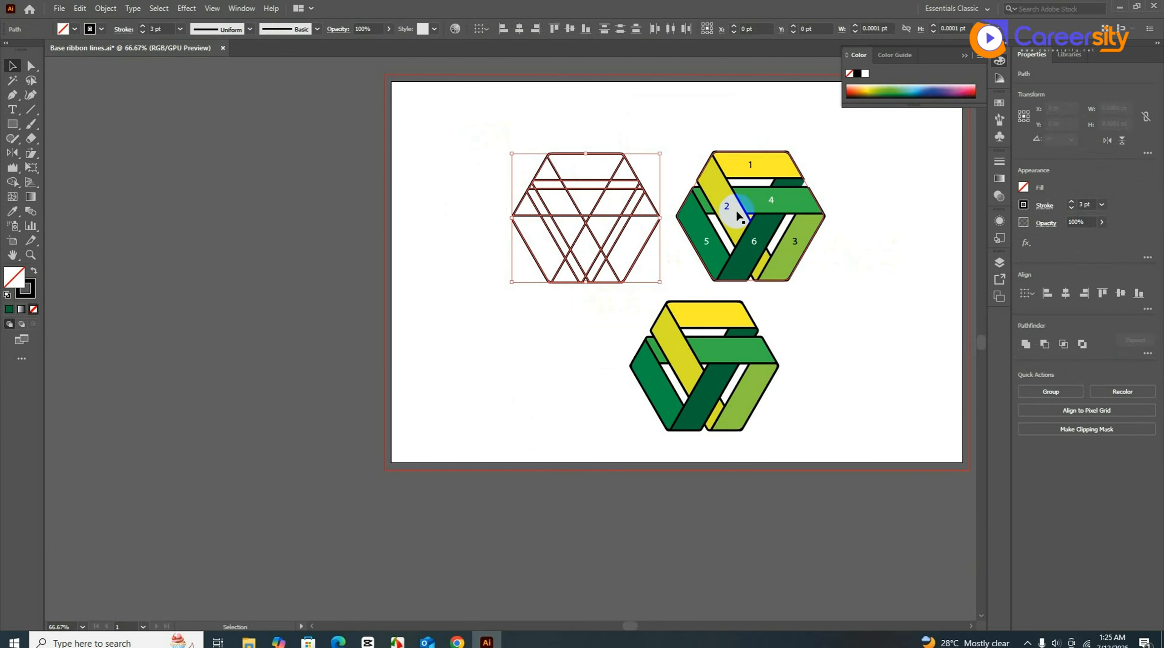
drag(666, 128, 836, 400)
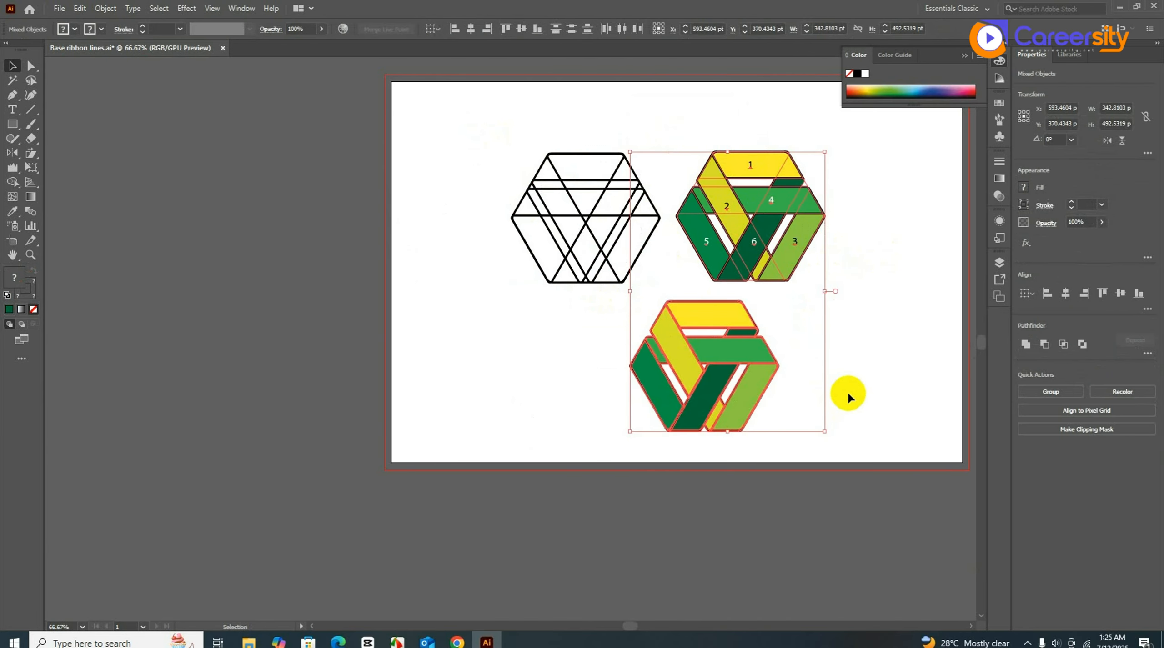
click(879, 390)
drag(898, 443, 473, 138)
drag(668, 151, 666, 211)
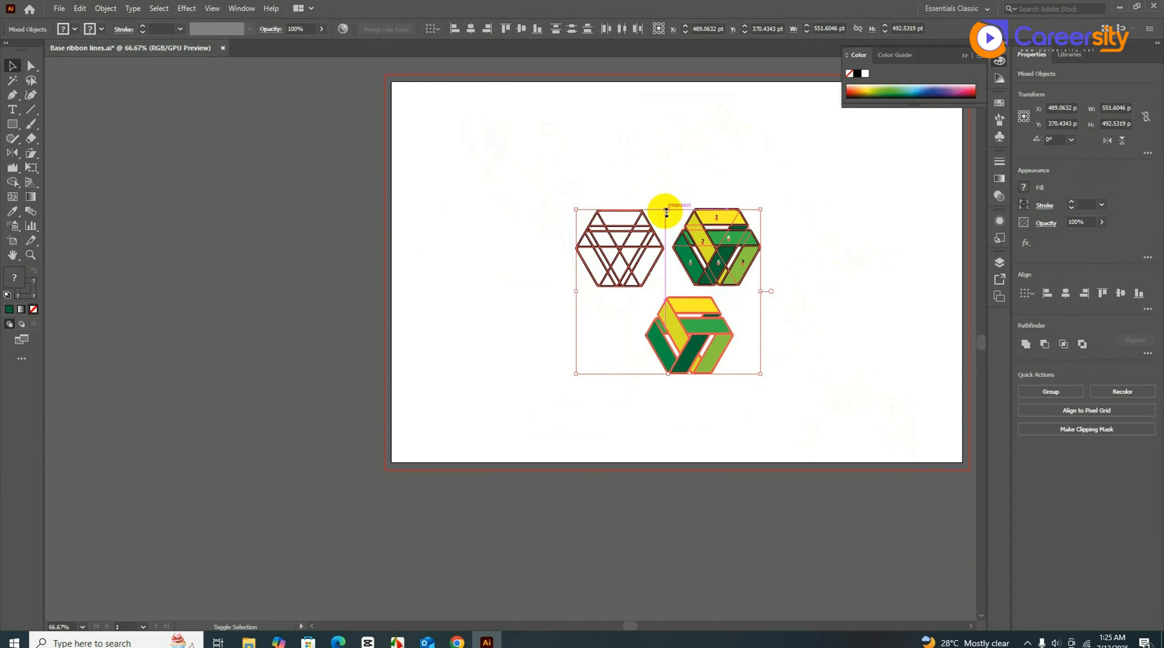
drag(677, 336, 634, 305)
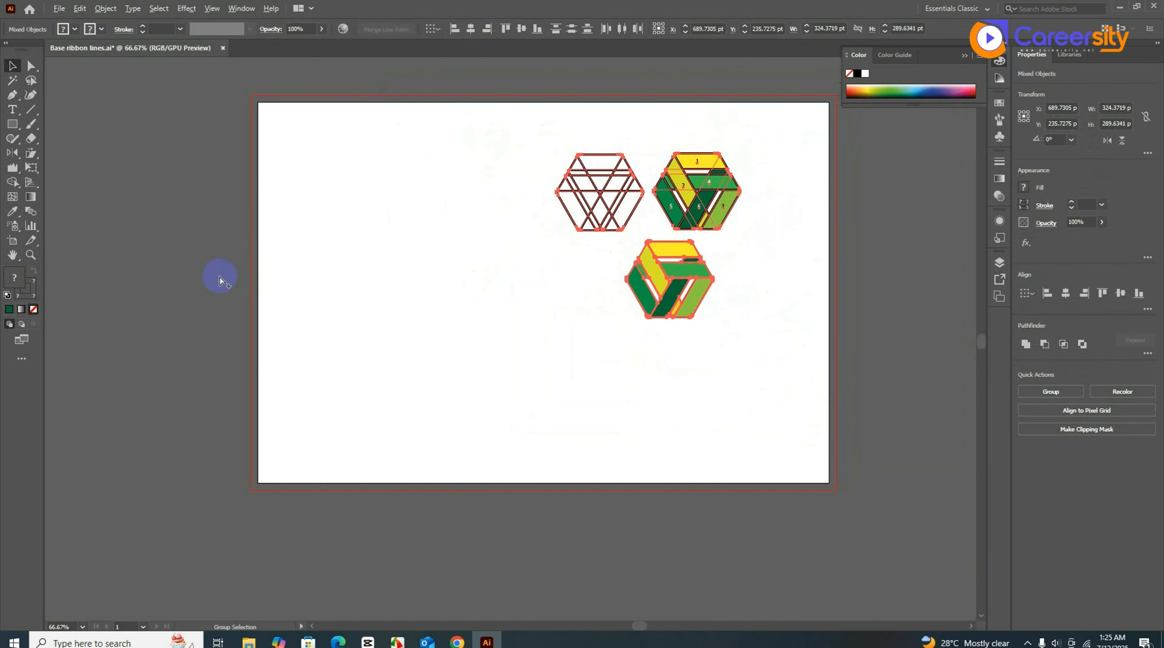
scroll(313, 281, up, 1)
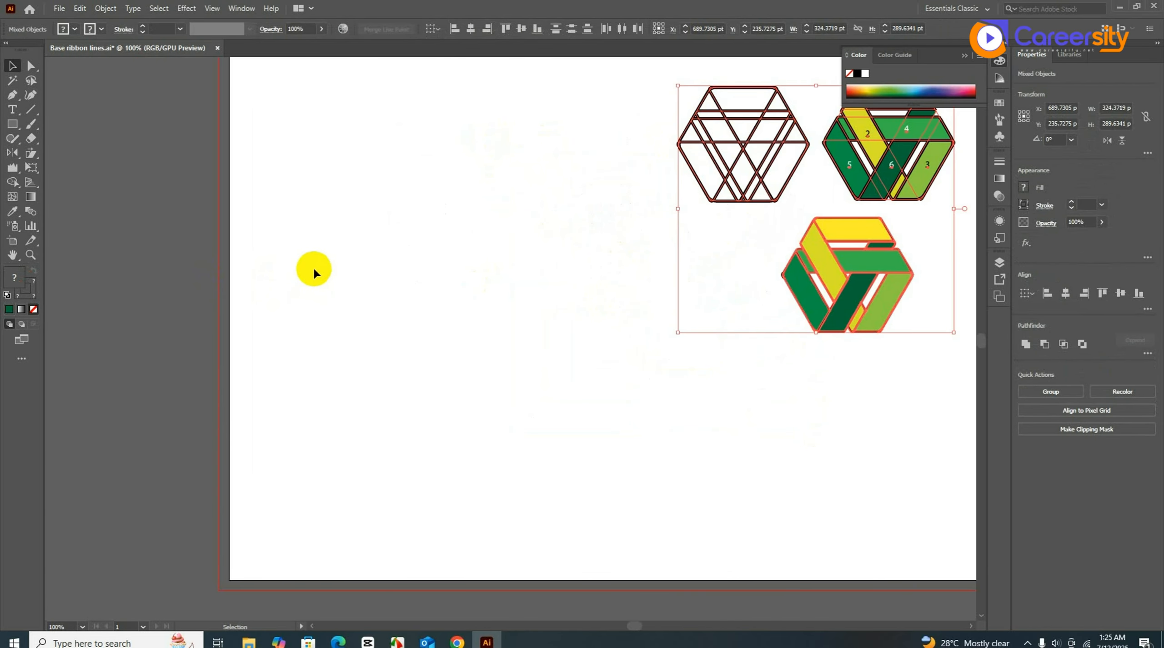
- Draw a tall black rectangle, about 95.5 × 137.4 pt, on the artboard's left
click(12, 124)
drag(317, 275, 400, 393)
click(34, 270)
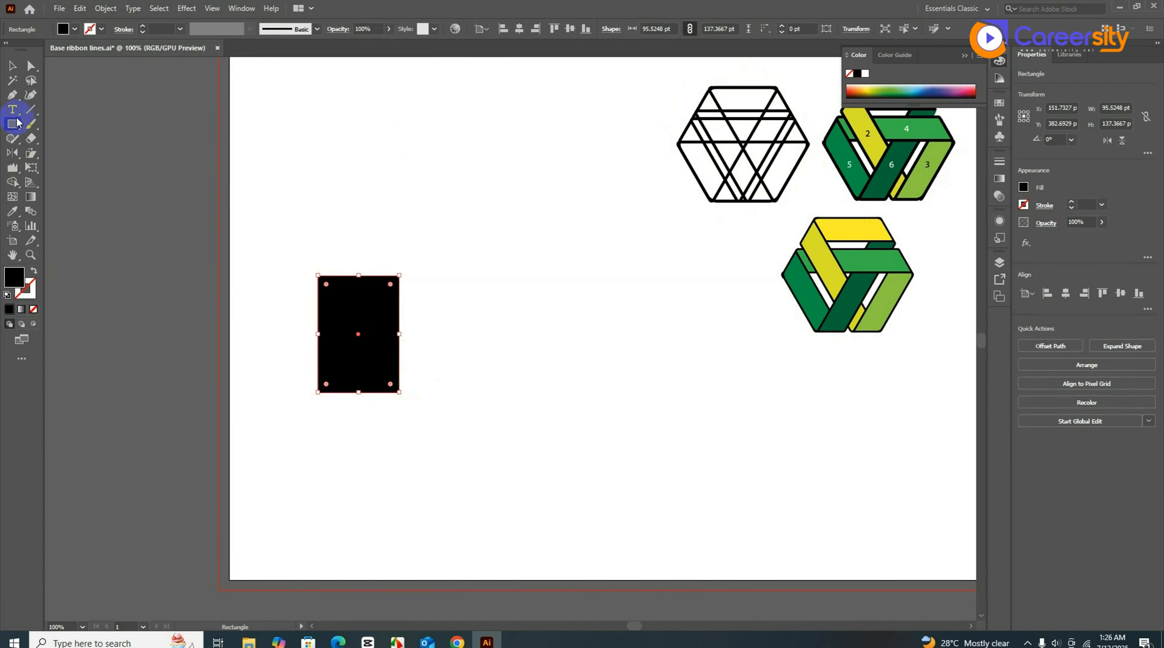
click(12, 65)
click(306, 221)
- Alt-drag an overlapping copy down-right, then turn both into black 1 pt outlines without fill
drag(354, 338, 404, 405)
click(536, 385)
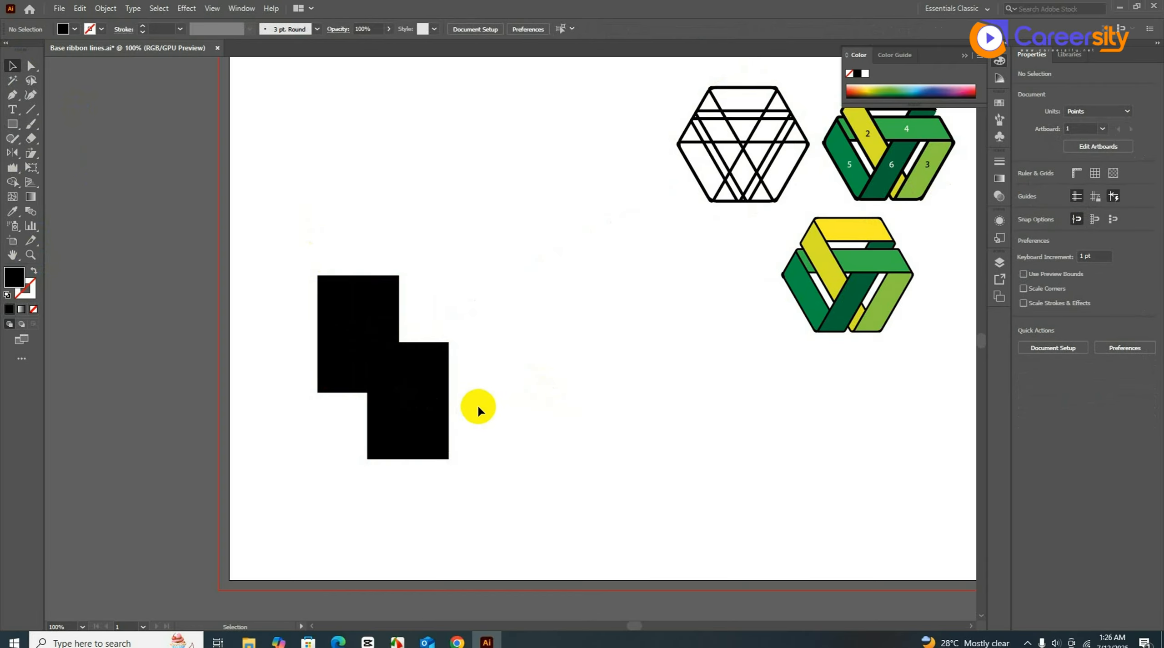
drag(512, 425, 364, 312)
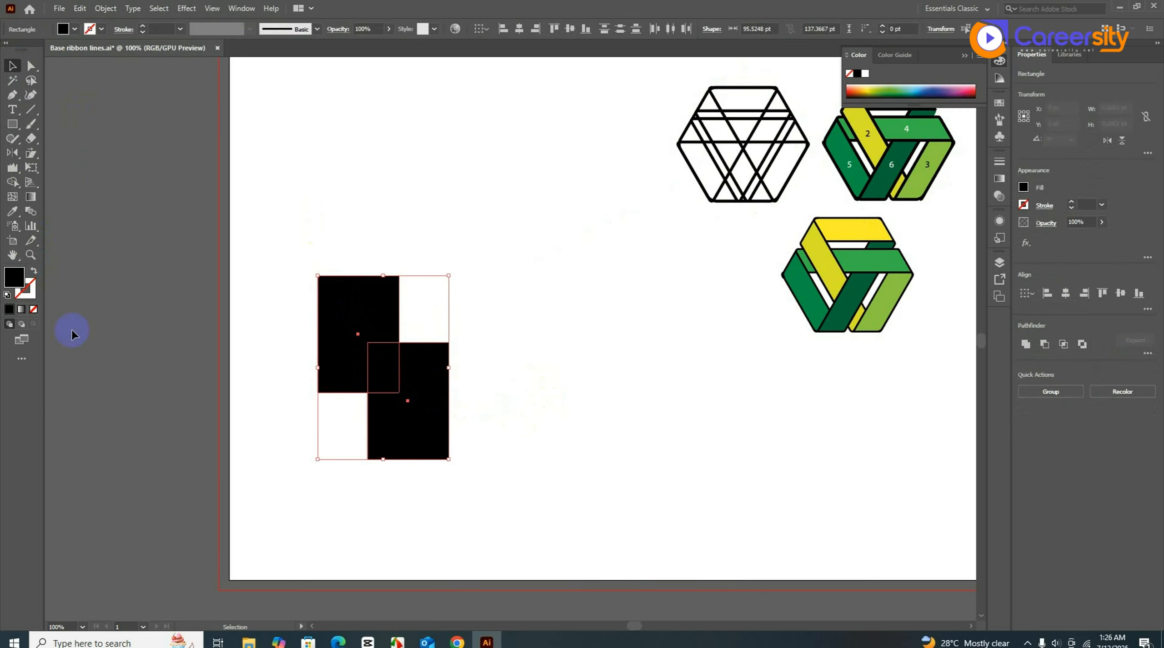
click(34, 270)
click(268, 347)
drag(293, 247, 501, 511)
- Shape-build both rectangles into one stepped outline of about 153.98 × 215.78 pt and select it
click(12, 182)
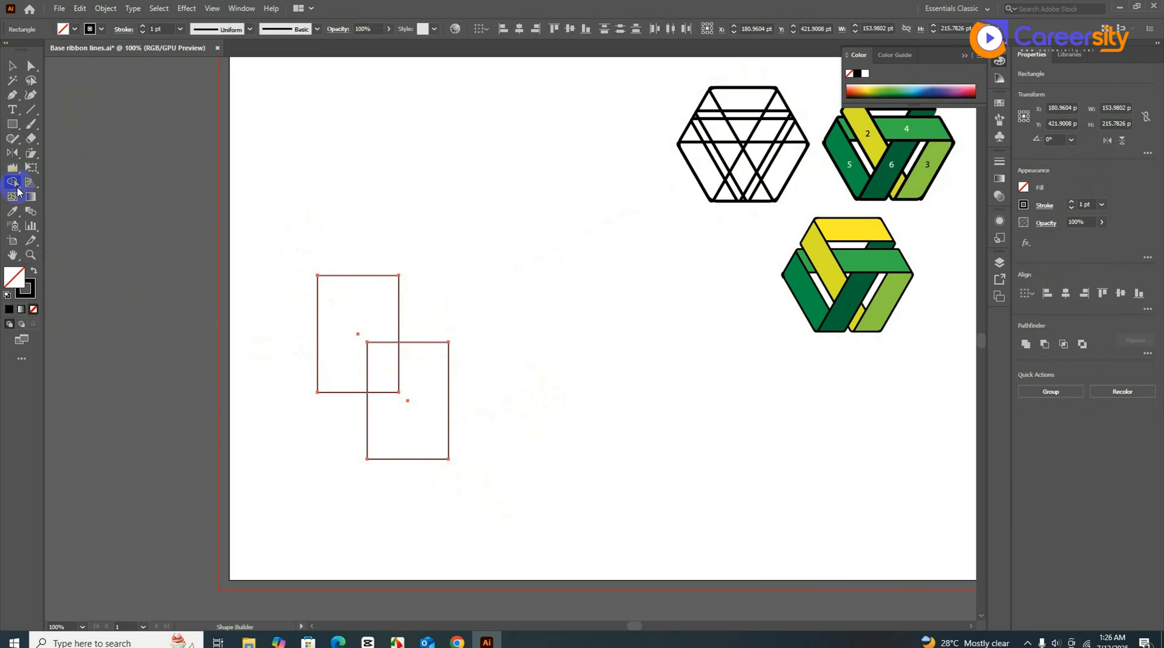
scroll(270, 369, up, 1)
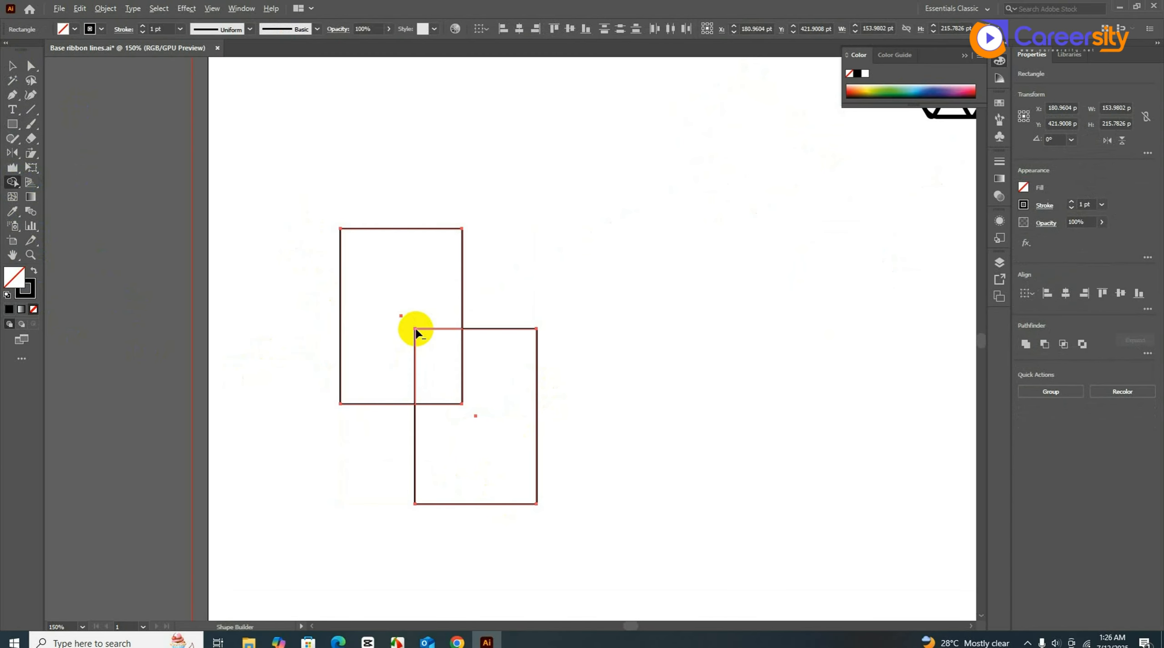
drag(415, 331, 423, 336)
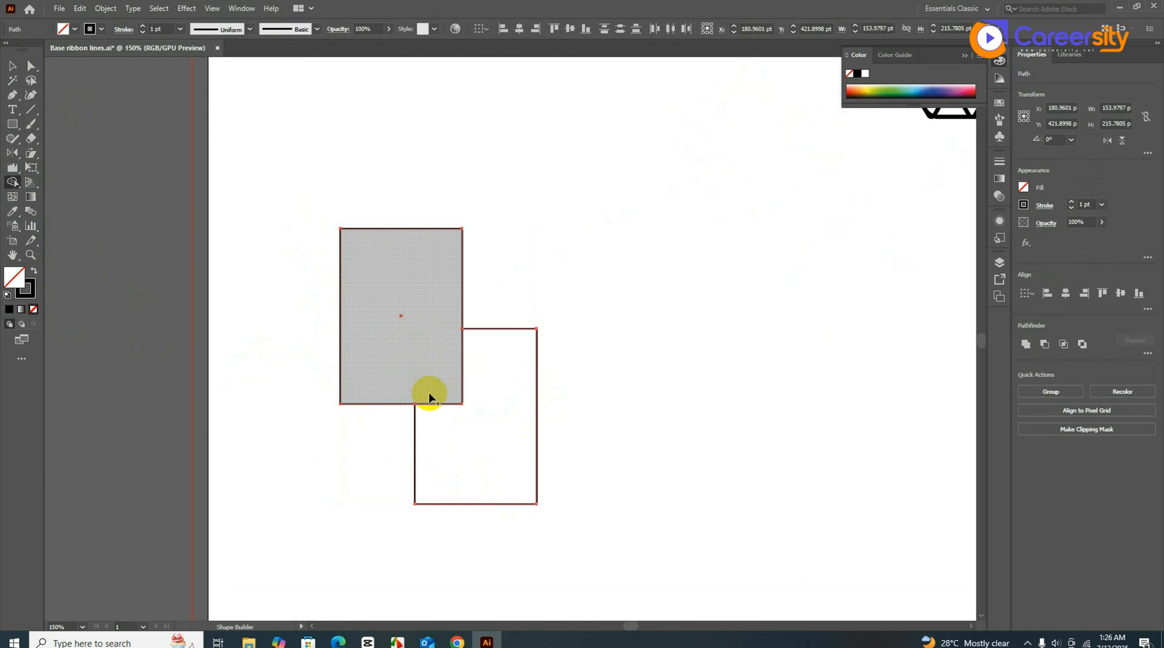
key(ctrl)
key(ctrl+z)
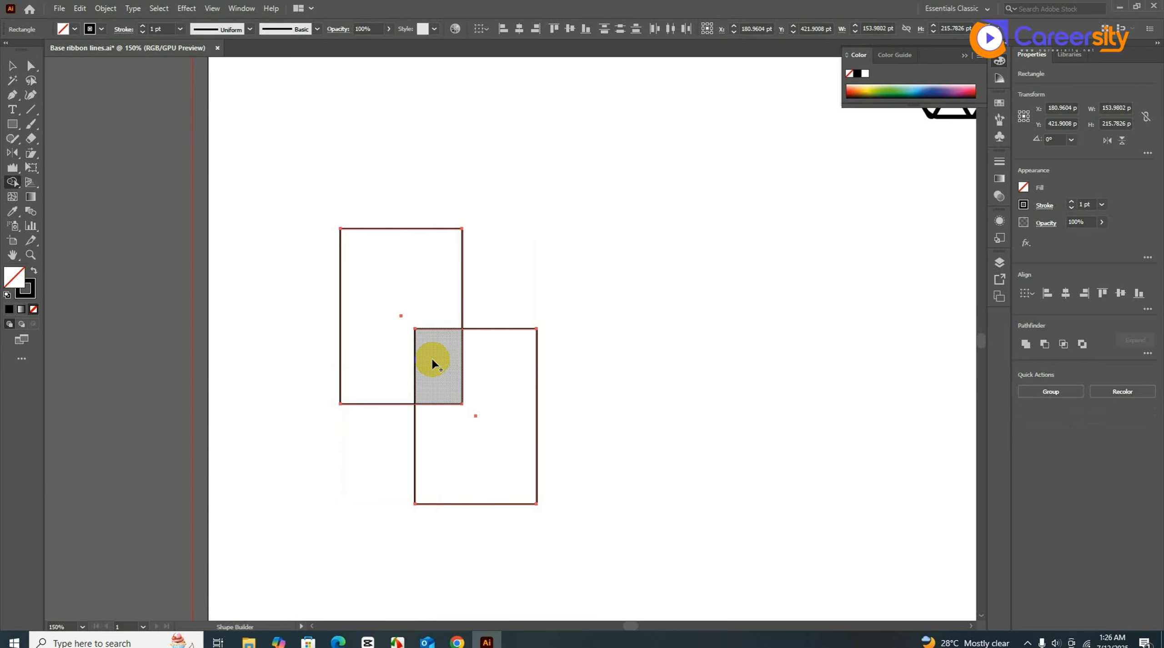
mouse_move(429, 356)
mouse_down()
mouse_move(407, 312)
mouse_move(407, 326)
mouse_up()
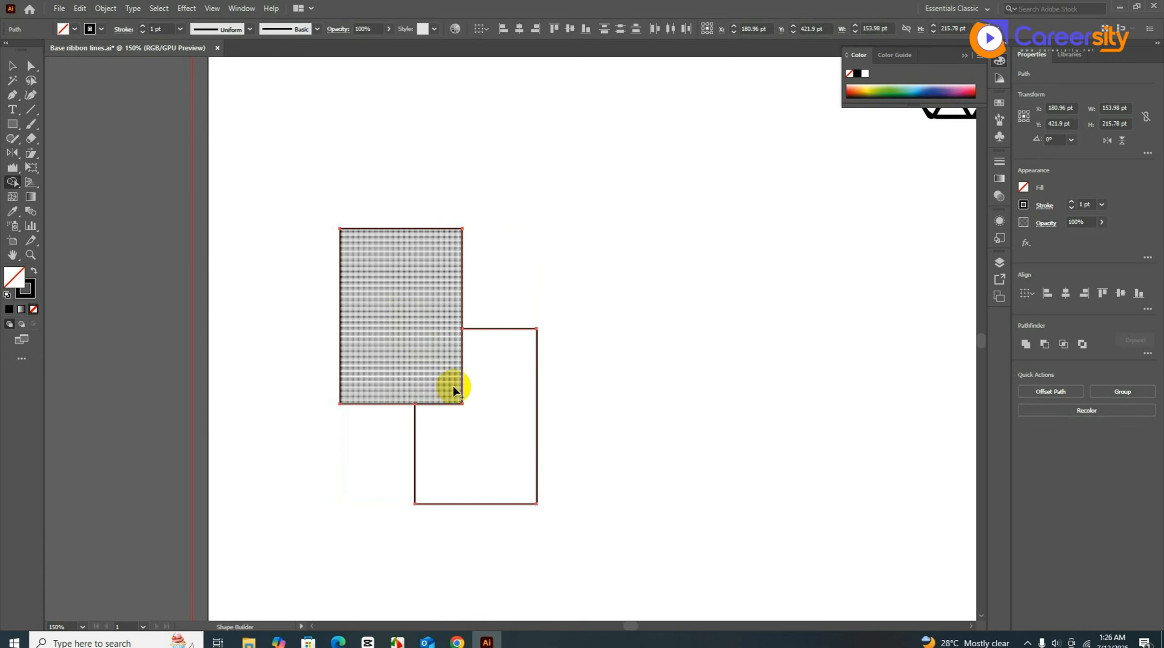
drag(449, 382, 475, 435)
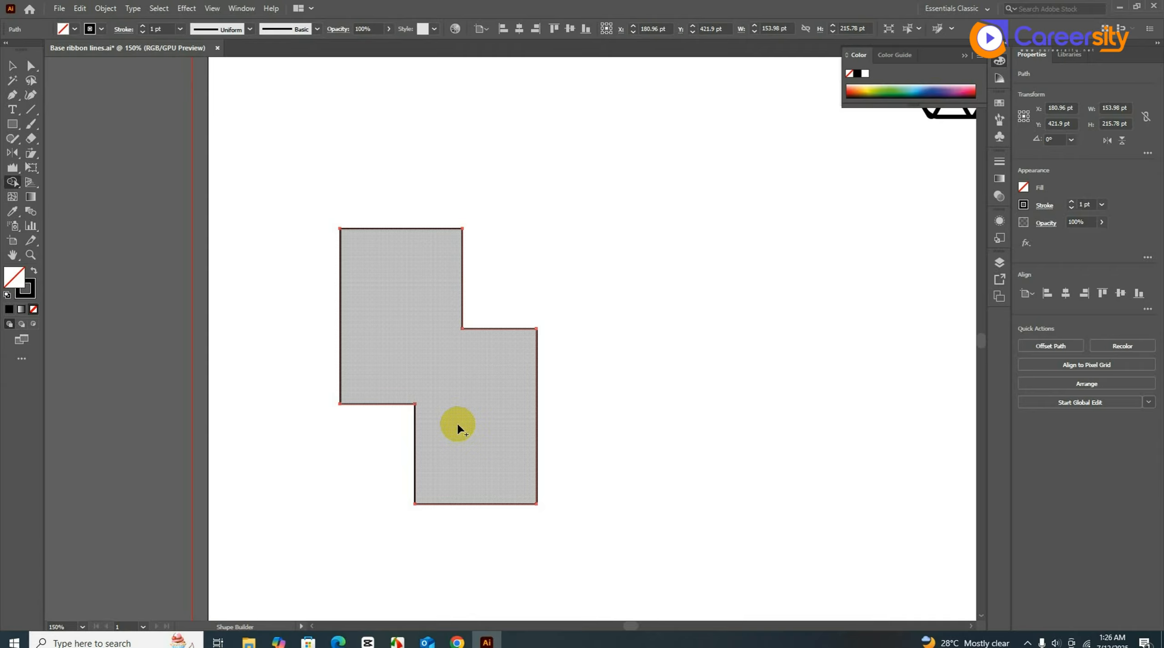
click(13, 67)
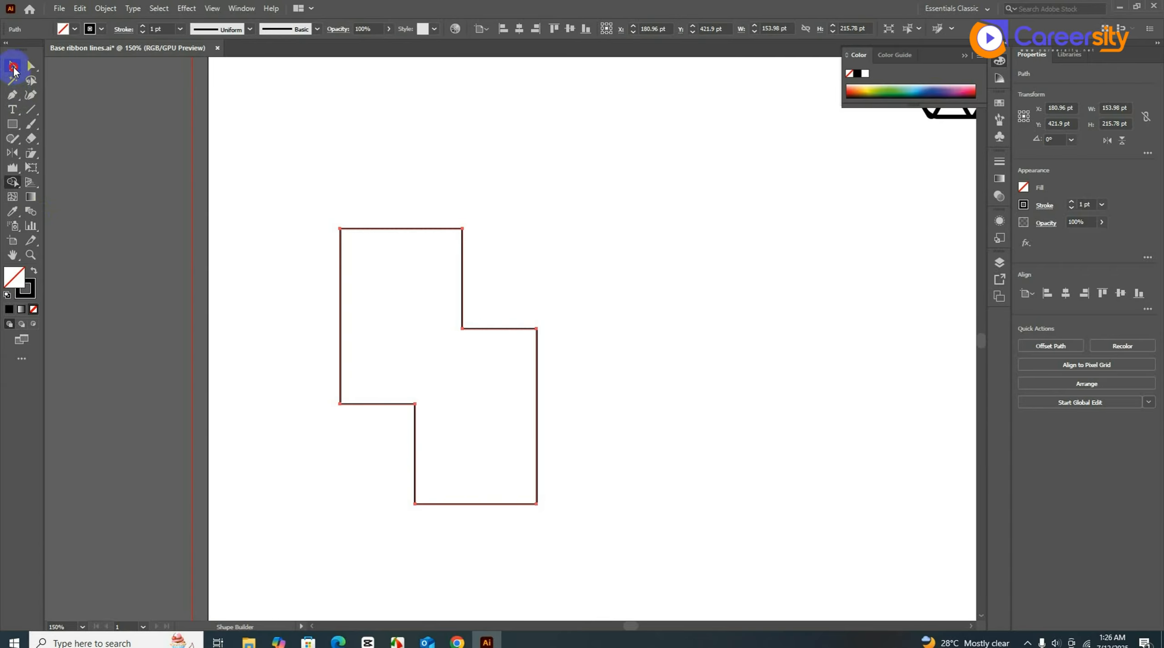
click(398, 227)
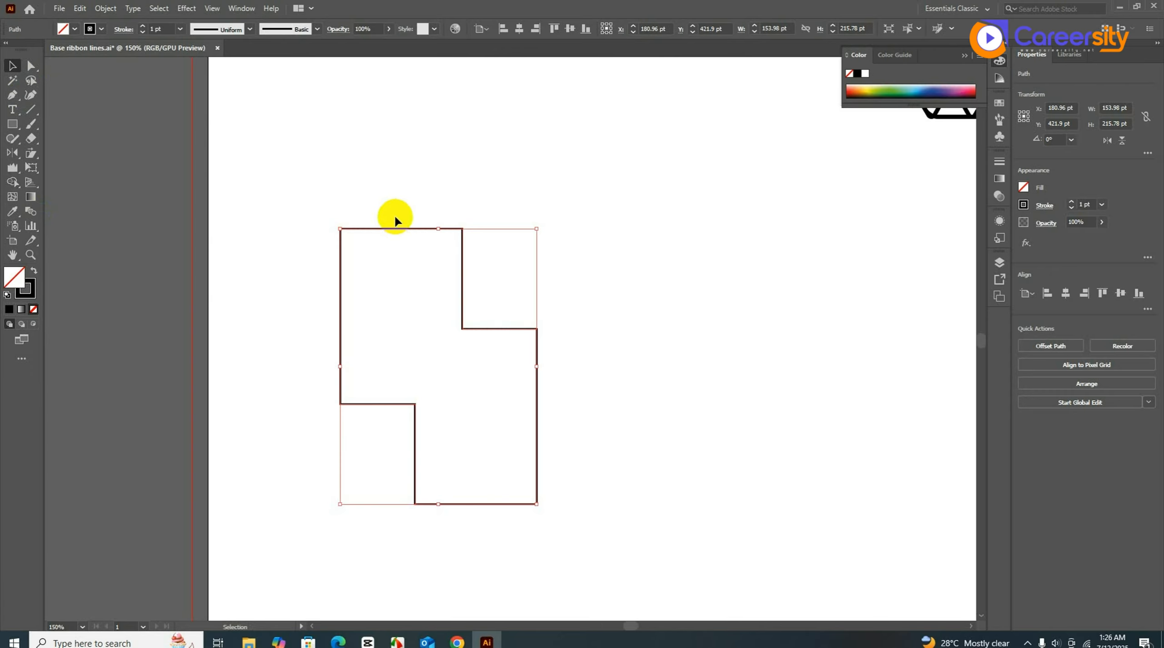